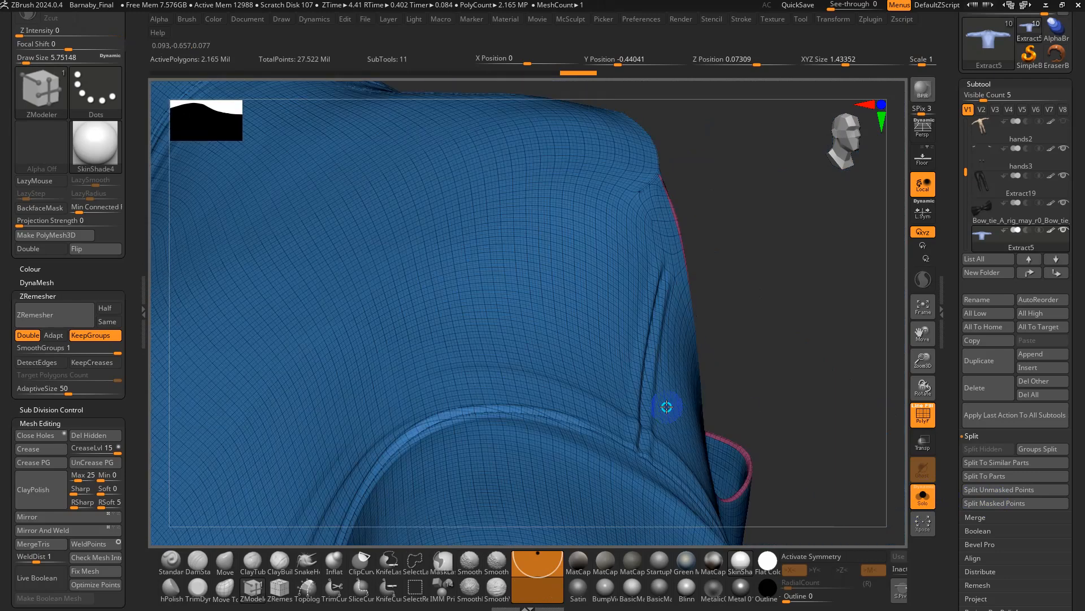
- Examine the topology of the isolated shirt mesh Extract5 around its armhole seams, neckline and back
ctrl+right_drag(418, 210, 600, 390)
key(shift+f)
key(shift+f)
alt+right_drag(368, 325, 697, 350)
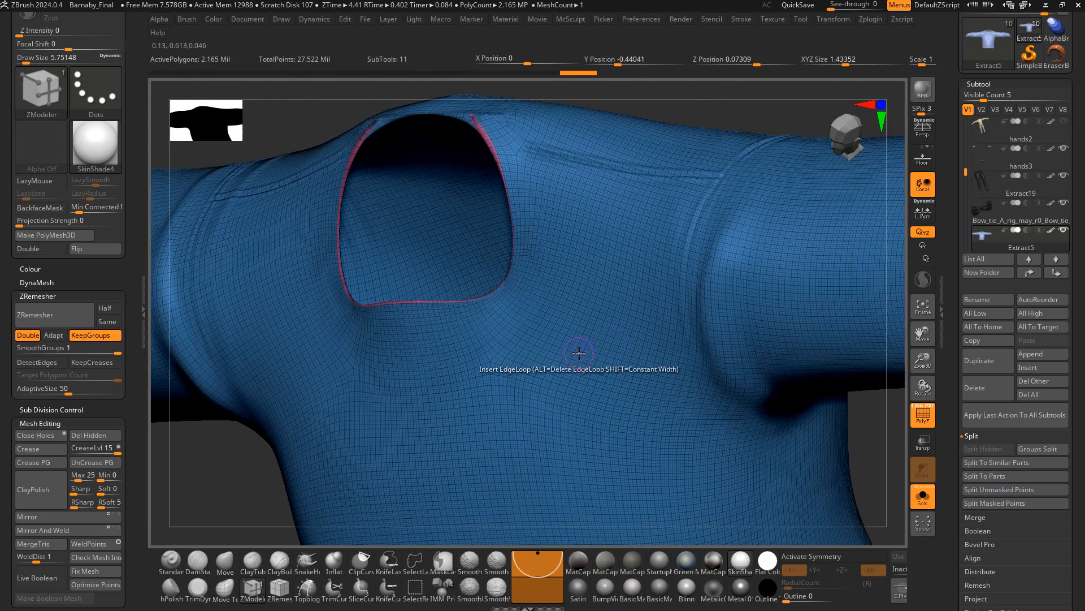
key(ctrl+shift)
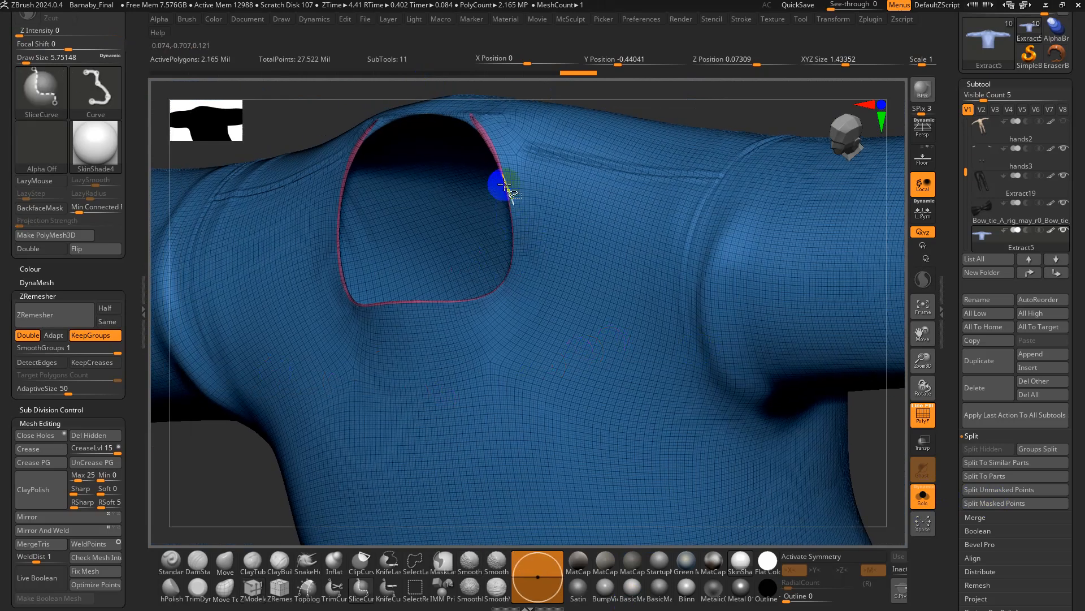
mouse_move(497, 178)
shift+right_down()
mouse_move(516, 178)
mouse_move(471, 180)
mouse_move(473, 302)
mouse_move(465, 296)
mouse_move(531, 300)
mouse_move(542, 243)
mouse_move(524, 265)
mouse_move(557, 317)
shift+right_up()
key(shift+f)
shift+right_drag(557, 317, 584, 351)
ctrl+right_drag(490, 321, 456, 282)
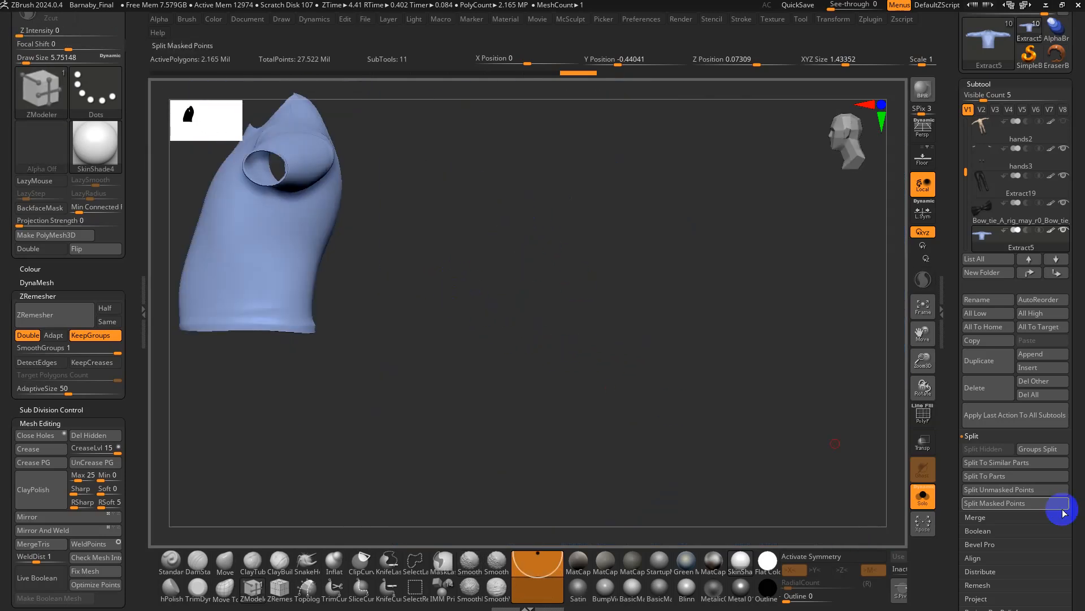
- Show the whole character again and hide the bow tie and the detailed buttoned shirt Extract6
click(921, 498)
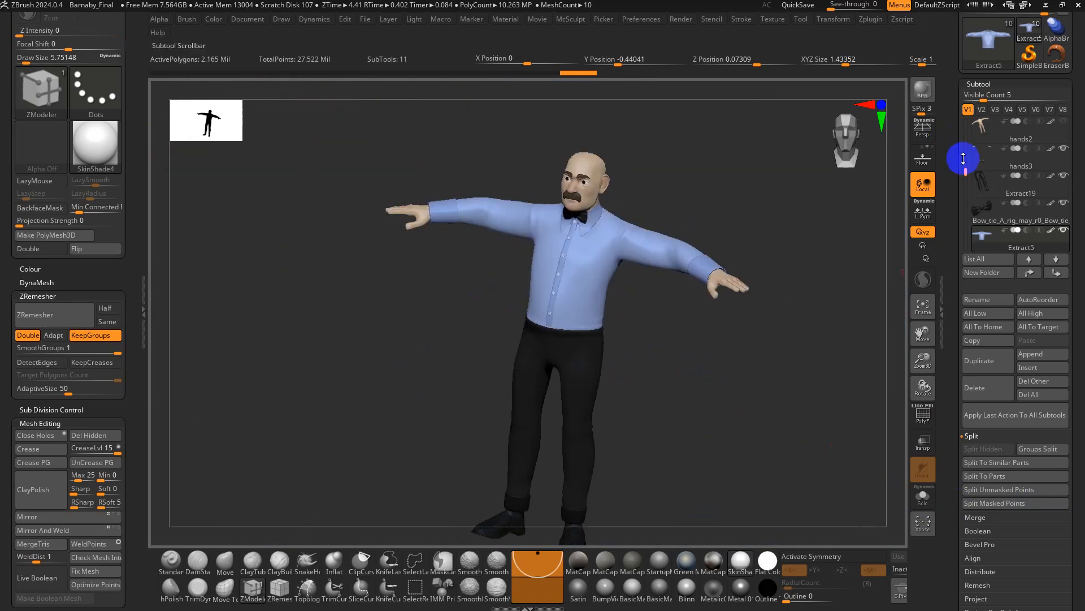
drag(964, 159, 965, 181)
click(1029, 164)
click(1062, 149)
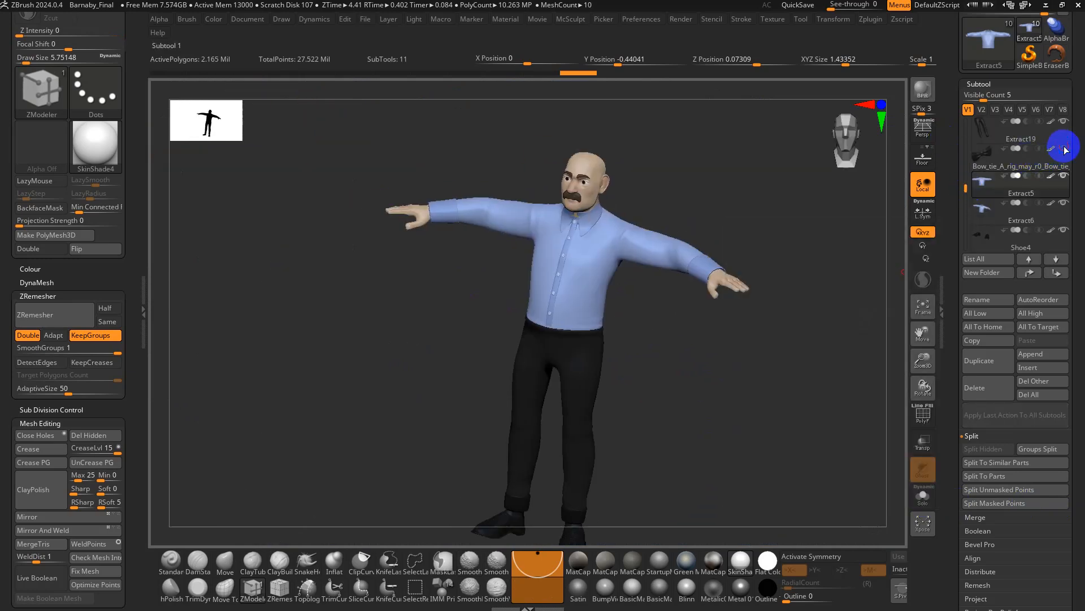
click(1063, 202)
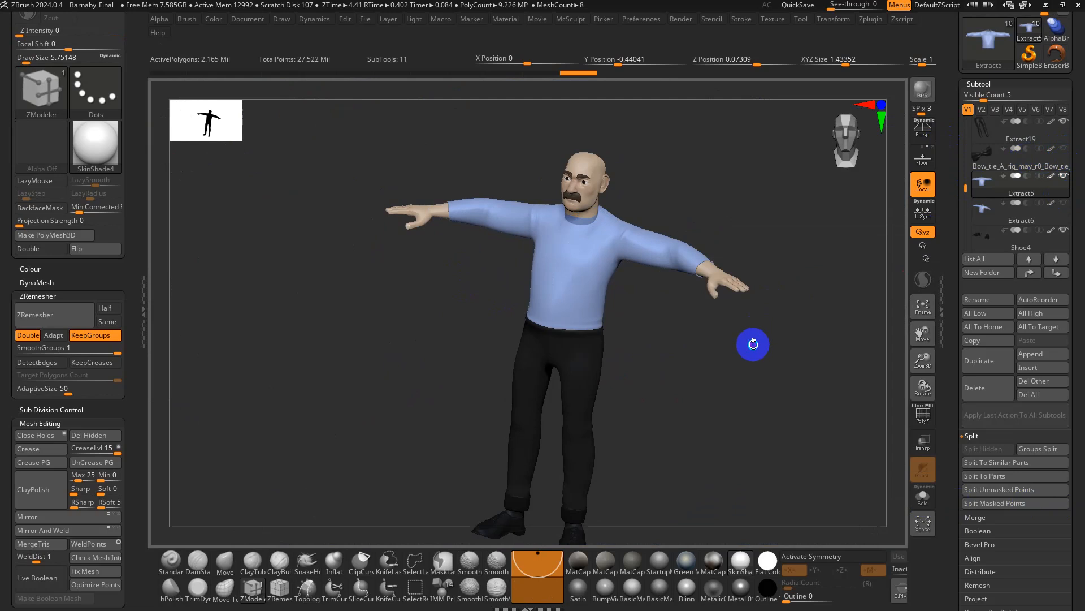
- Merge the hands3 subtool down into the trousers subtool Extract19
drag(755, 341, 644, 367)
alt+click(521, 165)
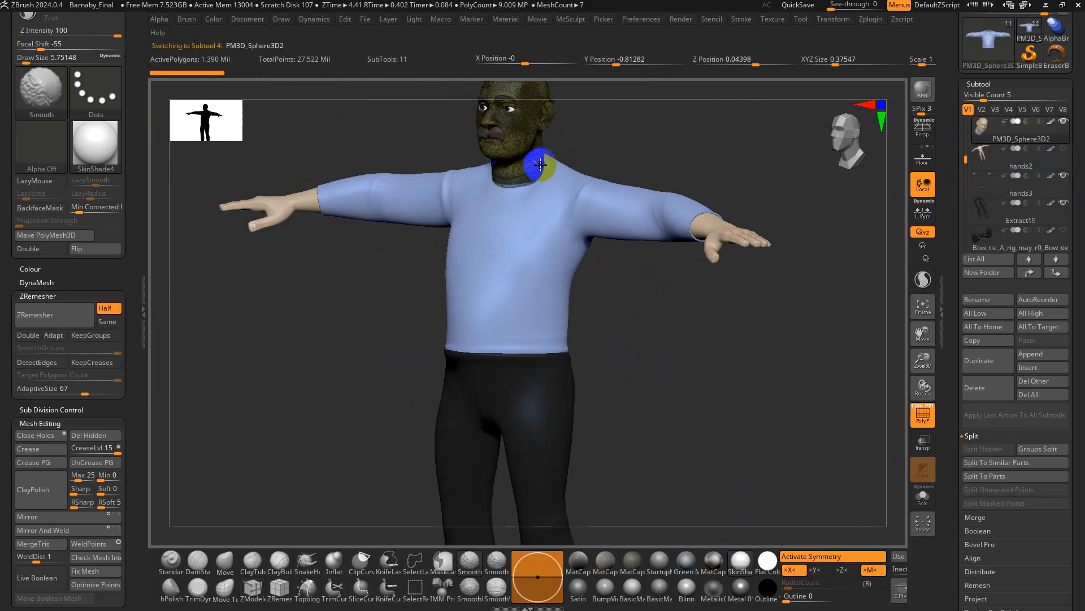
ctrl+right_drag(599, 181, 621, 315)
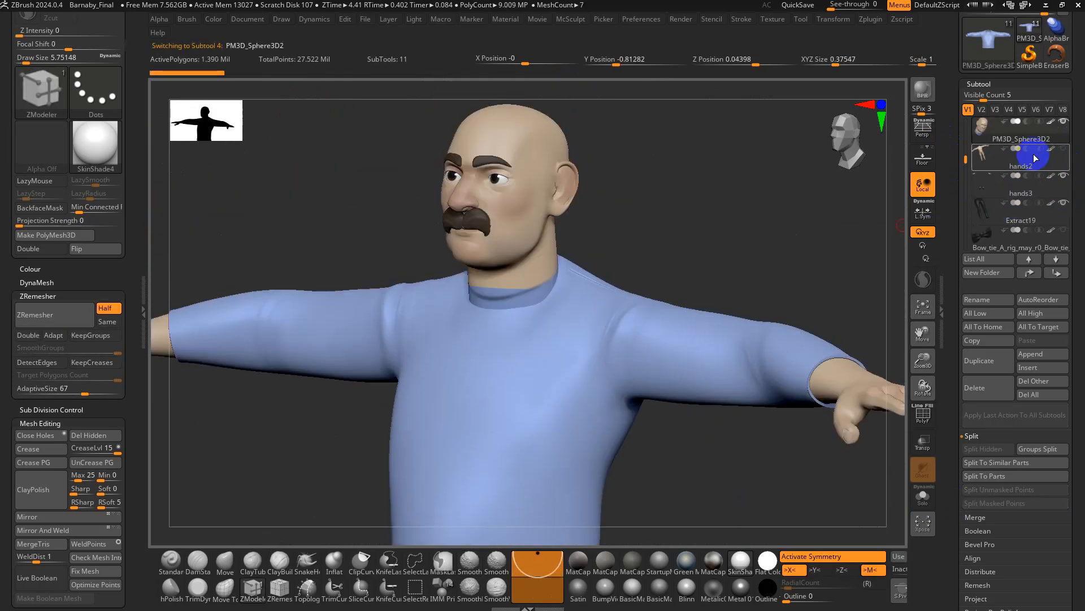
mouse_move(1037, 162)
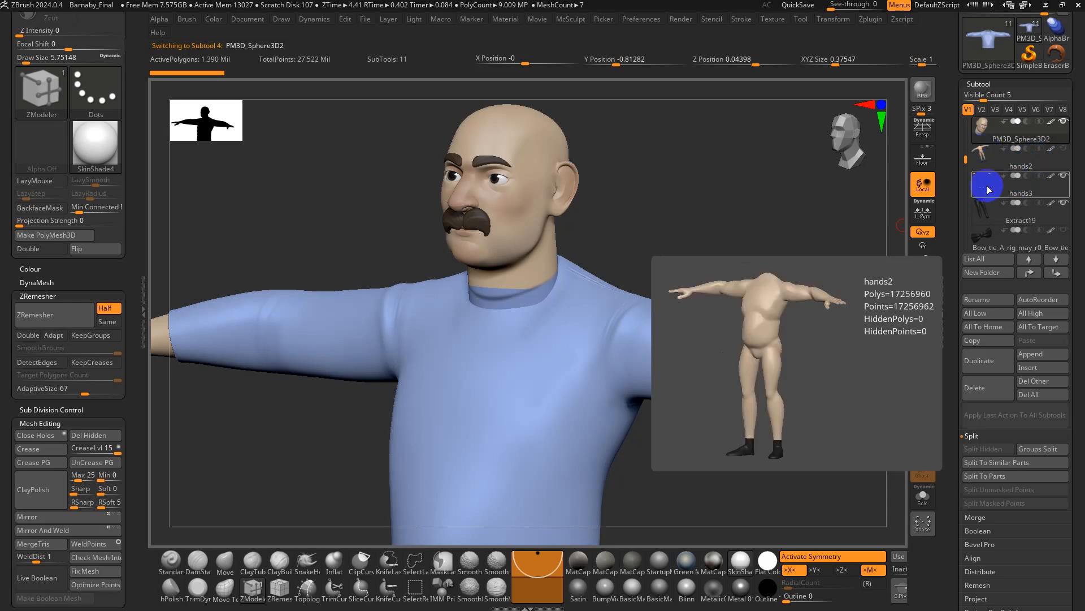
click(986, 220)
alt+right_drag(749, 280, 693, 167)
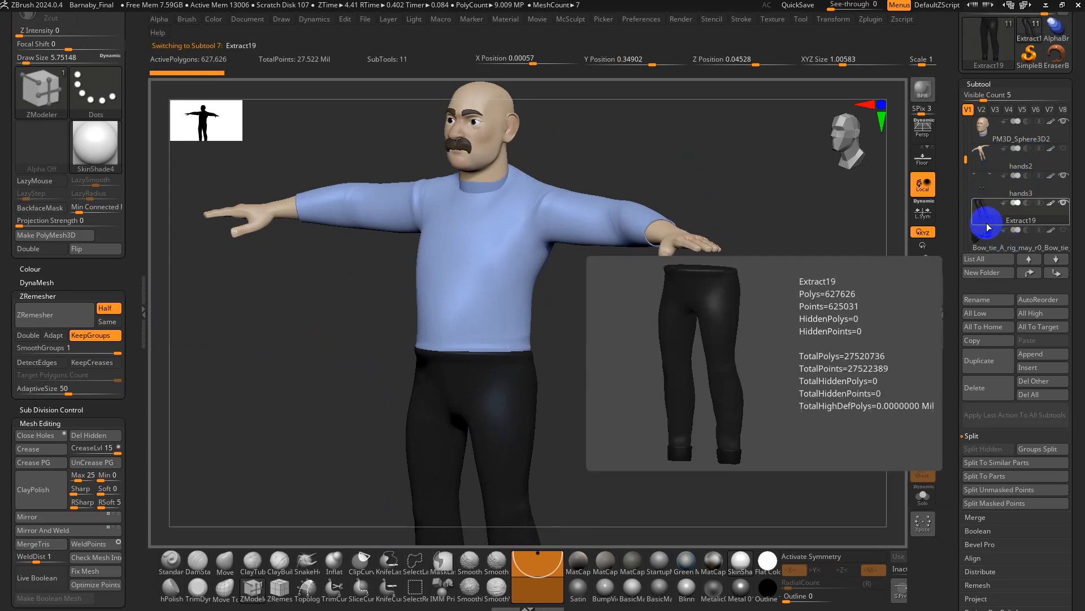
click(988, 180)
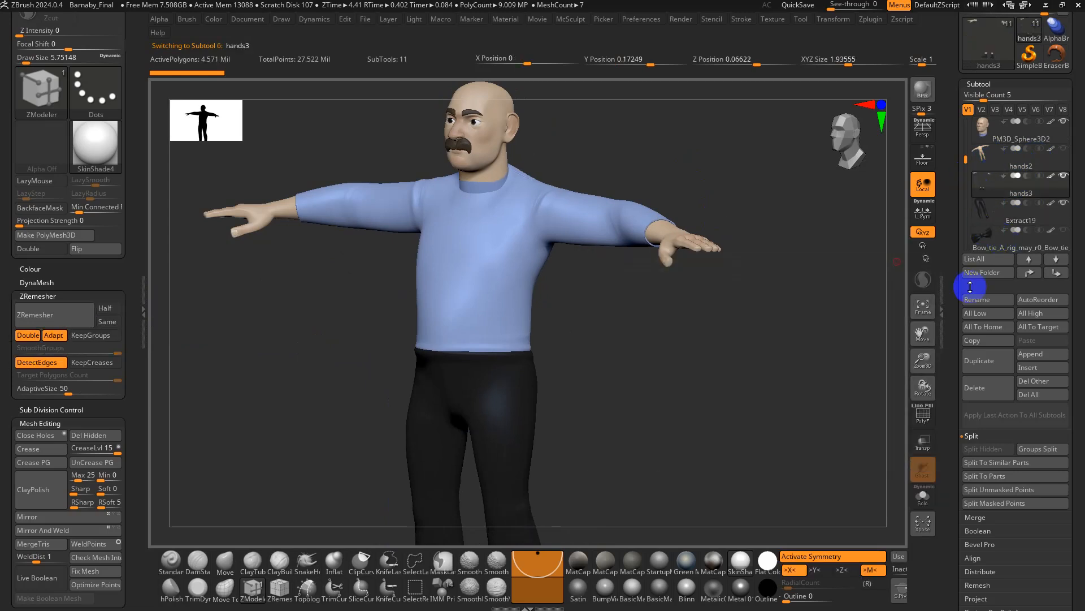
click(977, 517)
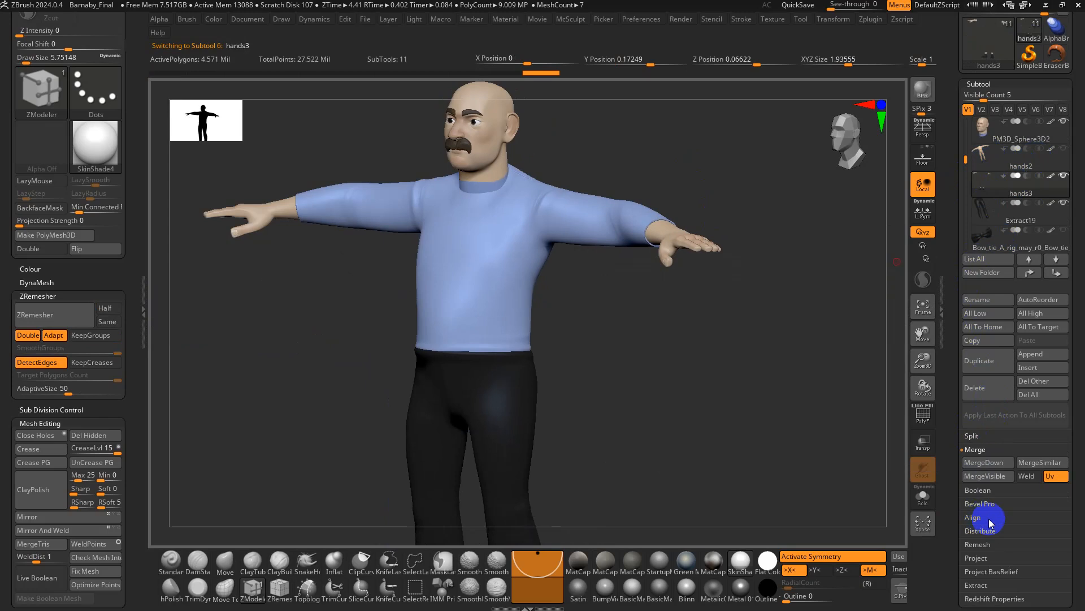
click(1000, 469)
click(887, 492)
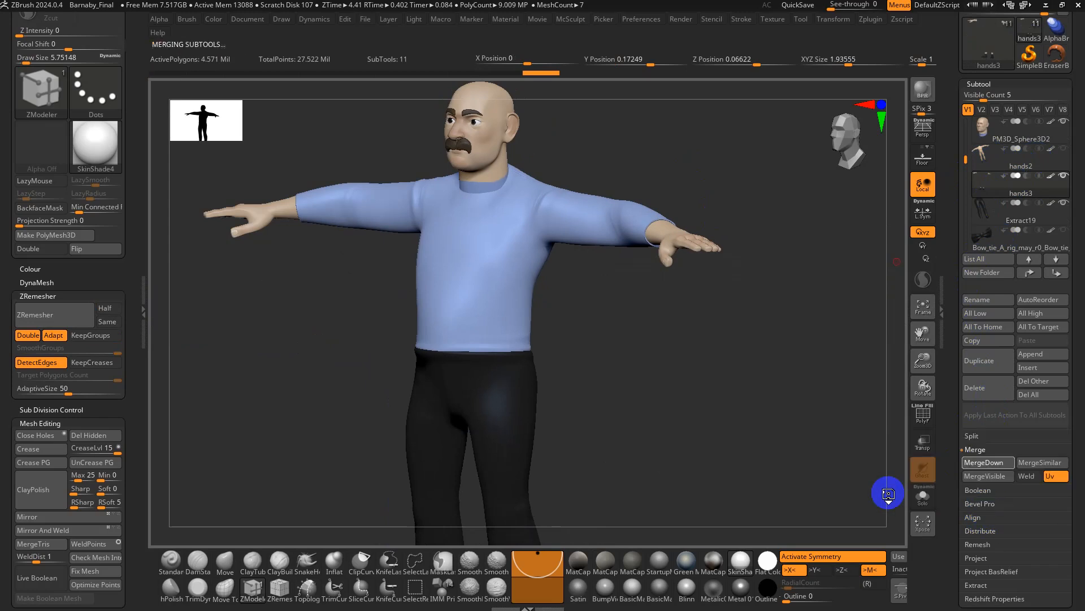
- Isolate the shirt subtools and display the detailed shirt Extract6 with its polygroup wireframe
scroll(965, 179, down, 2)
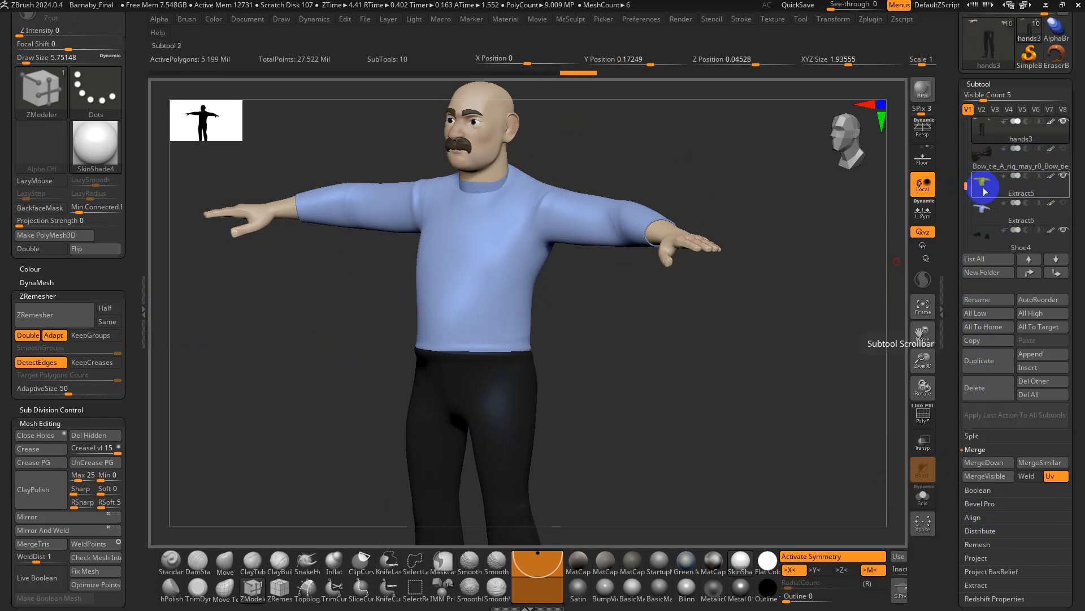
click(989, 189)
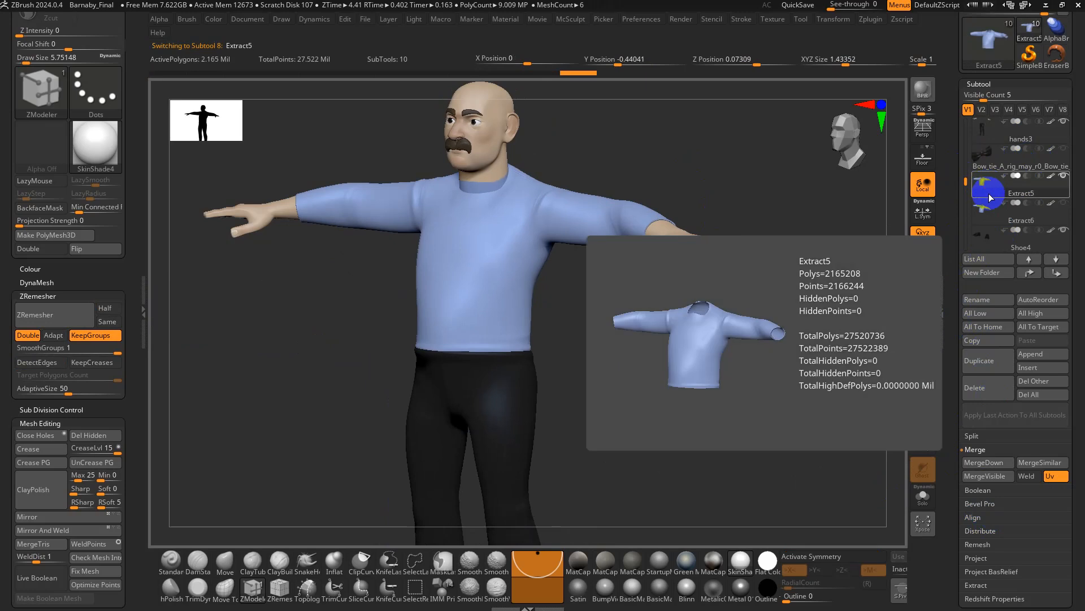
click(923, 497)
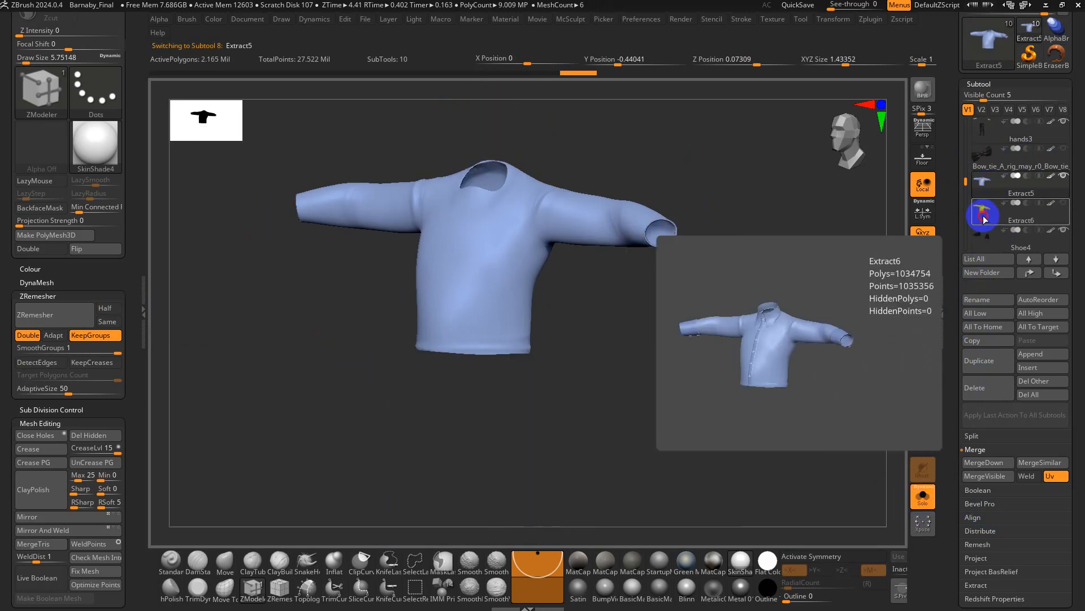
click(984, 218)
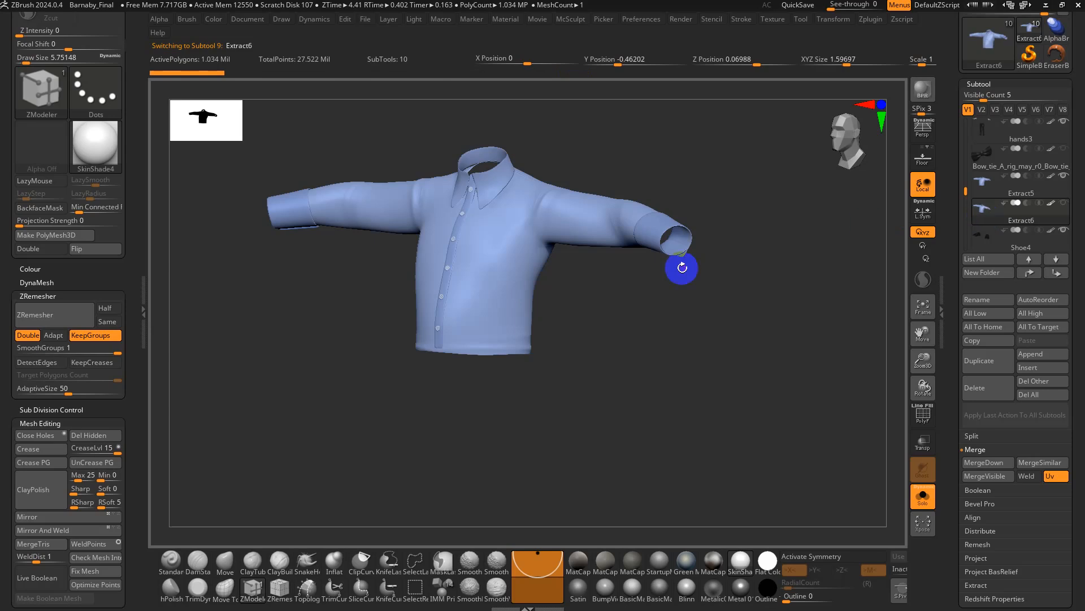
mouse_move(682, 268)
mouse_down()
mouse_move(680, 405)
mouse_move(673, 310)
mouse_move(690, 333)
mouse_up()
key(shift+f)
- Delete the plain shirt subtool Extract5 after inspecting its wireframe
click(989, 195)
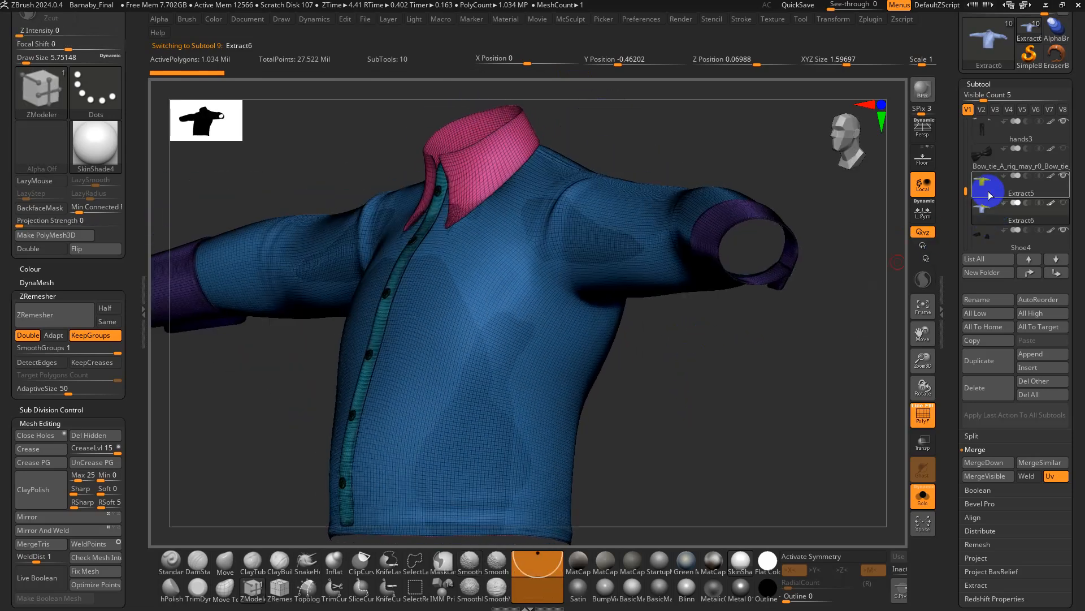
key(shift+f)
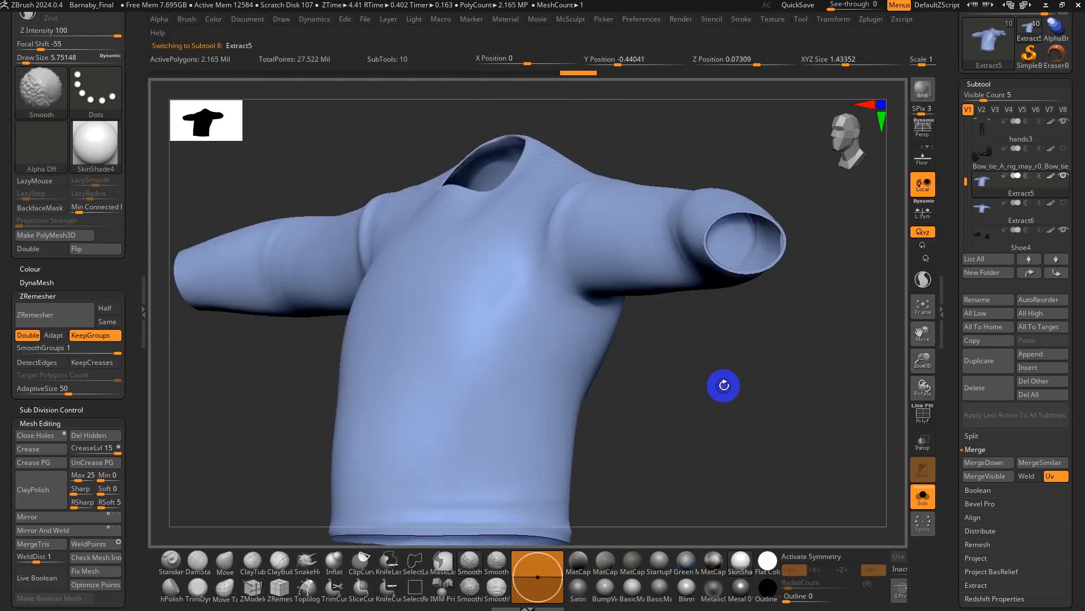
key(shift+f)
mouse_move(737, 375)
mouse_down()
mouse_move(761, 385)
mouse_move(744, 383)
mouse_up()
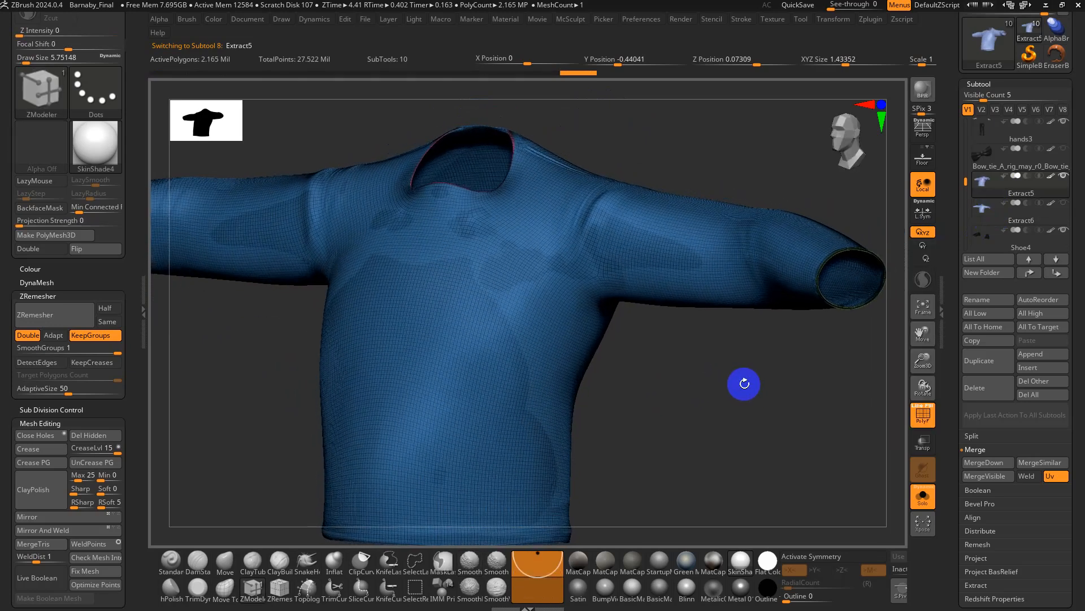
click(993, 393)
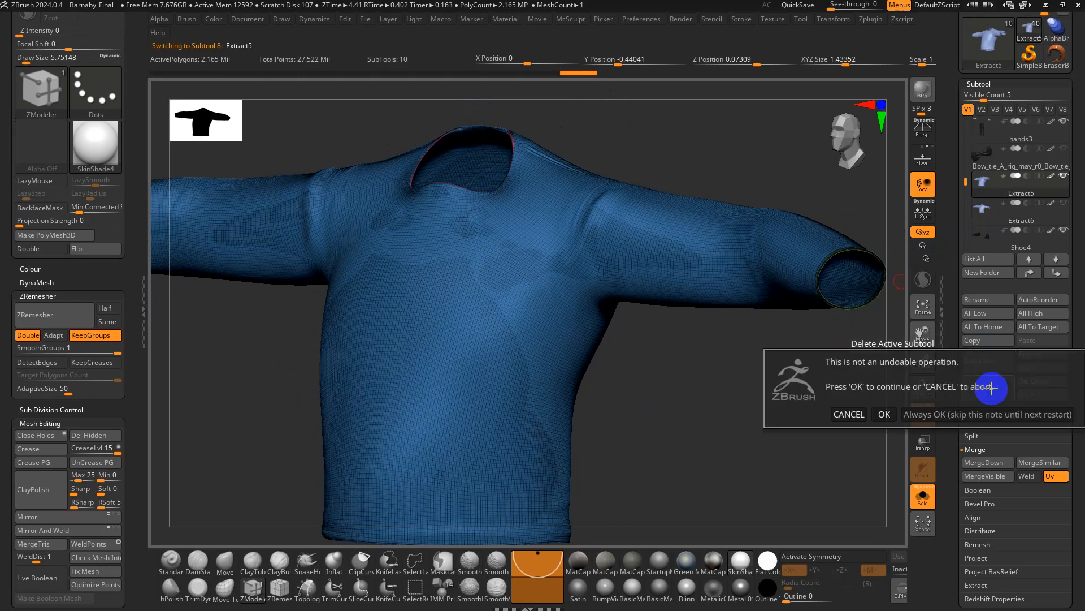
click(886, 409)
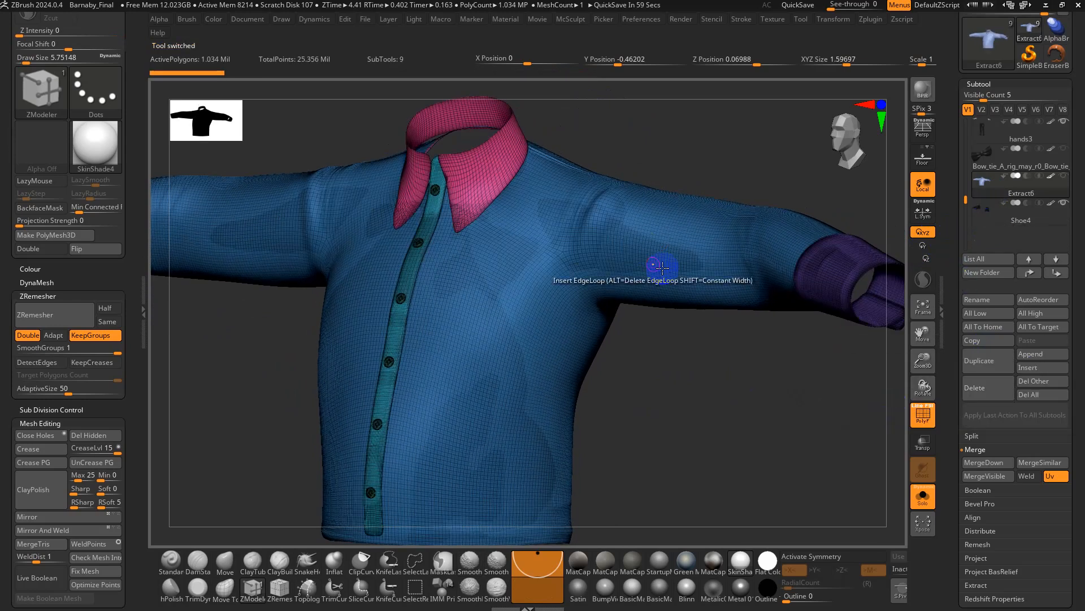
- Hide the cuff polygroups and the small cuff button pieces at the sleeve end of Extract6
drag(739, 361, 634, 315)
ctrl+shift+click(345, 248)
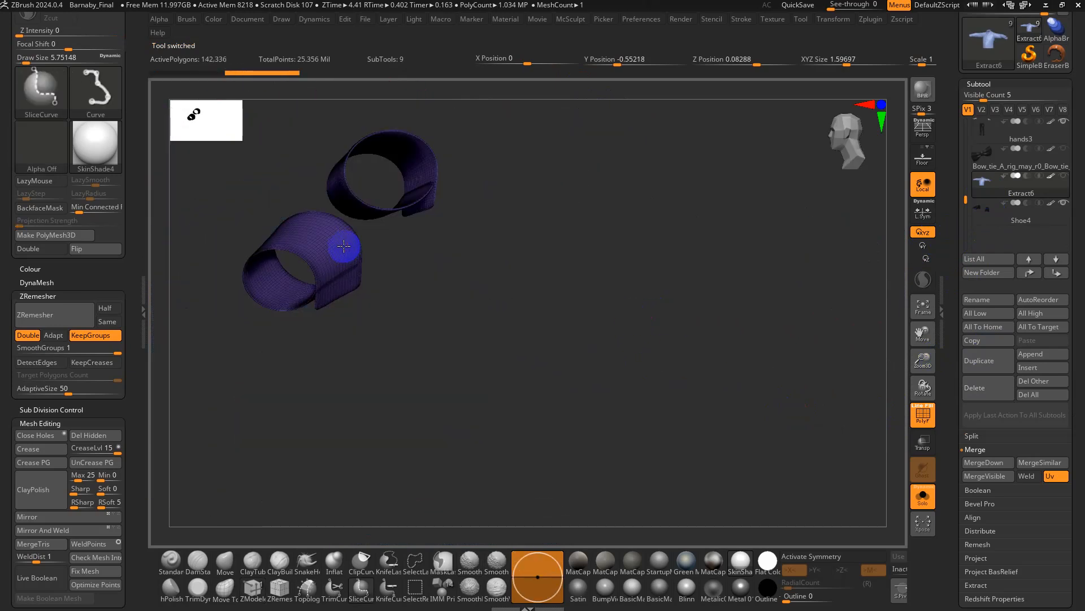
ctrl+shift+click(373, 249)
right_drag(373, 248, 690, 250)
ctrl+alt+shift+click(671, 261)
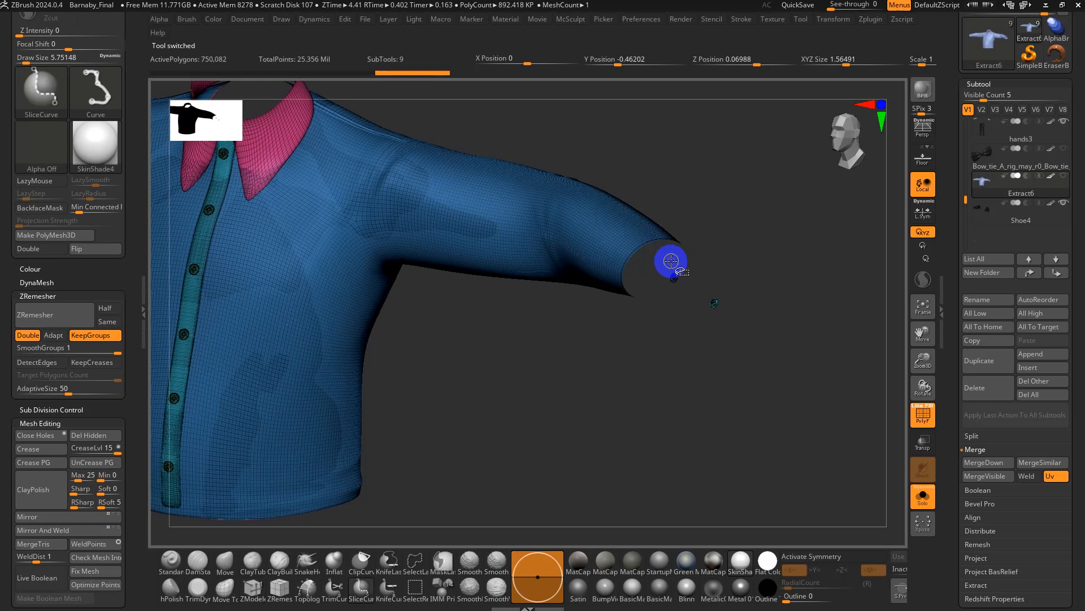
ctrl+alt+shift+click(715, 299)
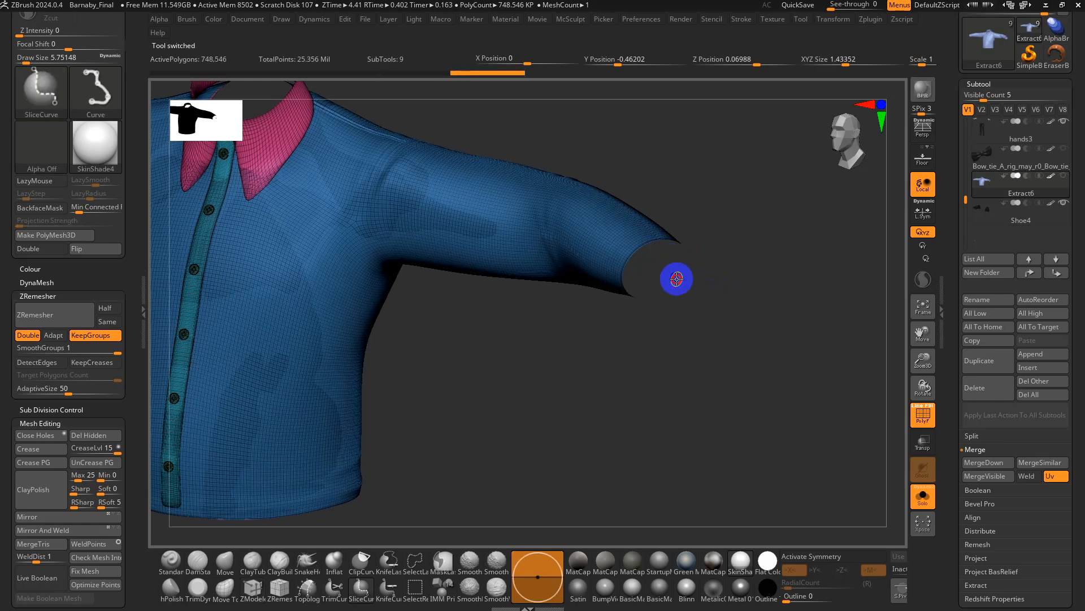
ctrl+alt+shift+click(677, 278)
drag(708, 306, 936, 361)
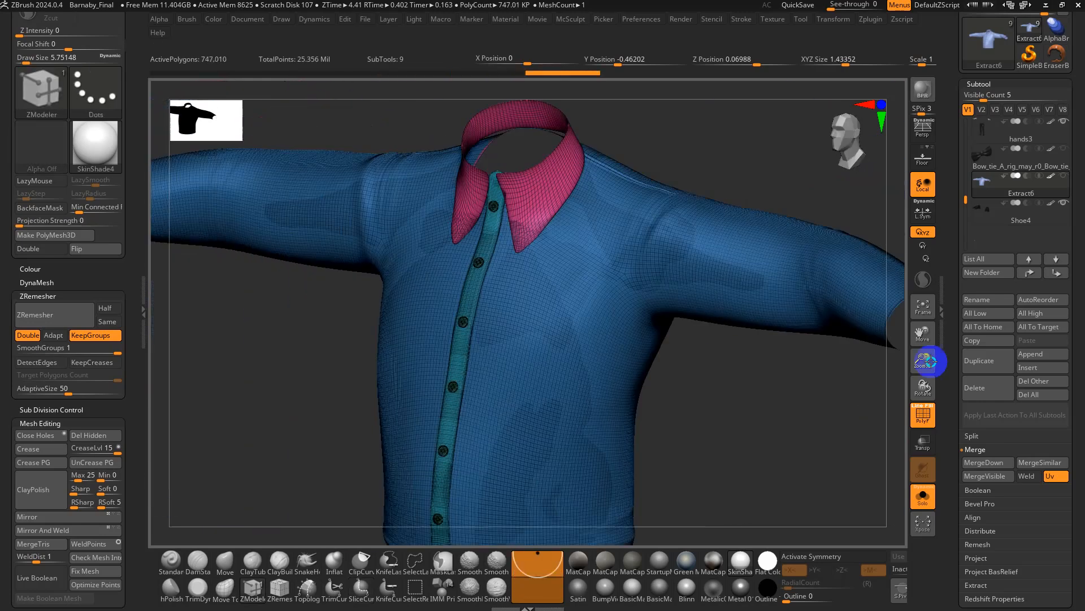
- Hide the collar, the front placket and the shirt buttons so only the shirt body of Extract6 remains
ctrl+alt+shift+click(537, 195)
ctrl+alt+shift+click(498, 205)
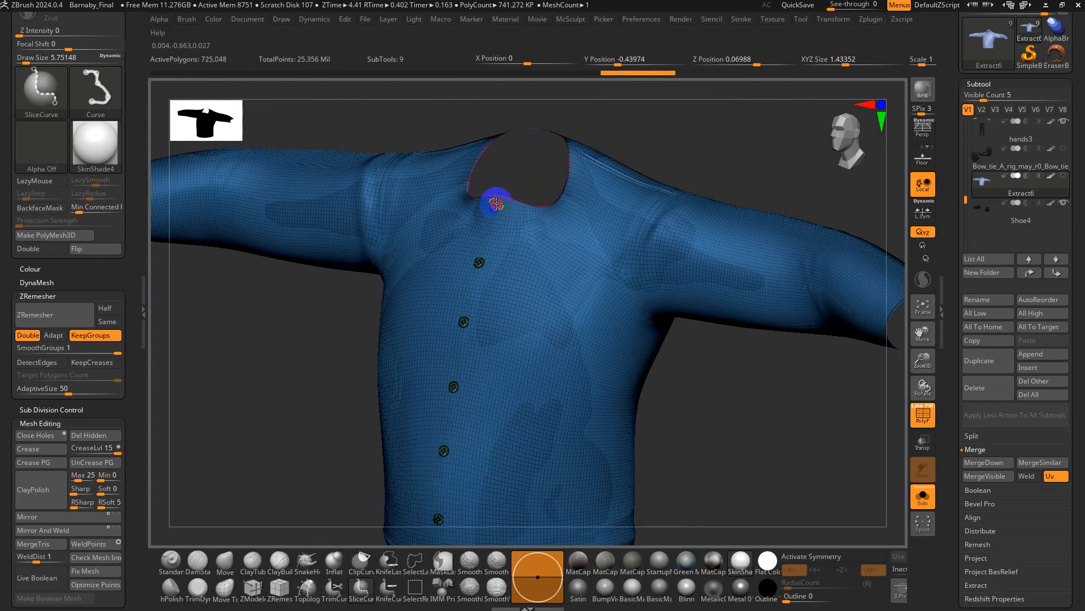
ctrl+alt+shift+click(480, 262)
alt+drag(683, 425, 635, 378)
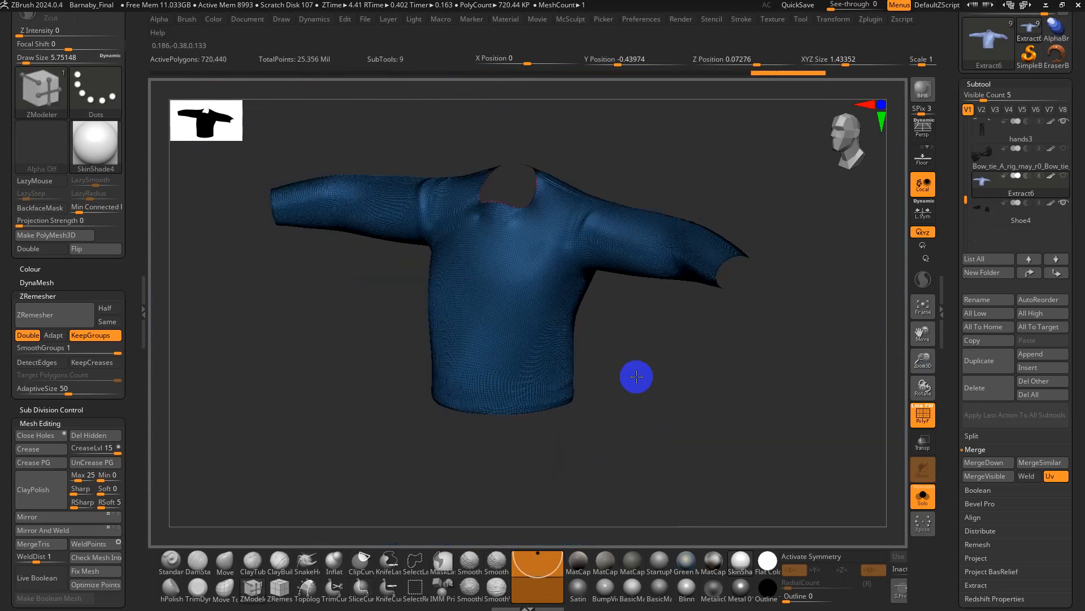
alt+drag(713, 396, 672, 382)
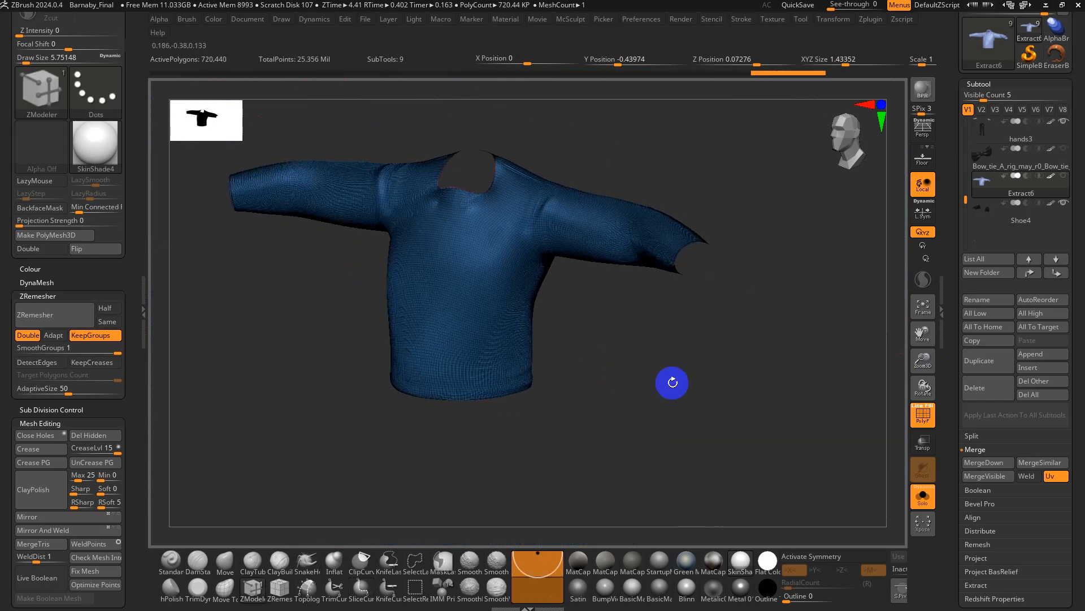
- Split the hidden shirt parts into their own subtool and move Extract6 directly below hands3
click(972, 436)
click(983, 448)
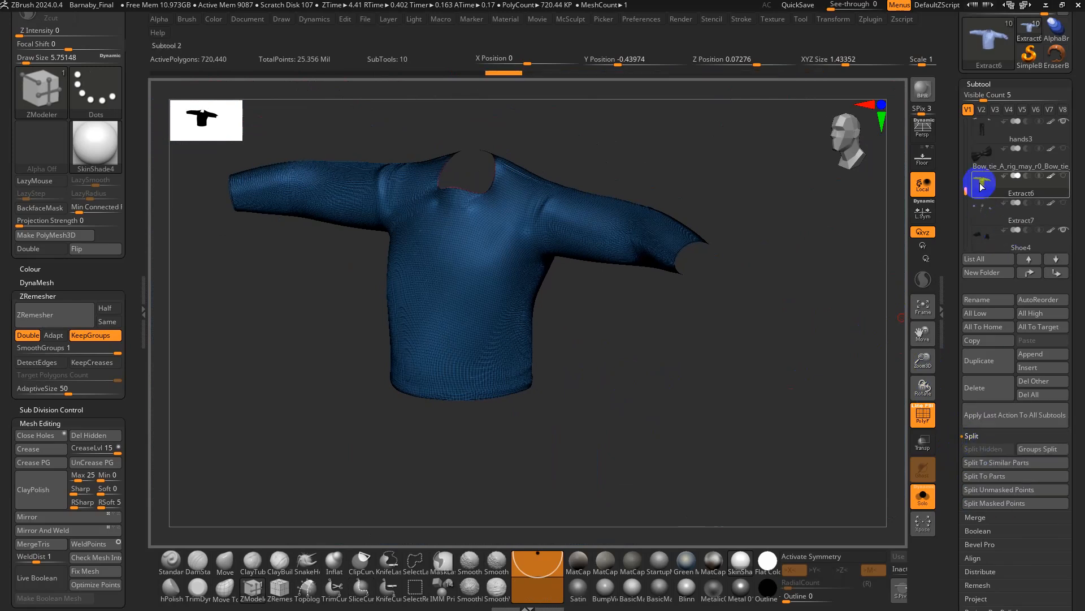
drag(982, 185, 961, 172)
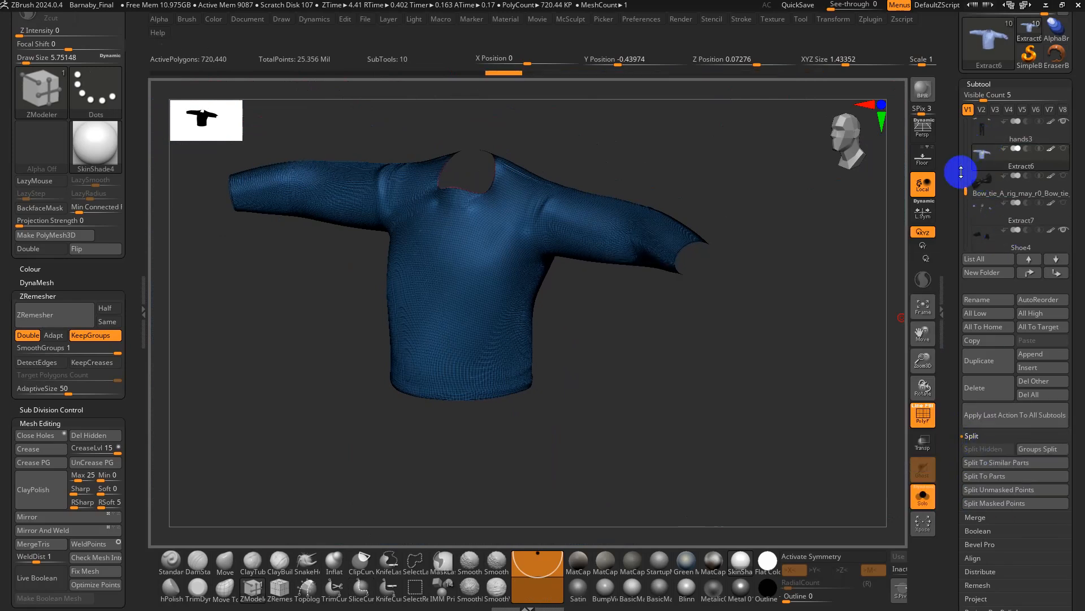
- Merge the body subtool hands2 down with the trousers subtool hands3 and accept the non-undoable operation
scroll(967, 172, up, 2)
mouse_move(991, 159)
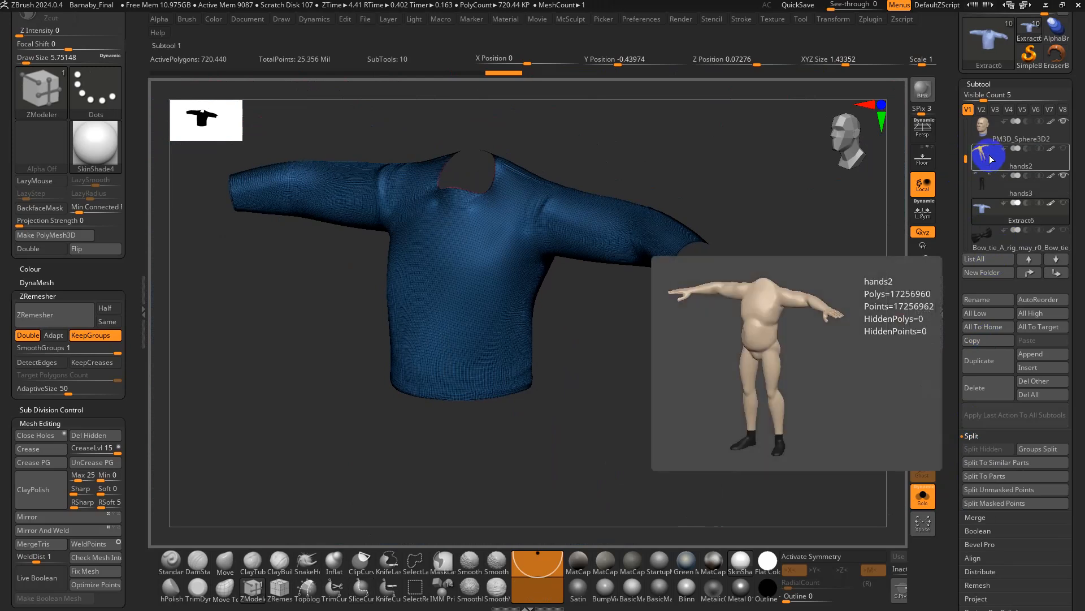
click(991, 160)
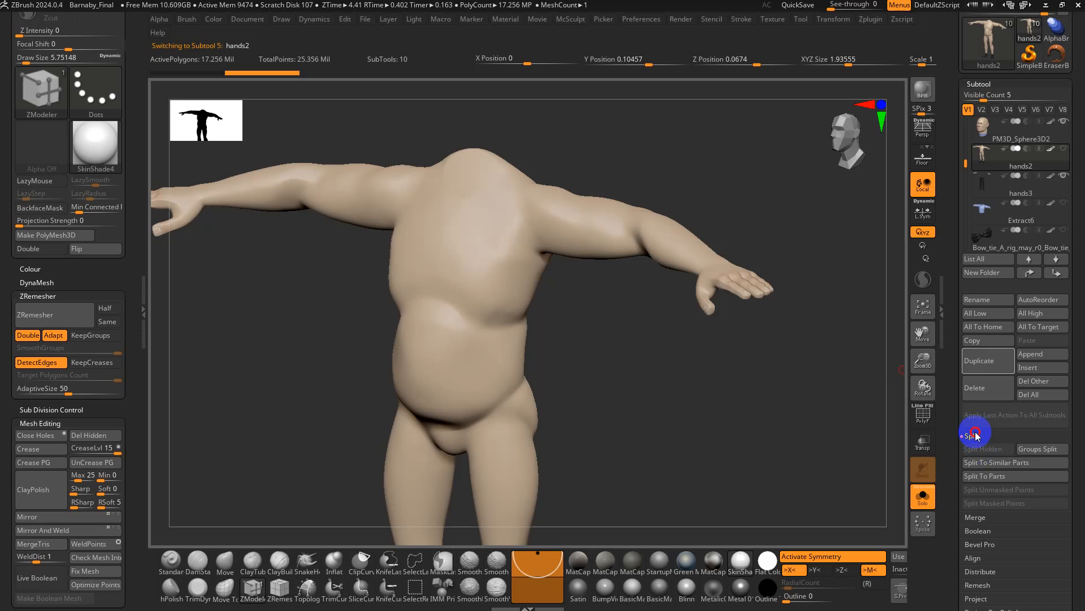
click(975, 436)
click(976, 449)
click(984, 462)
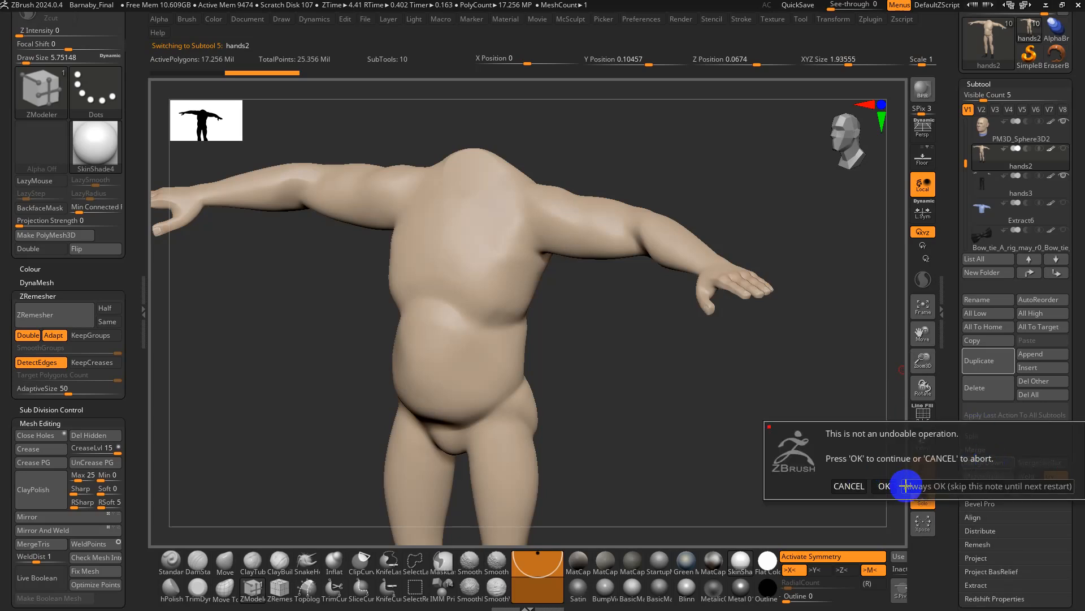
click(887, 486)
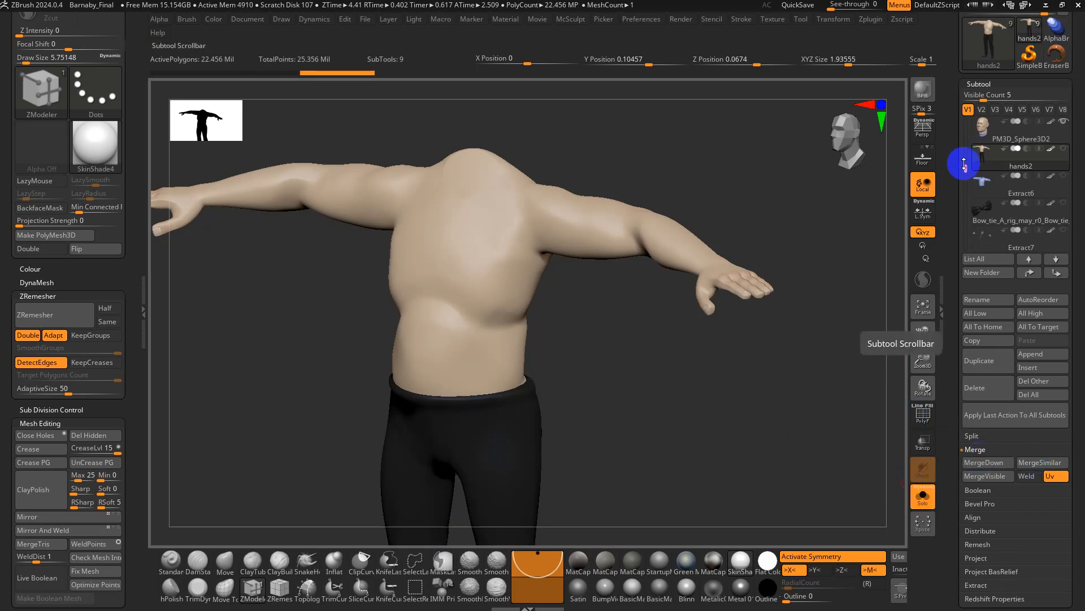
- Merge hands2 down with the shirt subtool Extract6, accept the non-undoable operation and display the polyframe
mouse_move(966, 164)
mouse_down()
mouse_move(965, 191)
mouse_move(968, 152)
mouse_move(969, 199)
mouse_move(969, 145)
mouse_move(968, 158)
mouse_up()
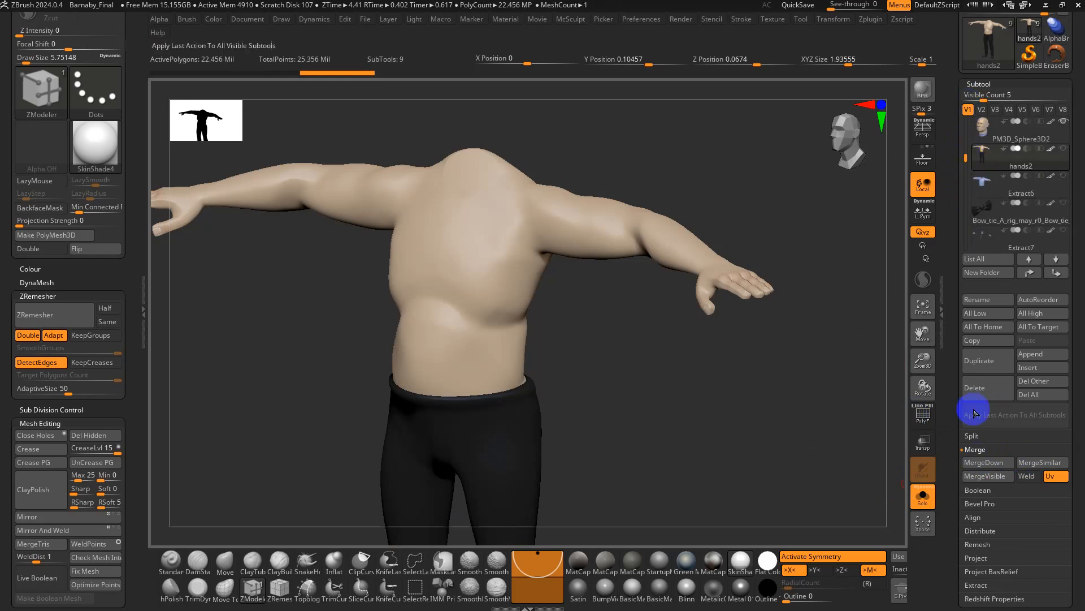
click(978, 462)
click(821, 488)
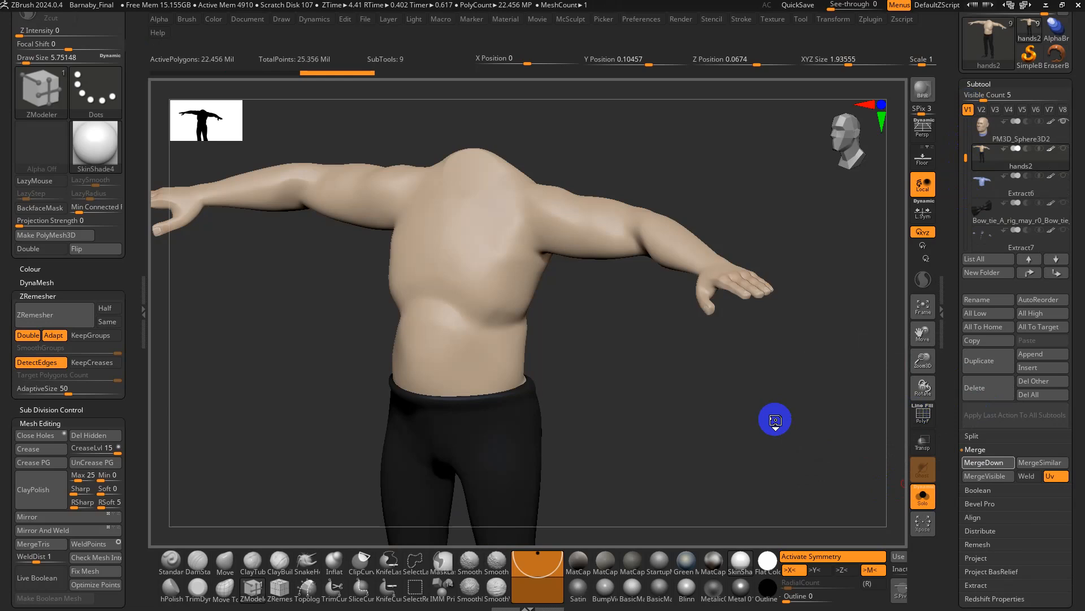
mouse_move(751, 414)
mouse_down()
mouse_move(710, 443)
mouse_move(554, 133)
mouse_move(643, 272)
mouse_up()
key(shift+f)
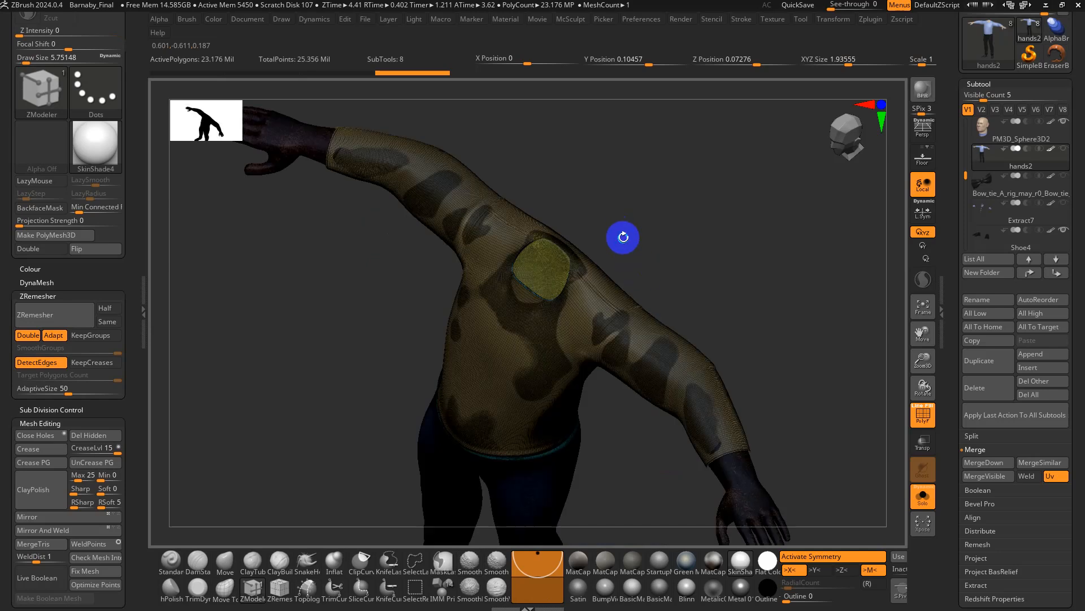
- Reshape the exposed neck stump of hands2 with the Move Topological brush, using a draw size of about 41
alt+drag(498, 355, 478, 381)
click(220, 596)
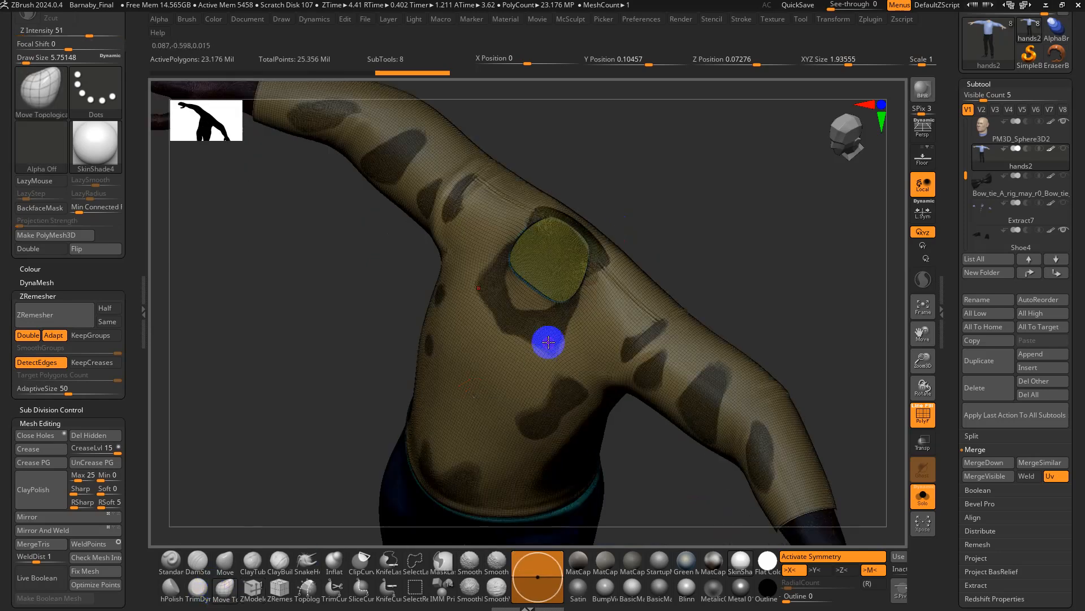
key(s)
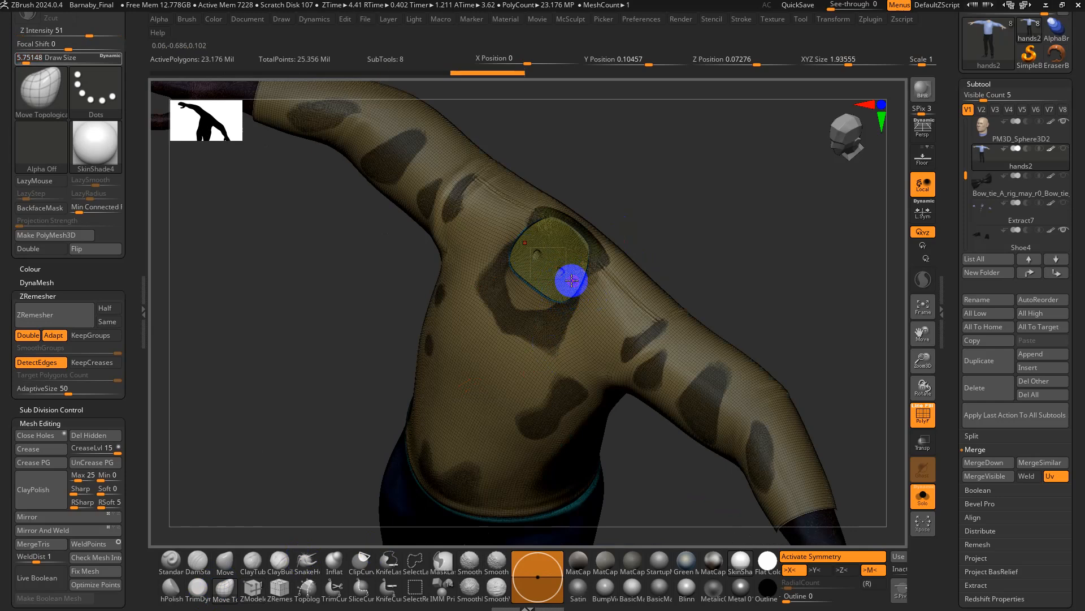
key(s)
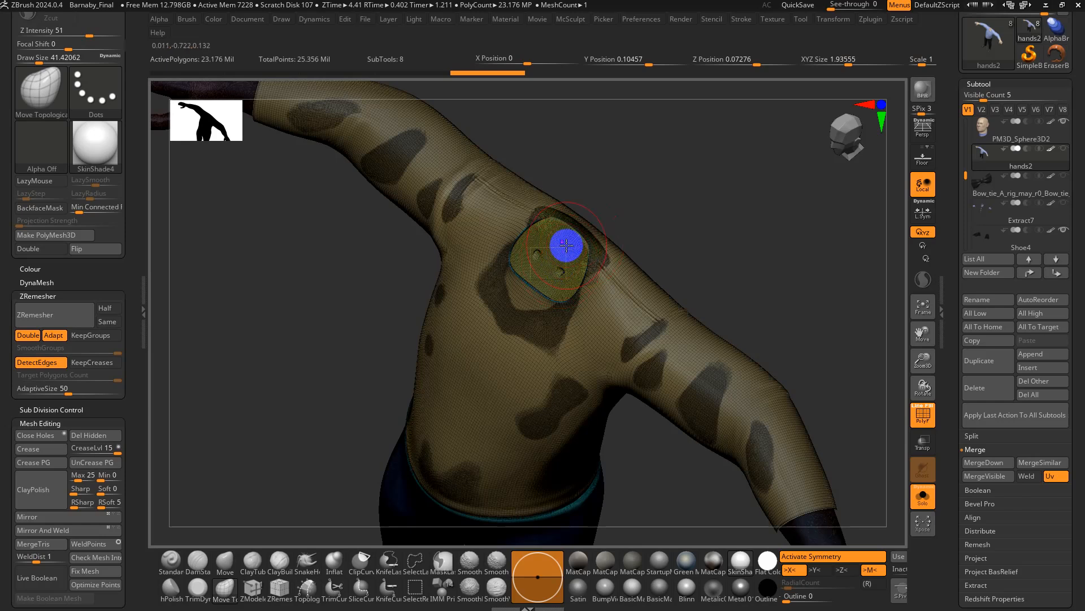
key(shift+f)
drag(715, 250, 952, 244)
- Check how the neck stump meets the head with all subtools visible, and return to hands2 alone
click(922, 496)
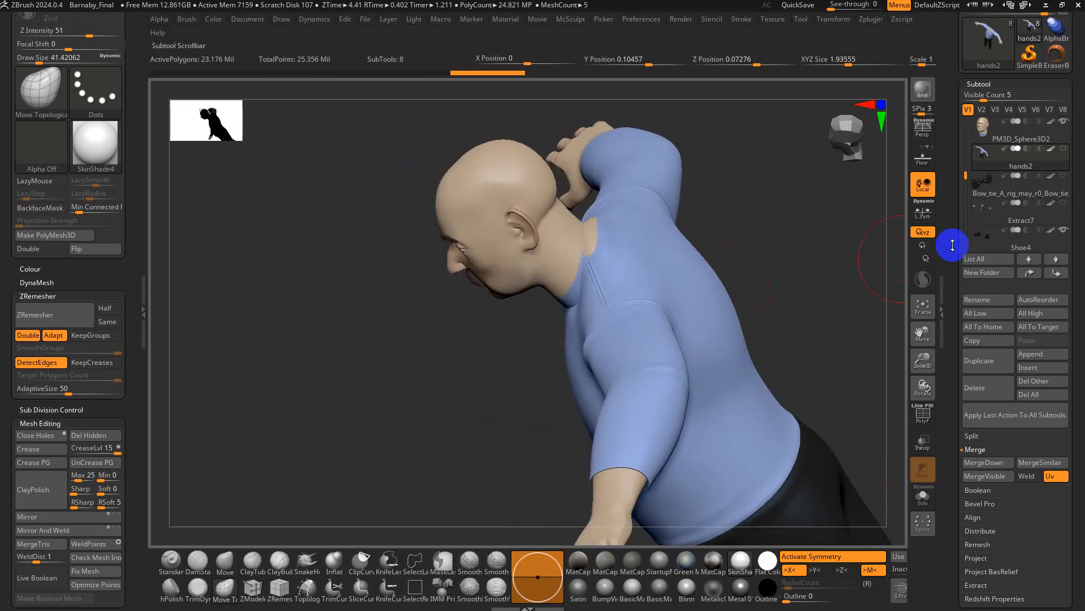
mouse_move(1067, 203)
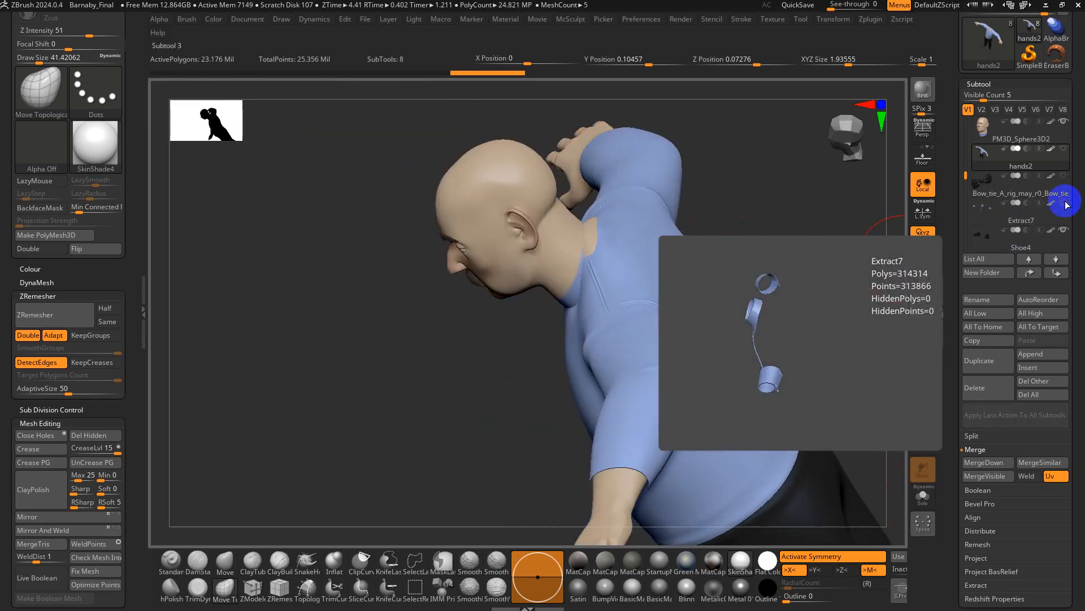
drag(744, 250, 741, 252)
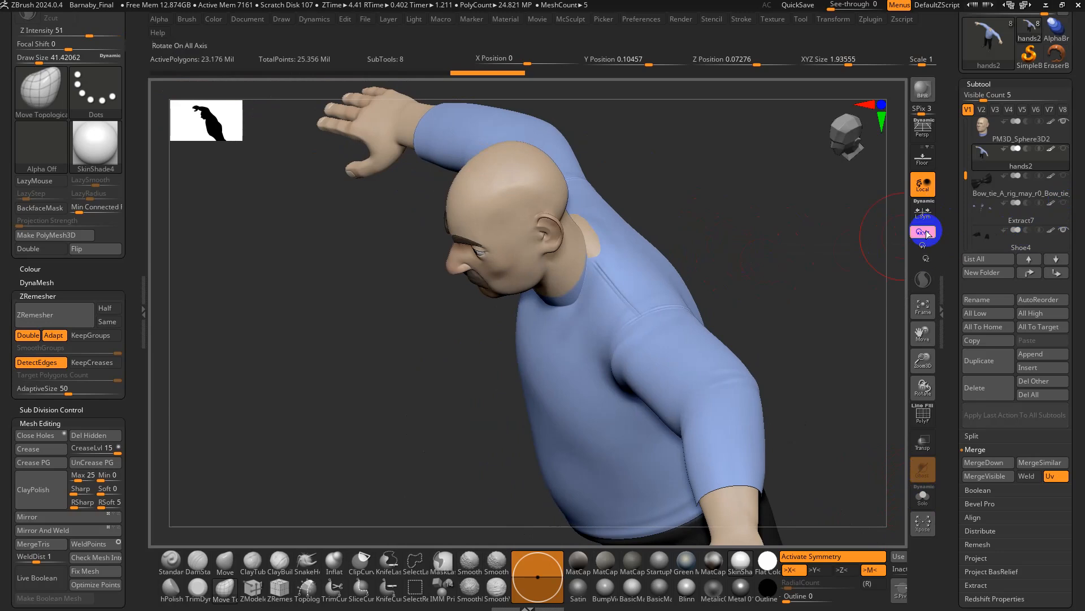
click(923, 496)
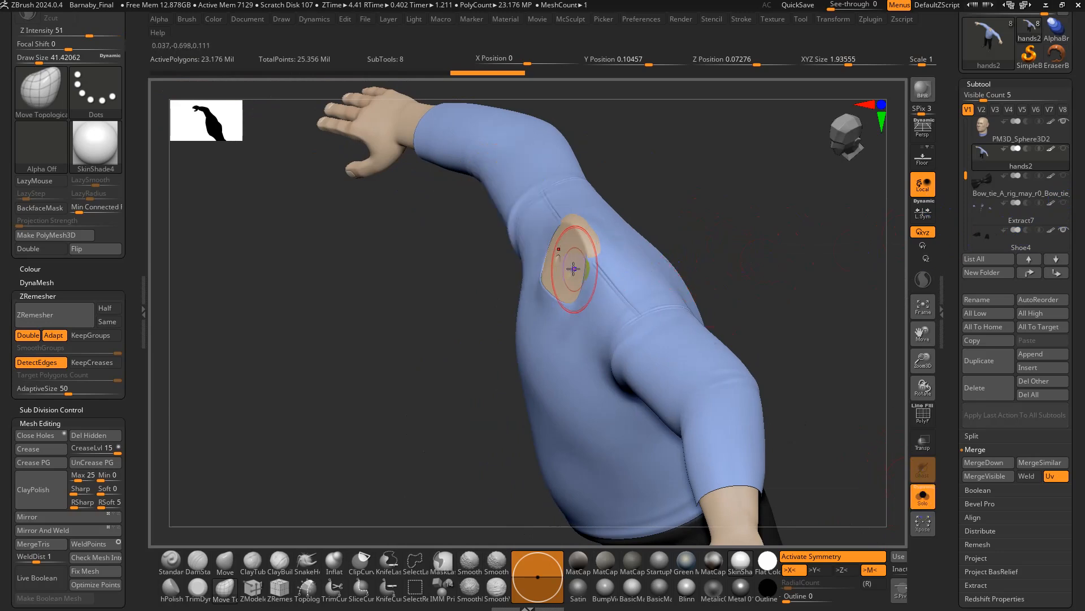
- Isolate the skin-coloured body part of hands2 in front view and flatten its neck top with a horizontal ClipCurve cut
key(ctrl+shift)
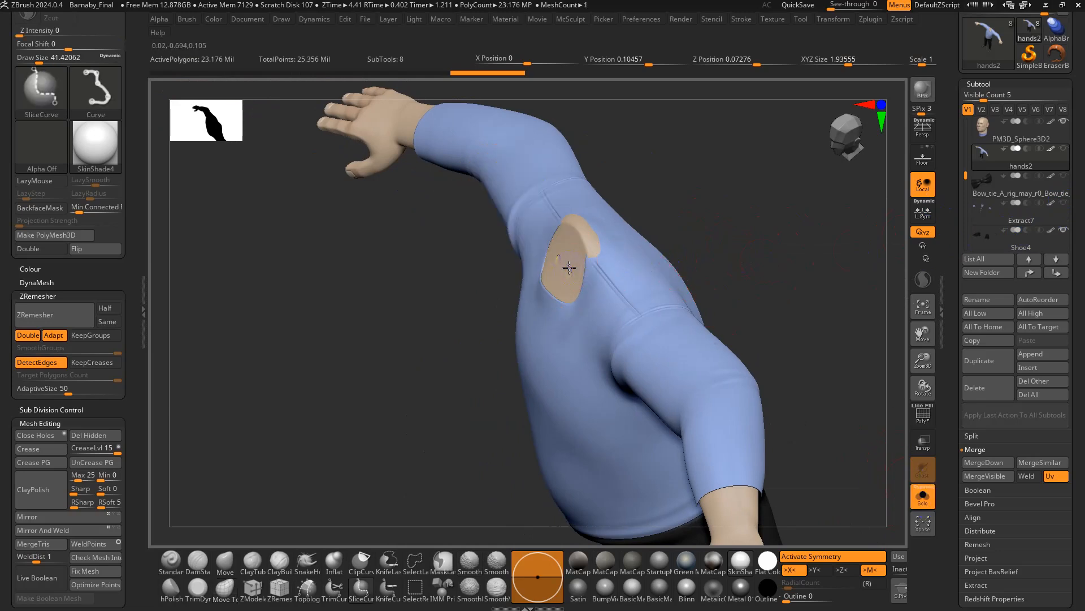
ctrl+shift+click(570, 267)
shift+right_drag(747, 260, 774, 223)
drag(584, 259, 578, 268)
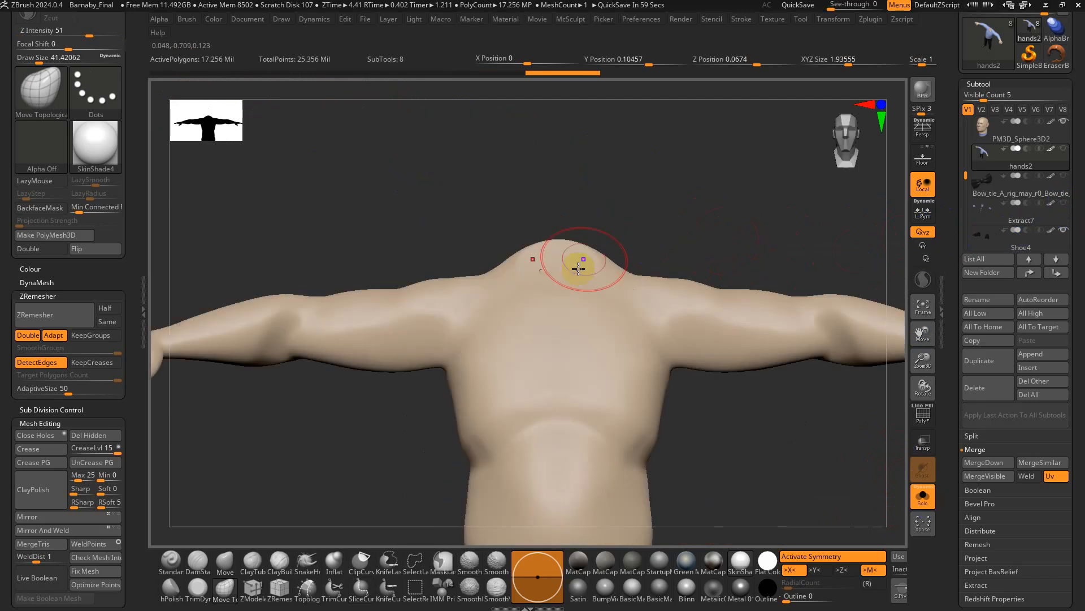
click(378, 603)
click(364, 575)
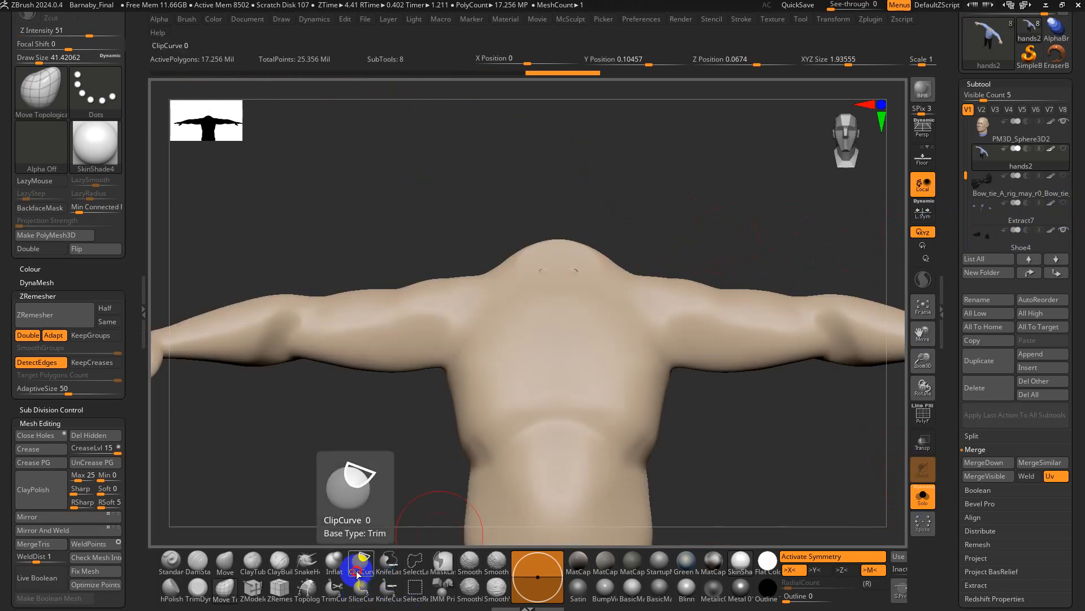
ctrl+shift+drag(446, 264, 737, 263)
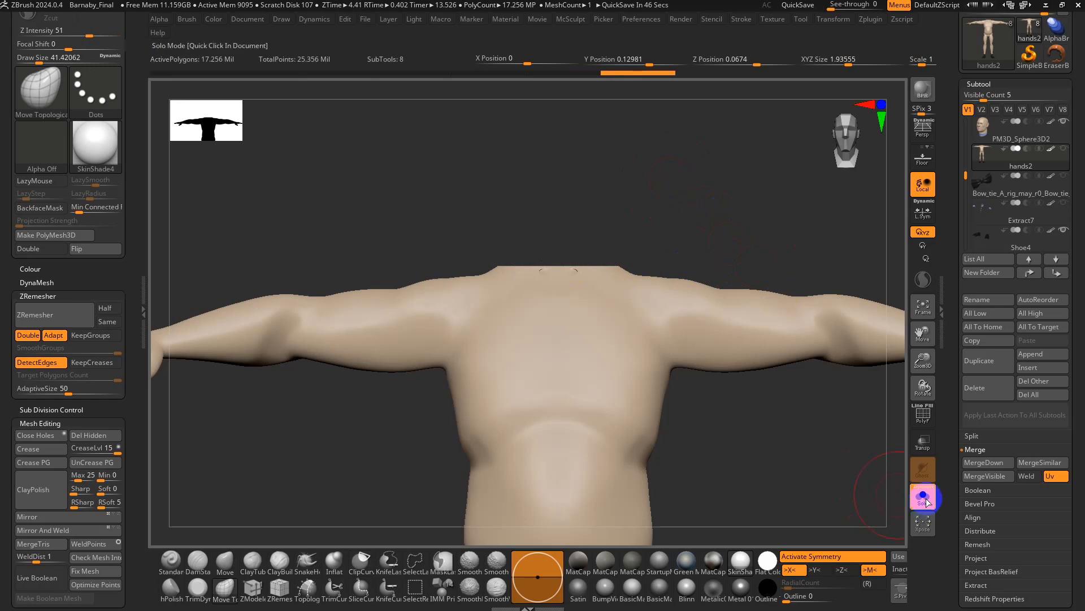
- Unhide the shirt and trousers parts of hands2 and check the merged figure from below and from the front
key(ctrl+shift)
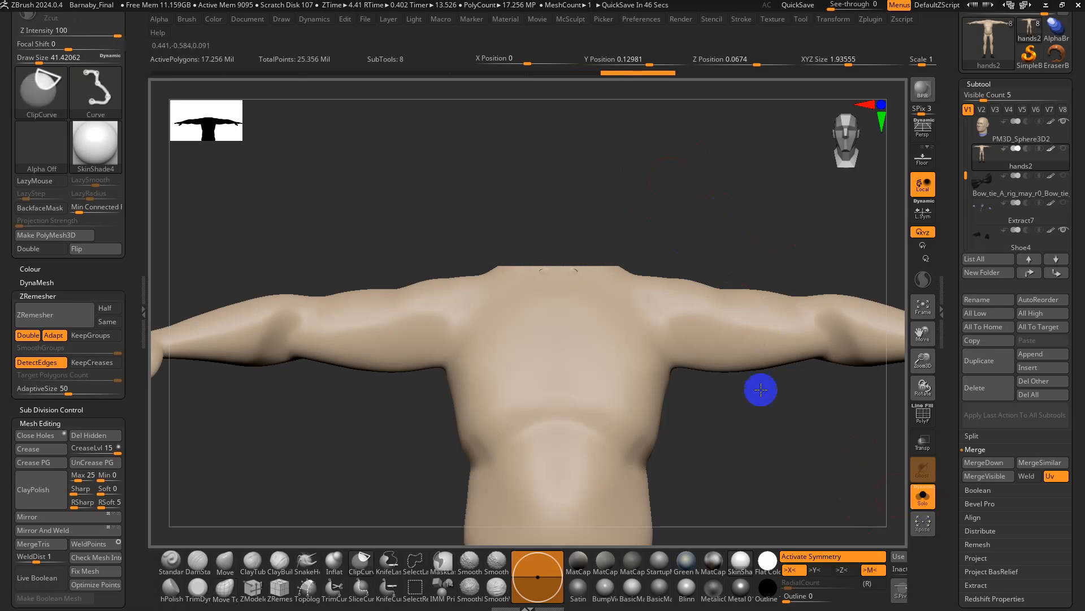
ctrl+shift+click(764, 479)
key(f)
drag(737, 441, 694, 242)
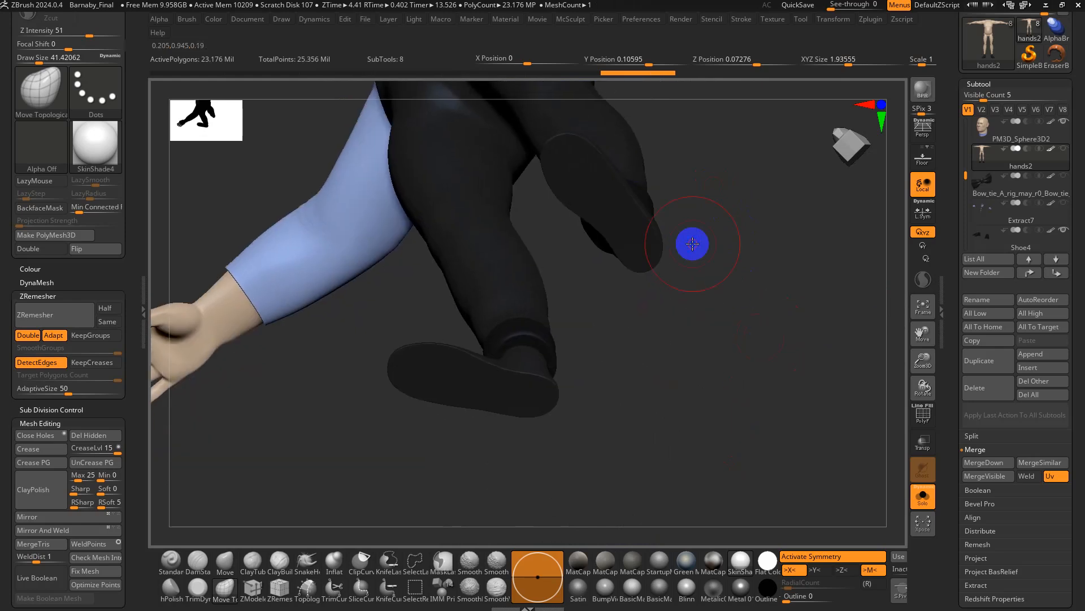
key(shift+f)
key(shift+f)
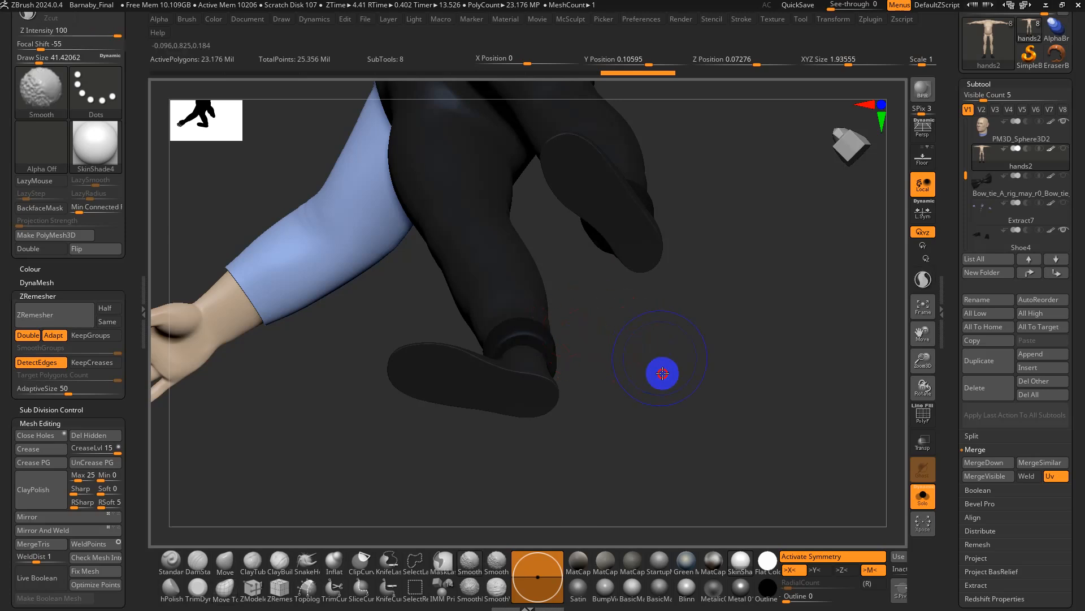
mouse_move(662, 372)
shift+mouse_down()
mouse_move(713, 373)
mouse_move(664, 516)
mouse_move(617, 269)
mouse_move(737, 310)
mouse_move(607, 289)
mouse_move(680, 301)
mouse_move(677, 313)
mouse_move(641, 258)
mouse_move(651, 238)
shift+mouse_up()
alt+drag(643, 242, 645, 332)
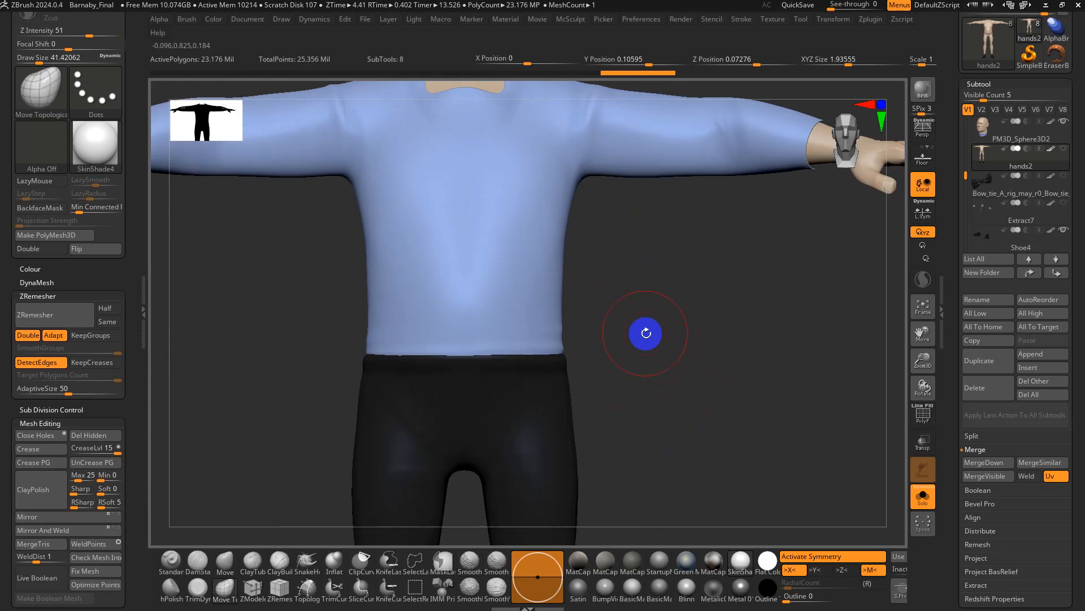
- Duplicate hands2 as a backup and DynaMesh the copy hands3 at a resolution of 2632
click(978, 362)
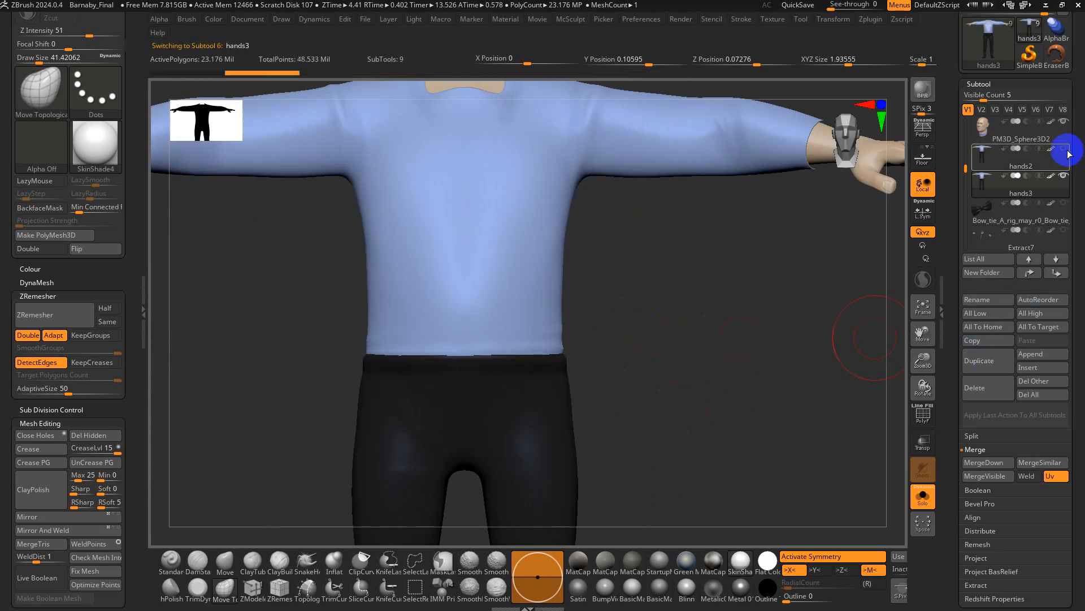
click(42, 278)
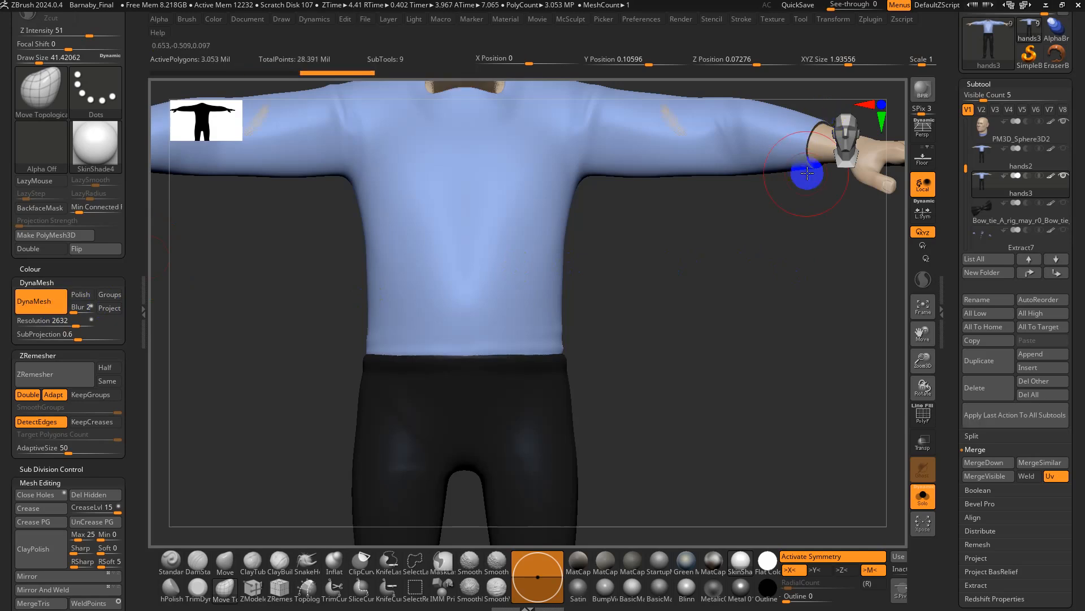
- Smooth the skin-coloured patches poking through the upper sleeves of hands3
mouse_move(812, 194)
mouse_down()
mouse_move(775, 192)
mouse_move(826, 317)
mouse_move(664, 397)
mouse_up()
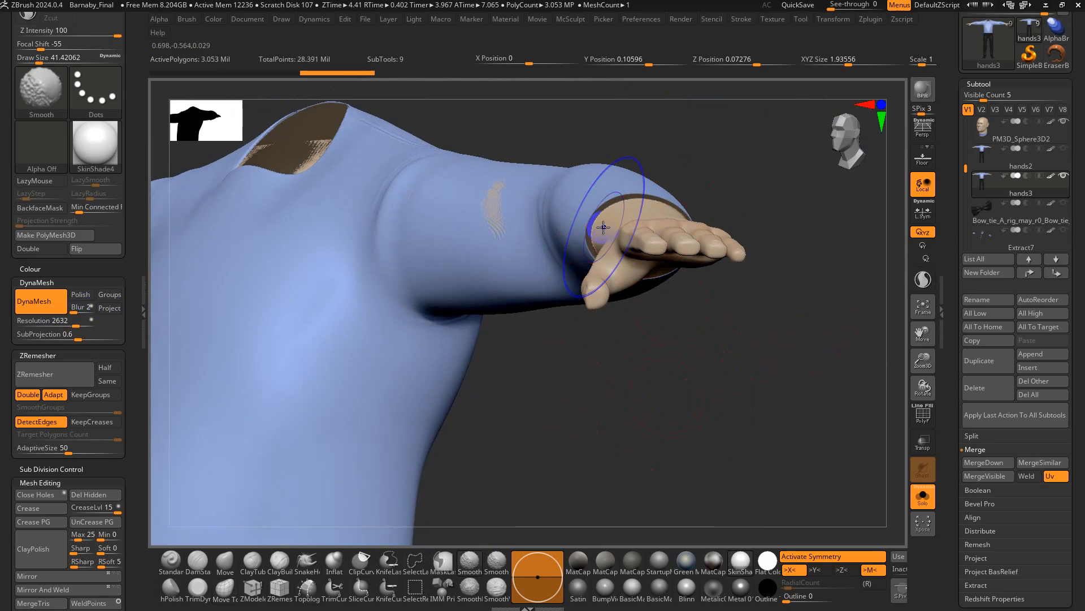
key(shift+f)
key(shift+f)
right_drag(616, 211, 718, 220)
key(s)
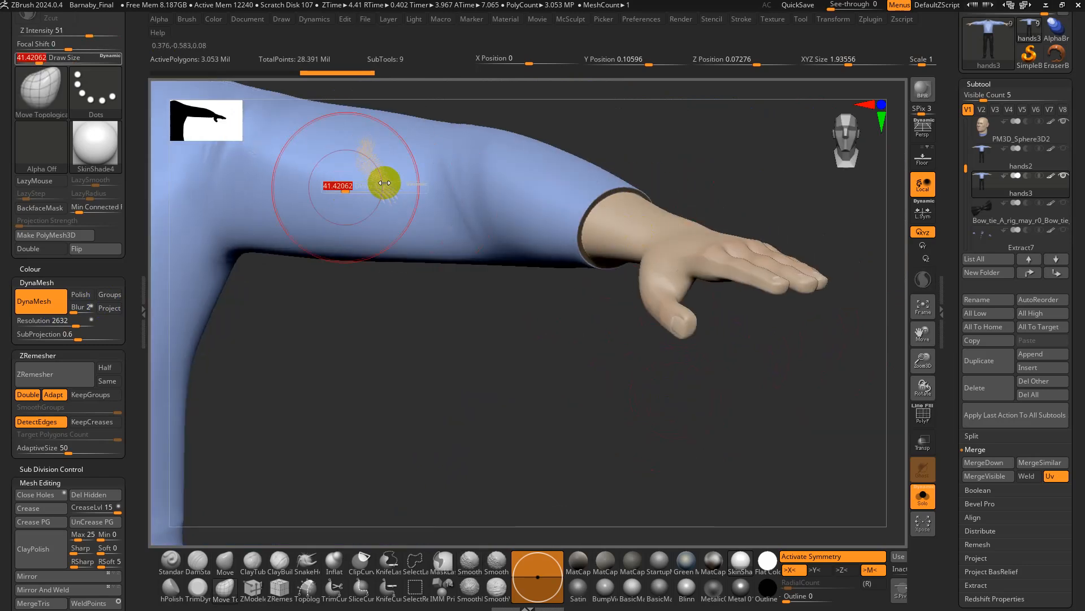
mouse_move(375, 177)
shift+mouse_down()
mouse_move(382, 196)
mouse_move(273, 172)
shift+mouse_up()
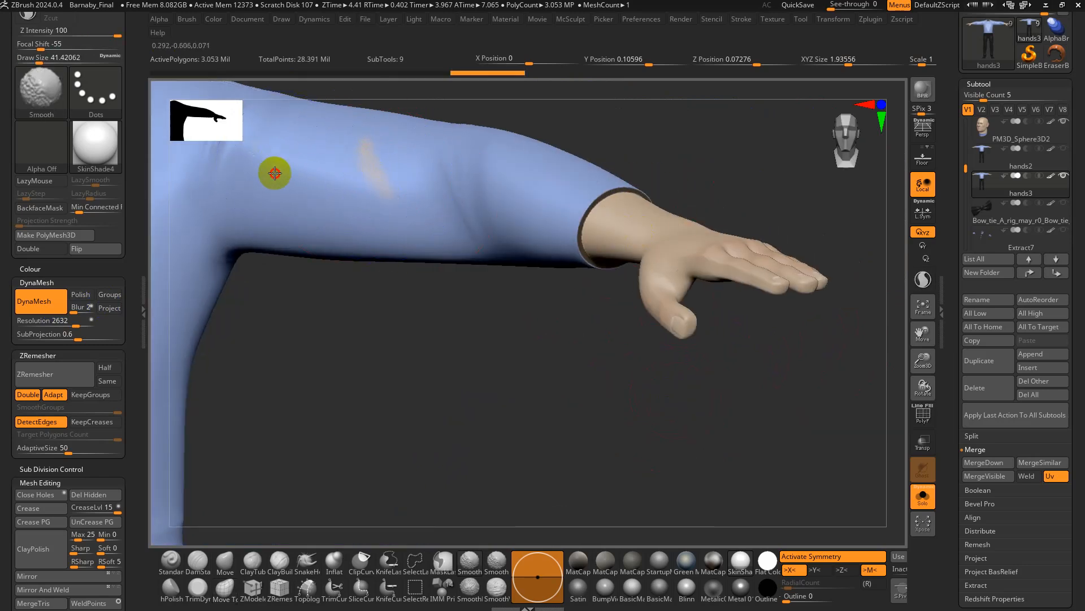
- Examine the front of the DynaMeshed body, including the arms, torso and waistline
mouse_move(370, 301)
alt+right_down()
mouse_move(454, 320)
mouse_move(472, 361)
alt+right_up()
mouse_move(472, 361)
ctrl+right_down()
mouse_move(446, 303)
mouse_move(640, 207)
mouse_move(620, 327)
mouse_move(657, 301)
mouse_move(621, 366)
mouse_move(693, 114)
mouse_move(639, 170)
mouse_move(660, 357)
mouse_move(632, 298)
ctrl+right_up()
alt+right_drag(652, 257, 655, 543)
alt+right_drag(676, 152, 695, 429)
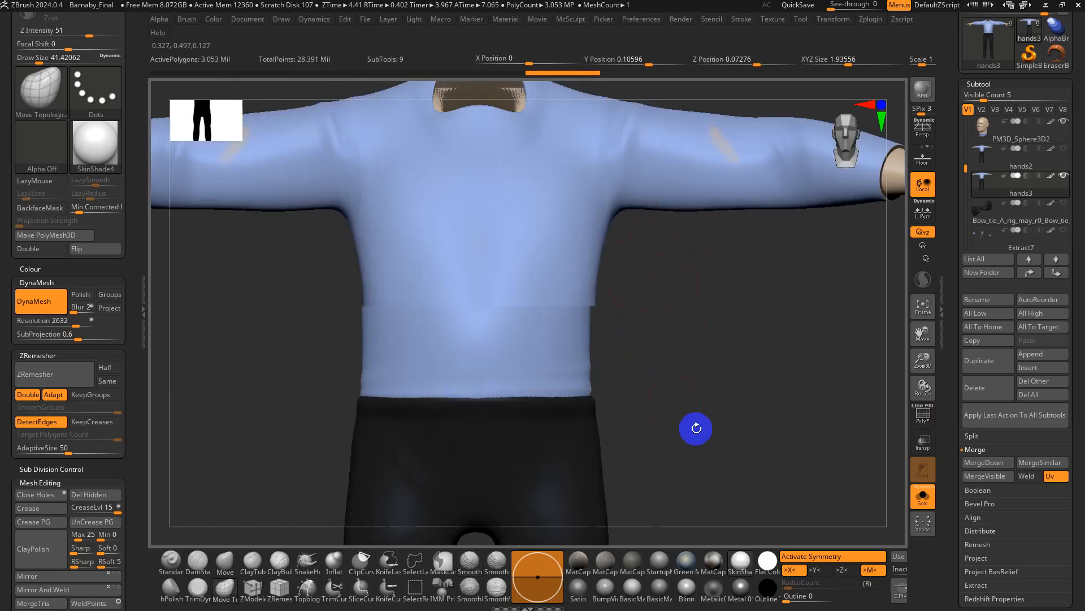
alt+right_drag(715, 330, 773, 474)
alt+right_drag(253, 406, 548, 385)
alt+right_drag(449, 376, 138, 361)
ctrl+right_drag(211, 421, 221, 392)
alt+right_drag(294, 392, 262, 324)
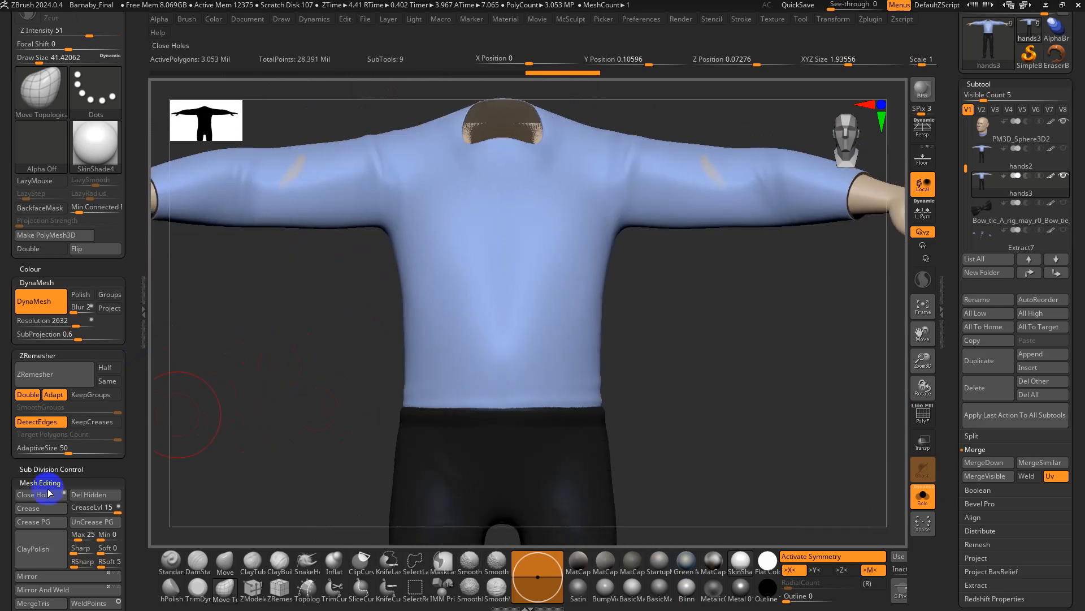
- Turn off Colorize for hands3, set the current colour to white and check the polygroups in the polyframe
click(35, 269)
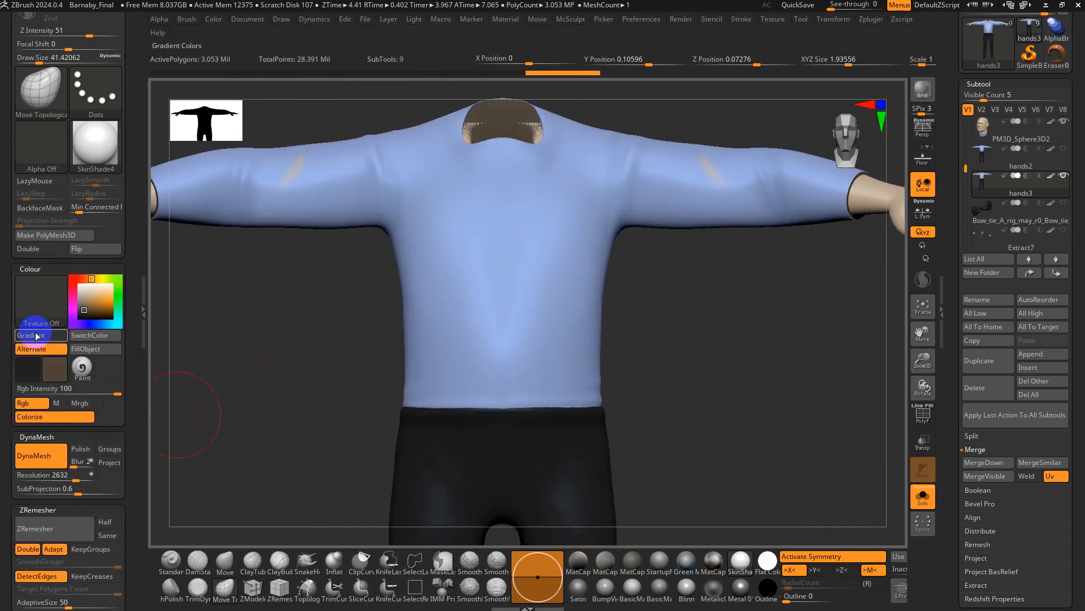
click(48, 416)
key(f)
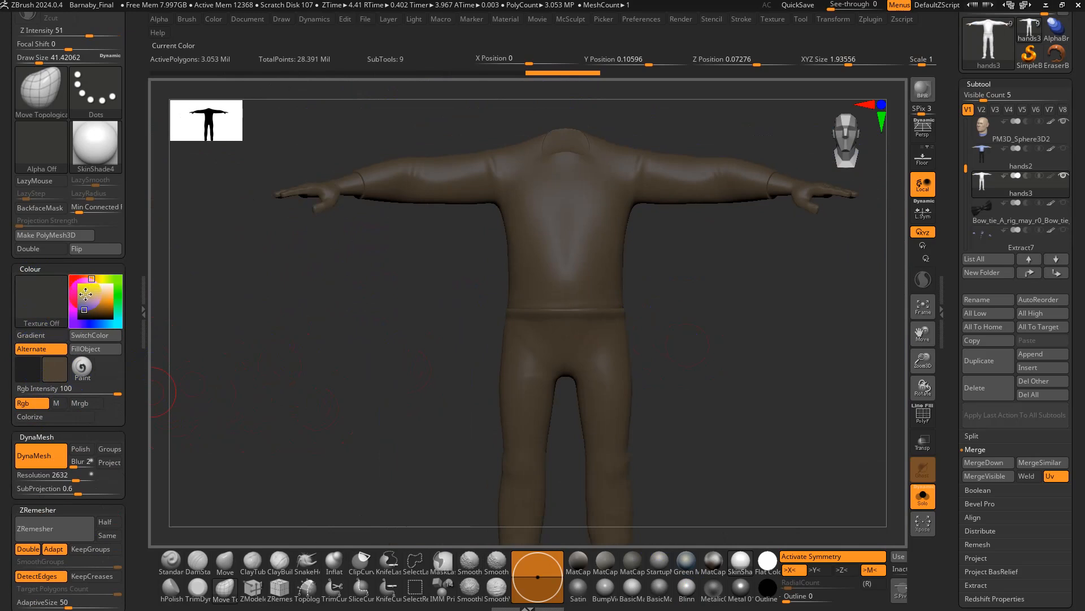
click(74, 280)
key(shift+f)
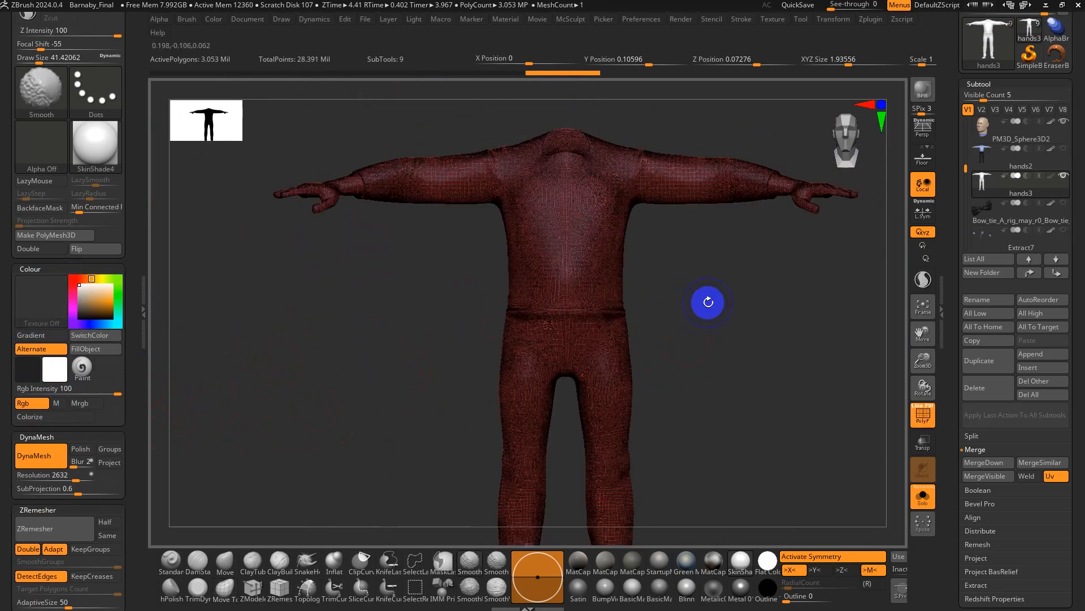
key(shift+f)
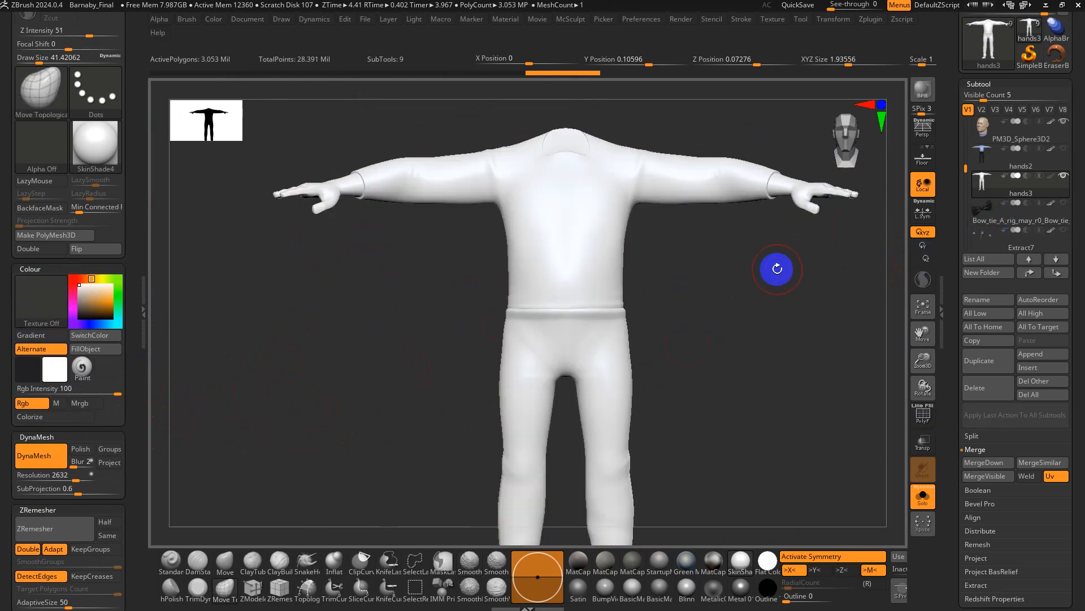
- Slice the arm from the torso at the shoulder with a curved SliceCurve line and display the polyframe
alt+drag(720, 275, 654, 301)
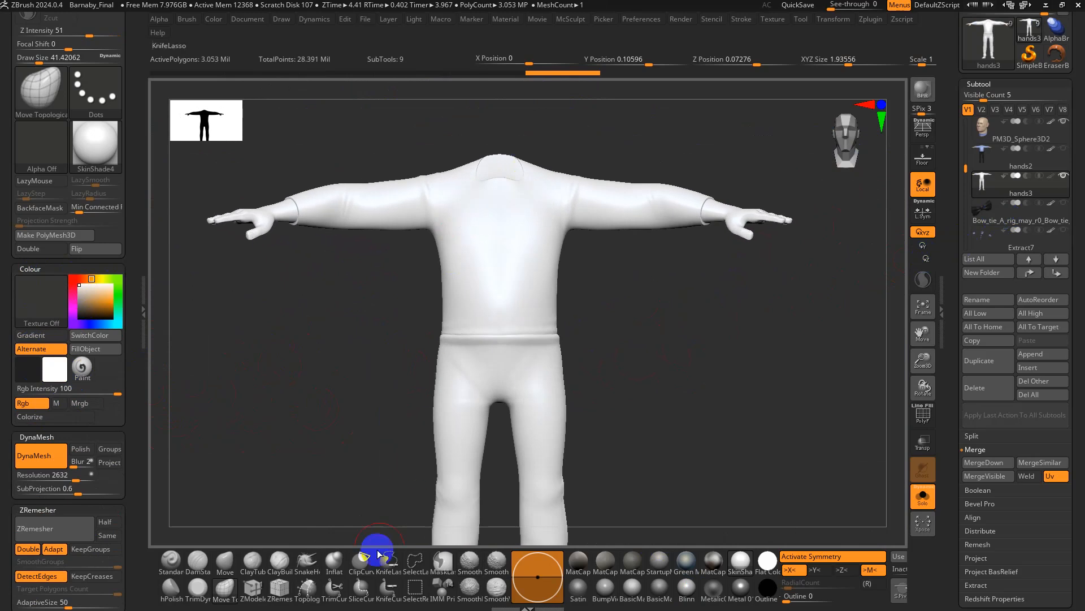
click(334, 588)
click(361, 588)
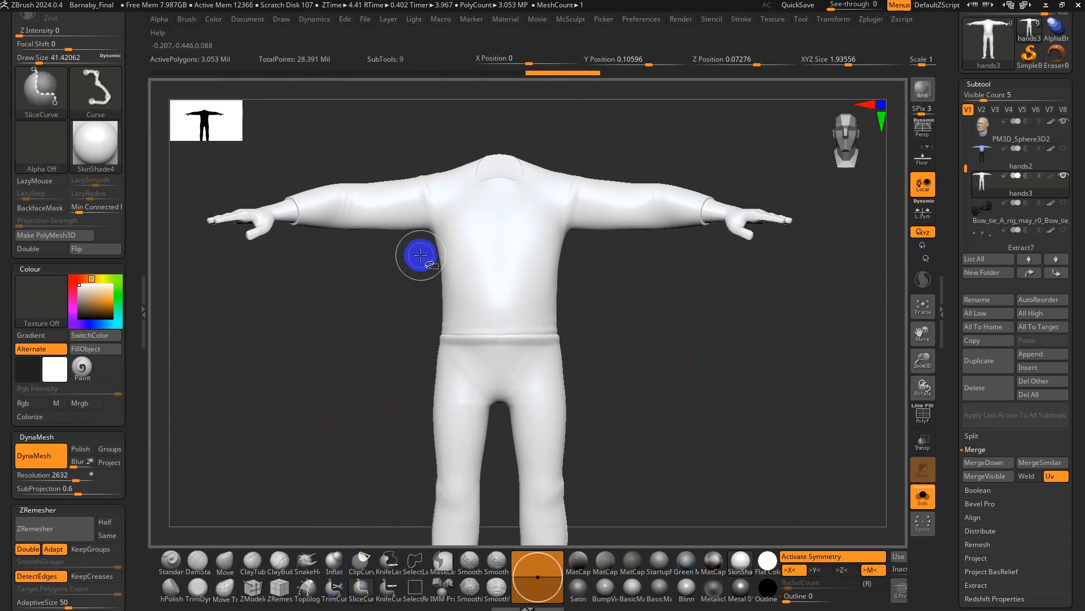
drag(424, 197, 401, 125)
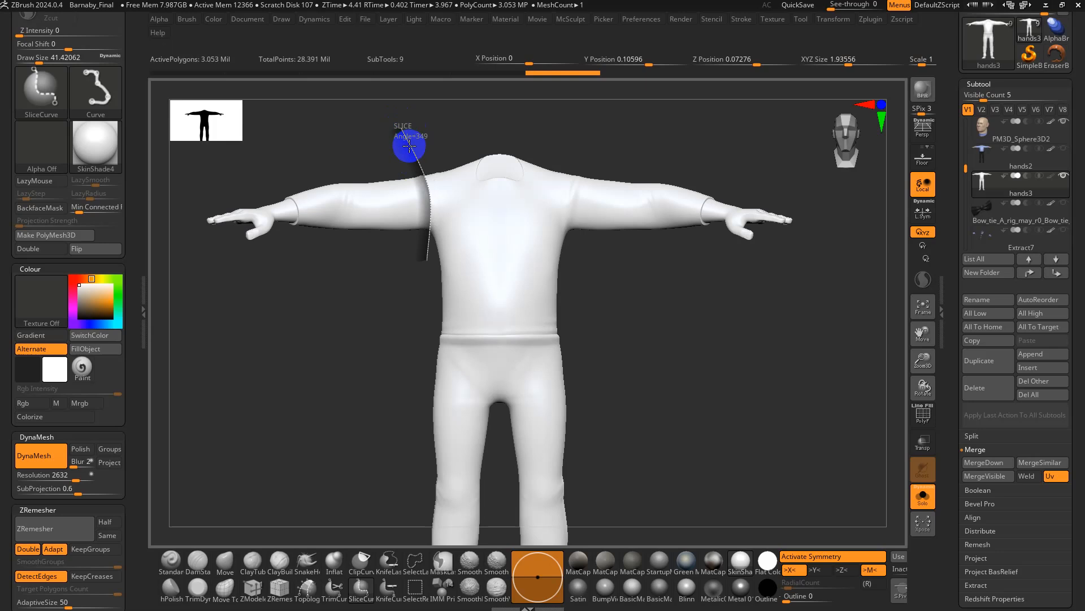
key(shift+f)
- Slice the hand from the forearm across the wrist with SliceCurve, working from a top view
alt+drag(419, 147, 538, 201)
mouse_move(498, 270)
alt+mouse_down()
mouse_move(477, 254)
mouse_move(519, 293)
mouse_move(448, 196)
mouse_move(471, 149)
alt+mouse_up()
mouse_move(536, 418)
mouse_down()
mouse_move(540, 480)
mouse_move(513, 272)
mouse_up()
key(shift+f)
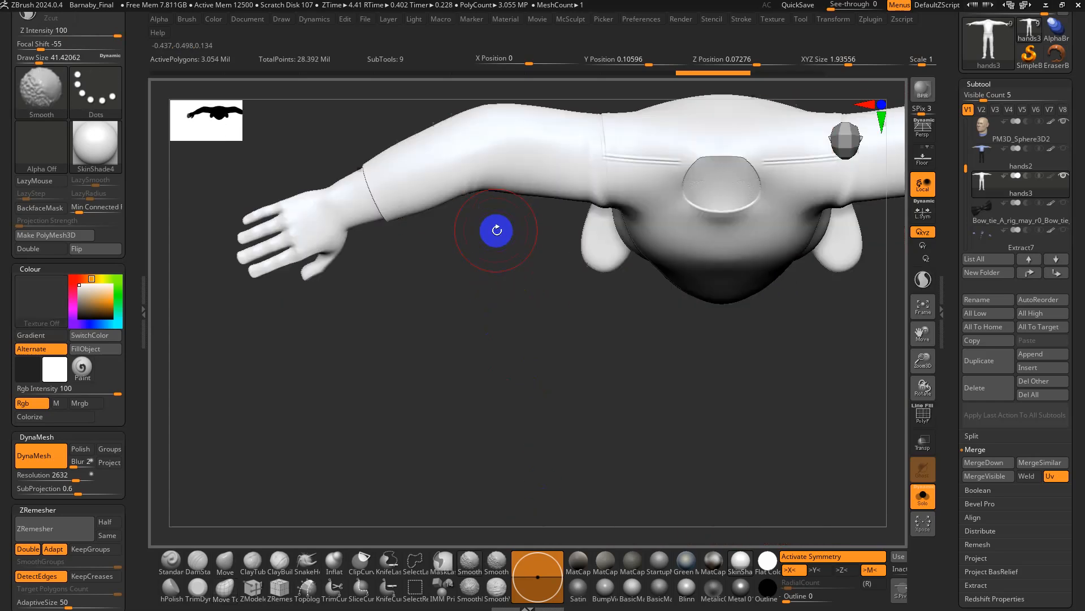
mouse_move(494, 230)
alt+mouse_down()
mouse_move(502, 296)
mouse_move(477, 114)
mouse_move(477, 186)
alt+mouse_up()
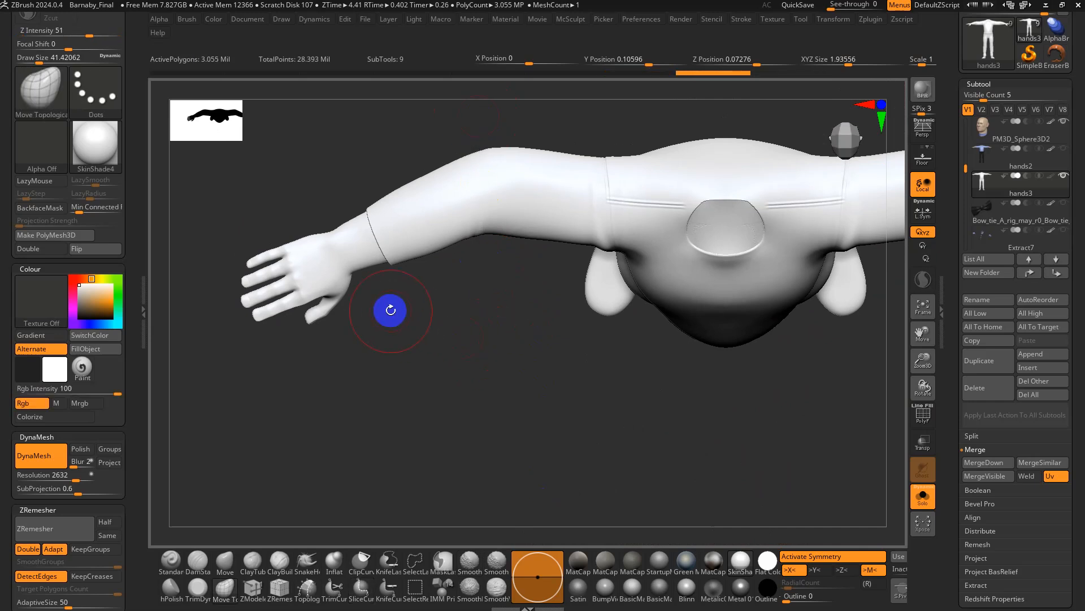
ctrl+shift+drag(360, 289, 325, 212)
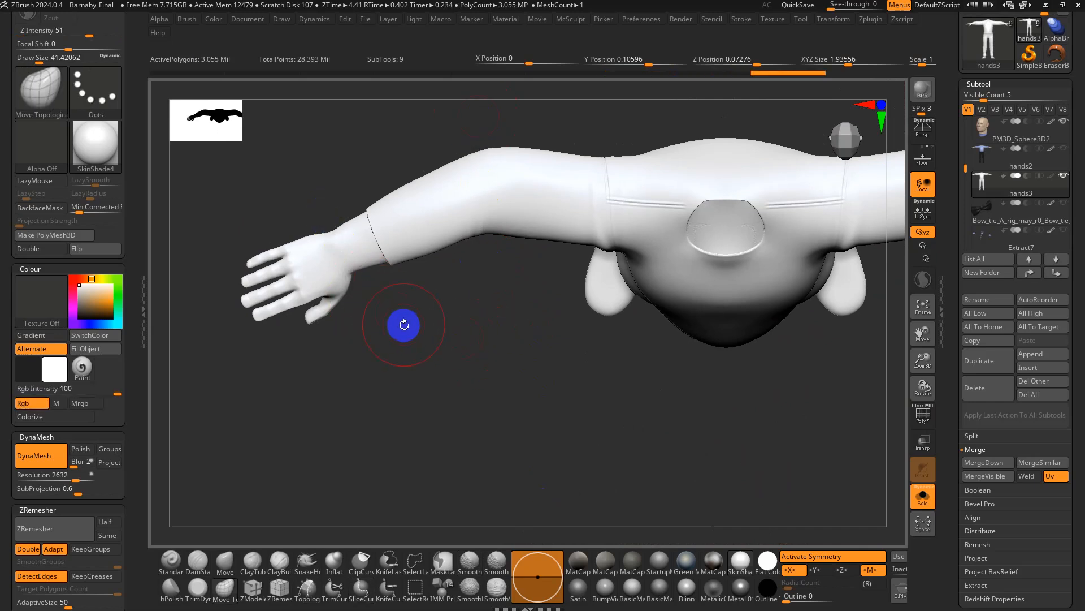
- Show the polyframe, slice the thumb from the palm with SliceCurve and isolate the thumb polygroup
drag(402, 324, 407, 267)
key(shift+f)
mouse_move(395, 334)
mouse_down()
mouse_move(398, 376)
mouse_move(369, 387)
mouse_move(652, 296)
mouse_move(550, 317)
mouse_move(518, 296)
mouse_up()
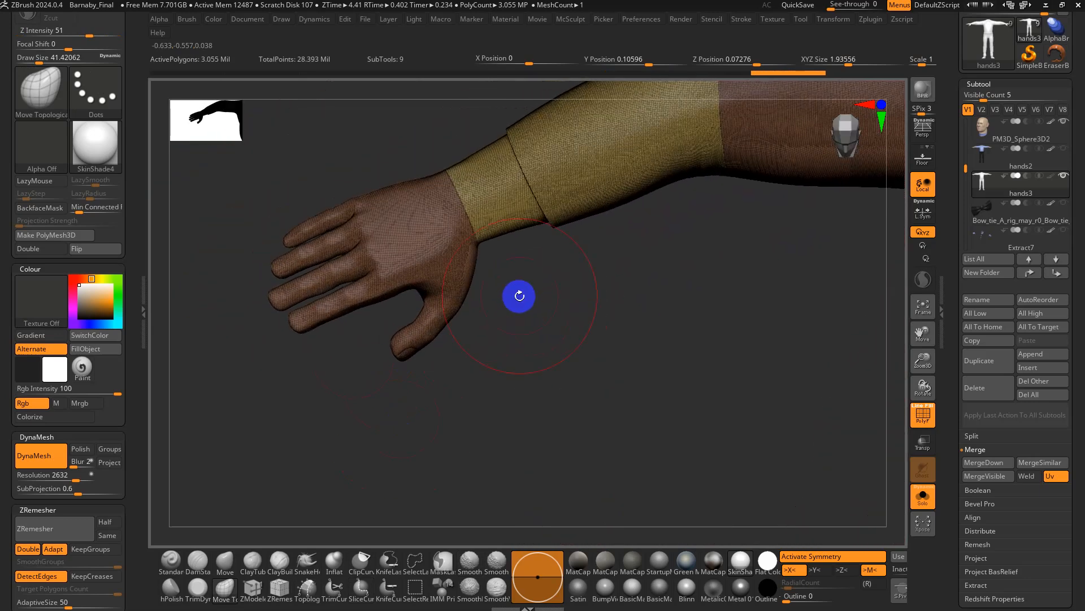
mouse_move(492, 260)
ctrl+shift+mouse_down()
mouse_move(381, 310)
mouse_move(417, 301)
mouse_move(484, 249)
mouse_move(398, 293)
mouse_move(388, 310)
mouse_move(466, 316)
mouse_move(482, 293)
mouse_move(501, 309)
mouse_move(496, 324)
ctrl+shift+mouse_up()
ctrl+shift+click(452, 310)
- Slice the isolated thumb across its joints into three polygroups with SliceCurve, and unhide the whole mesh
key(ctrl+shift)
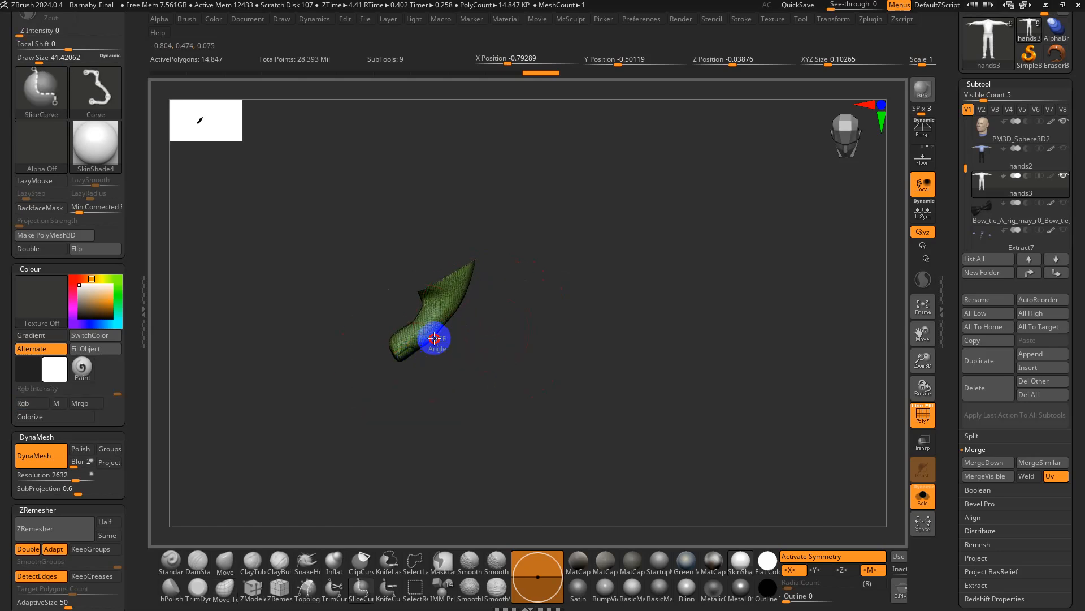
ctrl+shift+drag(403, 313, 404, 313)
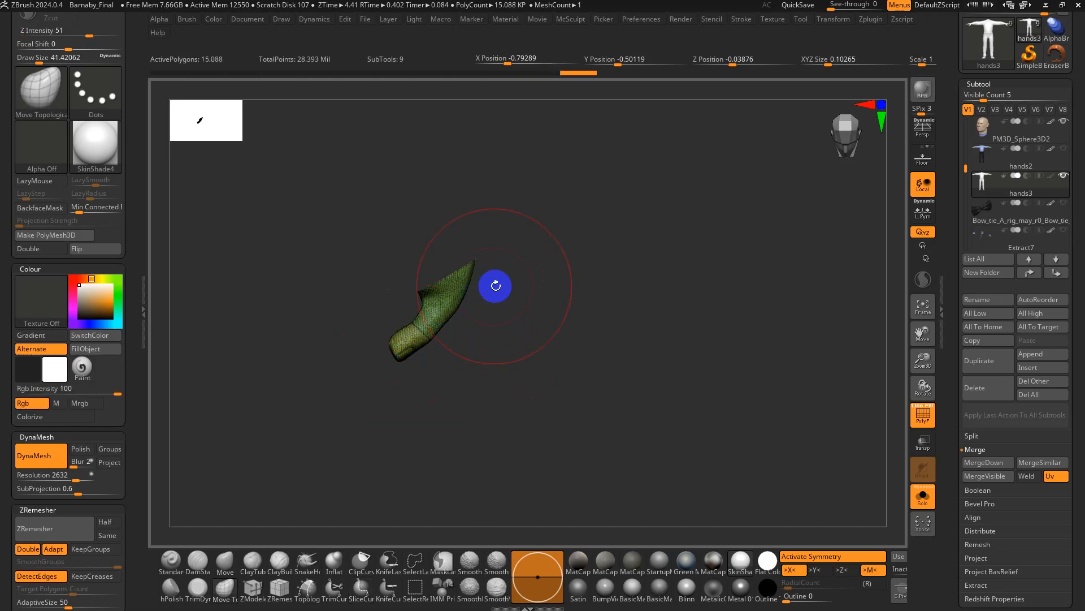
ctrl+shift+drag(492, 289, 399, 316)
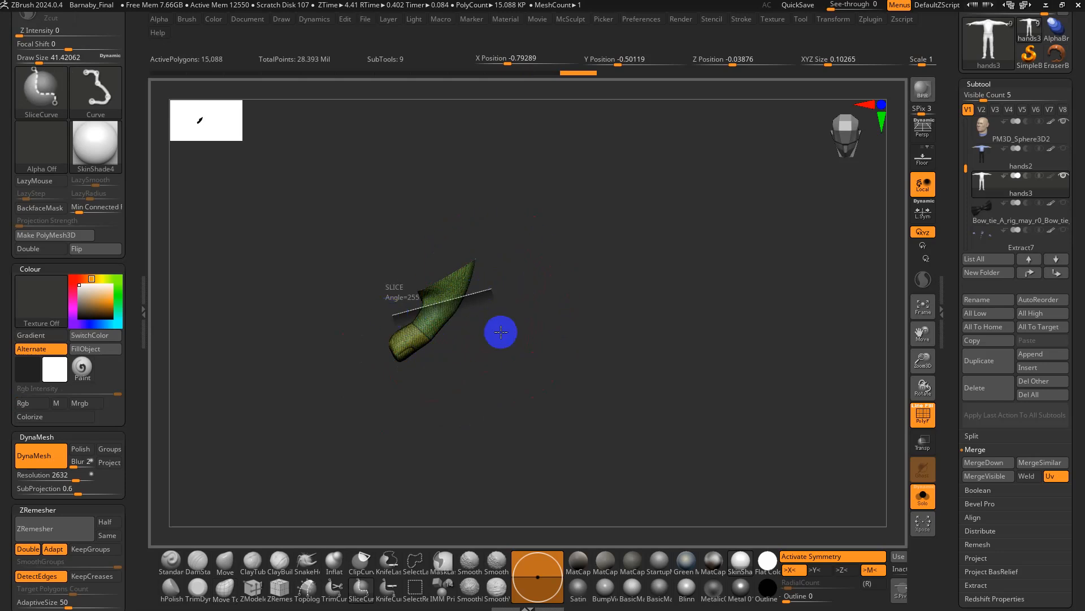
ctrl+shift+drag(501, 332, 523, 341)
ctrl+shift+click(548, 354)
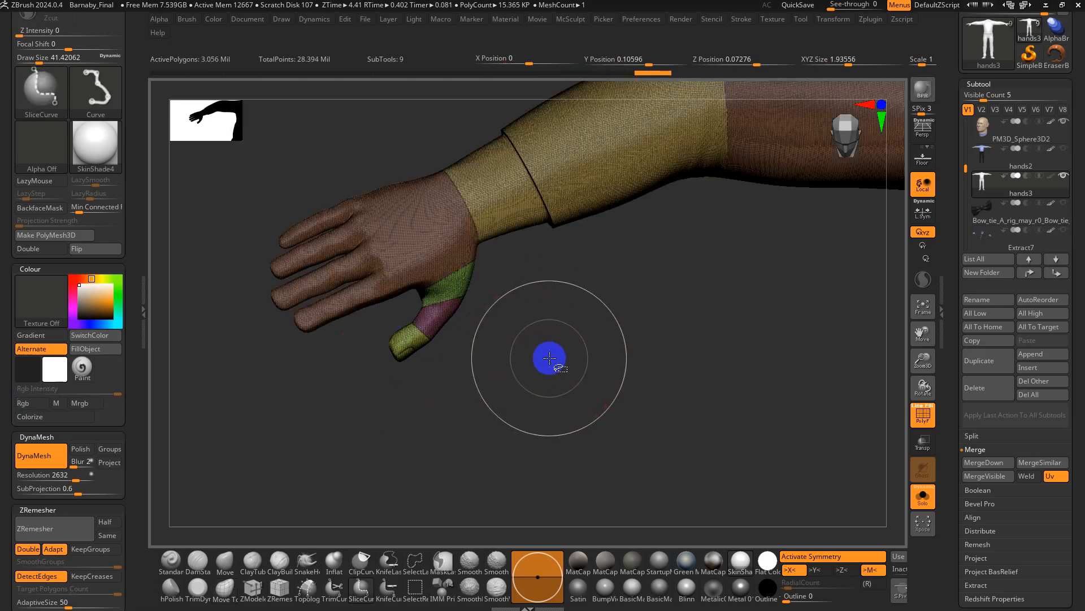
- Isolate the hand, slice the four fingers from the palm along the knuckles and isolate the fingers
ctrl+shift+click(422, 276)
mouse_move(416, 338)
mouse_down()
mouse_move(398, 232)
mouse_move(408, 336)
mouse_move(339, 213)
mouse_move(337, 145)
mouse_up()
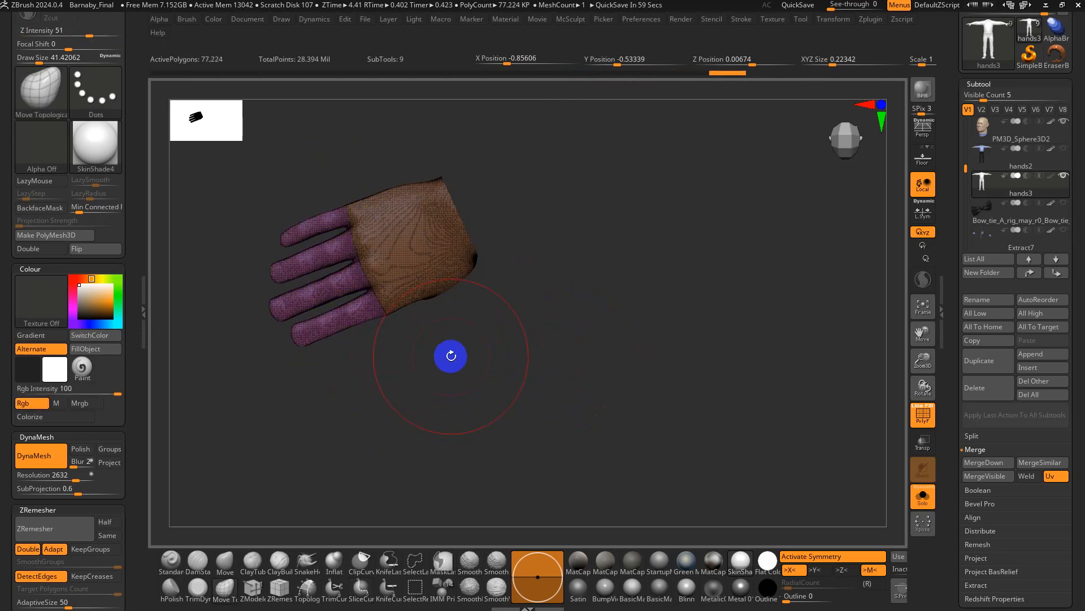
ctrl+shift+click(356, 309)
ctrl+shift+click(499, 373)
ctrl+shift+click(356, 310)
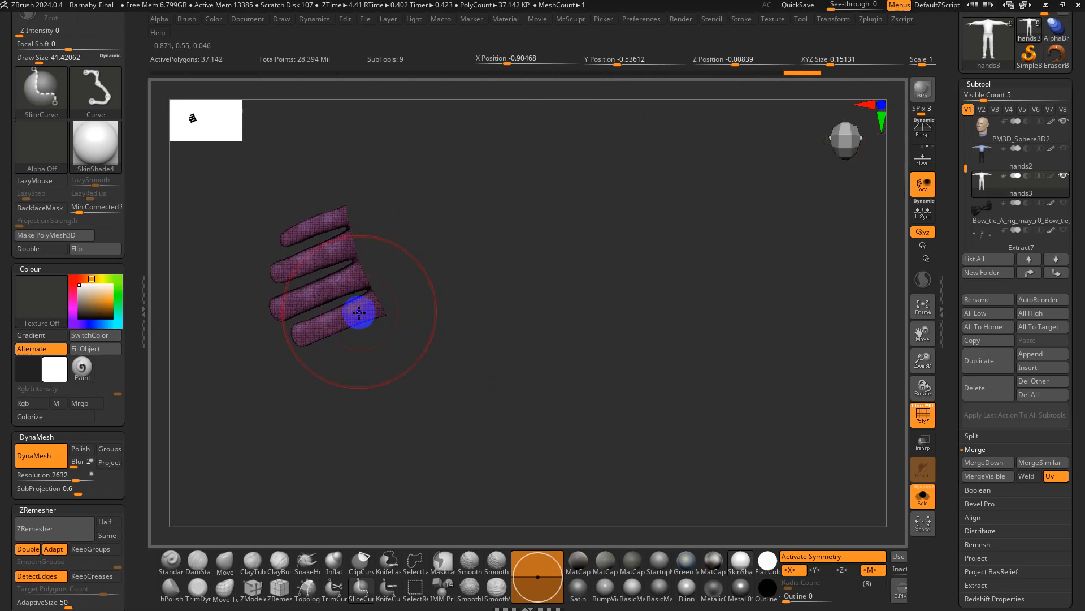
- Slice along the gaps between the four fingers with SliceCurve so each finger gets its own polygroup
mouse_move(410, 296)
mouse_down()
mouse_move(452, 344)
mouse_move(477, 245)
mouse_up()
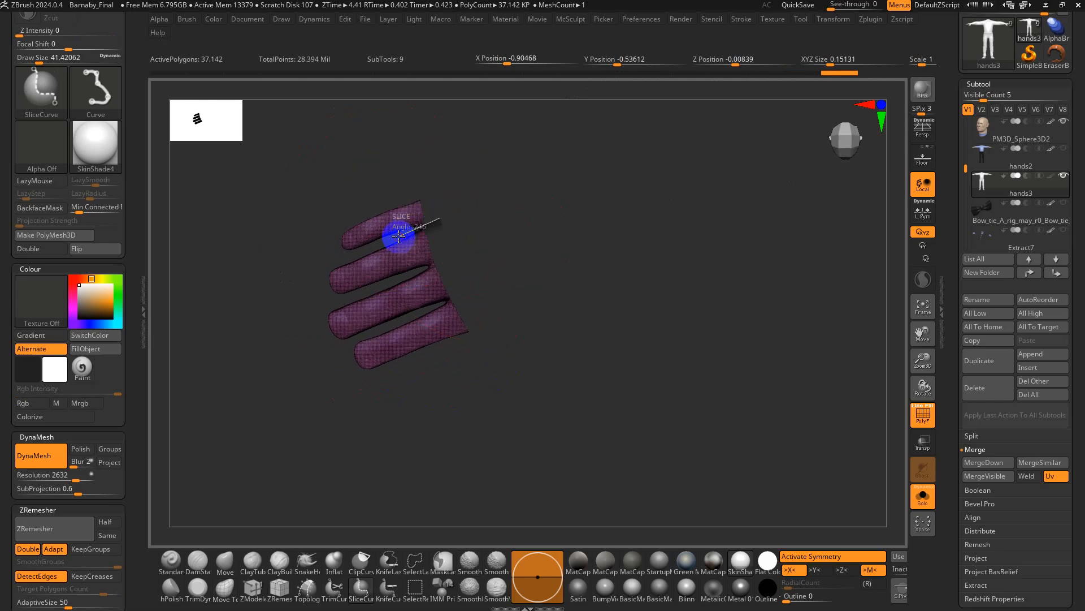
ctrl+shift+drag(399, 236, 460, 298)
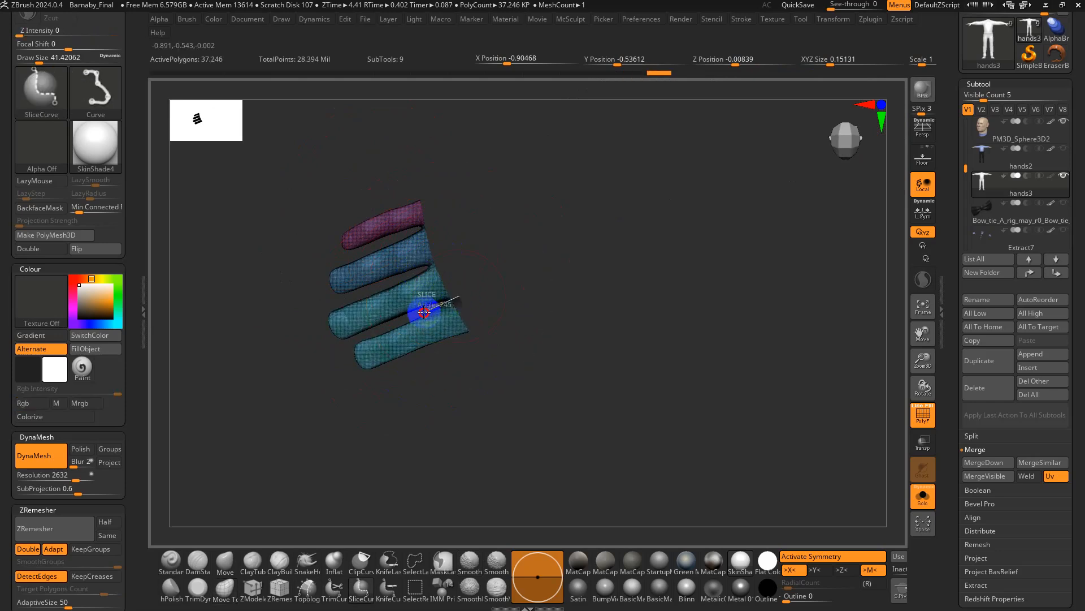
ctrl+shift+drag(514, 311, 515, 311)
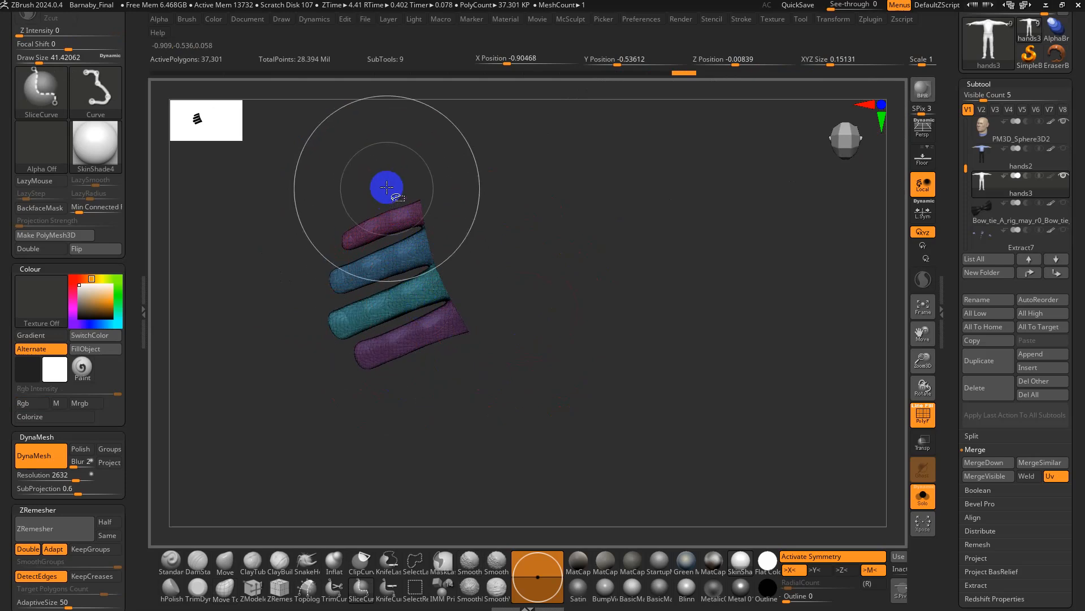
- Slice across all four fingers at both joints into three segments each, and unhide the whole mesh
ctrl+shift+drag(390, 188, 397, 234)
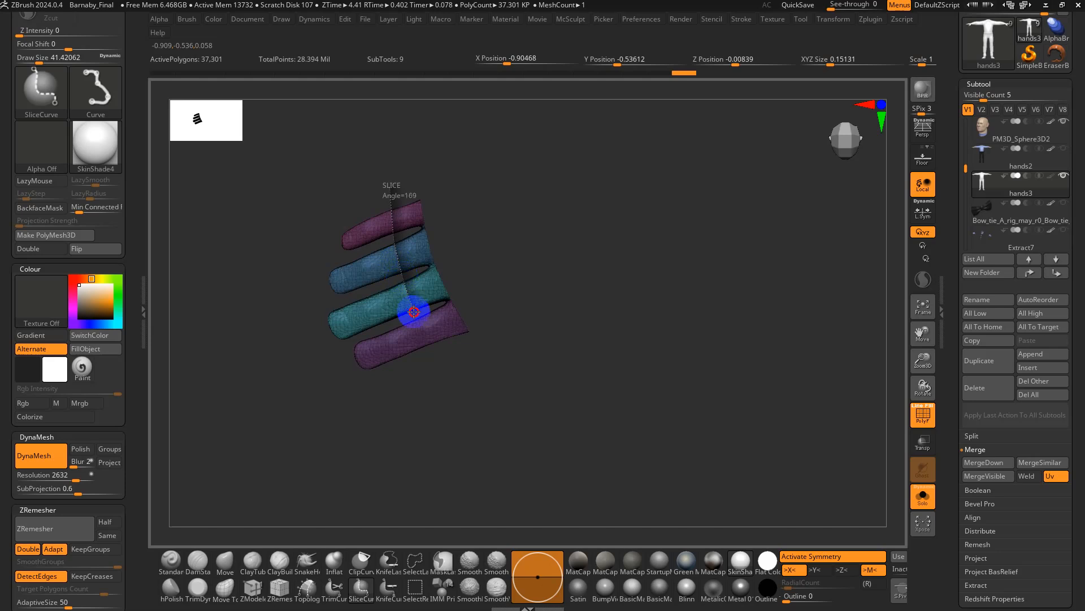
ctrl+shift+drag(471, 362, 542, 371)
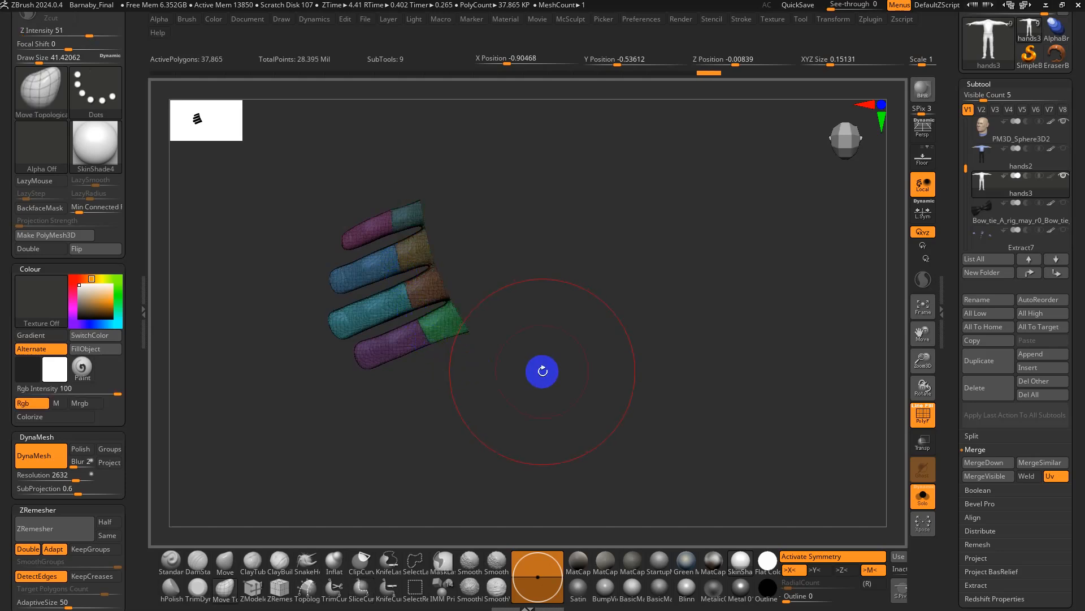
key(ctrl+shift)
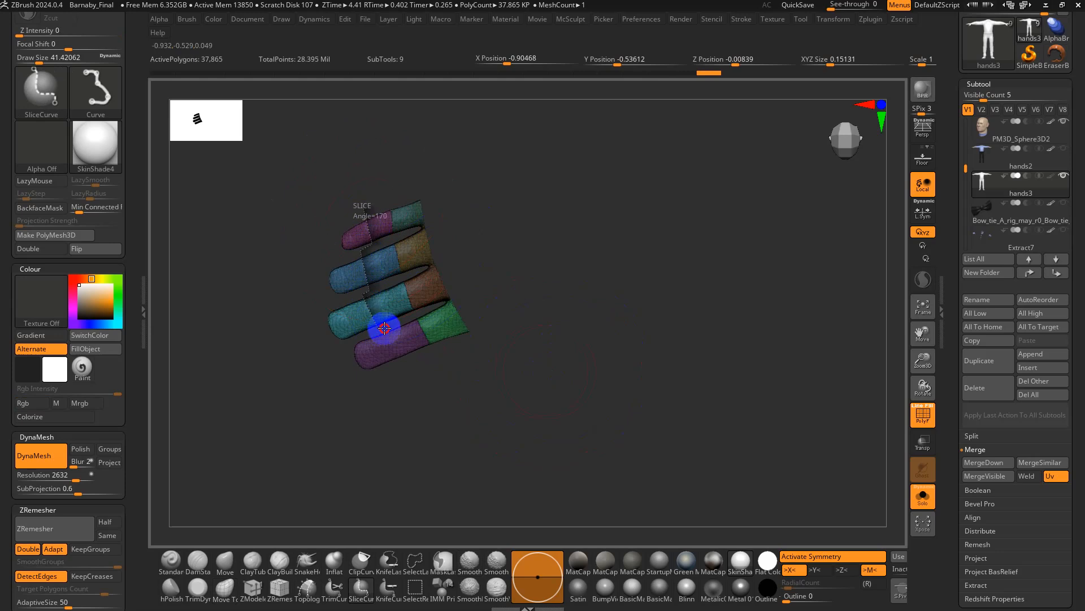
ctrl+shift+drag(415, 395, 416, 397)
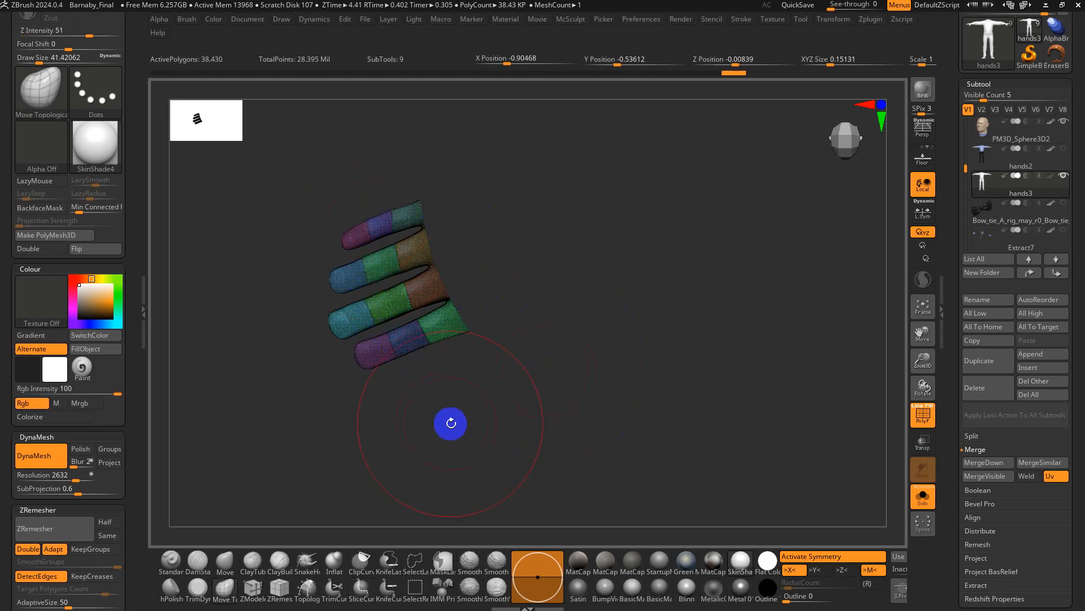
mouse_move(509, 428)
mouse_down()
mouse_move(555, 303)
mouse_move(522, 192)
mouse_move(477, 249)
mouse_move(500, 332)
mouse_up()
ctrl+shift+click(566, 366)
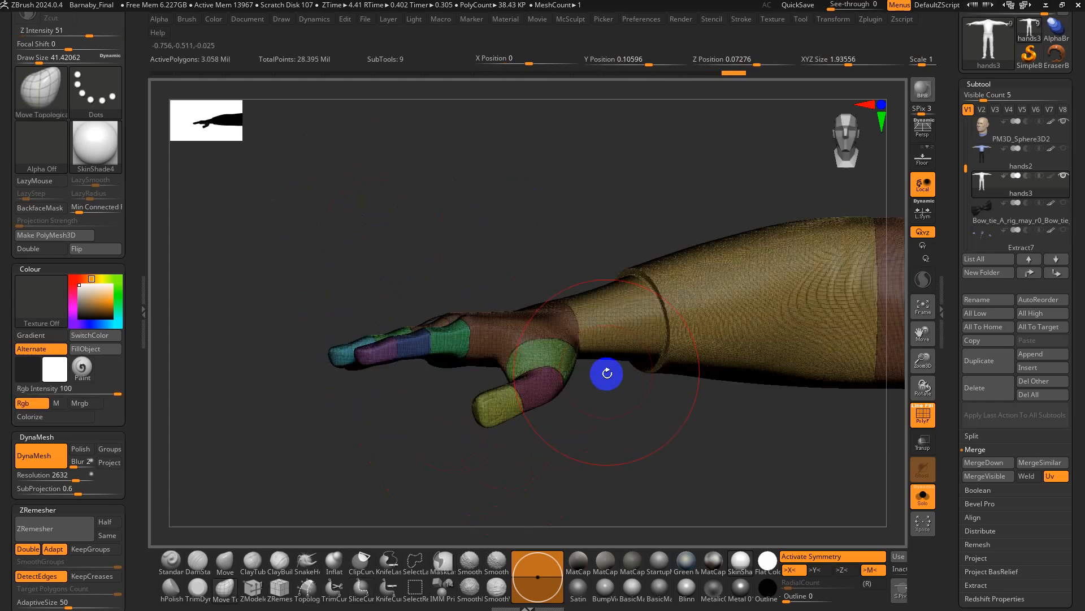
- Slice the leg from the pelvis with a curved SliceCurve line running from the crotch up to the outer hip, in front view
drag(606, 374, 647, 414)
alt+drag(683, 339, 430, 432)
alt+right_drag(576, 414, 519, 344)
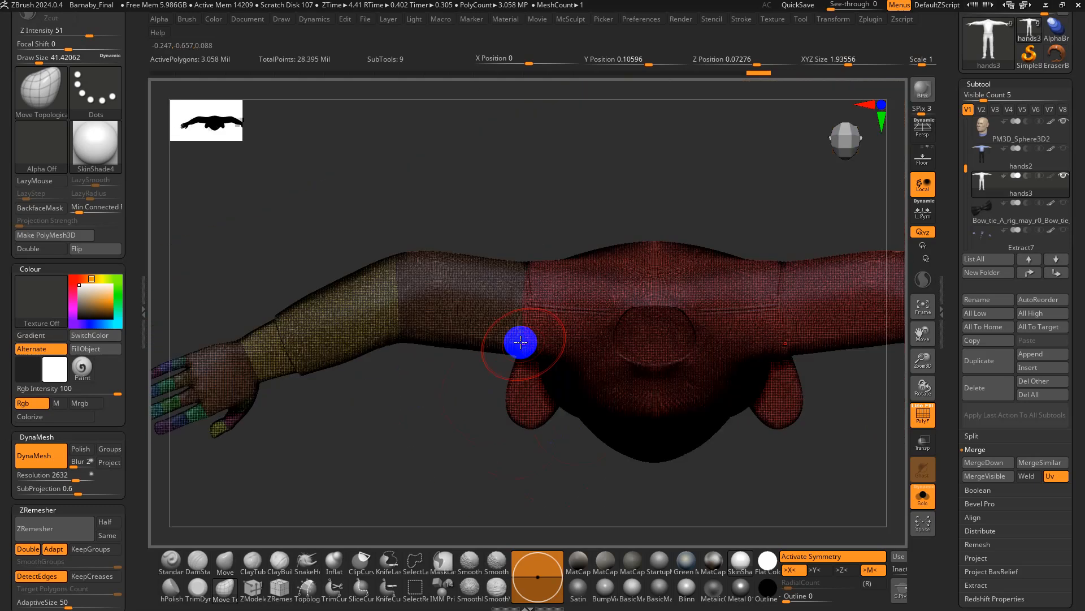
mouse_move(606, 419)
right_down()
mouse_move(620, 364)
mouse_move(560, 213)
mouse_move(582, 271)
right_up()
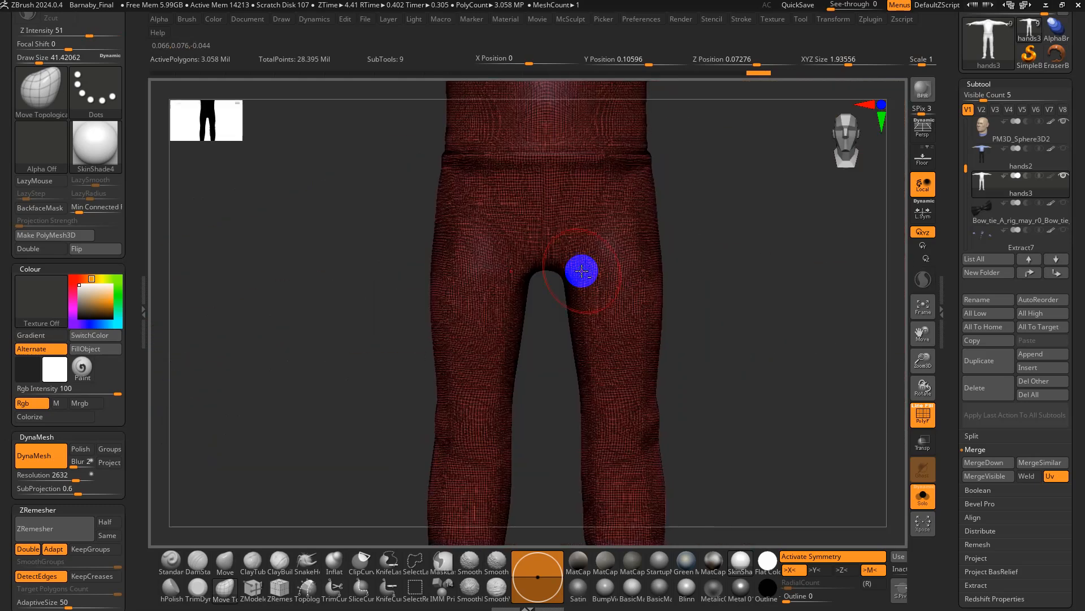
mouse_move(538, 284)
ctrl+shift+mouse_down()
mouse_move(464, 184)
mouse_move(396, 161)
mouse_move(401, 173)
ctrl+shift+mouse_up()
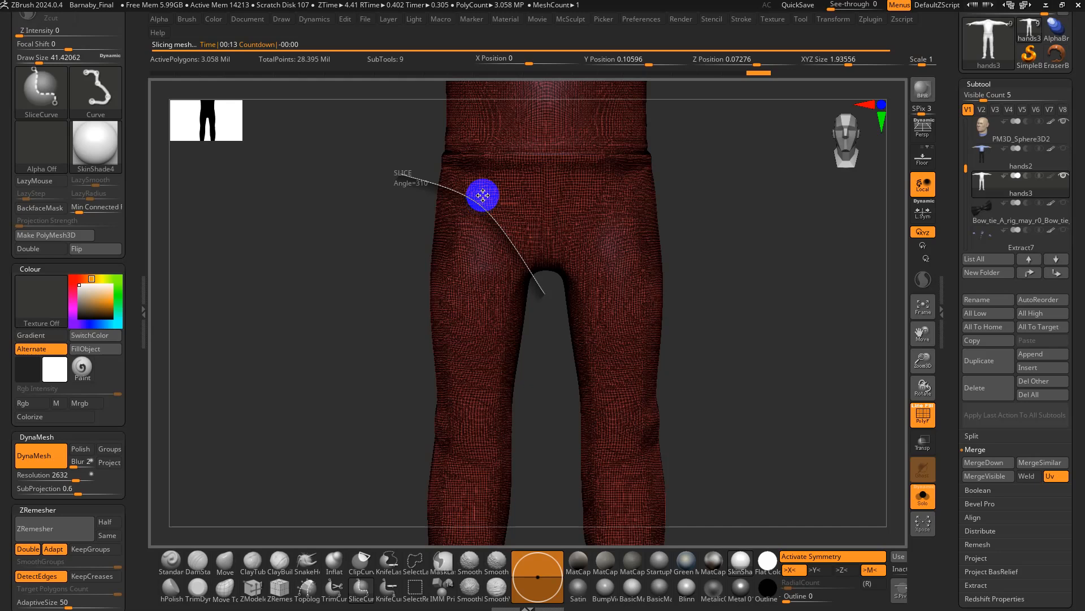
mouse_move(766, 281)
mouse_down()
mouse_move(816, 277)
mouse_move(672, 215)
mouse_move(744, 194)
mouse_move(647, 203)
mouse_move(575, 262)
mouse_up()
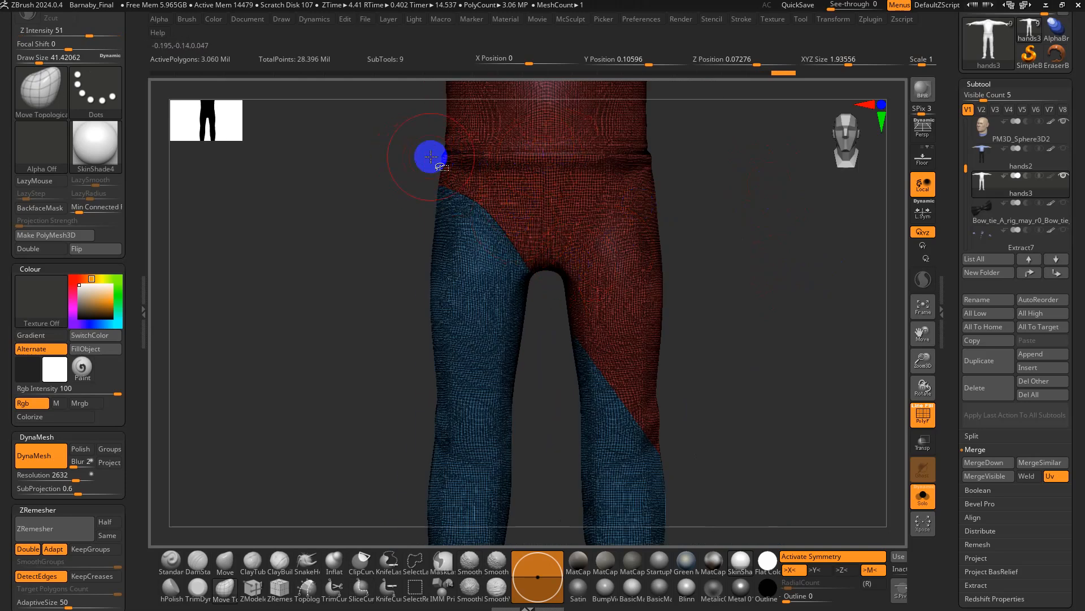
- Try to slice the torso from the pelvis along the waistline from the front view, and undo the slice
ctrl+shift+drag(433, 154, 639, 164)
mouse_move(746, 206)
mouse_down()
mouse_move(809, 215)
mouse_move(810, 200)
mouse_up()
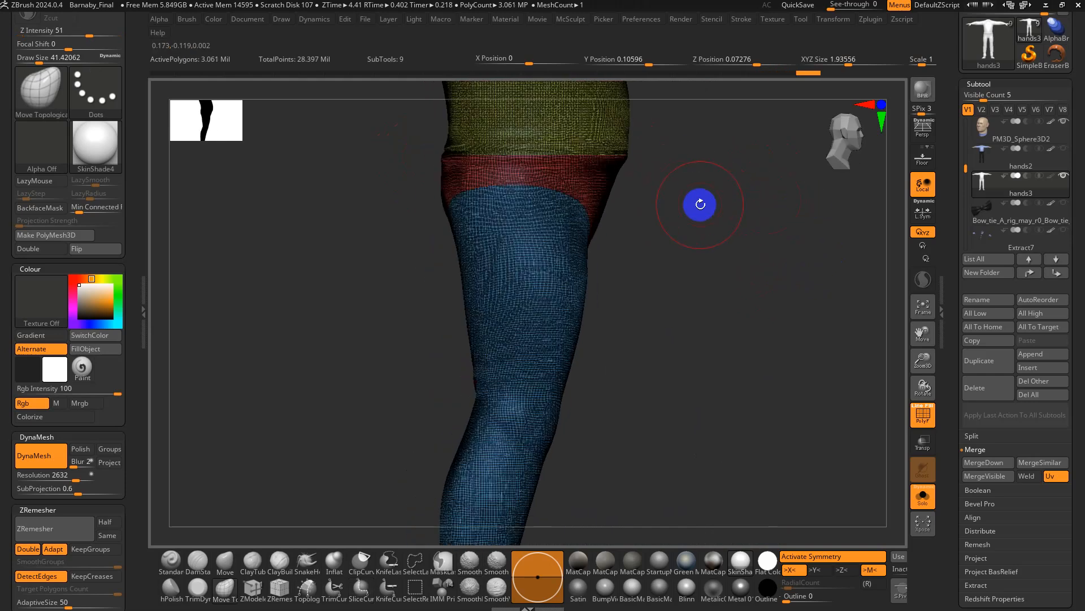
drag(700, 205, 700, 259)
key(ctrl+z)
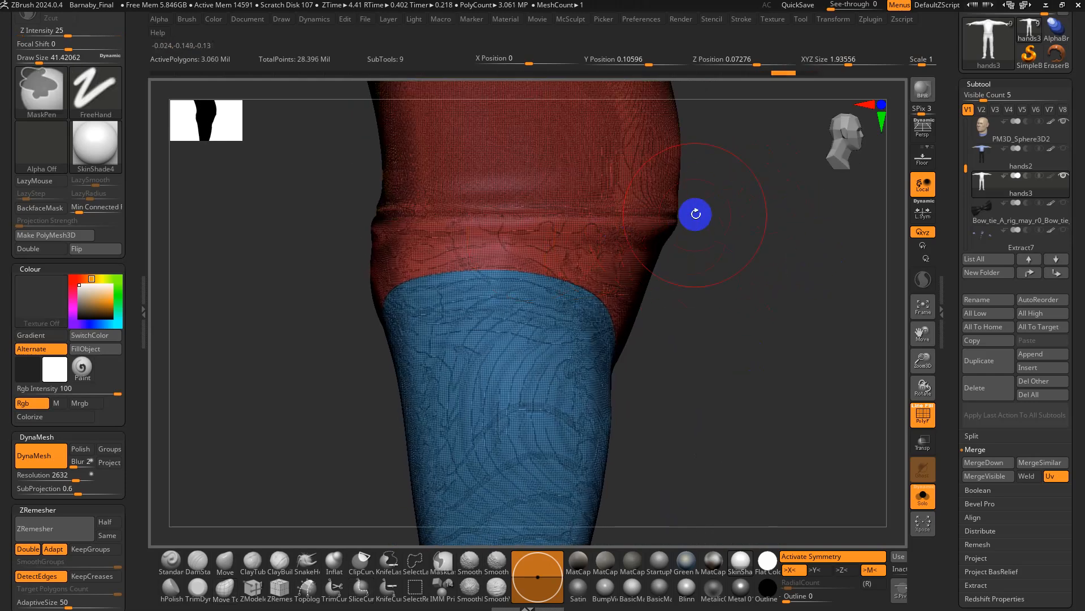
- From the side view, slice the torso from the pelvis along the waistband and the thigh from the lower leg at the knee
ctrl+shift+drag(694, 215, 368, 215)
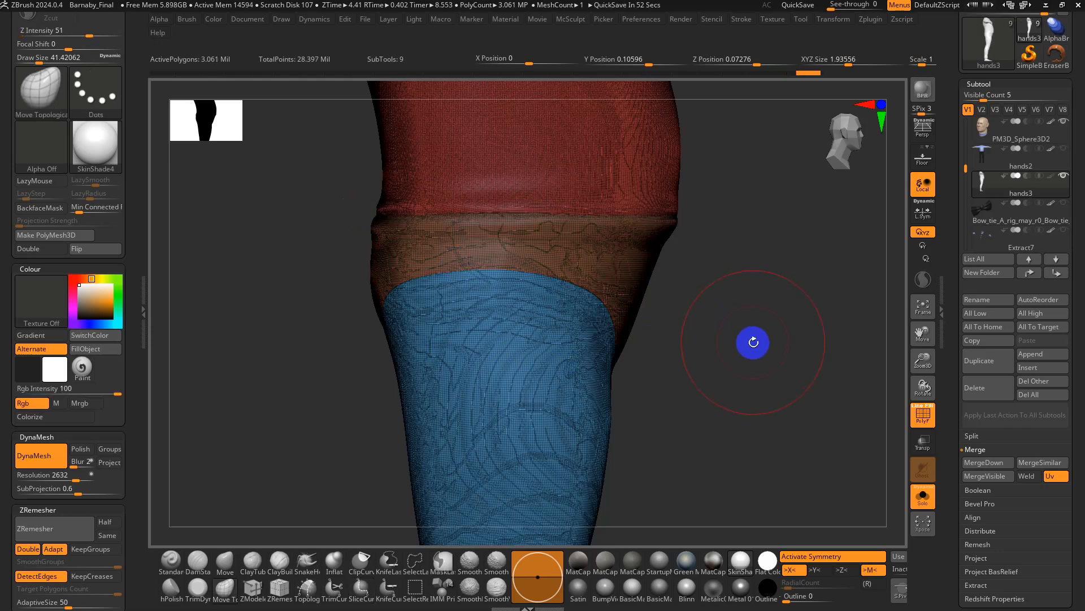
mouse_move(751, 341)
mouse_down()
mouse_move(706, 451)
mouse_move(706, 335)
mouse_up()
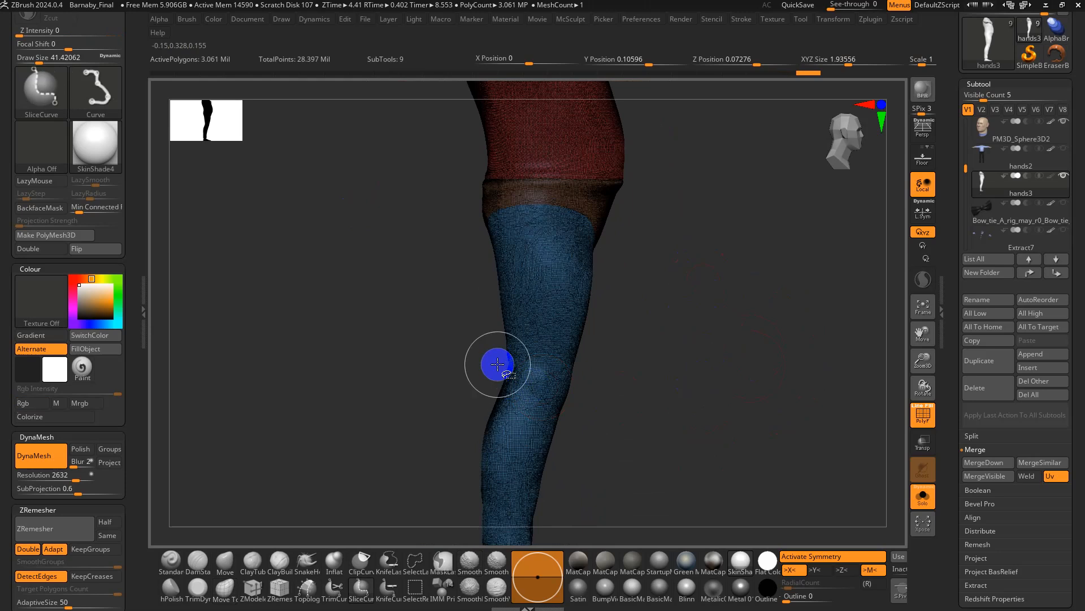
ctrl+shift+drag(492, 362, 608, 402)
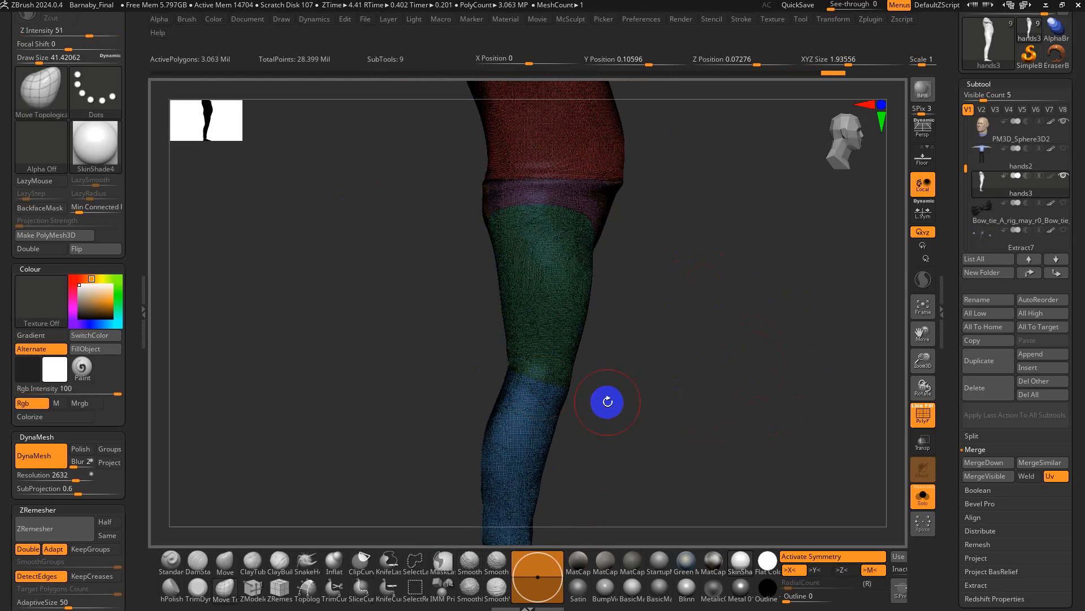
- Try a SliceCurve cut across the ankle below the trouser cuff, check it up close and undo it
alt+drag(672, 414, 681, 181)
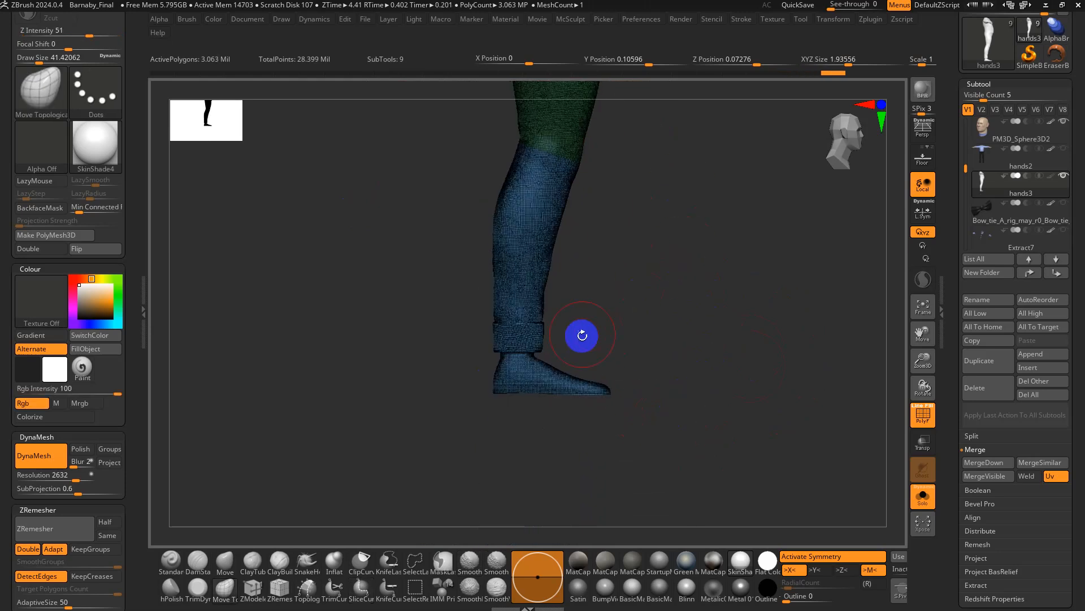
mouse_move(585, 353)
mouse_down()
mouse_move(596, 368)
mouse_move(625, 307)
mouse_move(457, 304)
mouse_move(461, 315)
mouse_up()
key(ctrl+shift)
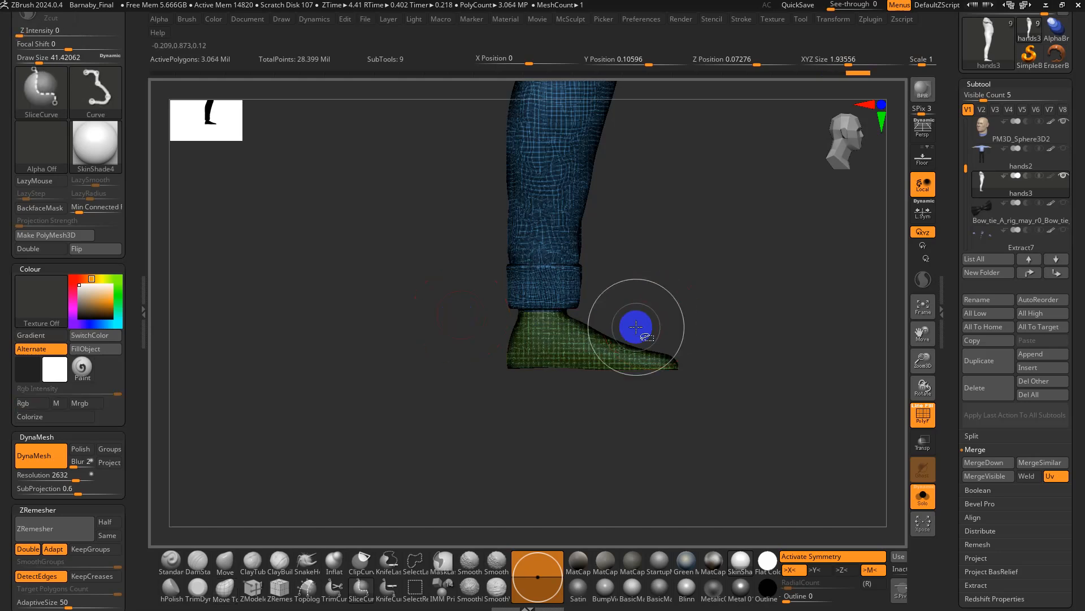
mouse_move(647, 252)
mouse_down()
mouse_move(639, 276)
mouse_move(661, 416)
mouse_move(797, 6)
mouse_up()
alt+drag(643, 447, 674, 62)
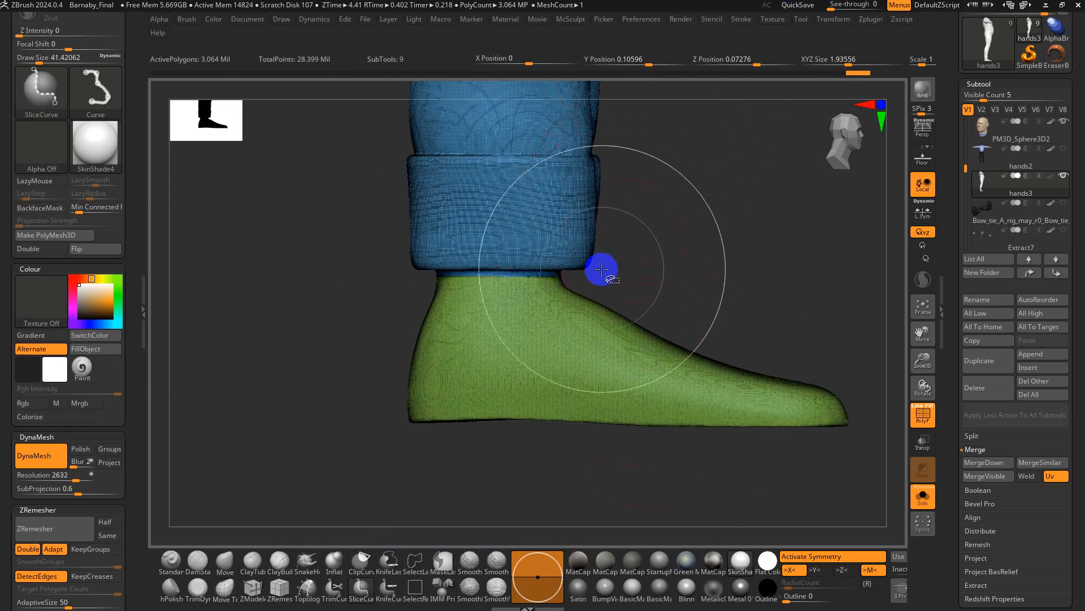
key(ctrl+z)
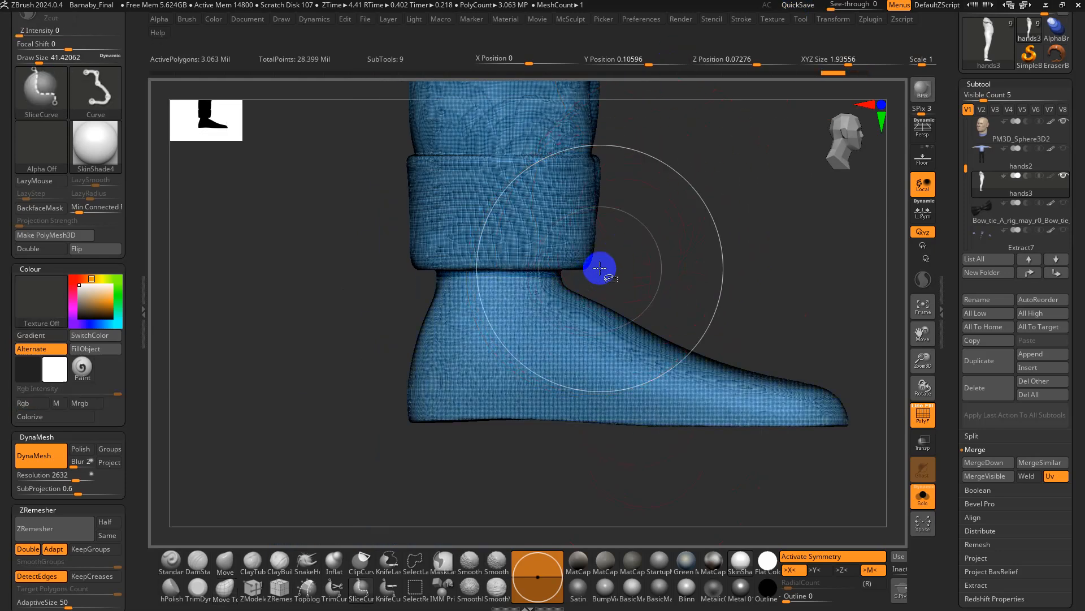
- Slice the foot from the lower leg with a straight SliceCurve line directly along the underside of the trouser cuff
ctrl+shift+drag(581, 271, 426, 279)
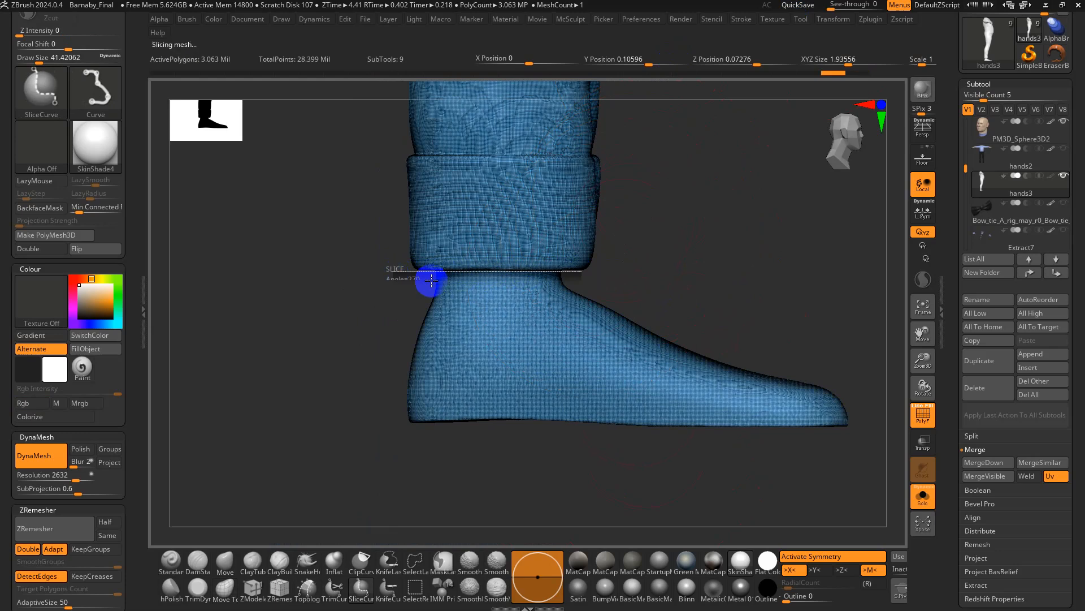
mouse_move(675, 240)
mouse_down()
mouse_move(680, 220)
mouse_move(671, 259)
mouse_move(763, 363)
mouse_up()
- Try to slice the toes from the foot with a slanted cut in side view, undo it and switch to a top view
ctrl+shift+drag(701, 302, 649, 479)
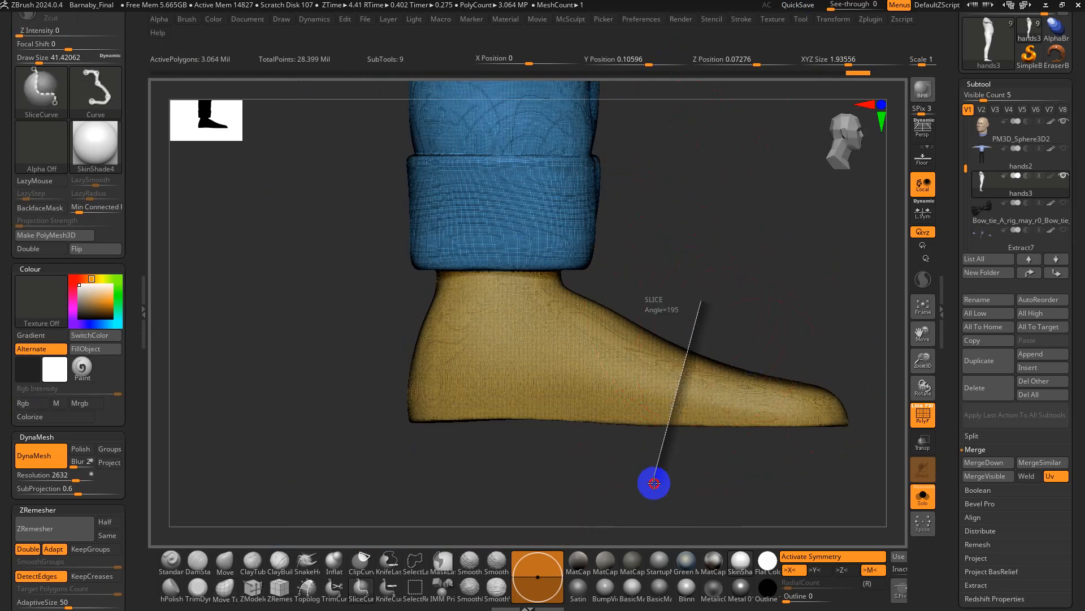
drag(812, 284, 809, 380)
key(ctrl+z)
mouse_move(809, 300)
shift+mouse_down()
mouse_move(867, 297)
mouse_move(683, 266)
shift+mouse_up()
key(ctrl+z)
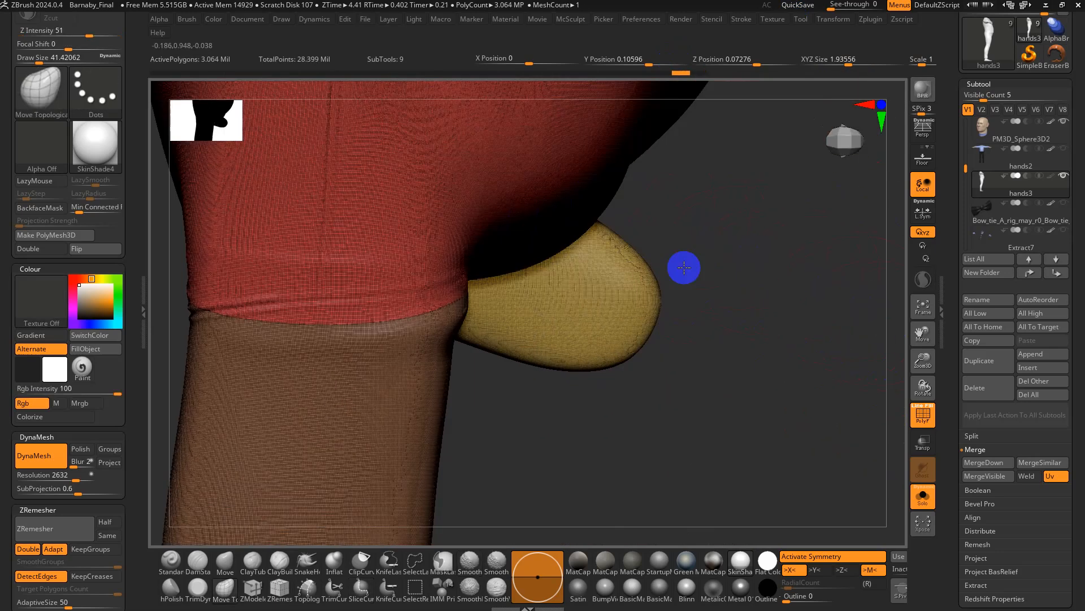
- Isolate the foot by hiding the other polygroups and slice the toe section off with a slanted cut in top view
ctrl+shift+click(575, 180)
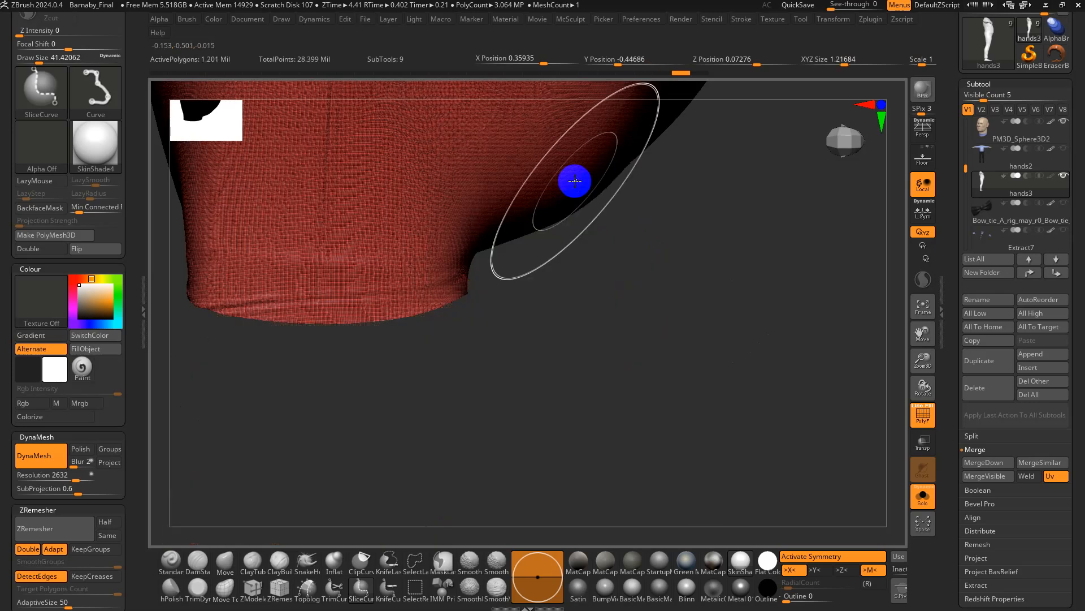
ctrl+shift+click(574, 179)
ctrl+shift+click(554, 209)
ctrl+shift+click(565, 218)
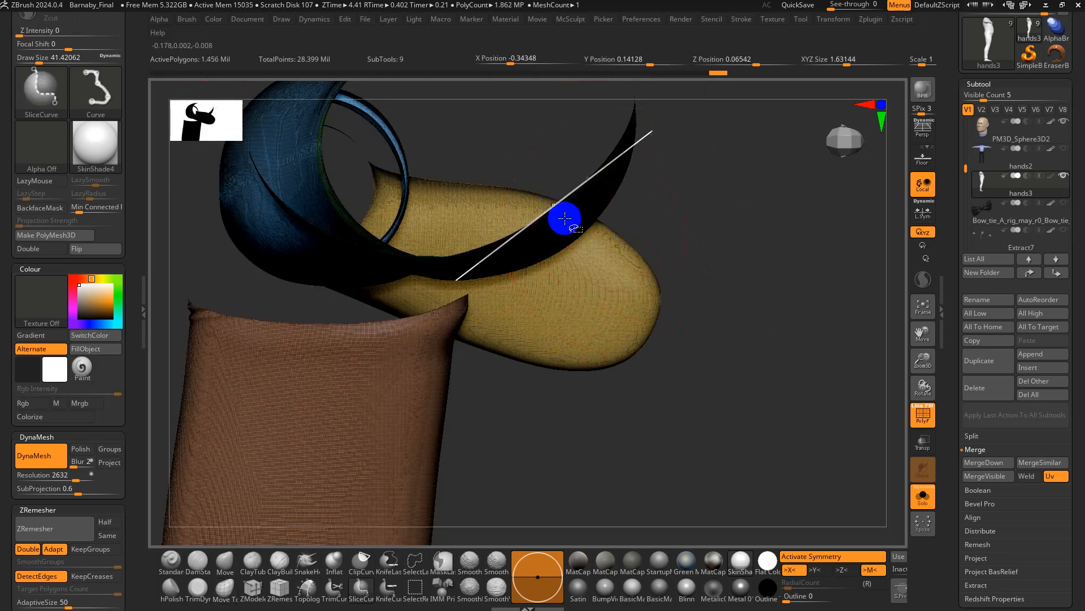
ctrl+shift+click(353, 245)
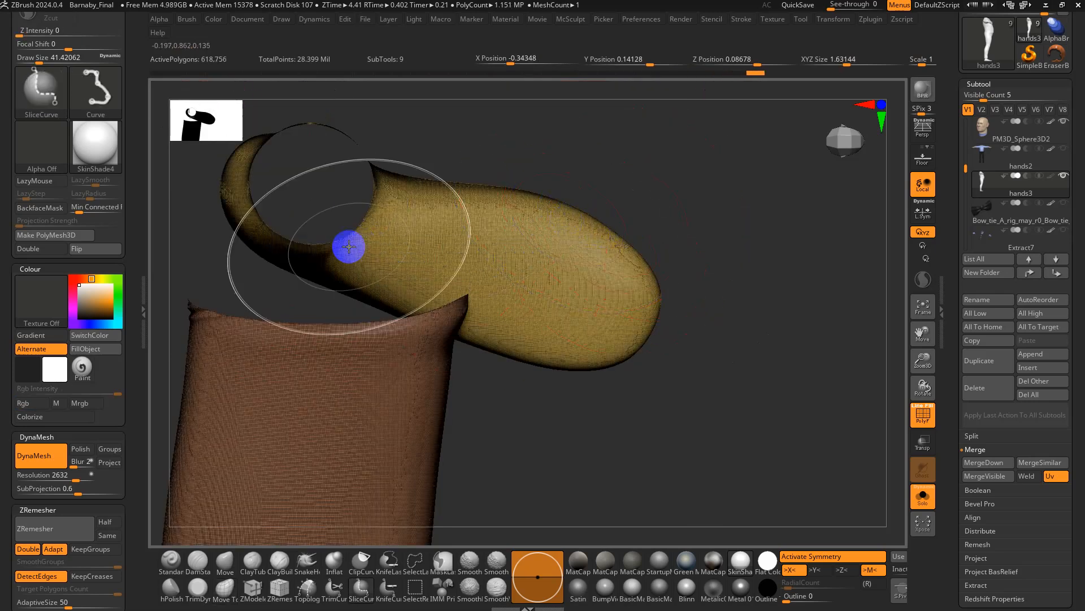
ctrl+shift+click(361, 365)
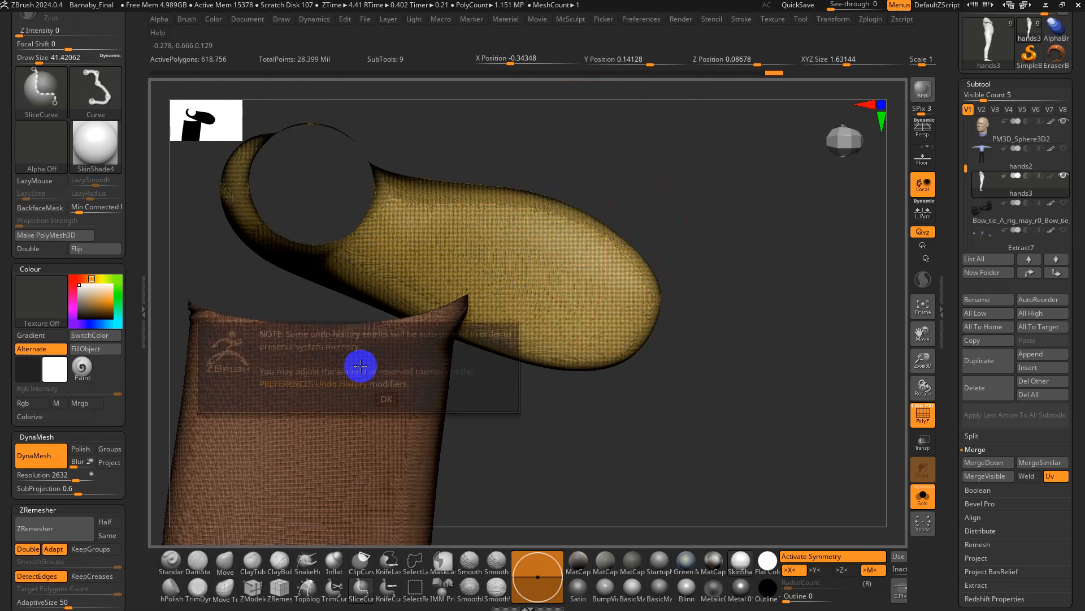
click(378, 398)
mouse_move(563, 168)
ctrl+shift+mouse_down()
mouse_move(545, 259)
mouse_move(458, 395)
mouse_move(467, 398)
ctrl+shift+mouse_up()
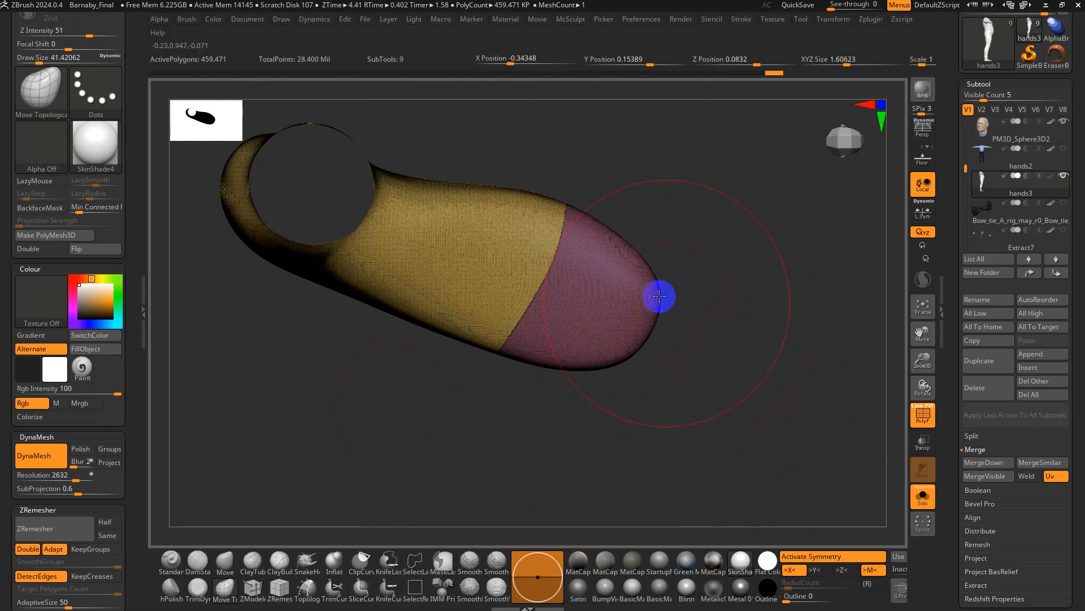
- Try a second, bent slice across the toe section and undo it
mouse_move(522, 162)
ctrl+shift+mouse_down()
mouse_move(509, 242)
mouse_move(300, 346)
mouse_move(436, 313)
mouse_move(477, 446)
mouse_move(478, 502)
mouse_move(491, 450)
mouse_move(623, 492)
ctrl+shift+mouse_up()
key(alt)
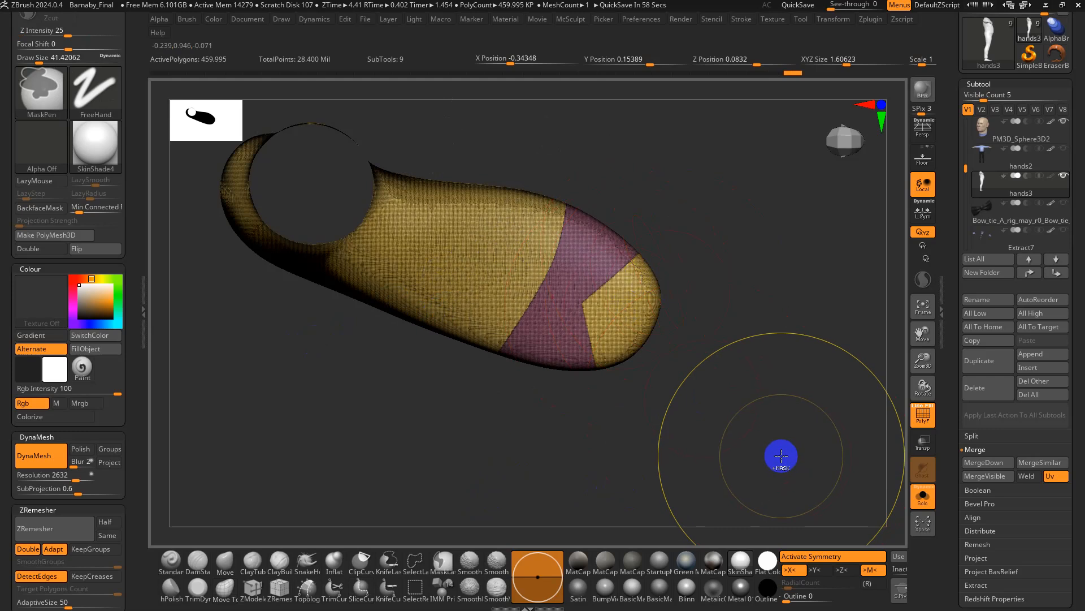
key(ctrl+z)
- Unhide the whole body in front view and turn off the wireframe lines so only the polygroup colours are displayed
ctrl+shift+click(769, 427)
drag(740, 400, 756, 361)
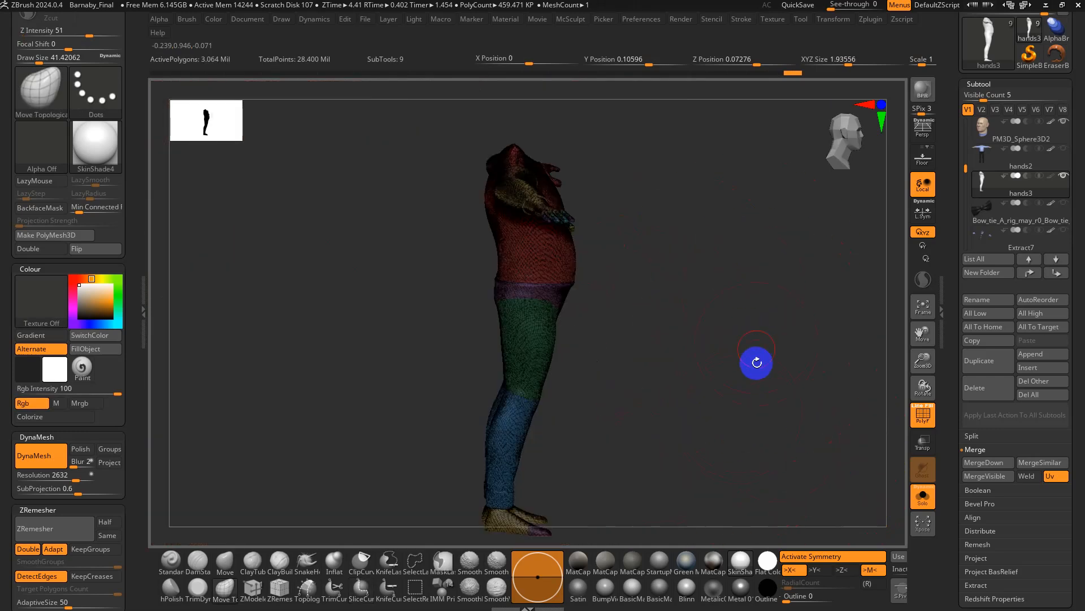
drag(792, 406, 714, 421)
mouse_move(735, 354)
alt+mouse_down()
mouse_move(737, 385)
mouse_move(649, 308)
alt+mouse_up()
key(shift+f)
key(shift+f)
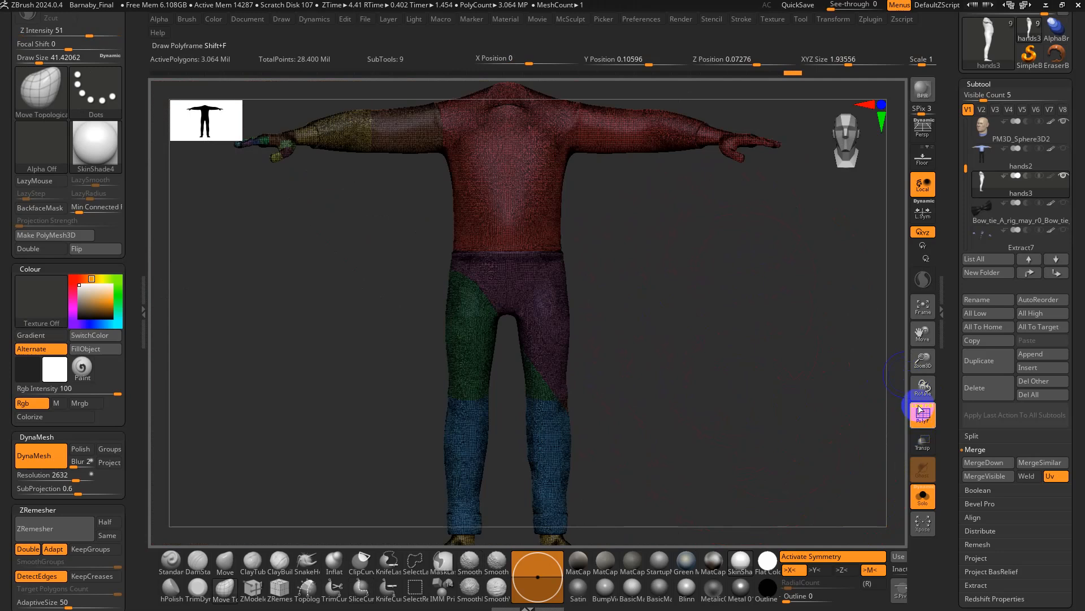
click(921, 413)
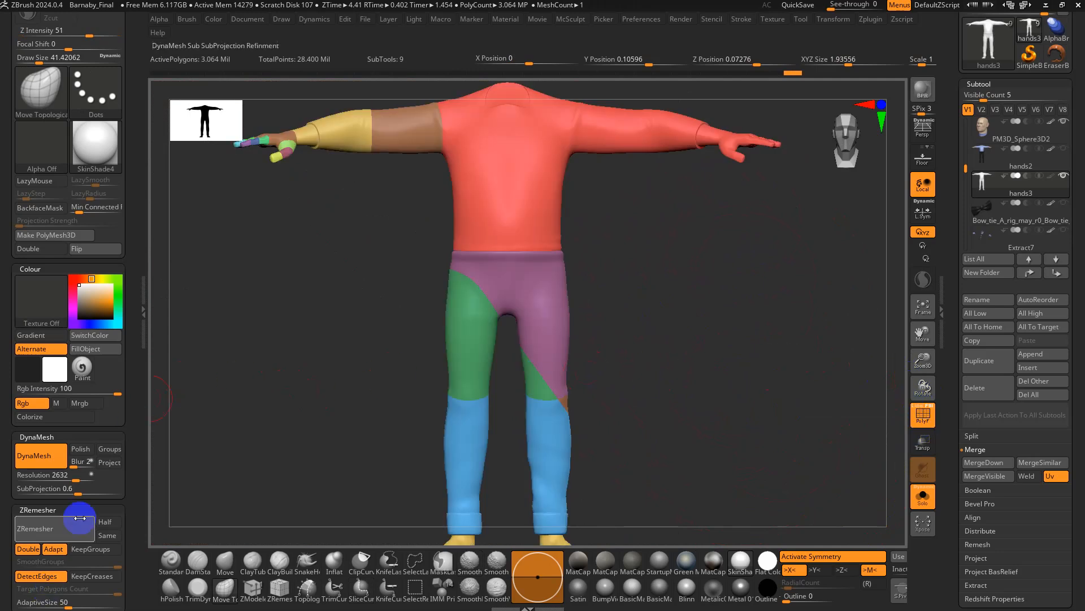
- Mirror and weld the body across the X axis so both sides share the same polygroups
drag(129, 307, 130, 212)
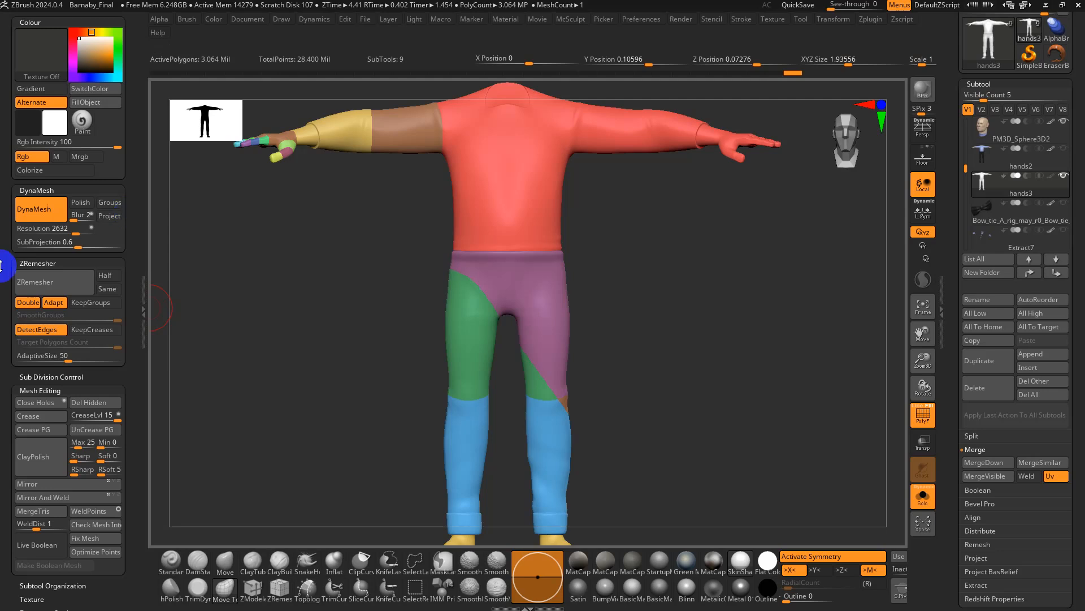
click(76, 498)
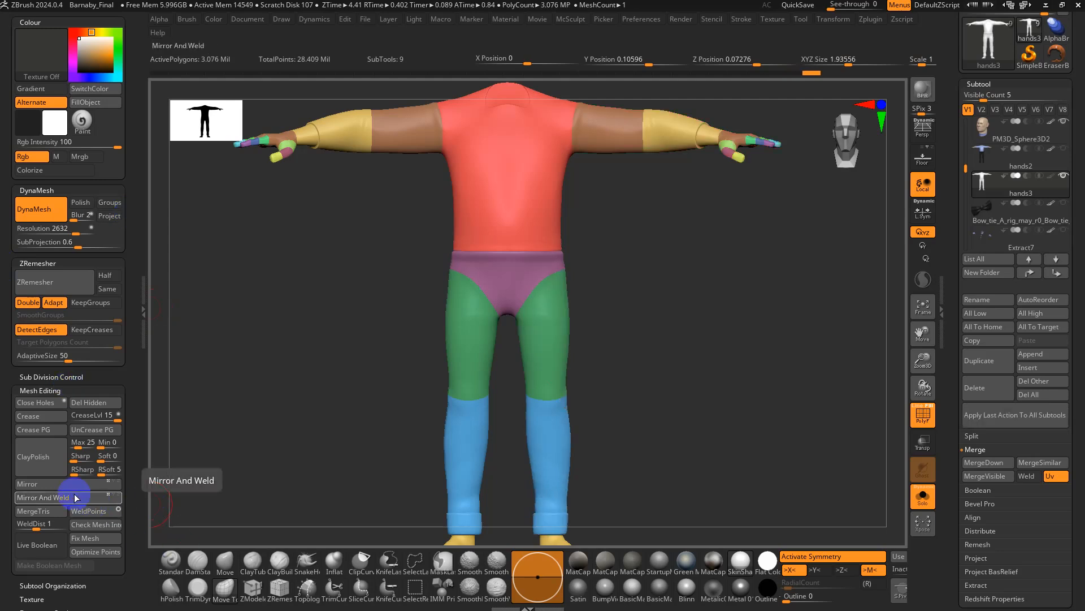
key(shift+f)
key(shift+f)
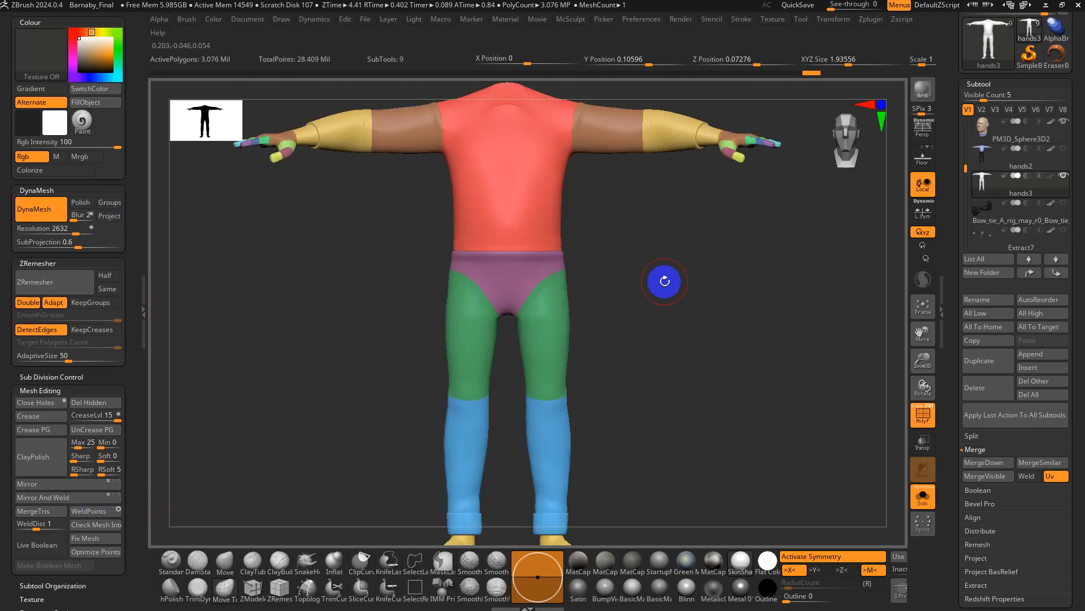
- Isolate the torso polygroup by hiding the rest of the body
ctrl+shift+click(545, 192)
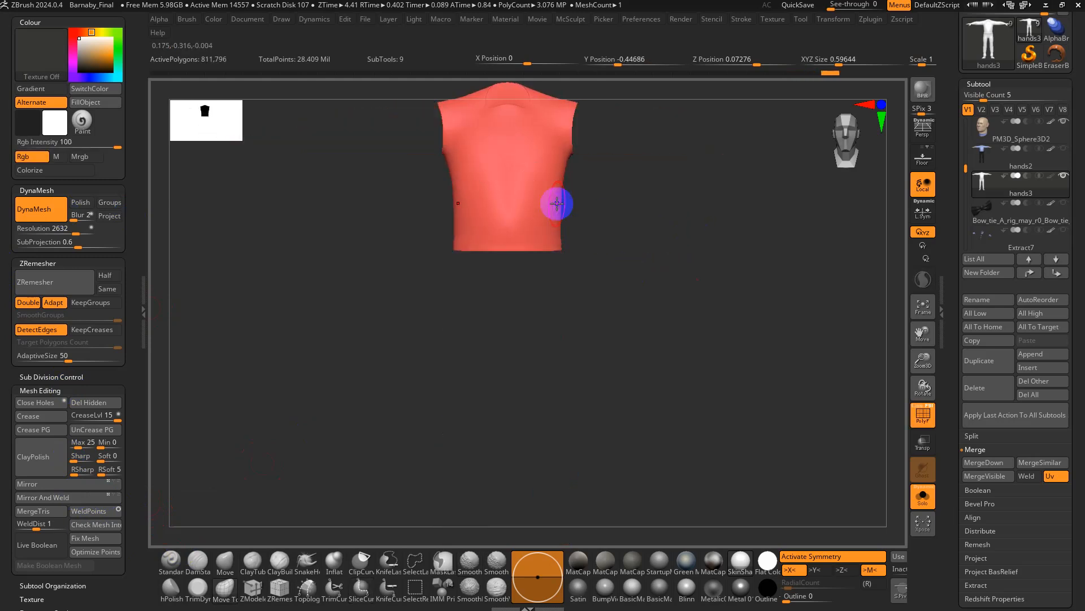
key(f)
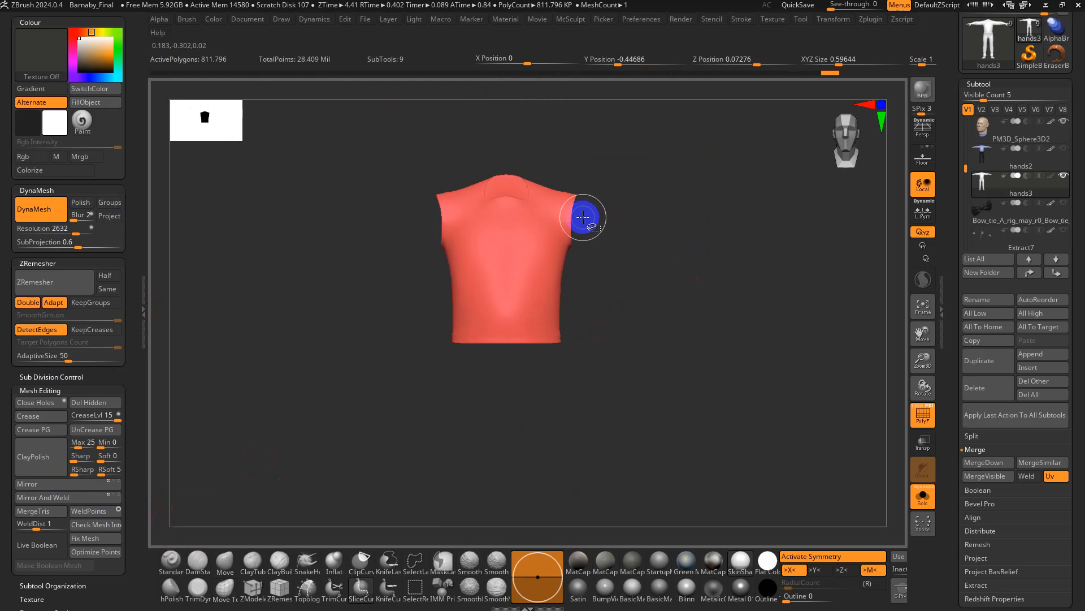
- Try slicing the torso into five horizontal bands, check them against the full body and undo the cuts
mouse_move(584, 226)
ctrl+shift+mouse_down()
mouse_move(376, 226)
mouse_move(394, 251)
mouse_move(576, 266)
mouse_move(409, 273)
ctrl+shift+mouse_up()
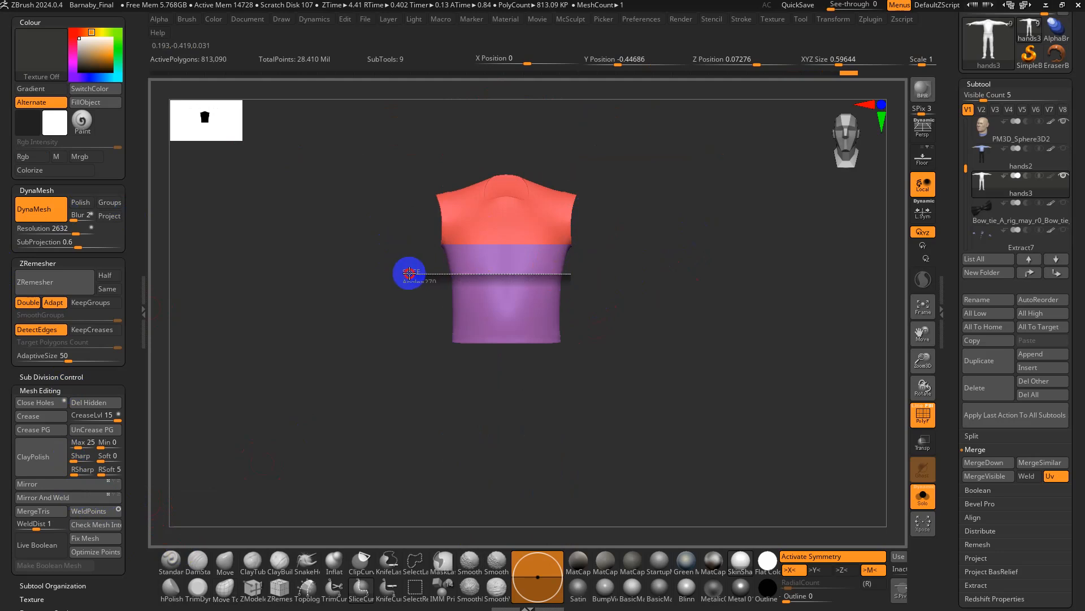
ctrl+shift+drag(571, 306, 388, 302)
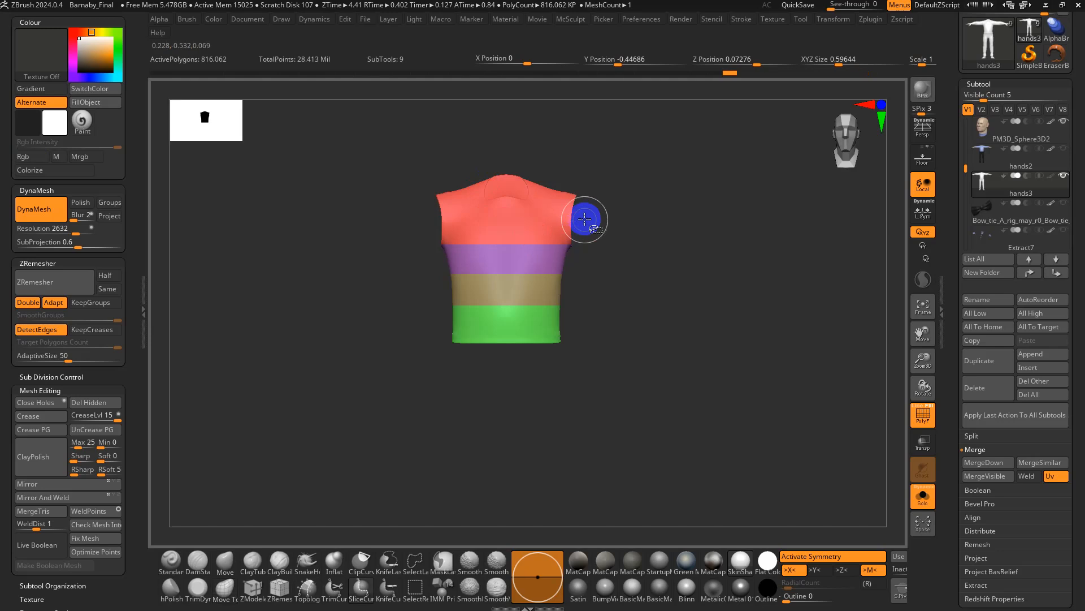
ctrl+shift+drag(580, 217, 418, 216)
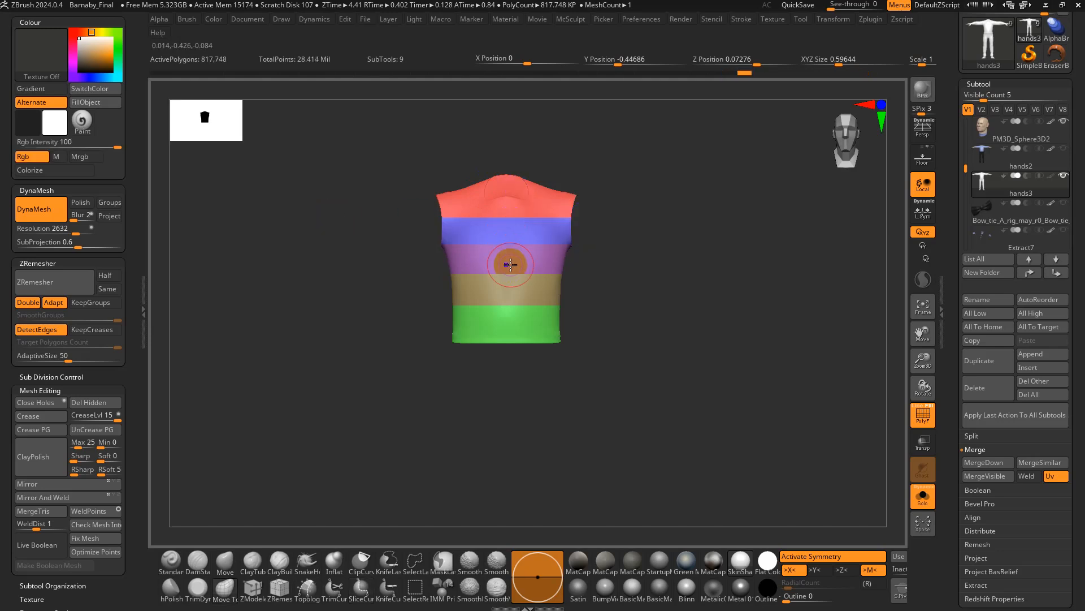
ctrl+shift+click(611, 340)
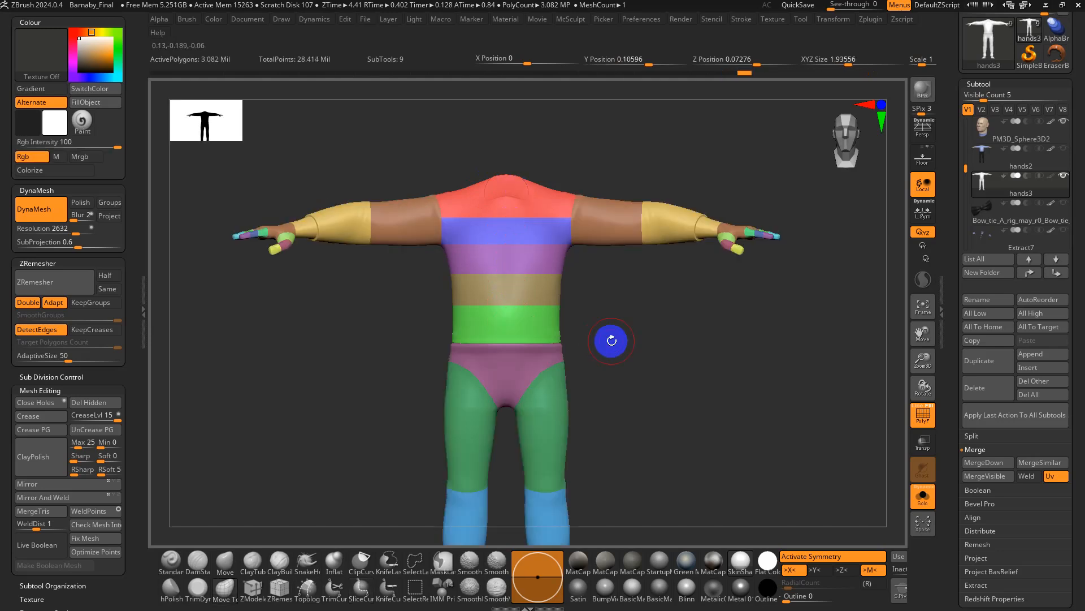
key(ctrl+z)
key(ctrl+z)
key(ctrl+z)
key(ctrl+z)
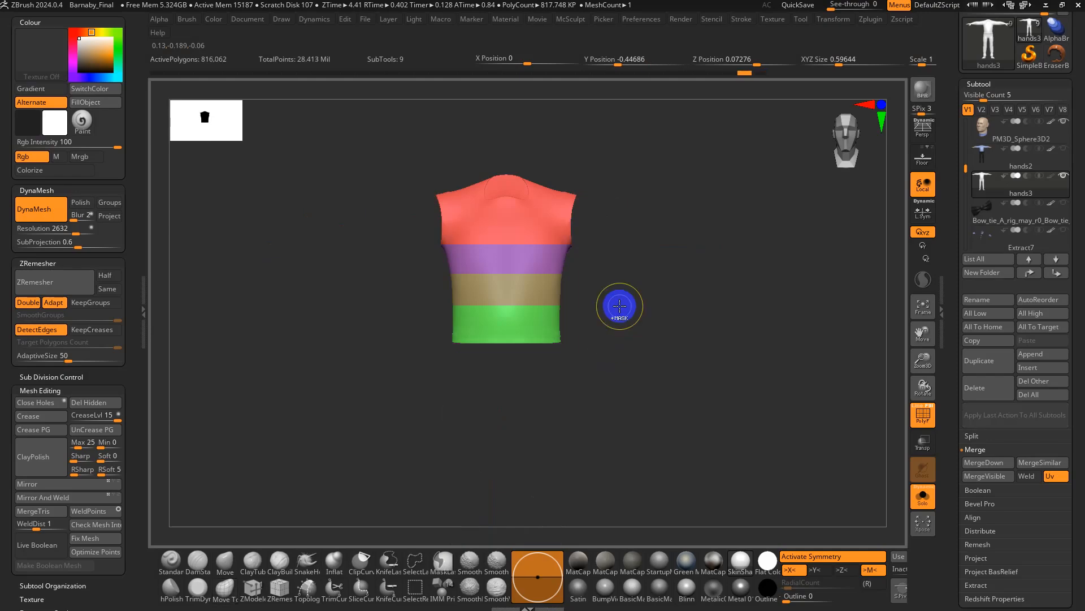
key(ctrl+z)
- Slice the torso again into five horizontal bands, starting at the upper chest, and unhide the full body
ctrl+shift+drag(586, 226, 411, 226)
ctrl+shift+drag(578, 259, 369, 261)
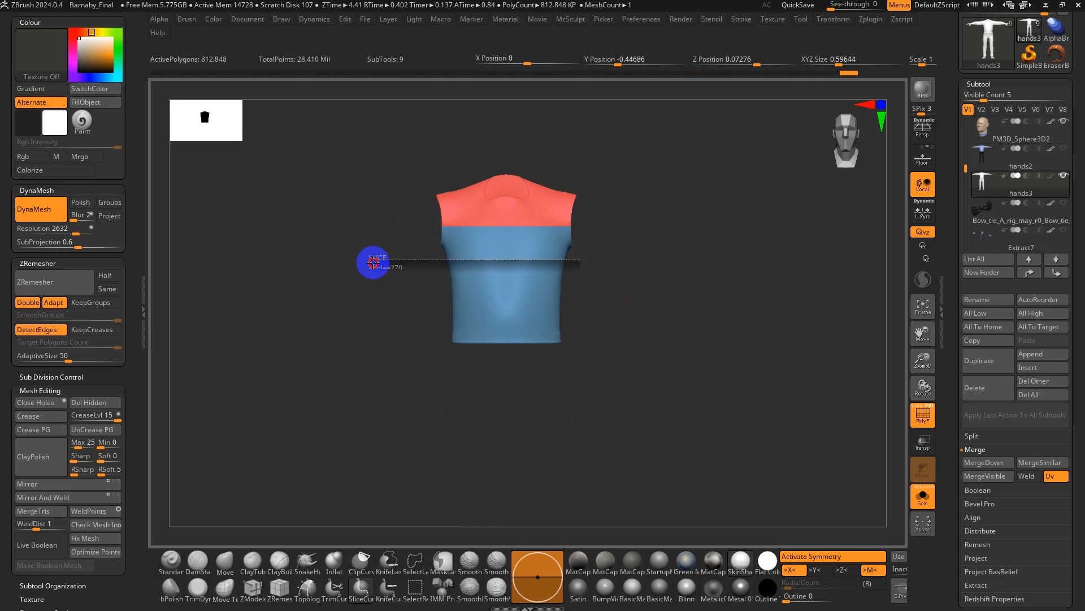
ctrl+shift+drag(574, 290, 390, 291)
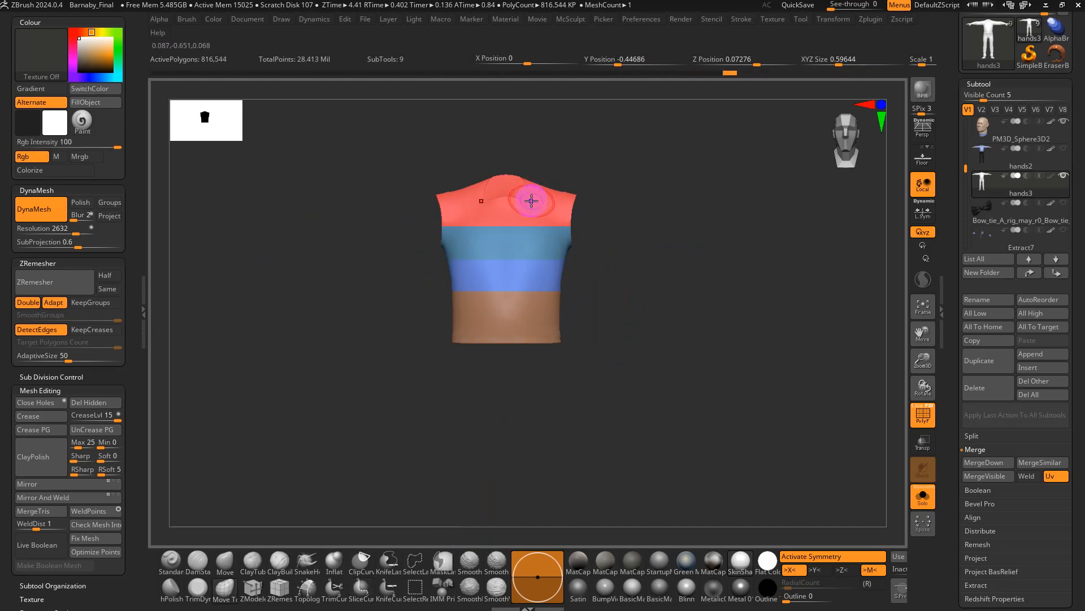
ctrl+shift+drag(558, 321, 376, 330)
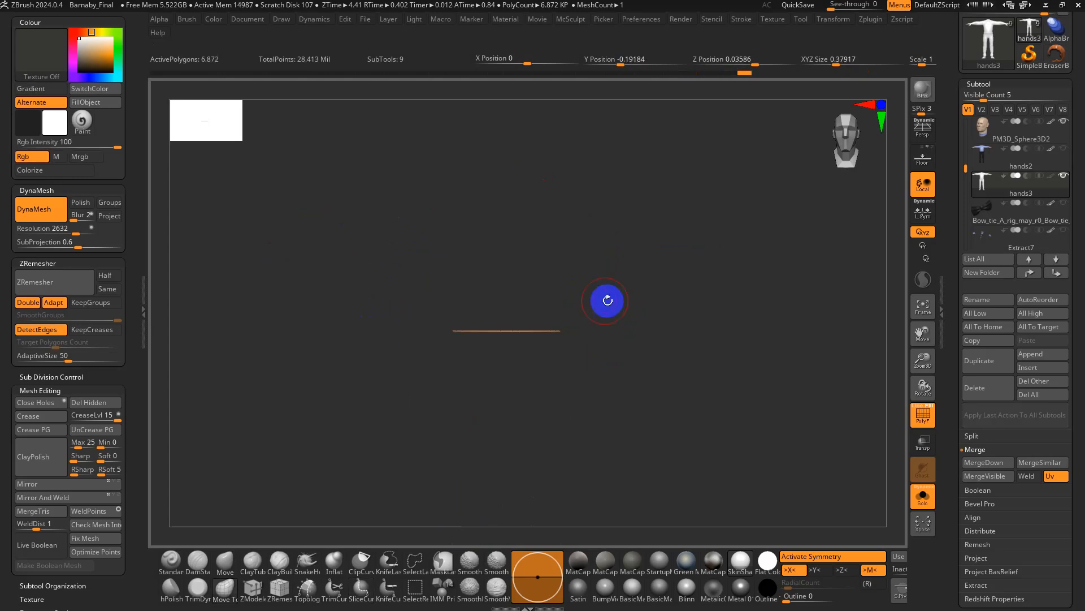
ctrl+shift+drag(583, 314, 380, 317)
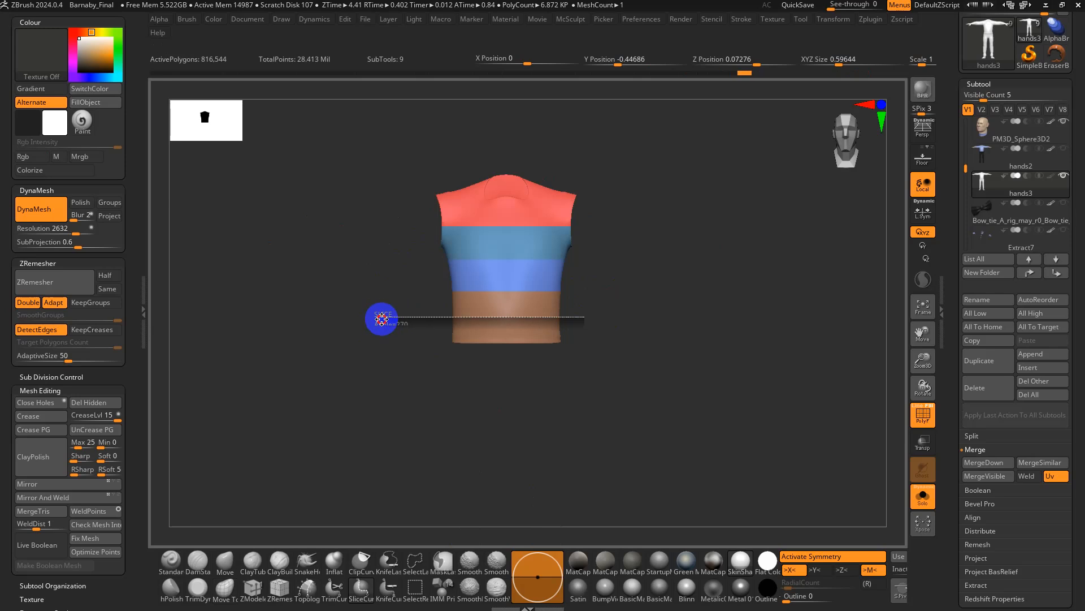
ctrl+shift+click(672, 320)
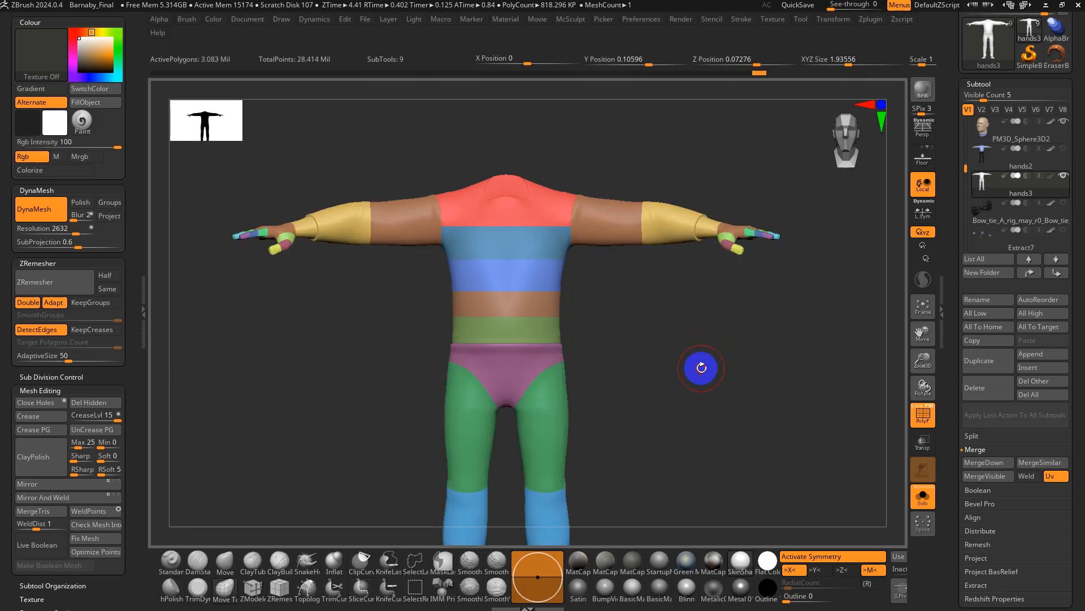
- Check the torso bands on the full body and undo all of the band slices
mouse_move(701, 368)
mouse_down()
mouse_move(731, 368)
mouse_move(702, 371)
mouse_move(650, 309)
mouse_move(649, 279)
mouse_move(671, 335)
mouse_up()
key(shift+f)
key(shift+f)
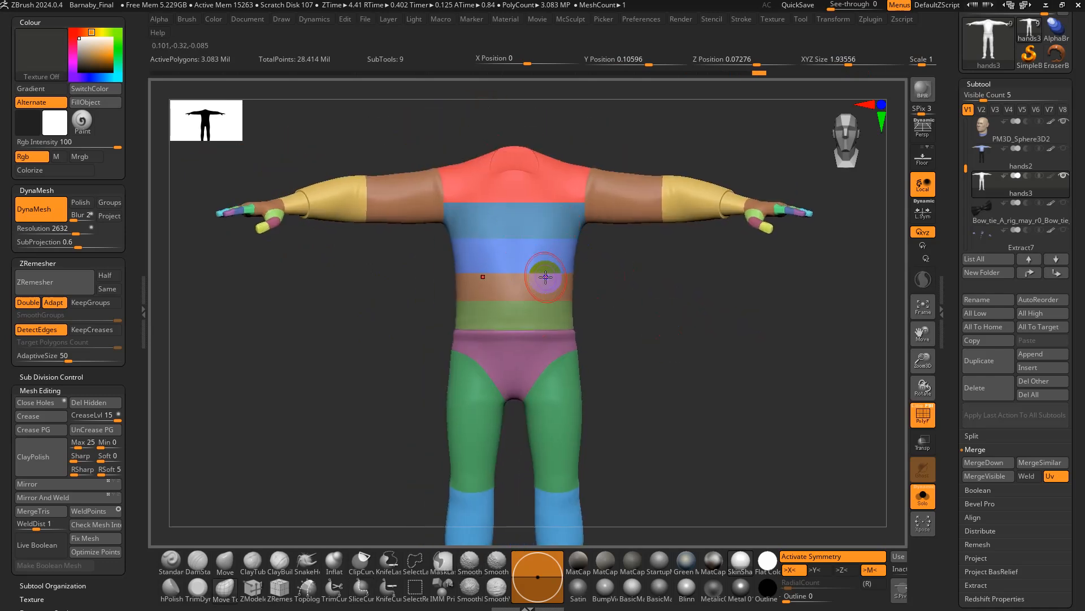
key(ctrl+z)
key(ctrl+z)
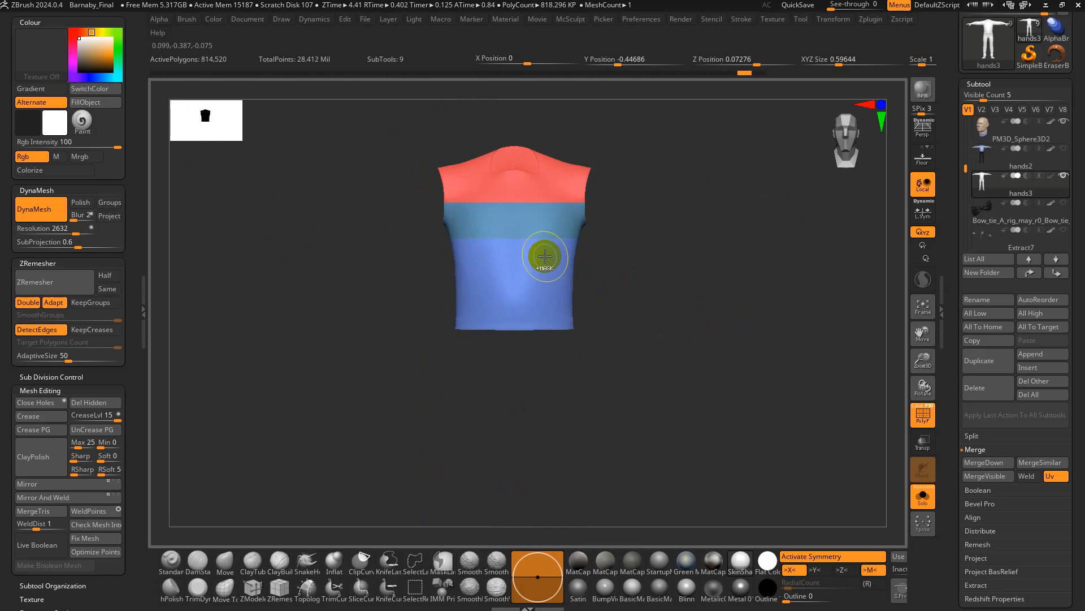
- Examine the neck area of the torso up close and compare it with the neck polygroup on the hands2 subtool
key(shift+f)
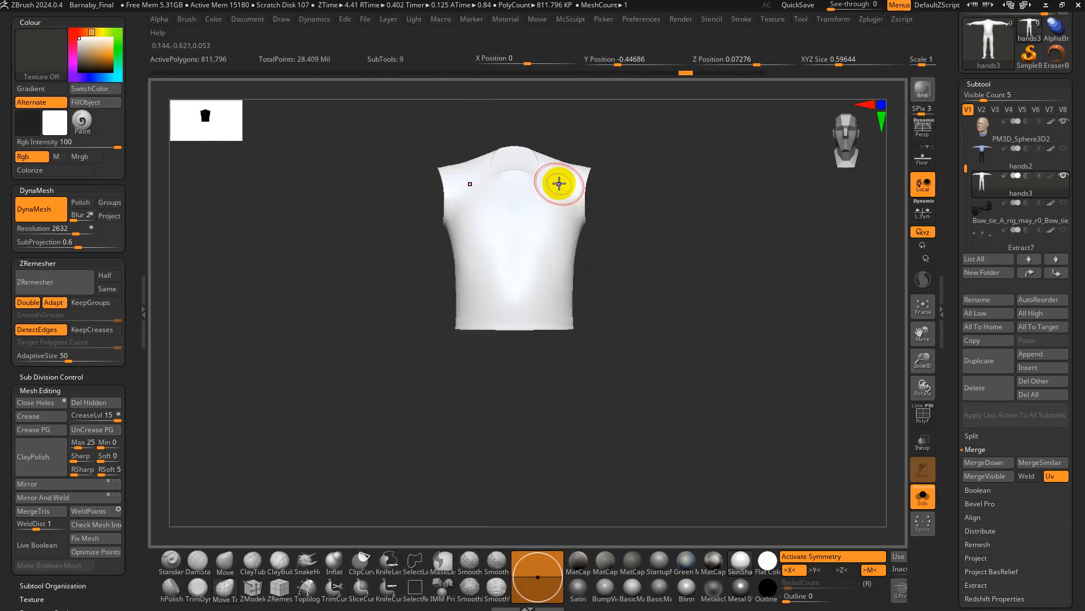
right_drag(577, 192, 478, 208)
key(shift+f)
alt+right_drag(478, 208, 622, 331)
click(986, 164)
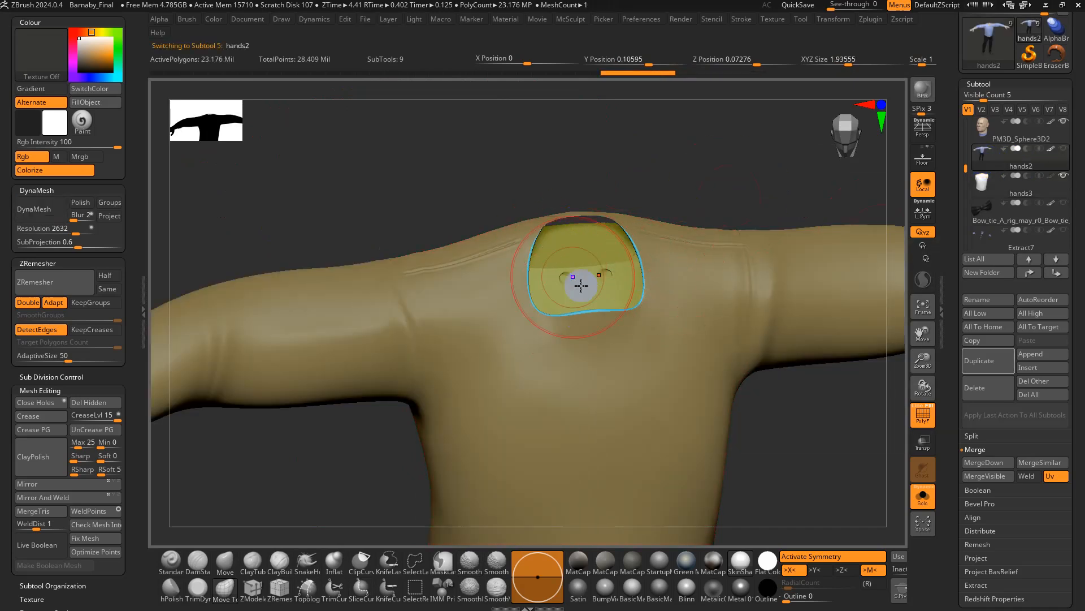
click(1051, 150)
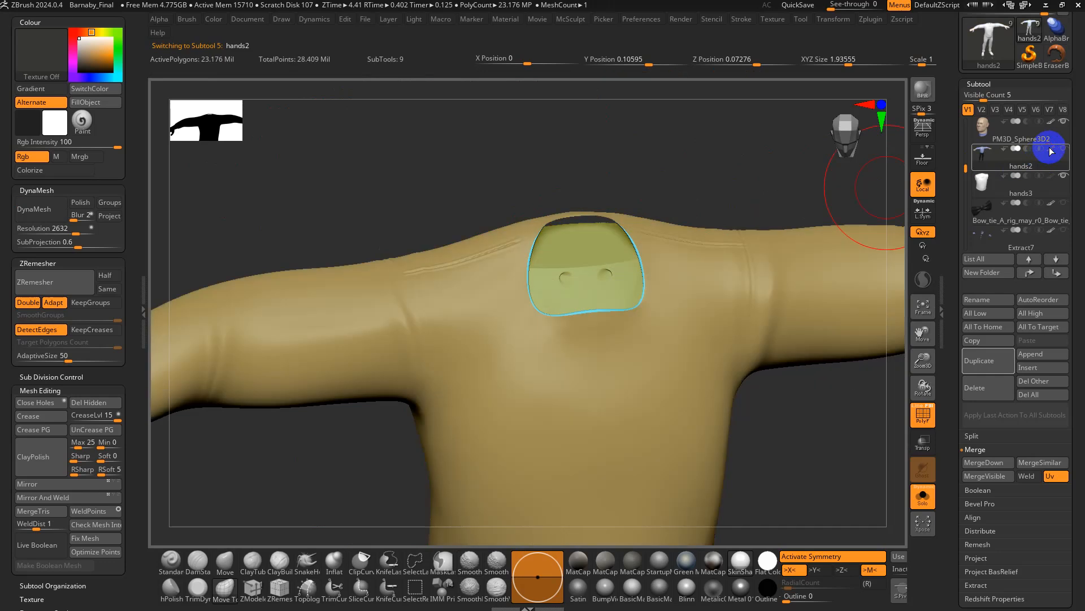
mouse_move(1051, 151)
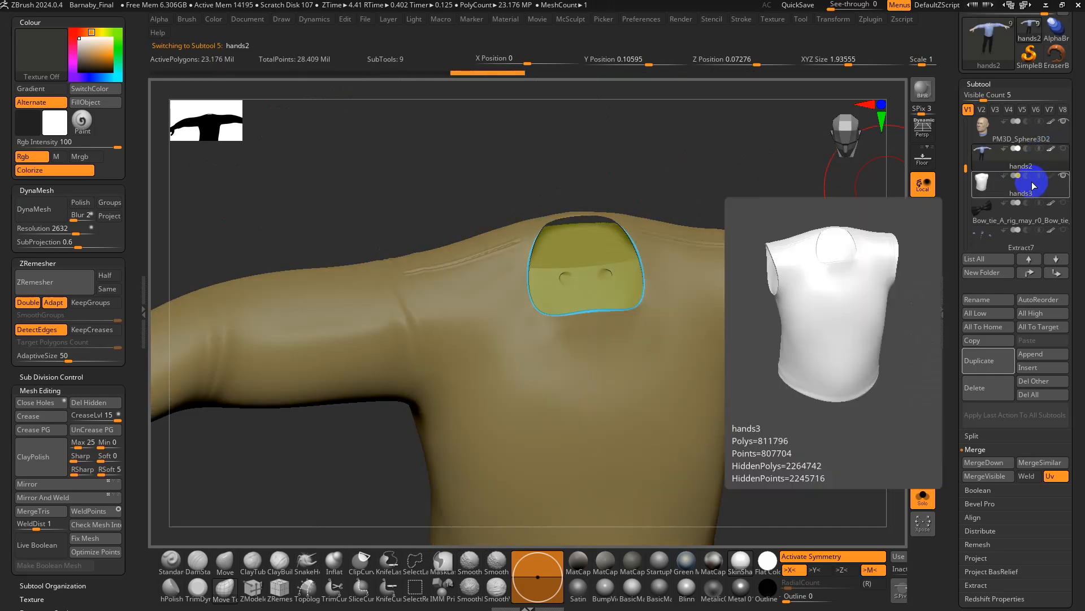
- On the hands3 subtool, mask the neck patch, clean up the mask edges and turn it into its own polygroup
click(1036, 179)
key(s)
mouse_move(606, 273)
mouse_down()
mouse_move(565, 235)
mouse_move(543, 253)
mouse_move(540, 293)
mouse_move(565, 300)
mouse_move(601, 274)
mouse_move(586, 253)
mouse_up()
right_drag(586, 252, 598, 286)
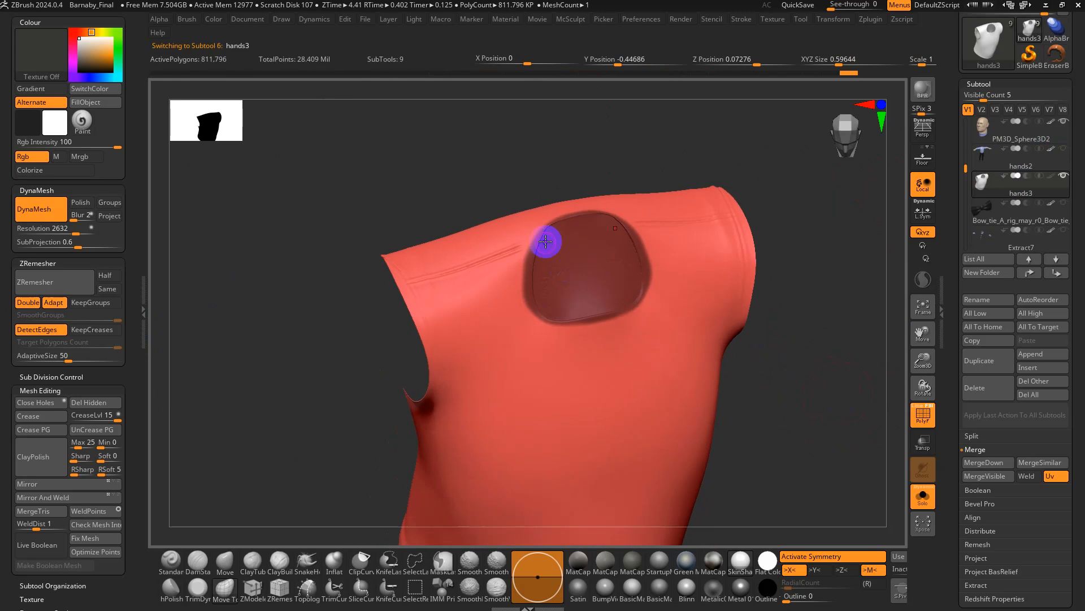
ctrl+alt+drag(527, 258, 521, 292)
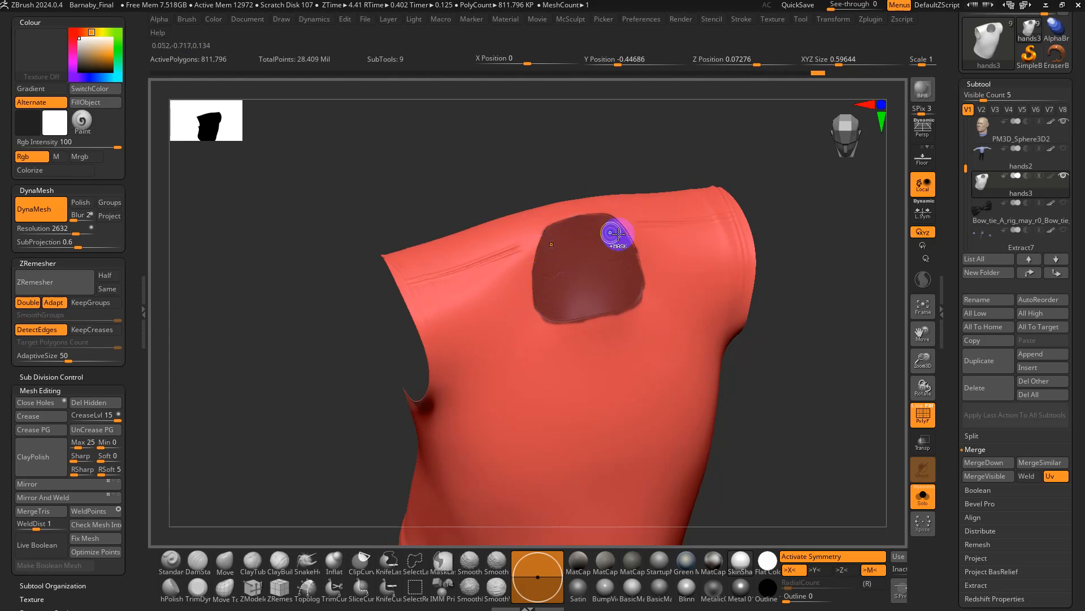
key(ctrl+w)
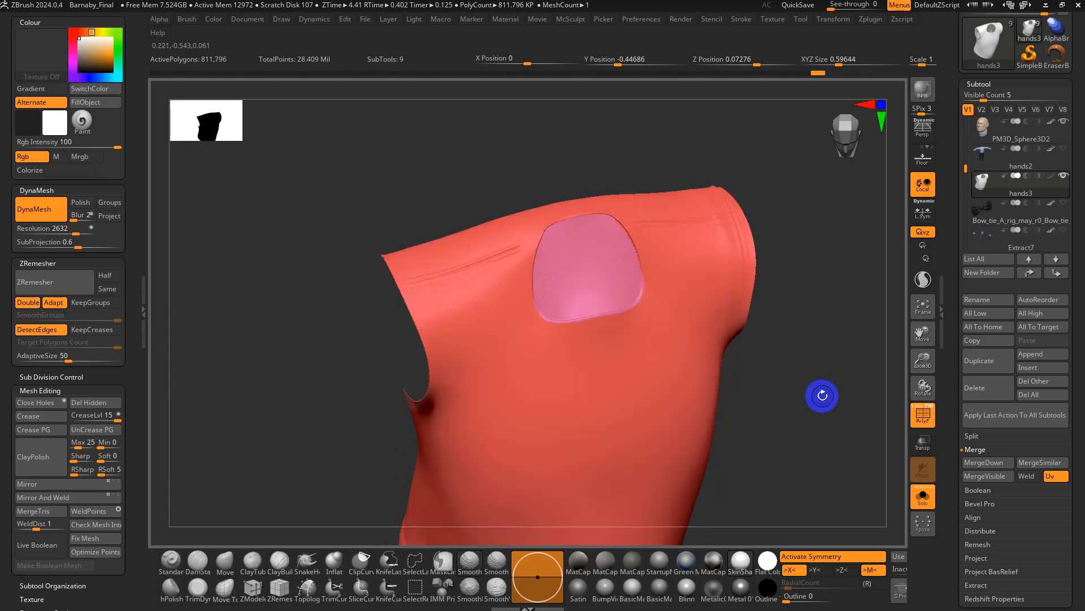
- Return to the front view, unhide the whole body and turn off the polyframe display
shift+drag(816, 393, 811, 378)
alt+drag(848, 415, 765, 274)
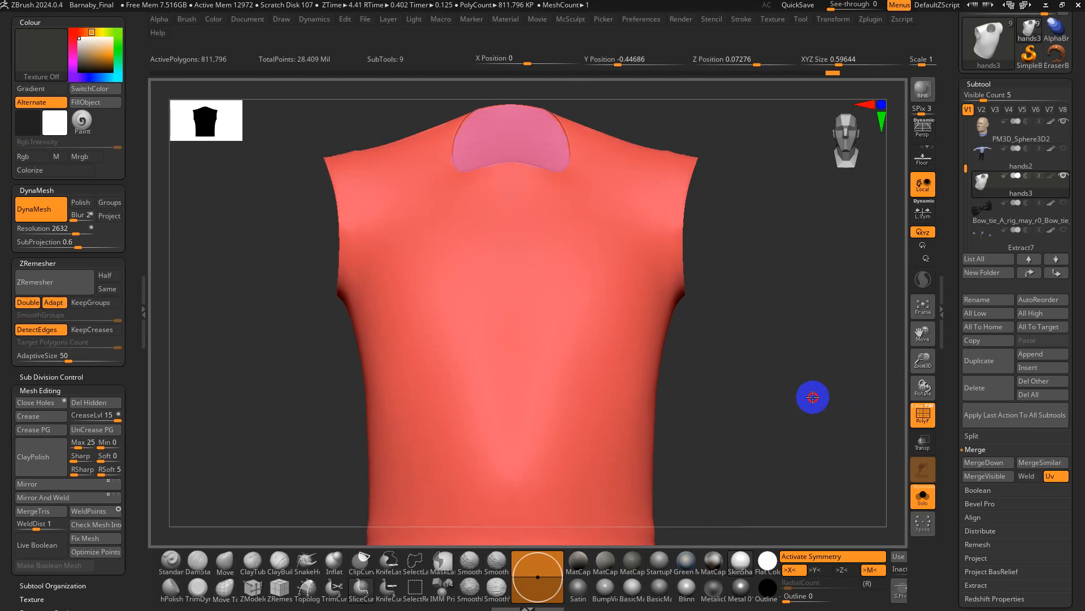
ctrl+shift+click(813, 397)
key(shift+f)
ctrl+shift+click(766, 326)
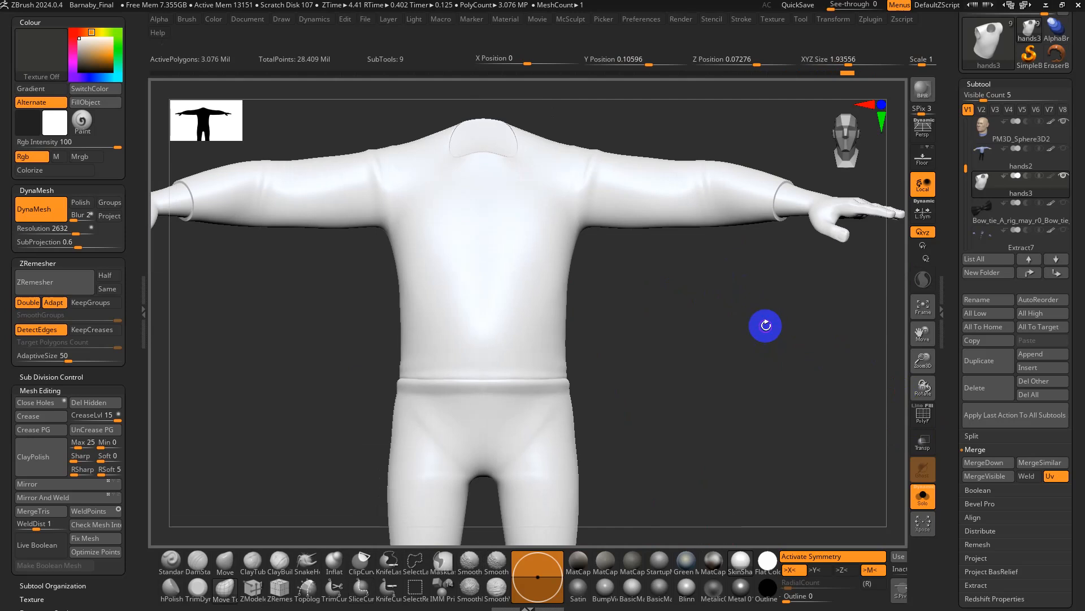
- Show the polygroups on the full body and decimate the hands3 subtool with Decimation Master
key(shift+f)
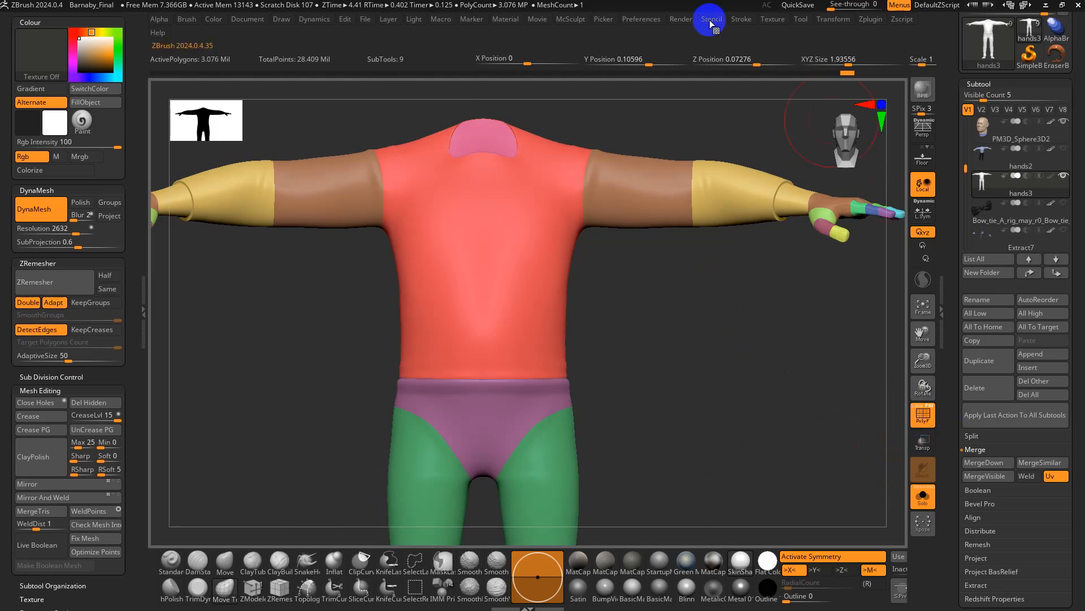
click(869, 19)
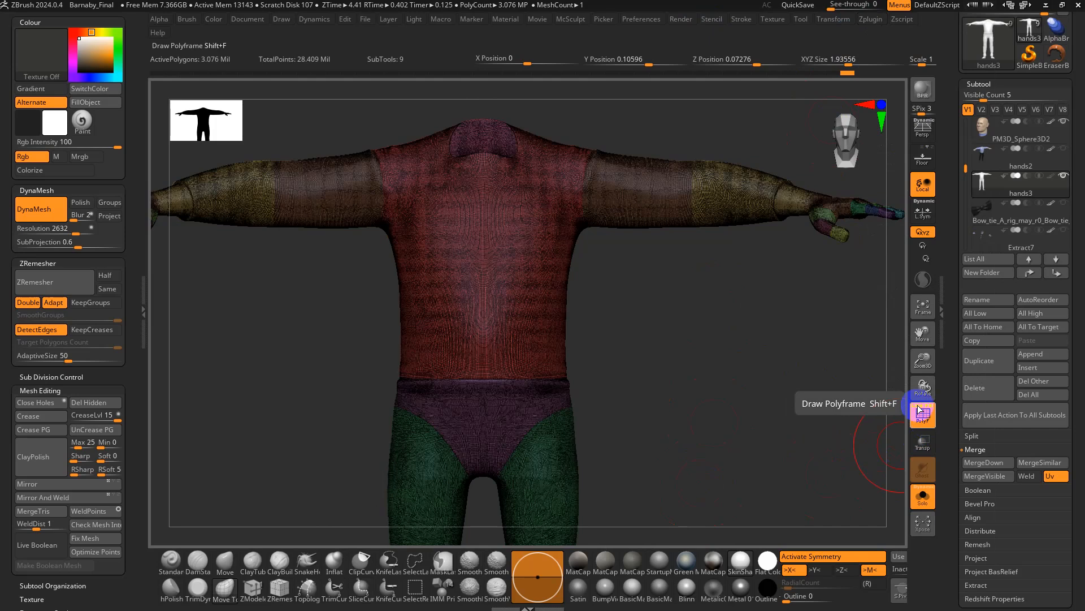
click(869, 19)
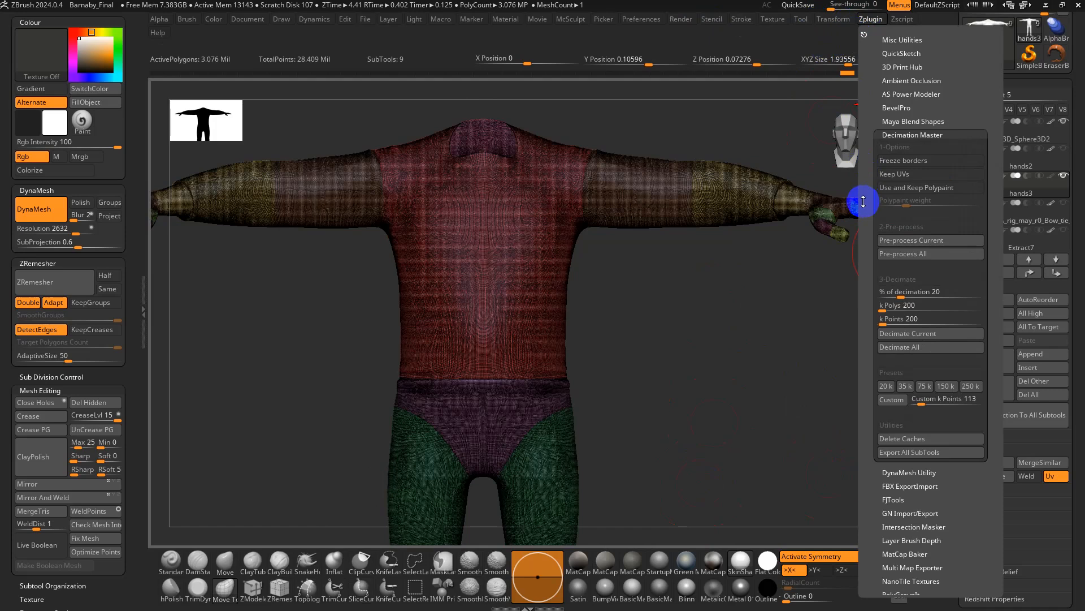
click(915, 245)
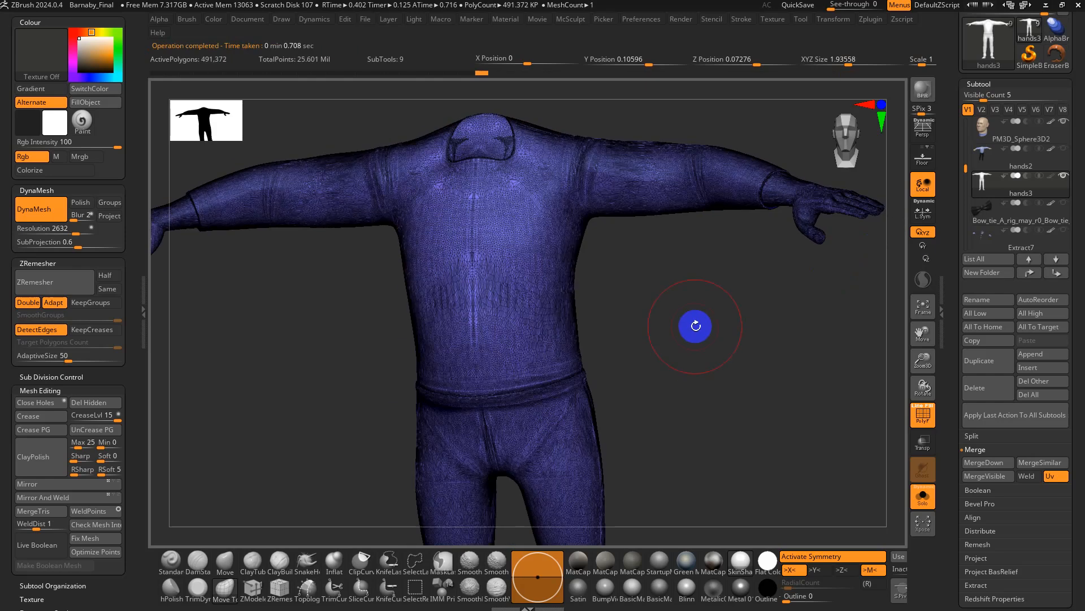
- Hide the polyframe and switch to the Green M material to inspect the decimated body's surface
ctrl+right_drag(696, 325, 703, 368)
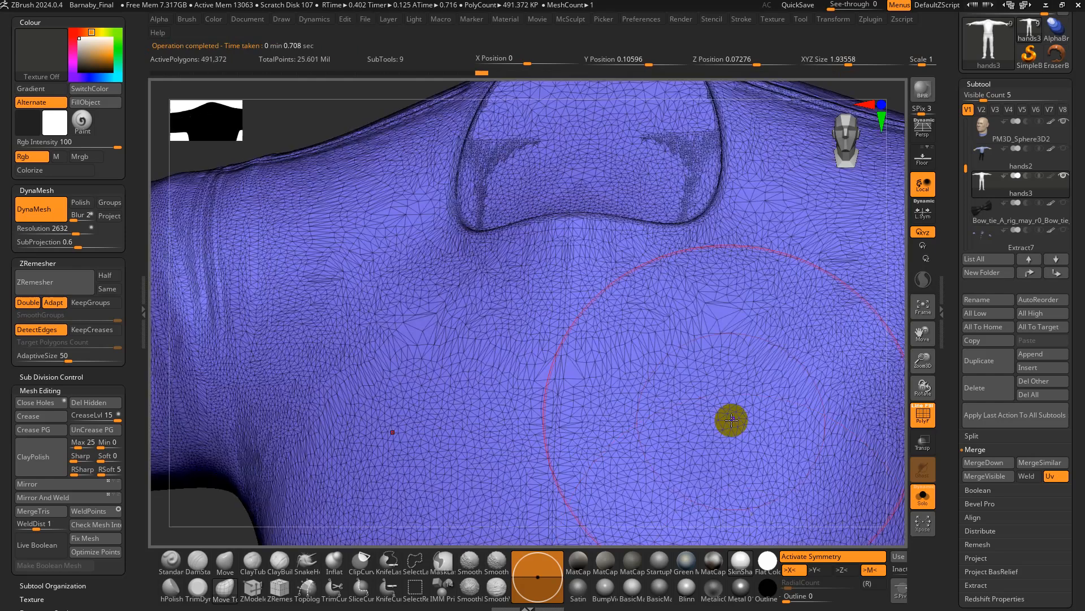
key(shift+f)
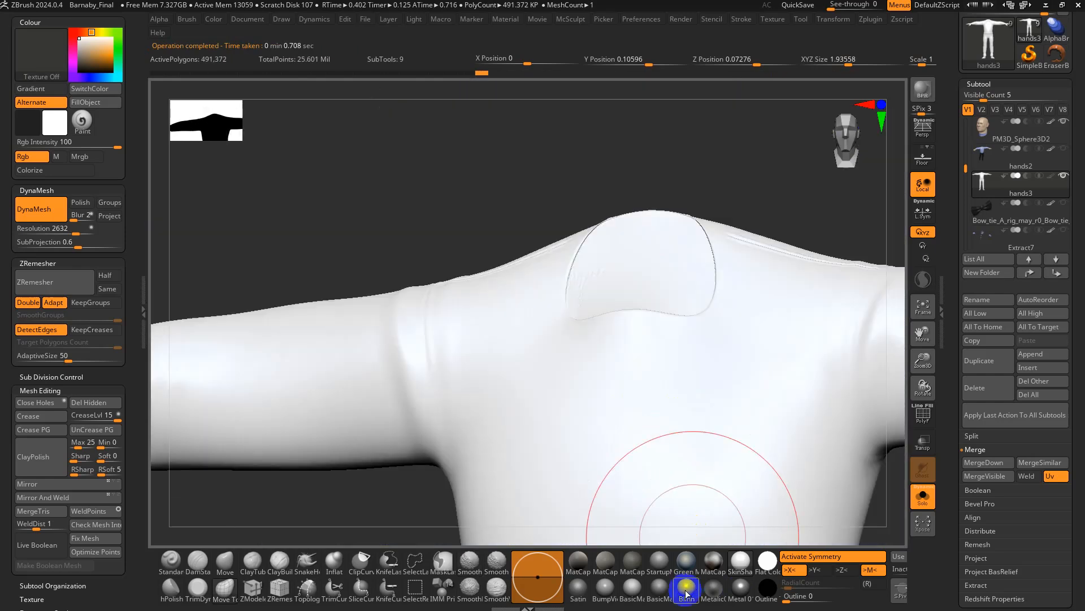
click(685, 563)
alt+right_drag(696, 460, 530, 310)
right_drag(563, 346, 594, 243)
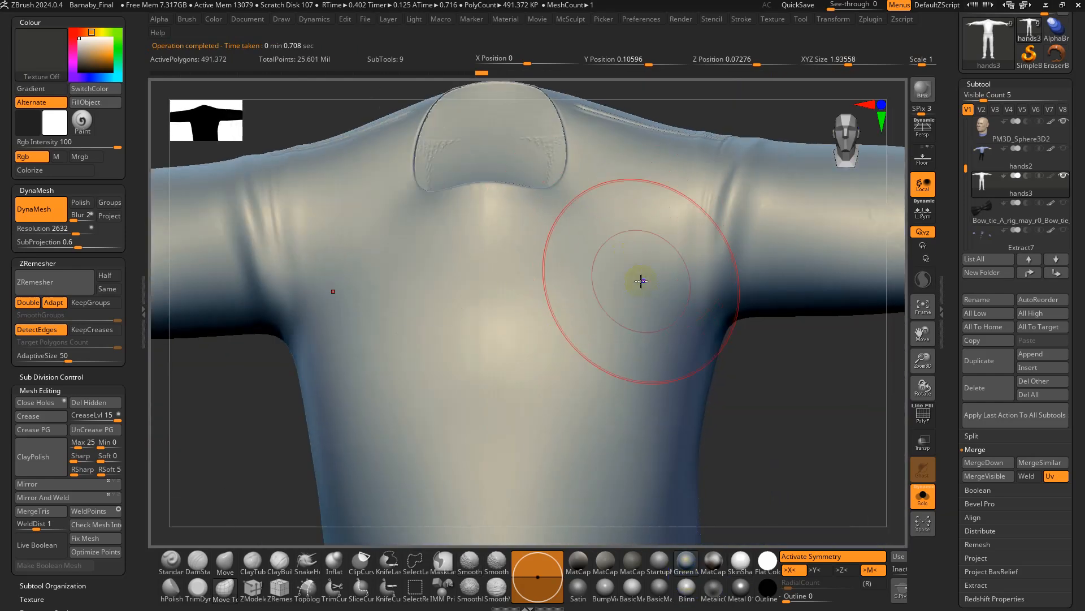
right_drag(533, 366, 626, 333)
- Examine the decimated body's wireframe and surface detail around the shoulder, arm, torso and legs
key(shift+f)
ctrl+right_drag(626, 379, 623, 489)
alt+right_drag(530, 352, 524, 296)
alt+right_drag(619, 274, 485, 534)
alt+right_drag(485, 534, 532, 243)
key(shift+f)
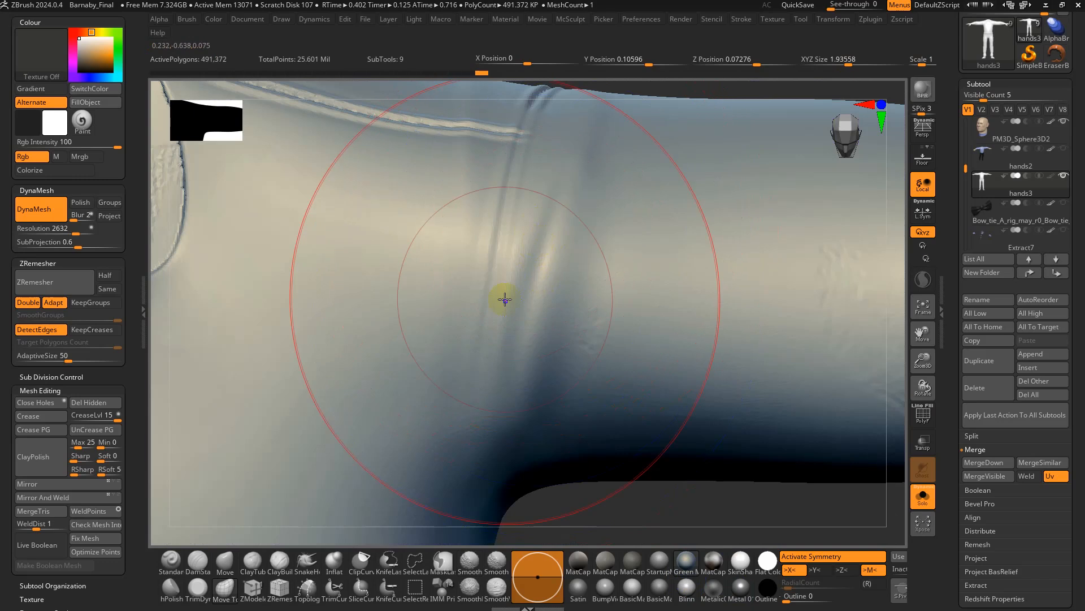
key(shift+f)
key(shift+f)
ctrl+right_drag(570, 240, 603, 318)
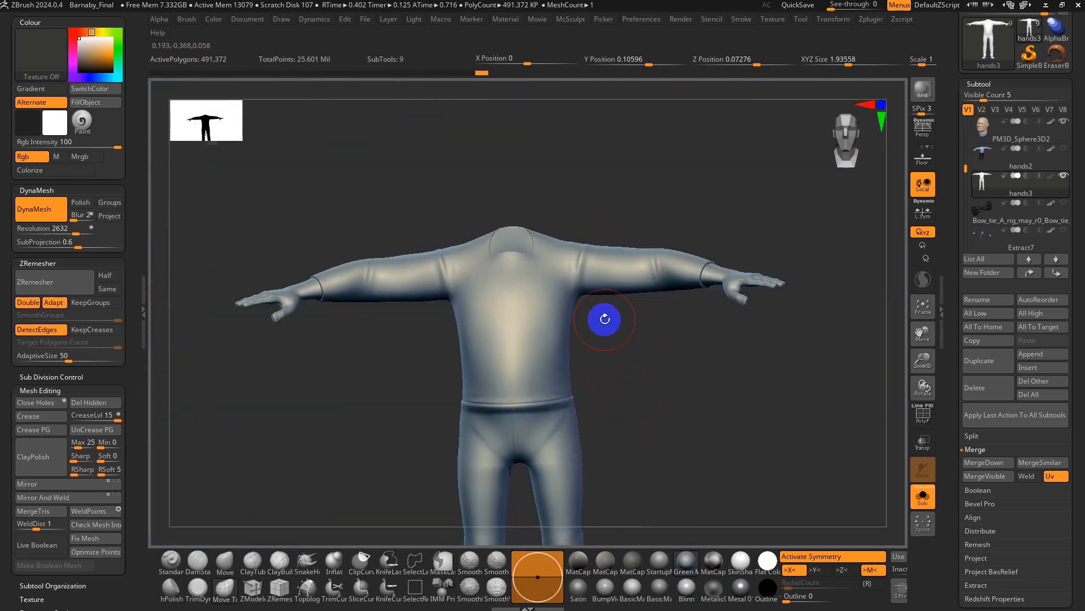
alt+right_drag(622, 429, 612, 310)
alt+right_drag(628, 475, 613, 398)
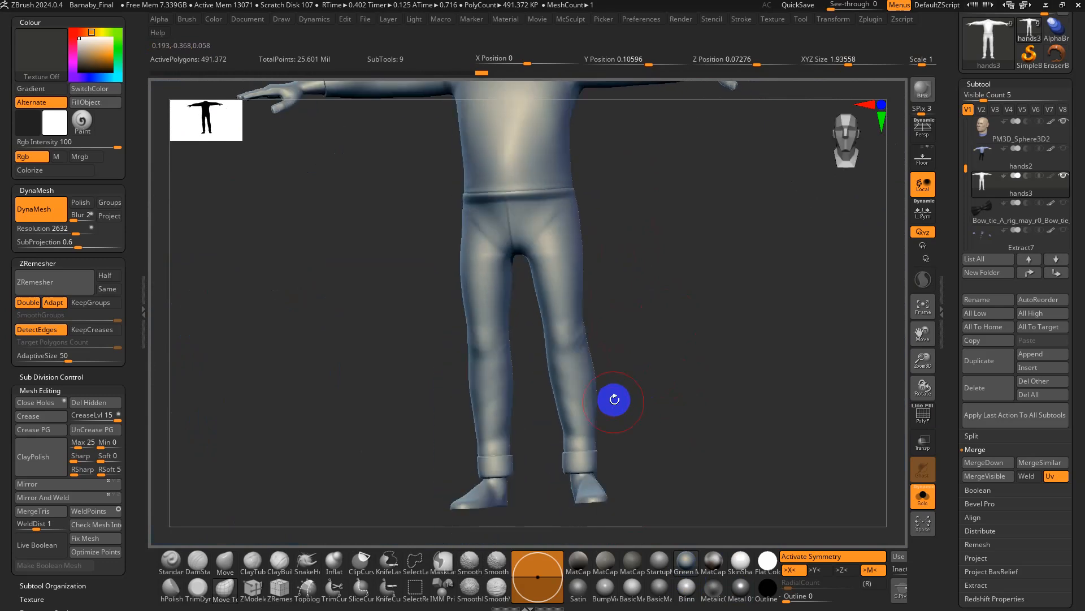
alt+right_drag(664, 287, 678, 391)
key(shift+f)
key(shift+f)
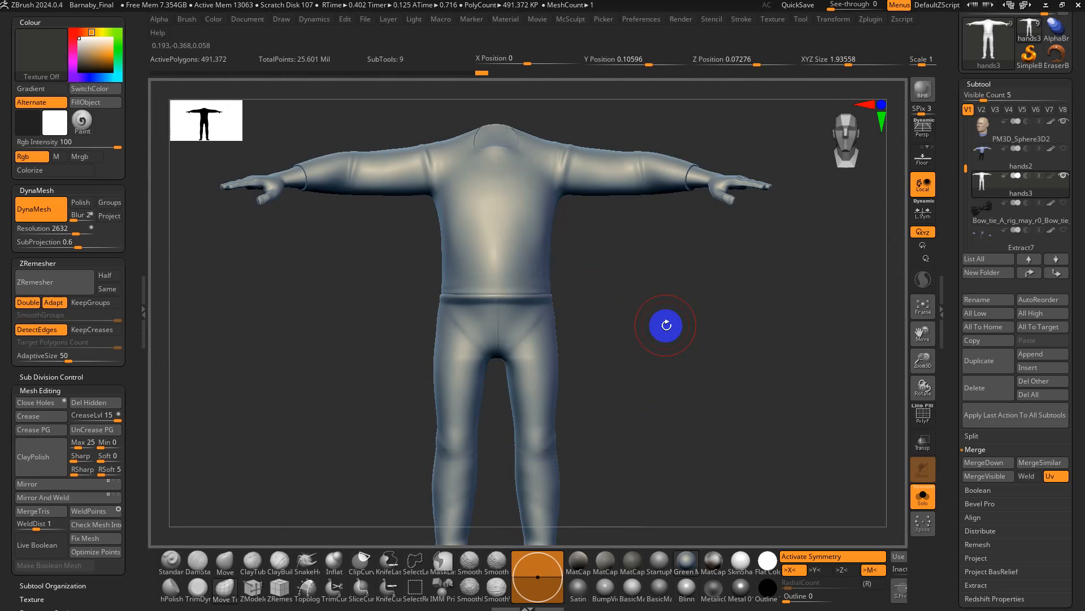
- Undo the decimation, show the polygroups again and dismiss the Projection Master dialog
key(ctrl+z)
key(shift+f)
key(g)
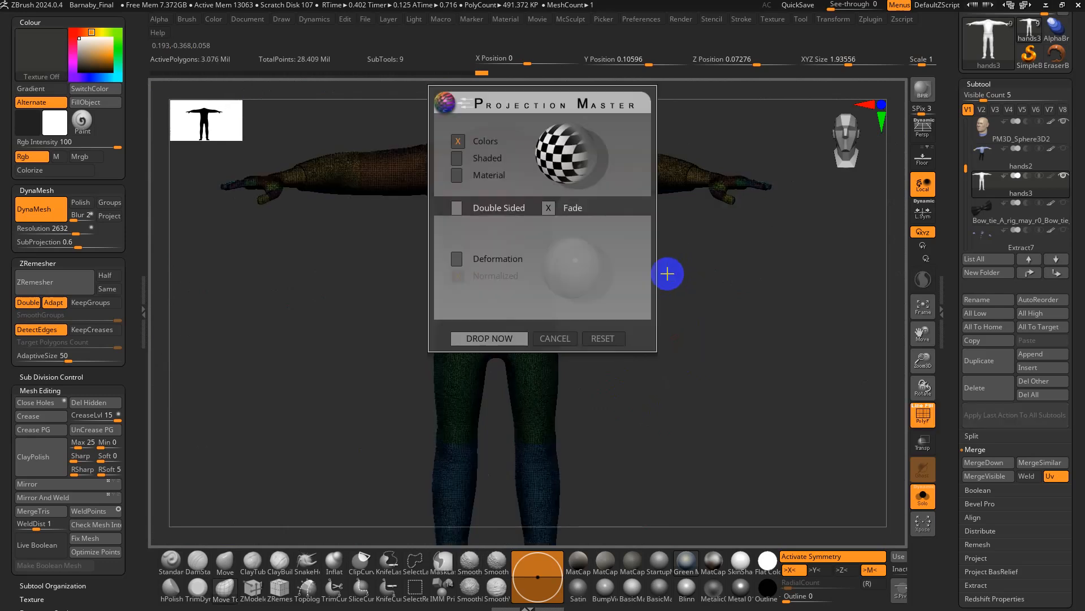
click(553, 340)
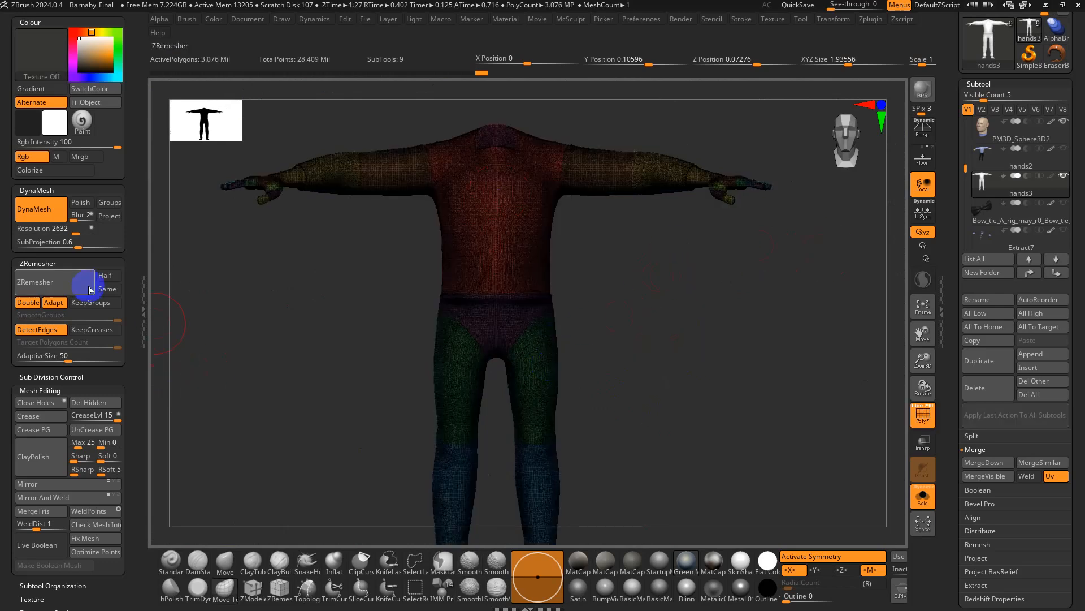
- Set the DynaMesh resolution to 1032, re-DynaMesh the whole body and hide the polyframe
drag(68, 233, 56, 232)
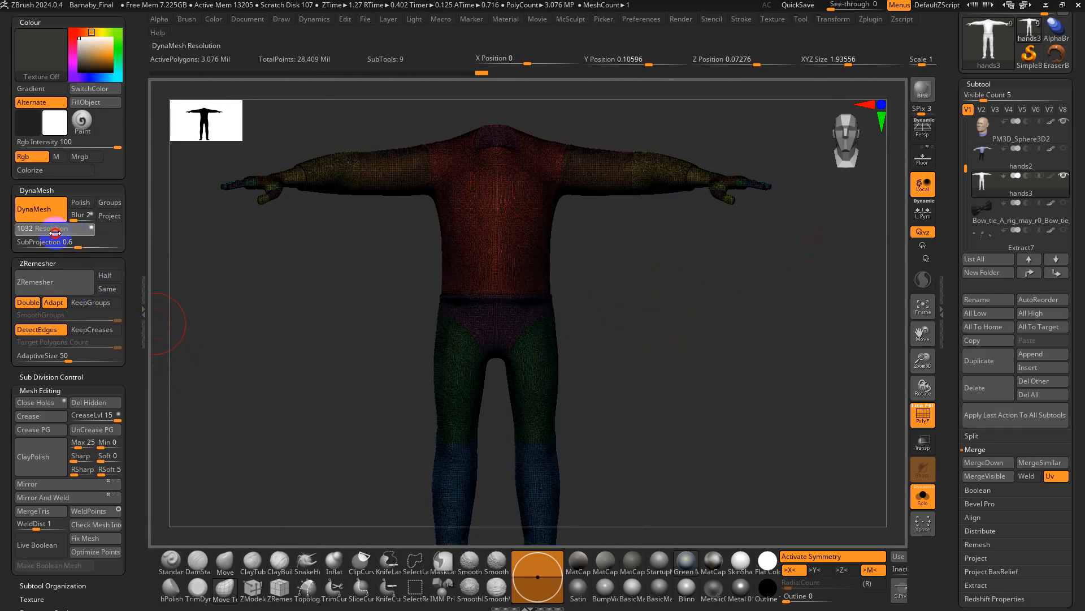
ctrl+drag(284, 253, 252, 370)
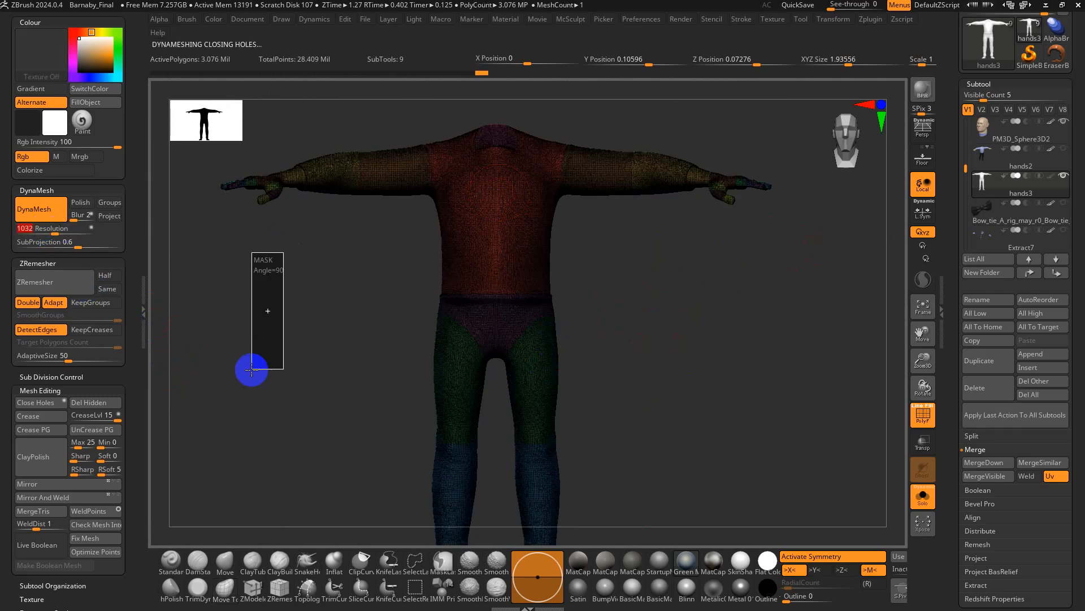
drag(309, 294, 85, 270)
key(shift+f)
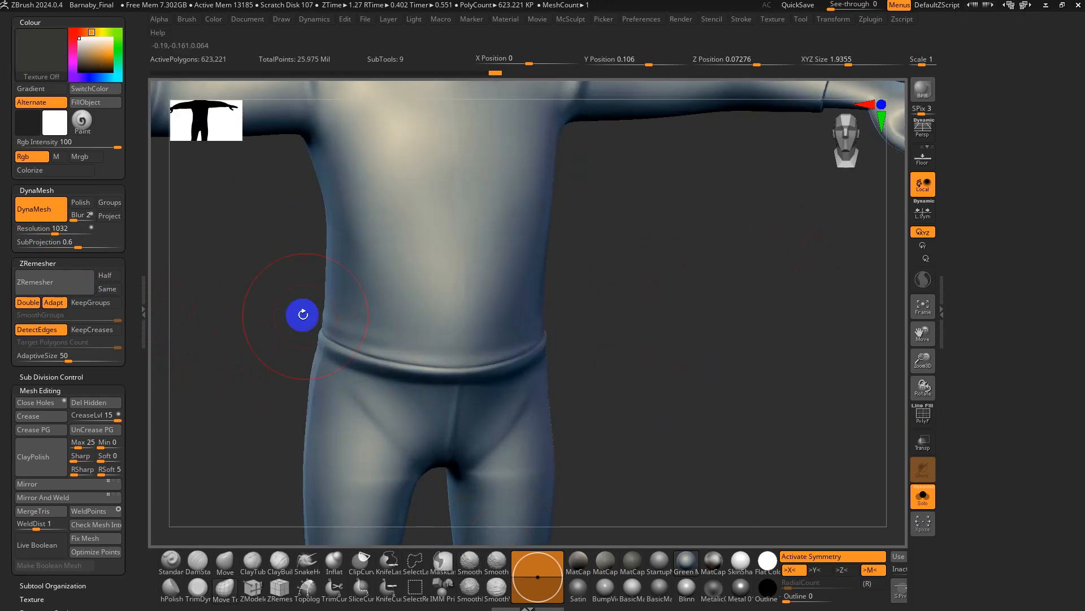
- Check the hand's finger detail, try DynaMesh with a blur of 0, and undo that remesh
mouse_move(303, 314)
mouse_down()
mouse_move(307, 337)
mouse_move(271, 390)
mouse_move(383, 310)
mouse_move(528, 303)
mouse_move(449, 299)
mouse_move(516, 307)
mouse_move(538, 259)
mouse_move(545, 278)
mouse_move(615, 325)
mouse_move(565, 354)
mouse_move(488, 335)
mouse_up()
key(d)
key(shift+d)
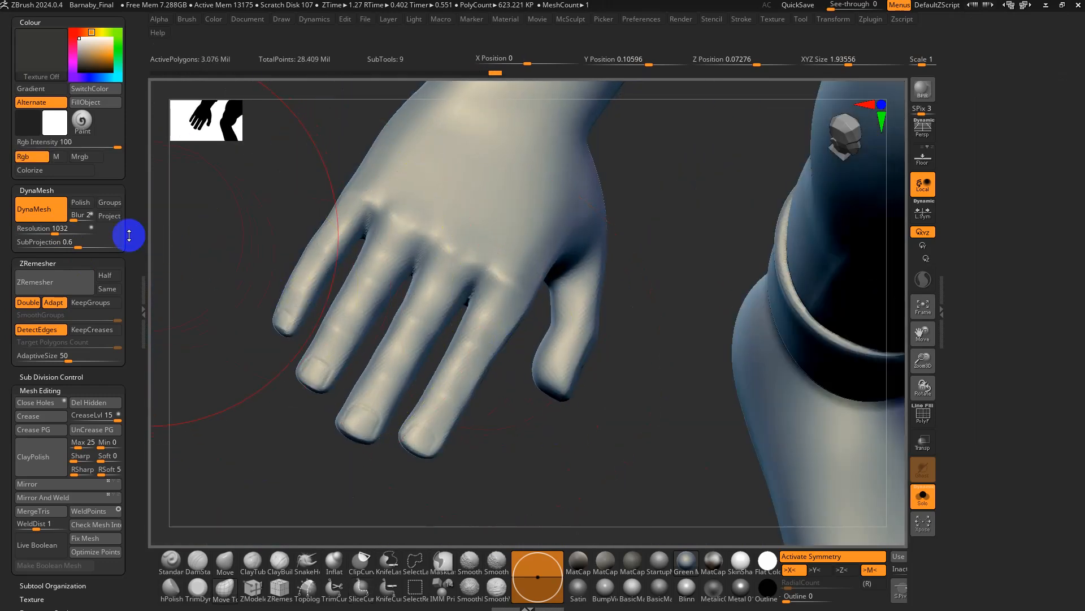
drag(81, 216, 72, 214)
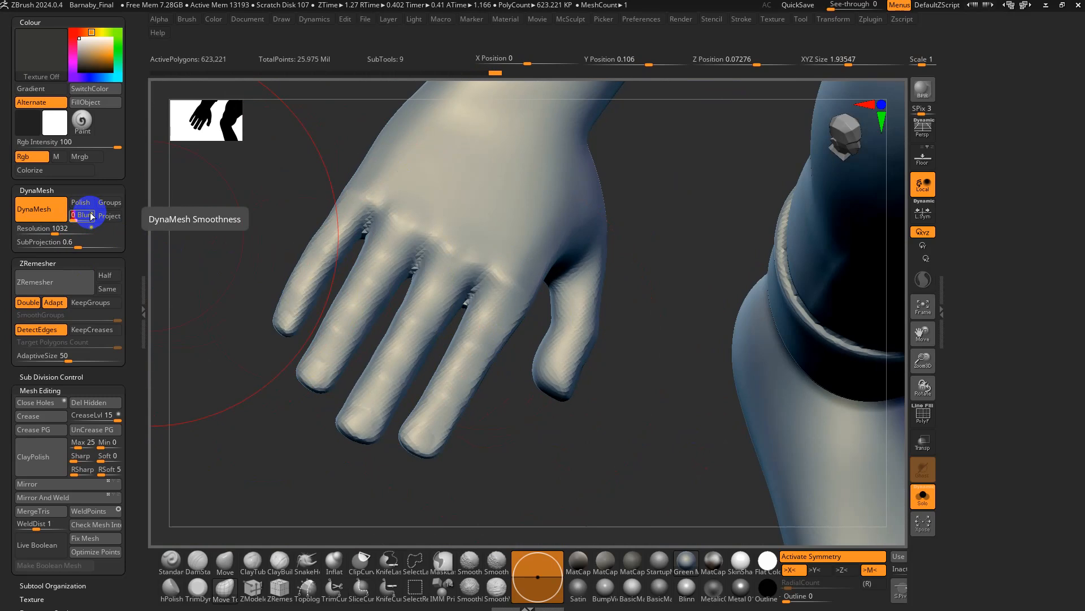
key(ctrl+z)
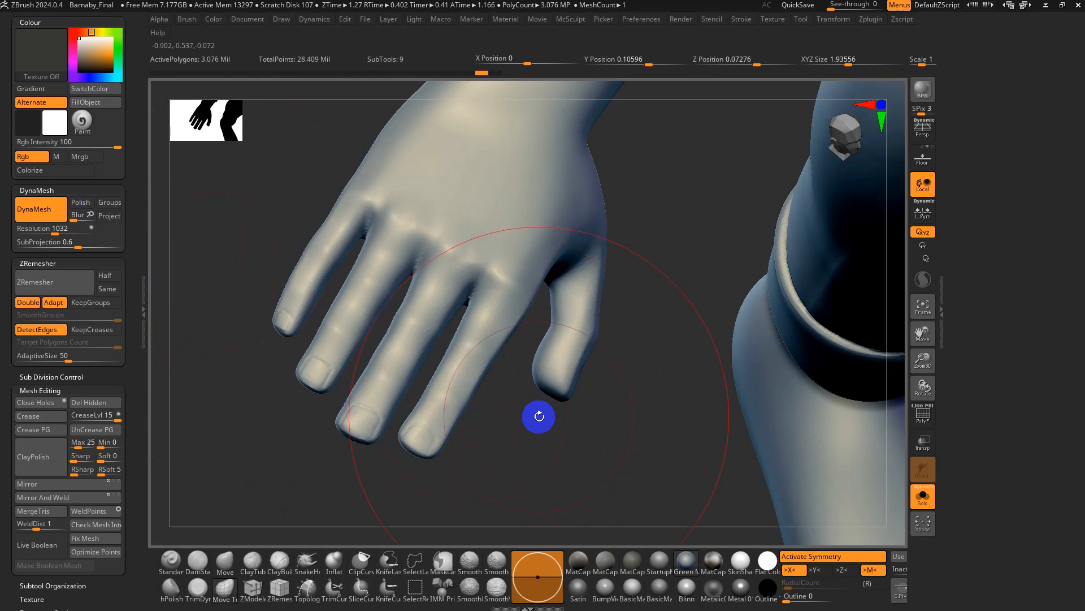
- Re-DynaMesh the body at resolution 1032 and display its polygroups from the front
ctrl+drag(597, 424, 514, 390)
key(shift+f)
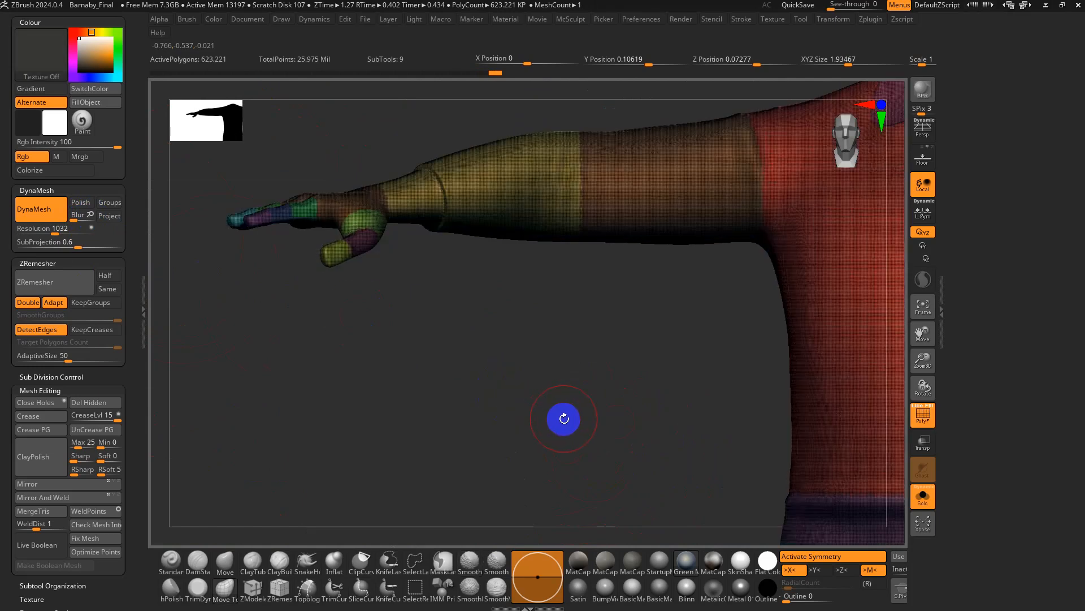
drag(564, 419, 495, 397)
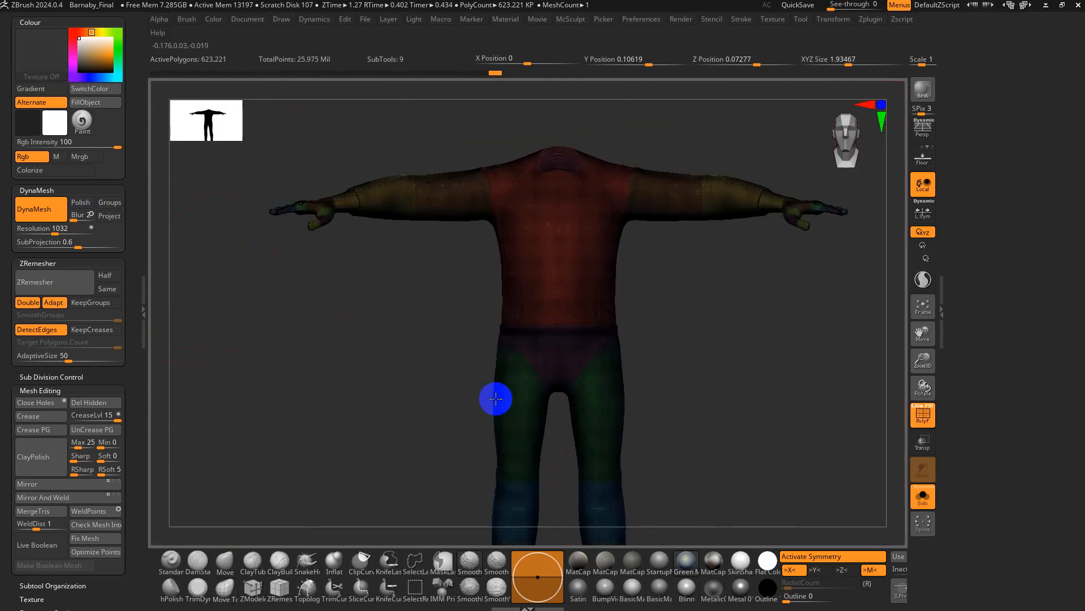
alt+drag(721, 422, 611, 299)
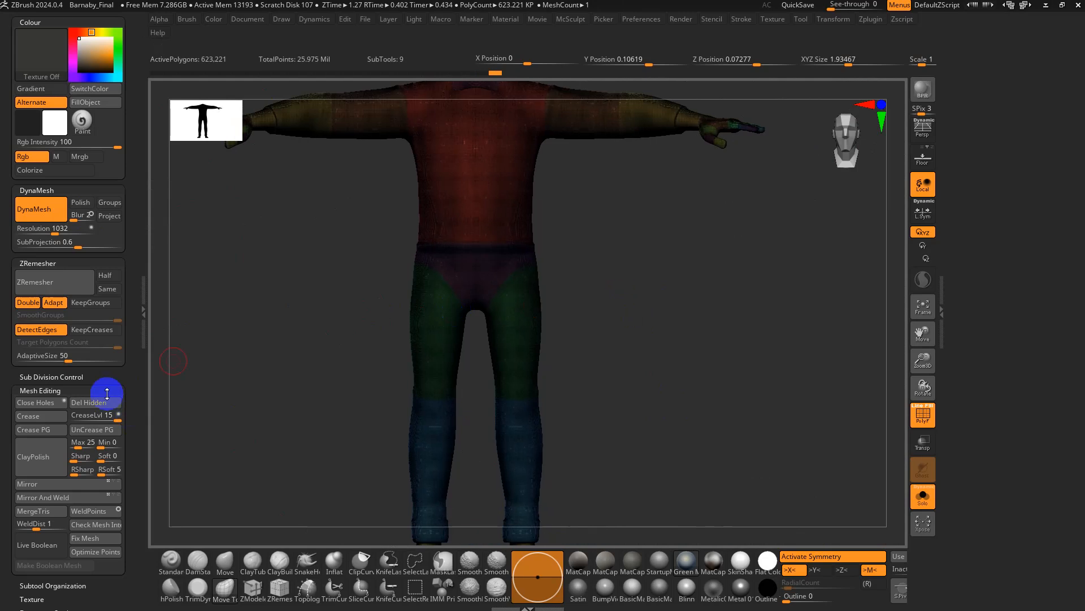
- Turn off DynaMesh and ZRemesh the body with Half and KeepGroups on, and Double and Adapt off
click(28, 211)
click(54, 303)
click(107, 276)
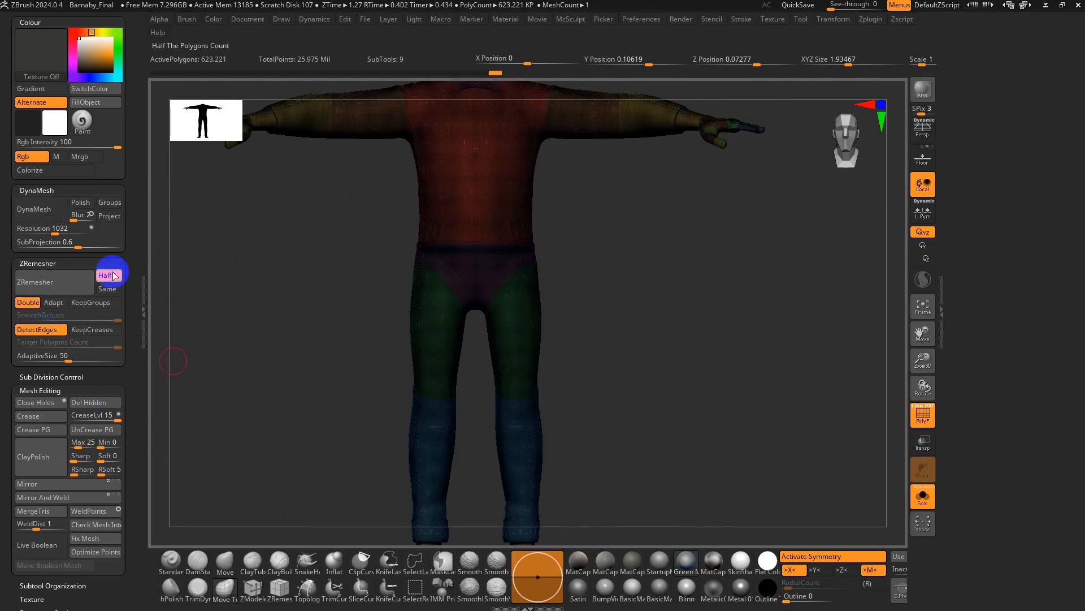
click(105, 304)
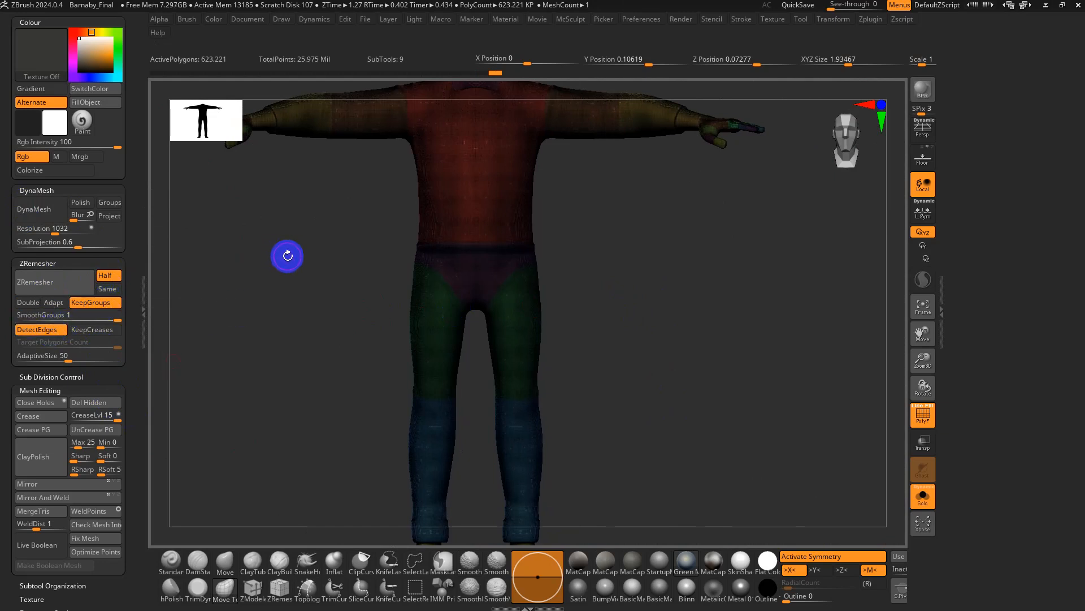
alt+drag(289, 255, 354, 508)
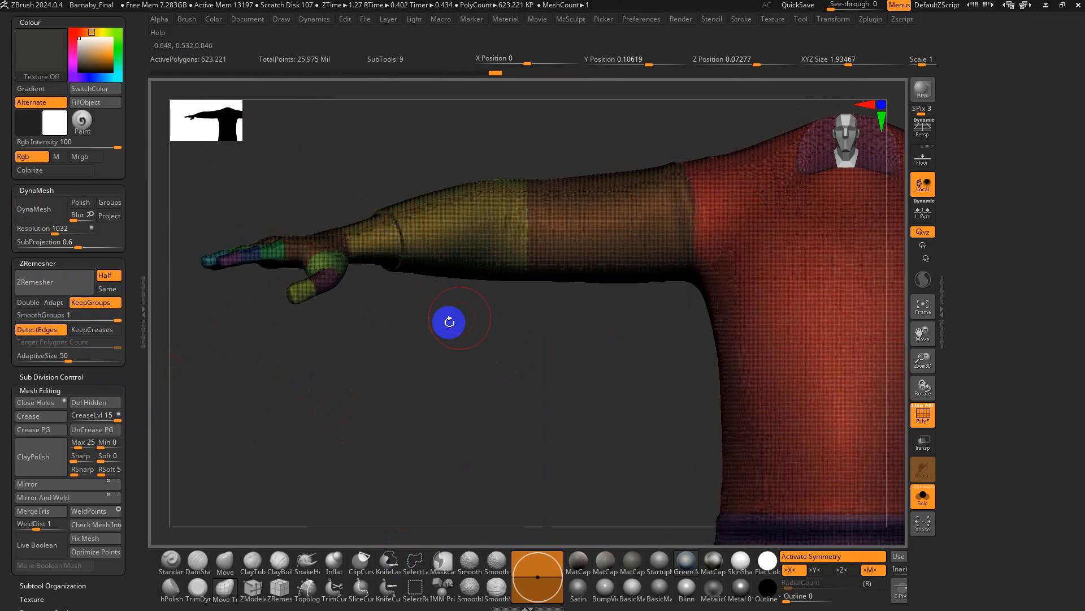
click(51, 284)
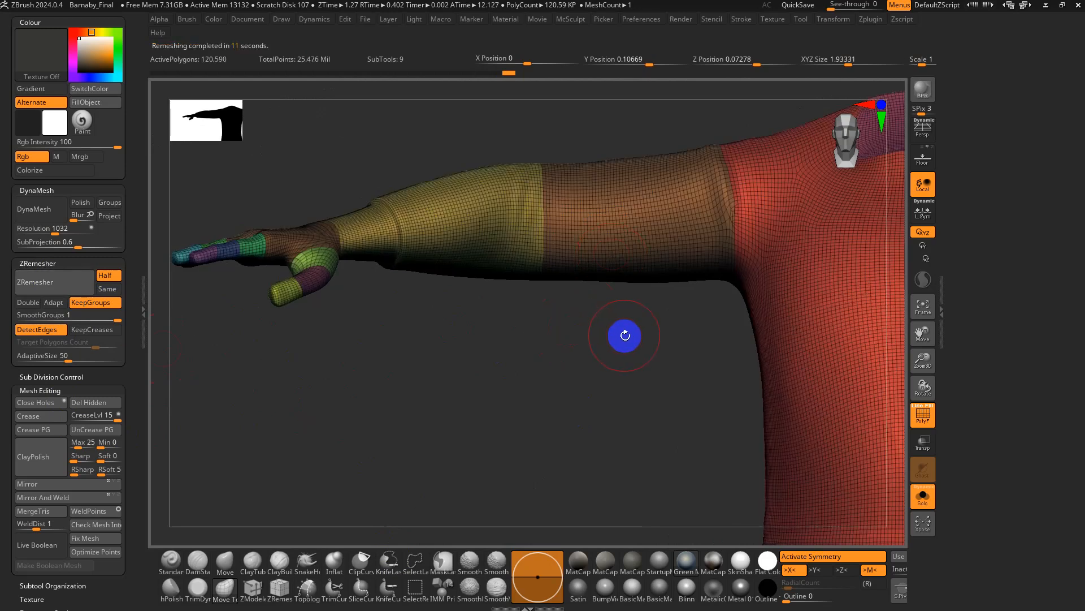
- Examine the remeshed topology and polygroup borders at the shoulder, waist, hips, legs and arm
mouse_move(624, 337)
alt+mouse_down()
mouse_move(782, 338)
mouse_move(322, 385)
alt+mouse_up()
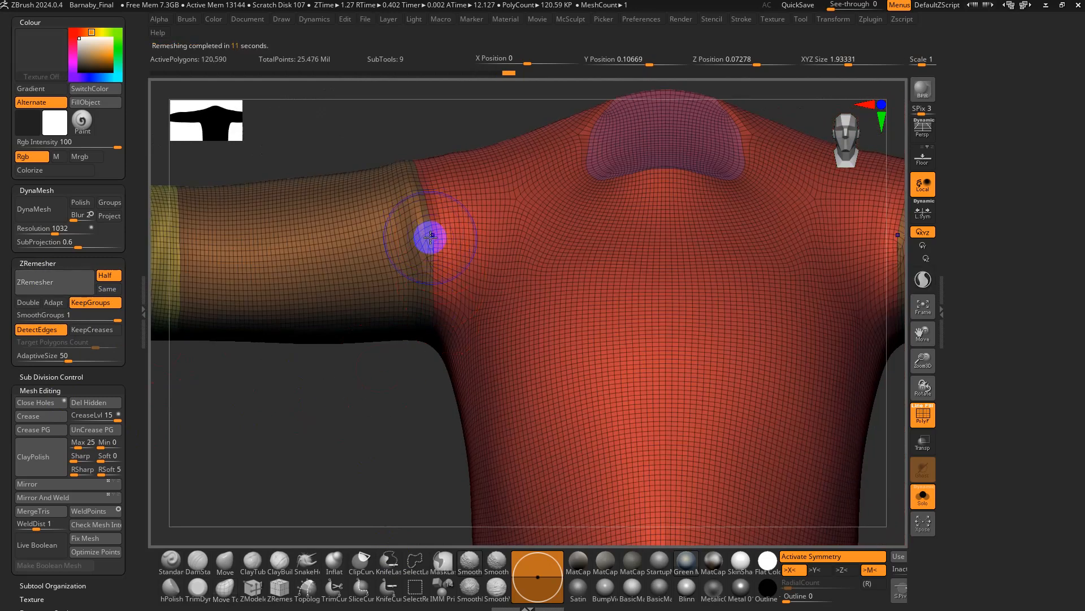
mouse_move(430, 238)
shift+mouse_down()
mouse_move(432, 210)
mouse_move(445, 214)
shift+mouse_up()
mouse_move(463, 243)
right_down()
mouse_move(439, 206)
mouse_move(390, 269)
mouse_move(421, 342)
right_up()
ctrl+right_drag(497, 373, 601, 194)
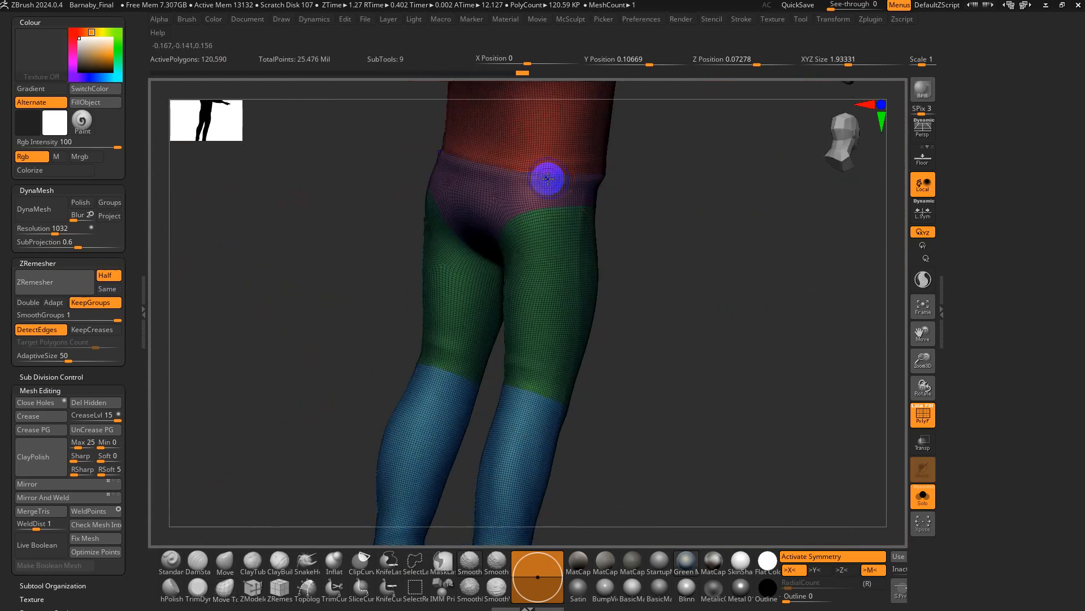
shift+drag(548, 179, 493, 169)
mouse_move(595, 208)
right_down()
mouse_move(531, 187)
mouse_move(518, 283)
right_up()
right_click(518, 292)
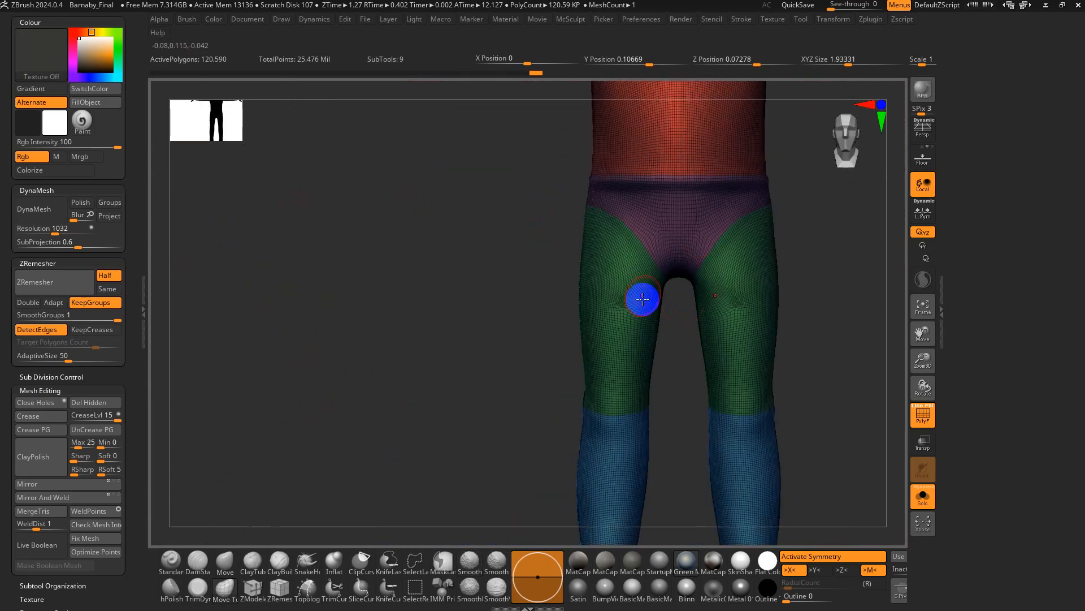
alt+right_drag(643, 299, 493, 268)
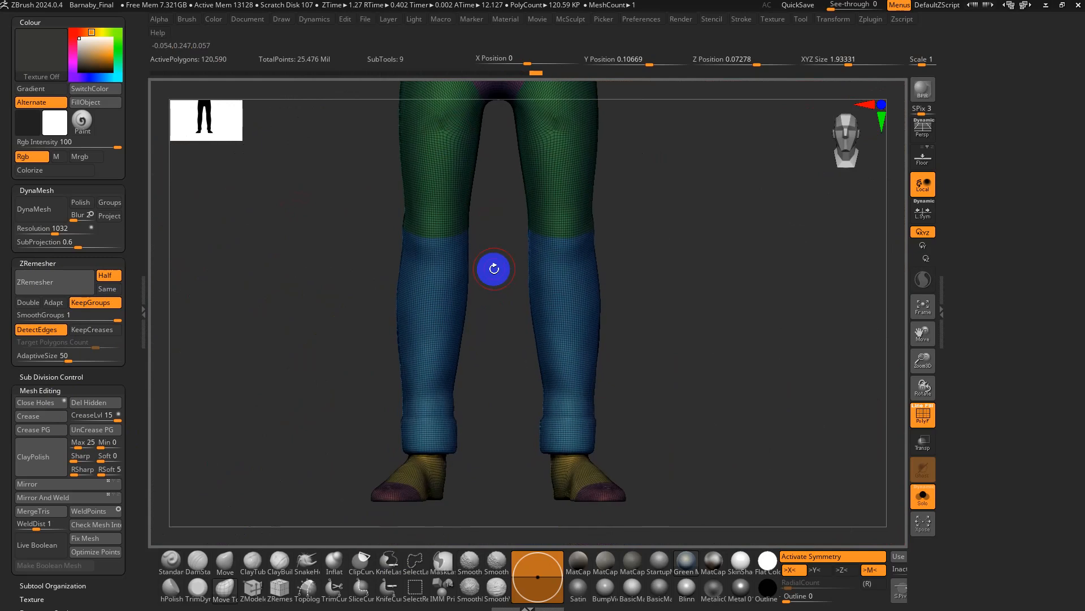
mouse_move(511, 262)
right_down()
mouse_move(511, 313)
mouse_move(482, 264)
mouse_move(520, 194)
mouse_move(518, 276)
mouse_move(380, 327)
mouse_move(393, 358)
mouse_move(339, 288)
mouse_move(380, 304)
mouse_move(346, 366)
mouse_move(521, 273)
right_up()
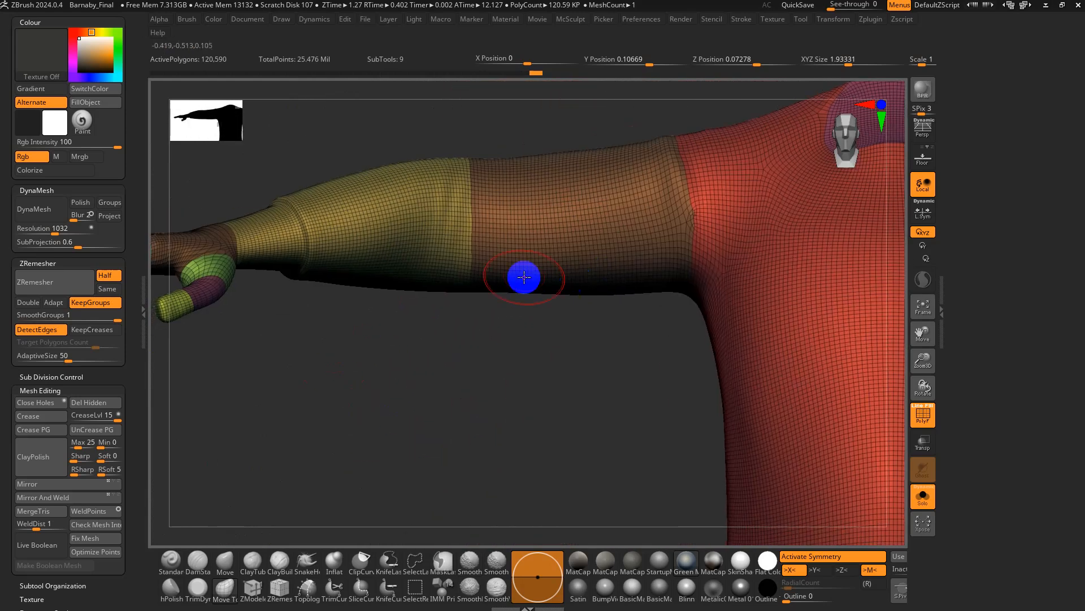
- Turn off DetectEdges, crease the edge loop at the sleeve cuff with the ZModeler brush's Crease edge action, and enable KeepCreases
click(49, 330)
ctrl+right_drag(364, 244, 593, 273)
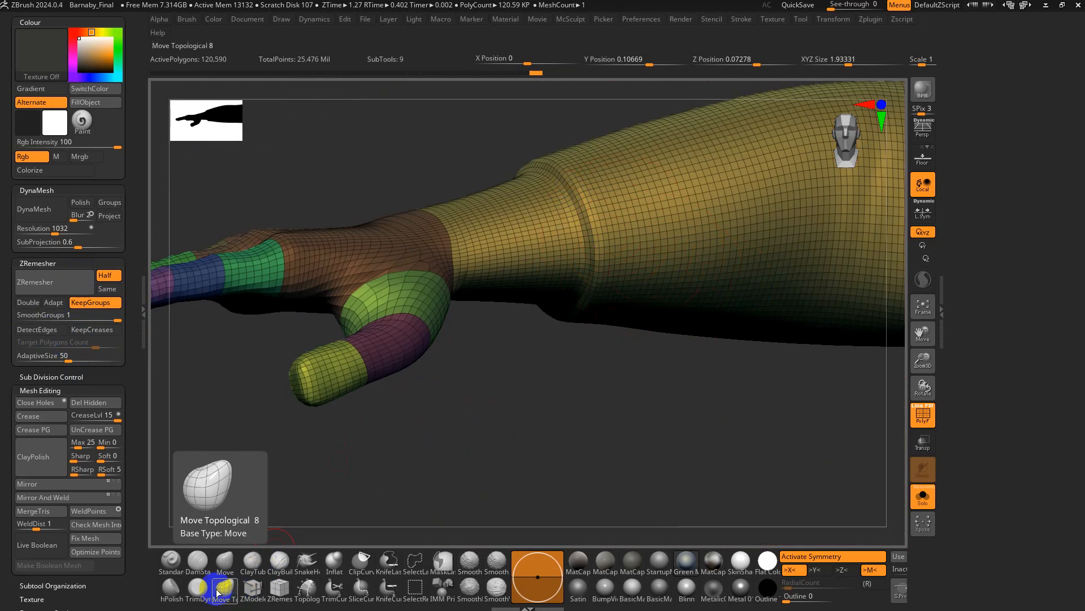
click(251, 590)
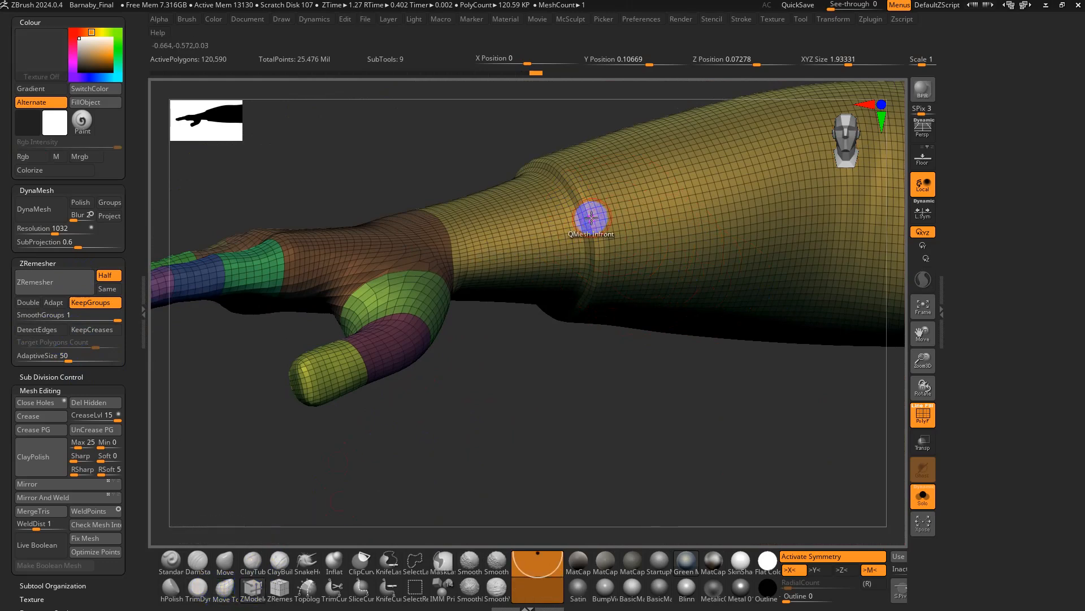
key(space)
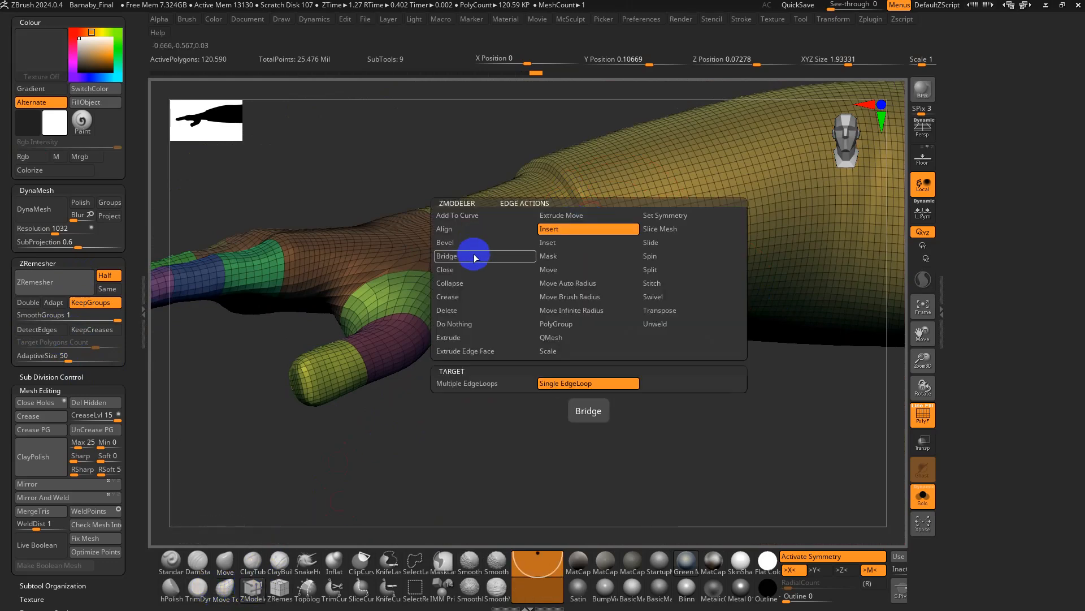
click(463, 297)
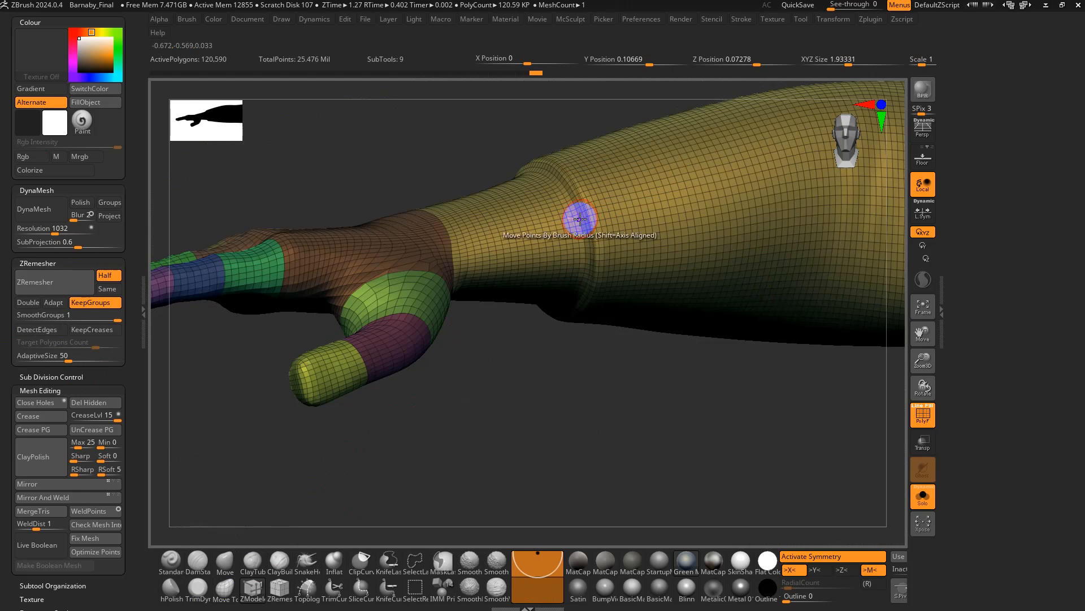
click(579, 217)
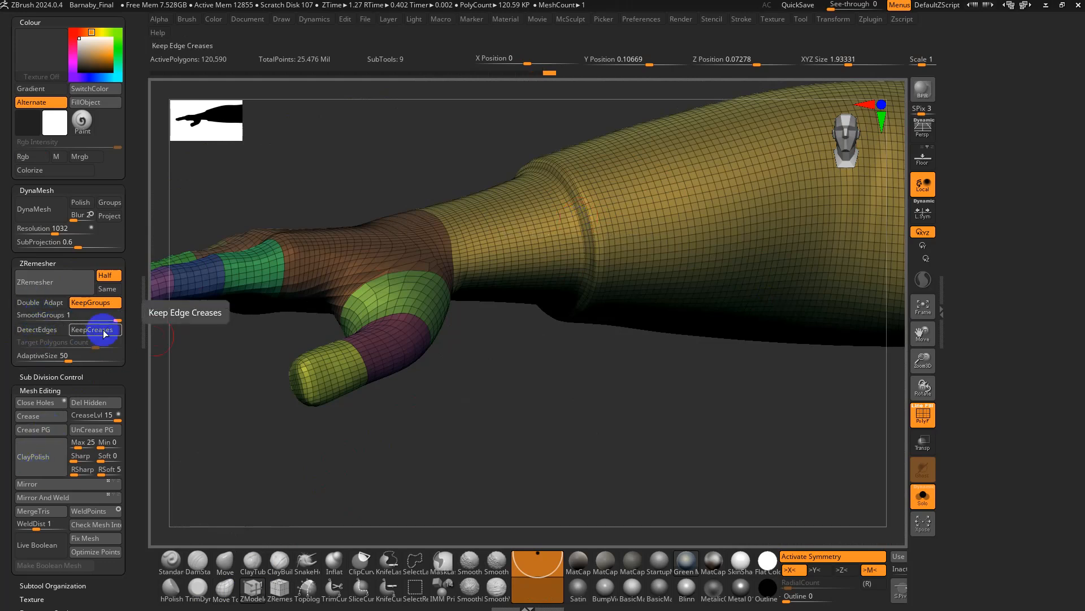
click(92, 329)
- Examine the mesh at the hips, trouser cuffs, ankles, legs, waist and arm for other edges that need creasing
drag(472, 329, 470, 176)
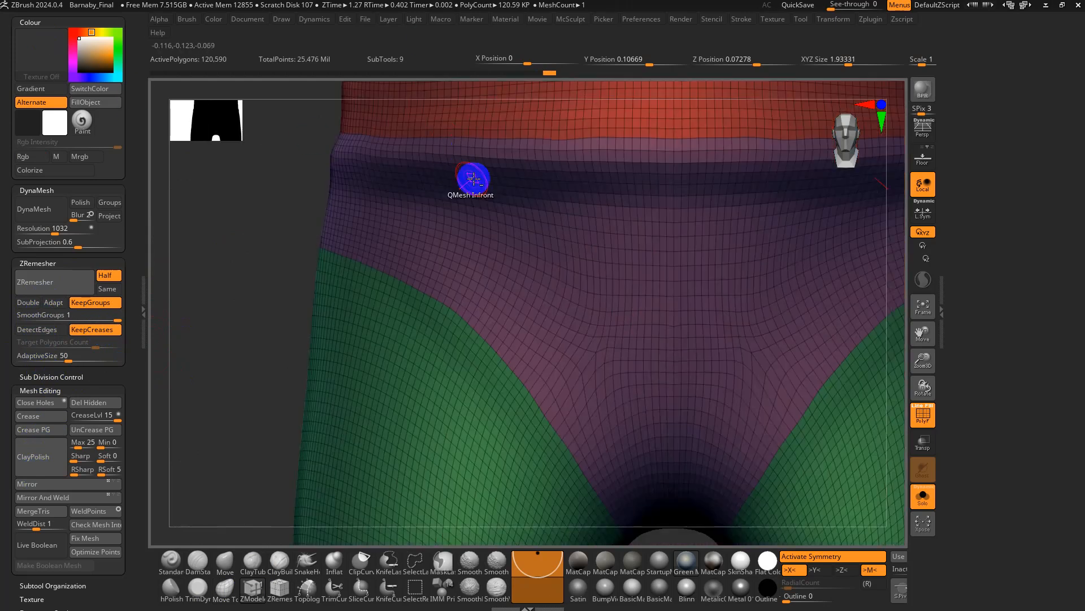
alt+right_drag(514, 226, 461, 5)
alt+right_drag(491, 497, 506, 5)
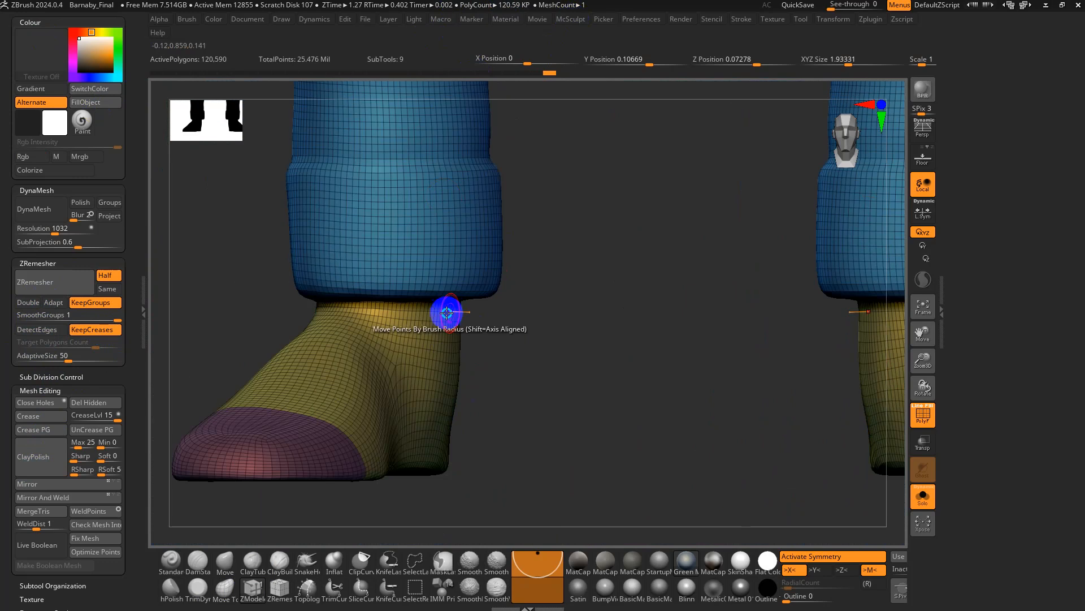
mouse_move(446, 310)
right_down()
mouse_move(424, 249)
mouse_move(426, 307)
right_up()
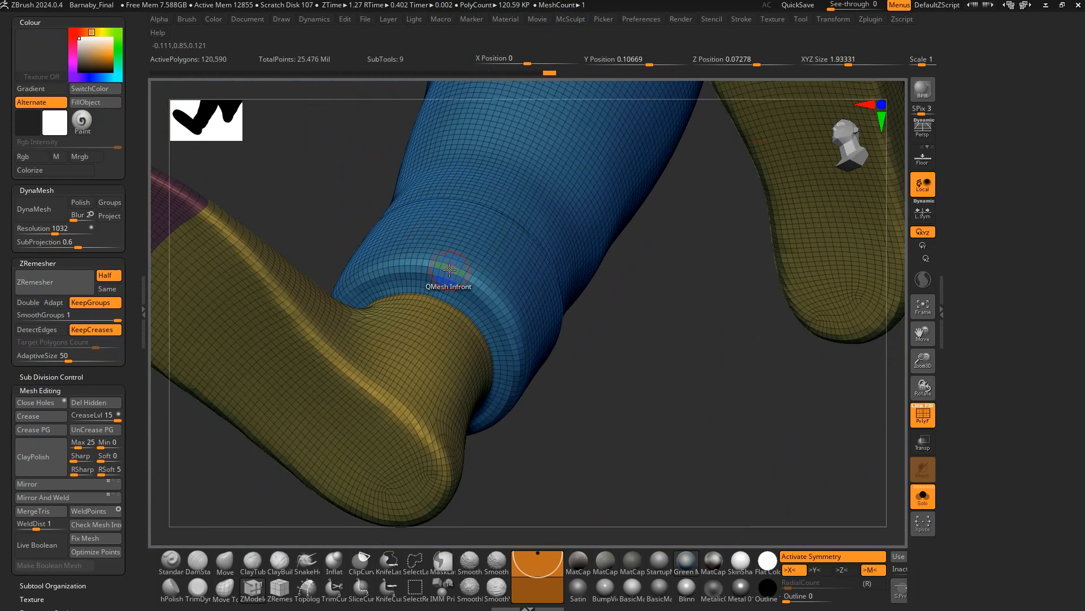
ctrl+right_drag(444, 270, 434, 307)
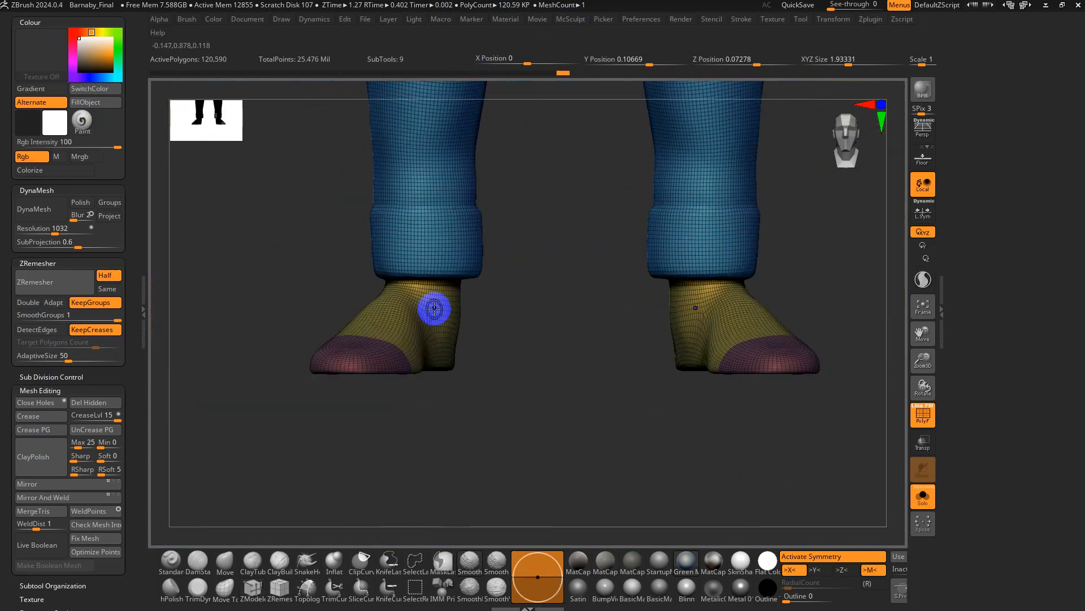
alt+right_drag(373, 218, 509, 407)
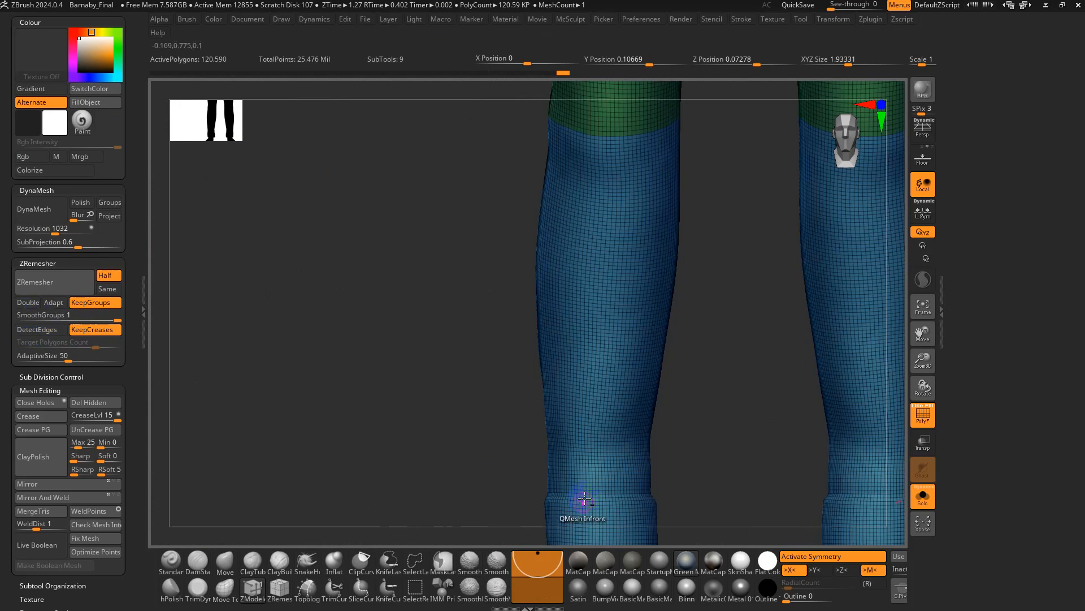
alt+right_drag(585, 499, 513, 423)
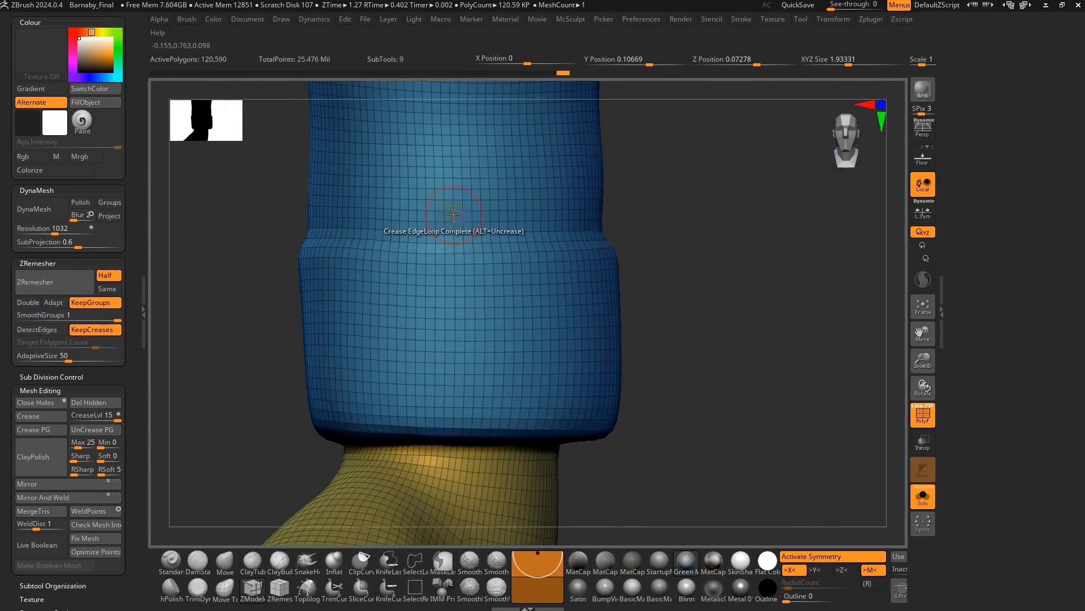
alt+right_drag(441, 195, 601, 536)
alt+right_drag(611, 198, 615, 545)
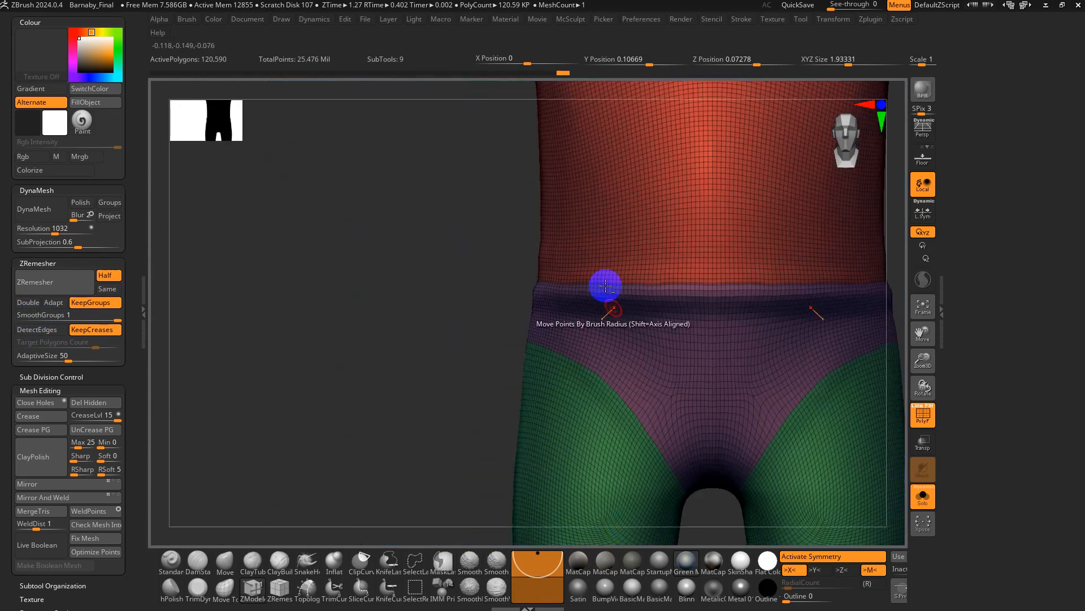
alt+right_drag(588, 237, 628, 598)
alt+right_drag(616, 331, 672, 480)
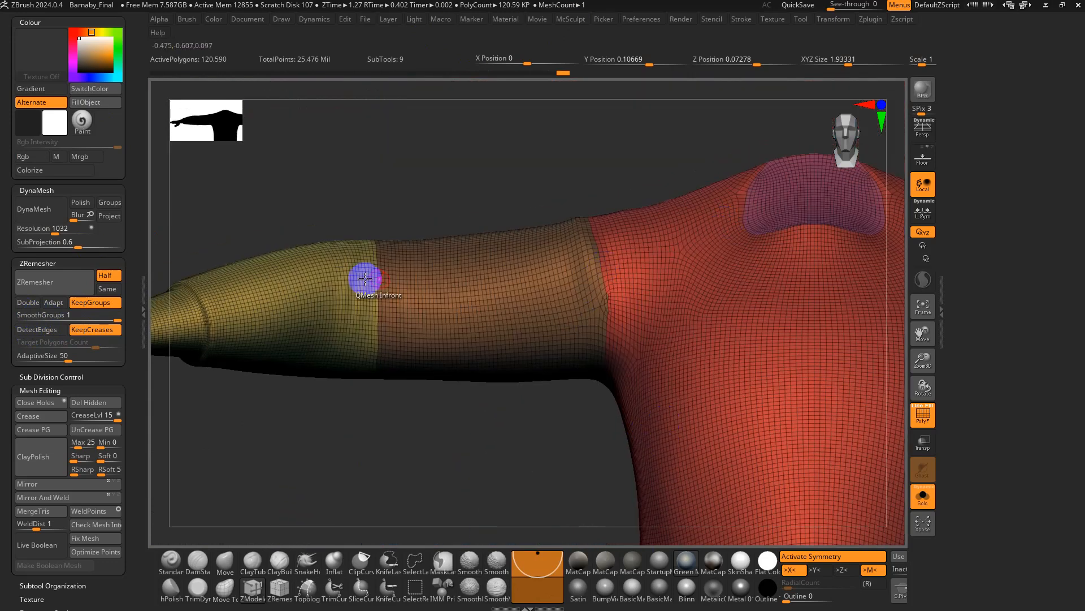
- ZRemesh the body with Half, KeepGroups and KeepCreases on, and check the cuff and hand with and without polyframe
click(39, 289)
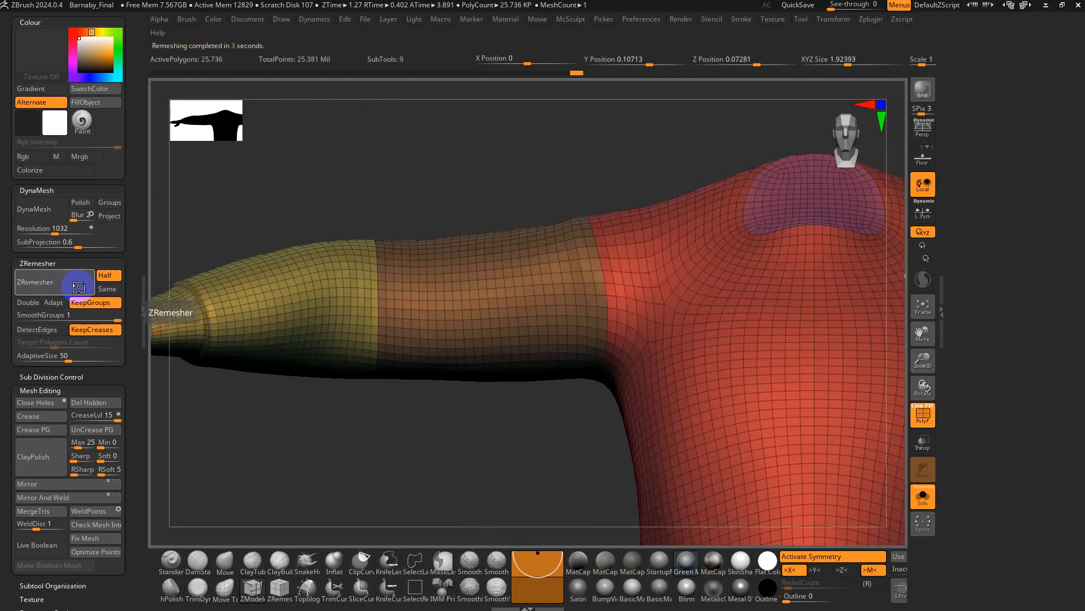
alt+right_drag(532, 339, 558, 302)
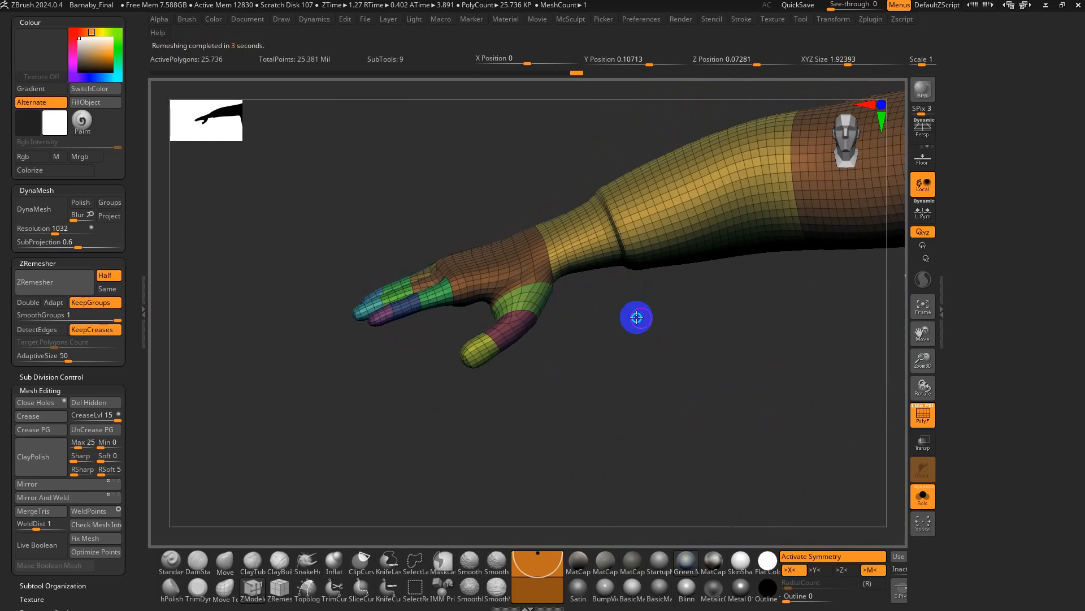
alt+right_drag(637, 317, 607, 363)
key(shift+f)
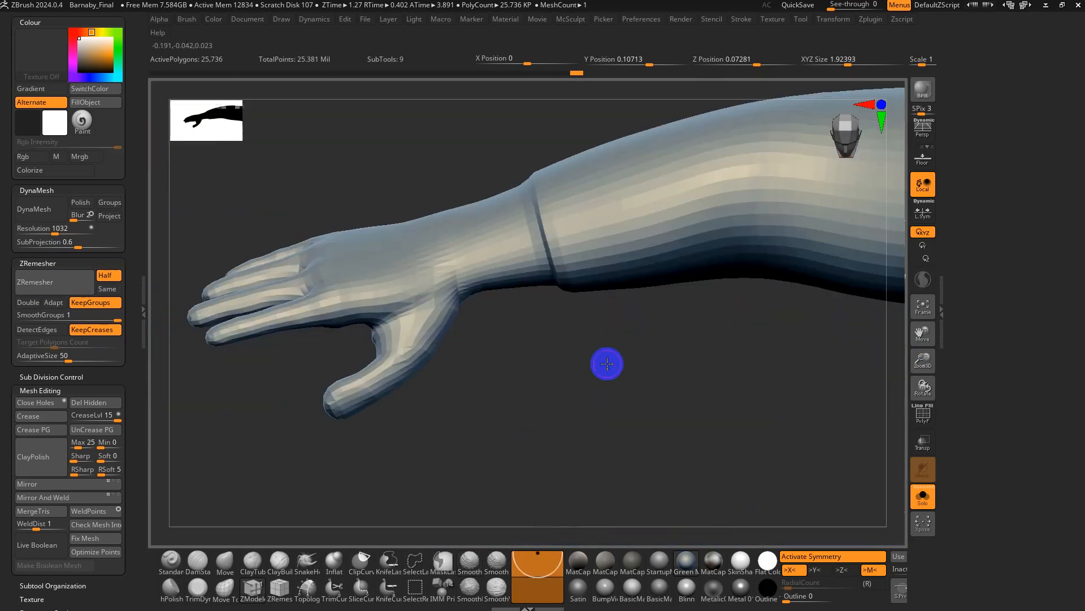
key(shift+f)
right_drag(453, 346, 485, 301)
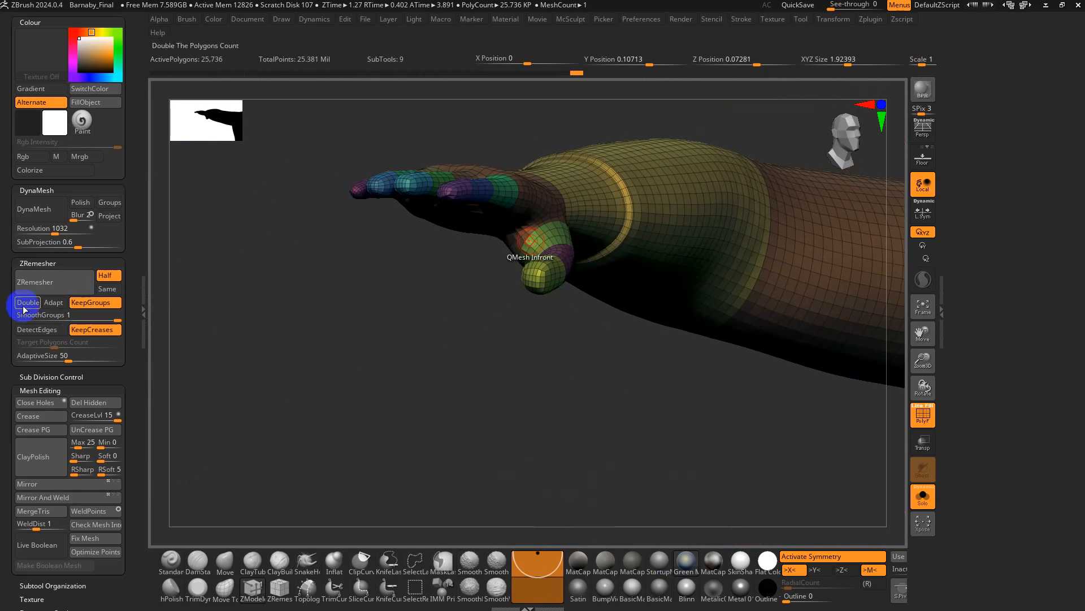
- Set SmoothGroups to 0 and ZRemesh the body again with Same instead of Half
drag(45, 317, 14, 317)
click(107, 289)
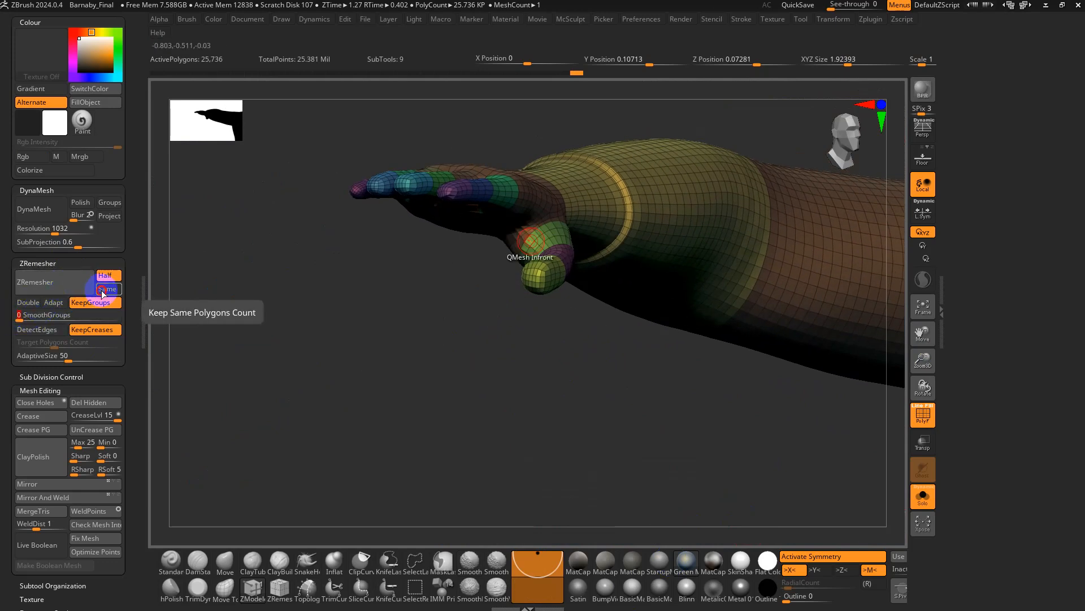
click(54, 285)
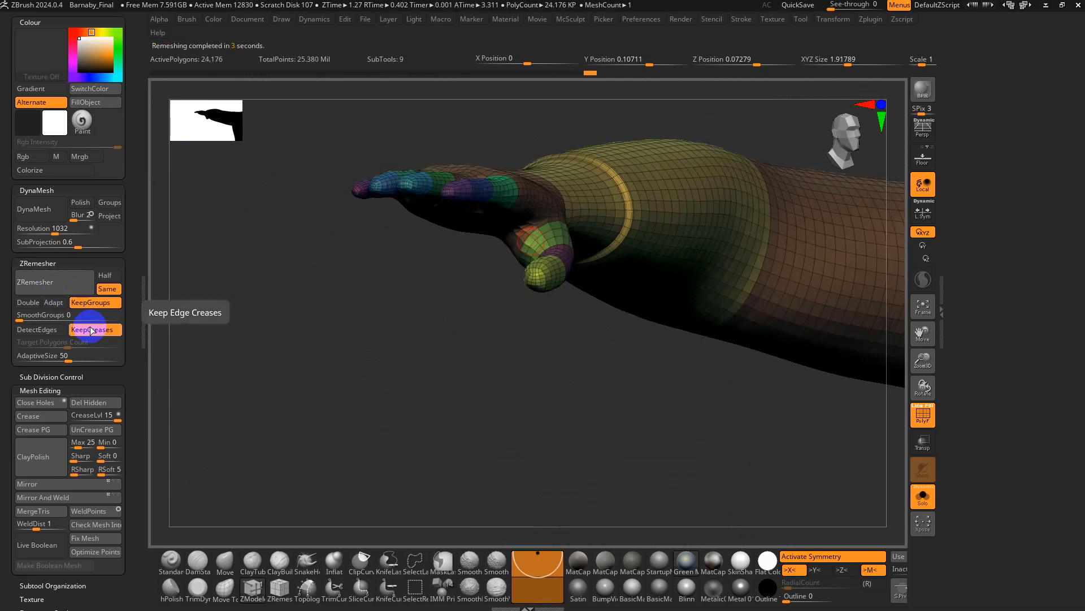
- Examine the remeshed topology around the cuff, thumb and fingers, and then across the whole body
drag(334, 339, 305, 358)
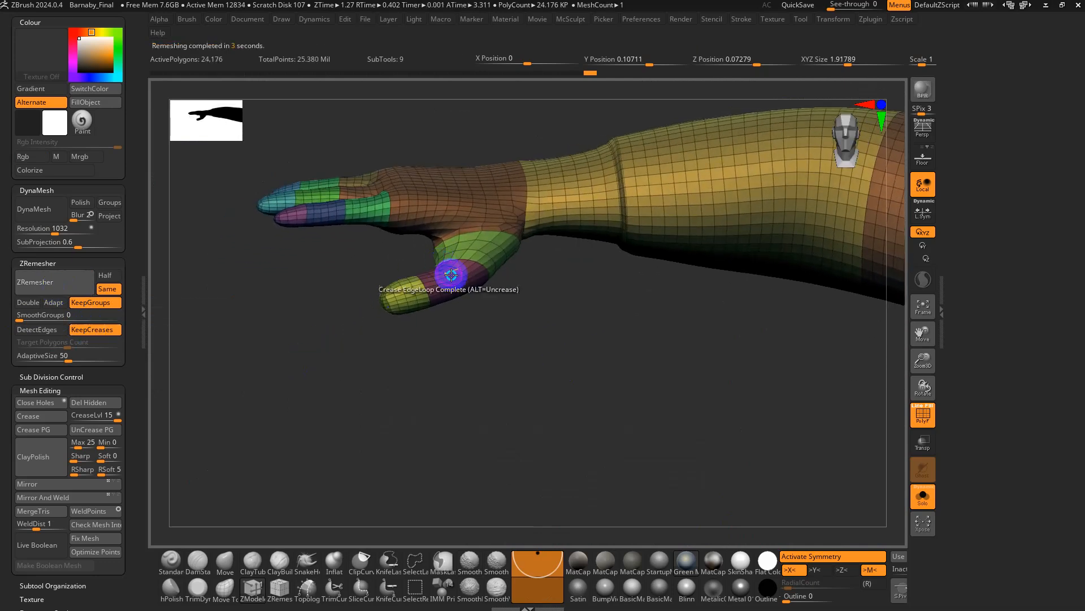
drag(506, 308, 556, 365)
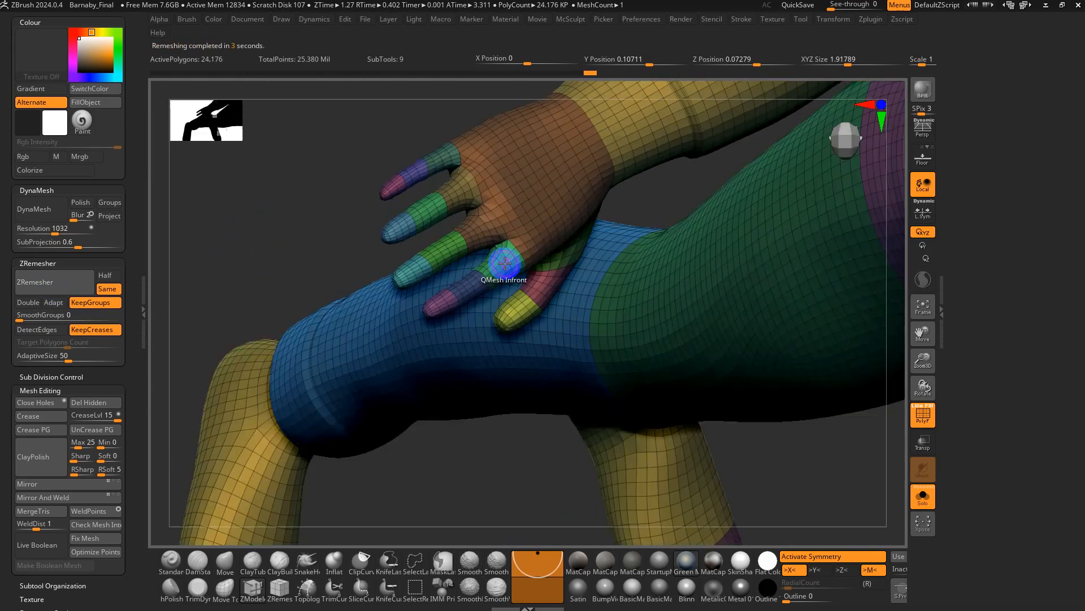
shift+drag(491, 234, 498, 244)
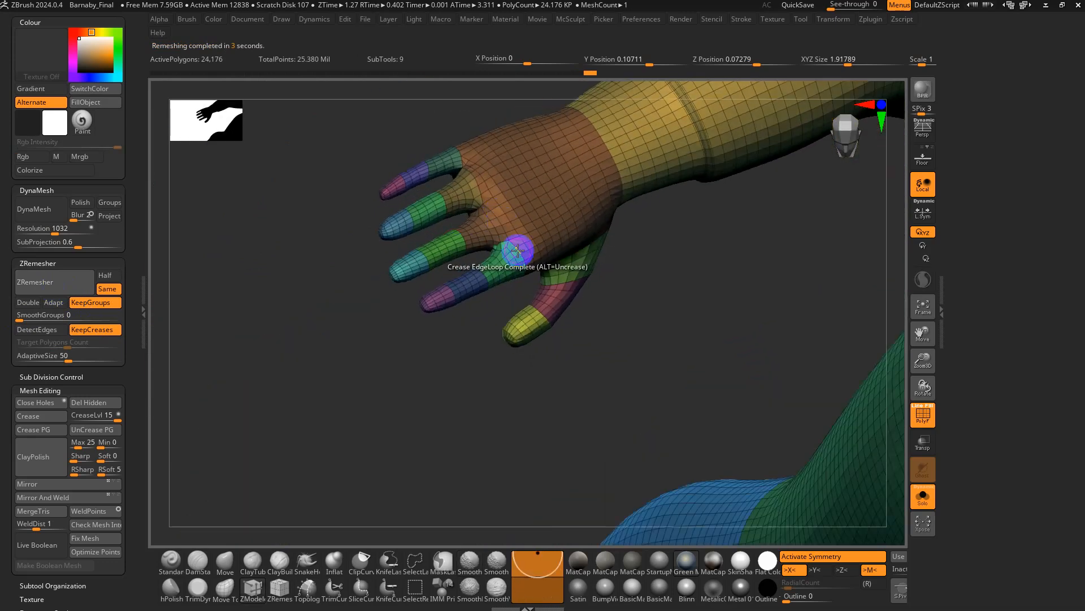
ctrl+right_drag(516, 220, 467, 186)
alt+right_drag(801, 378, 320, 361)
ctrl+right_drag(320, 360, 547, 253)
shift+right_drag(593, 306, 636, 294)
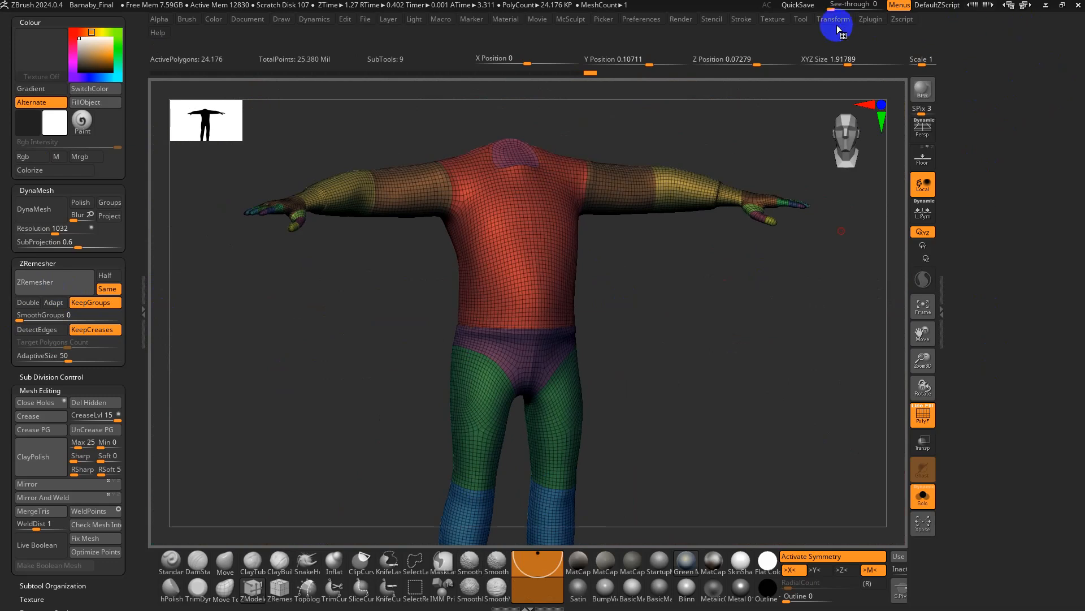
- Dock the Tool palette, show the hands2 subtool and turn off Solo to display the other parts alongside the remeshed body
click(801, 19)
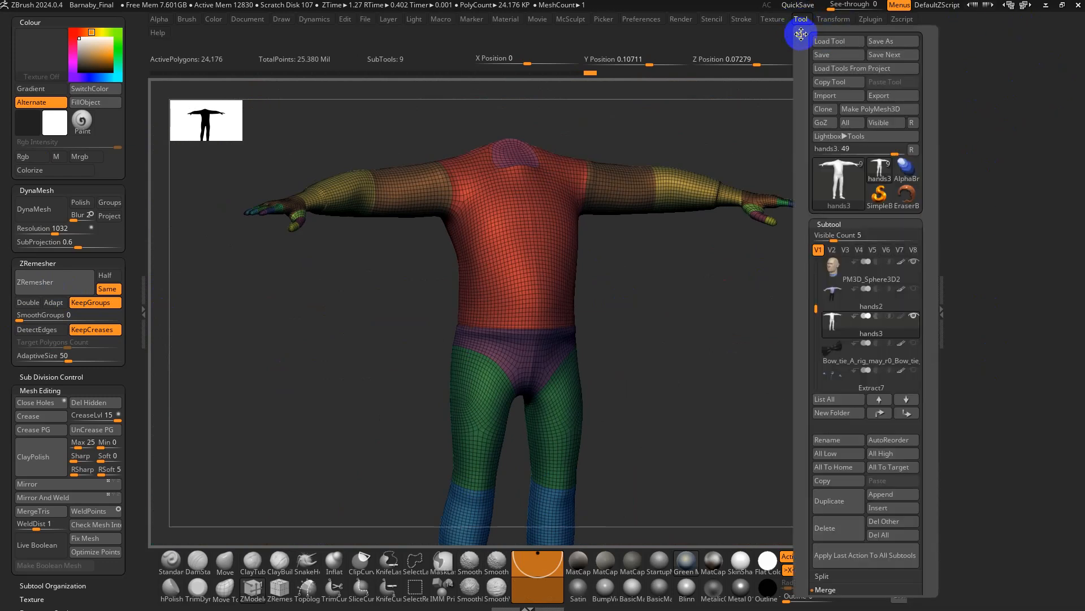
click(801, 33)
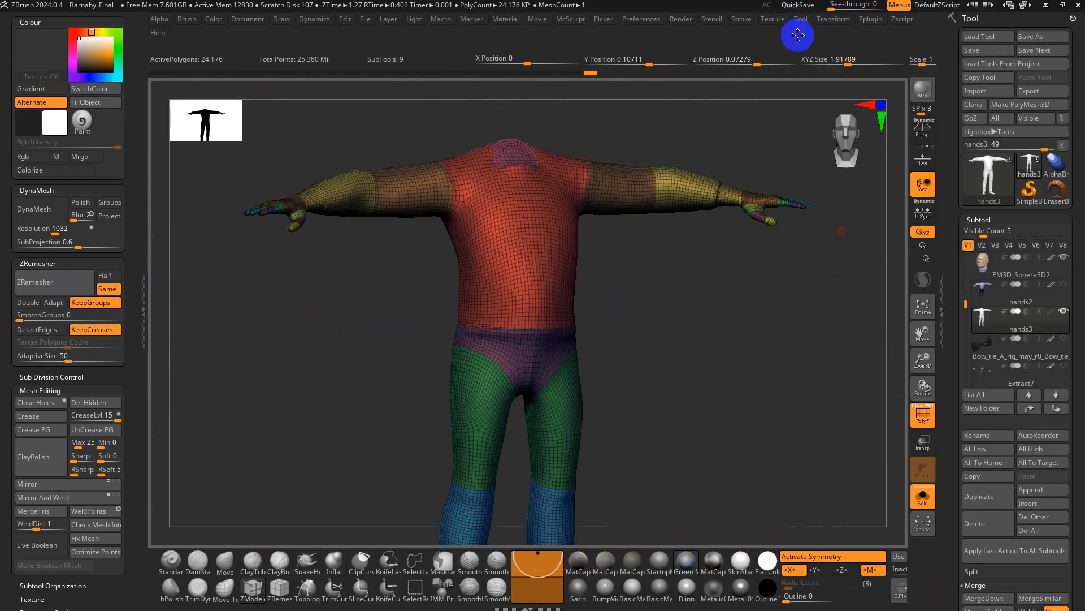
click(1066, 289)
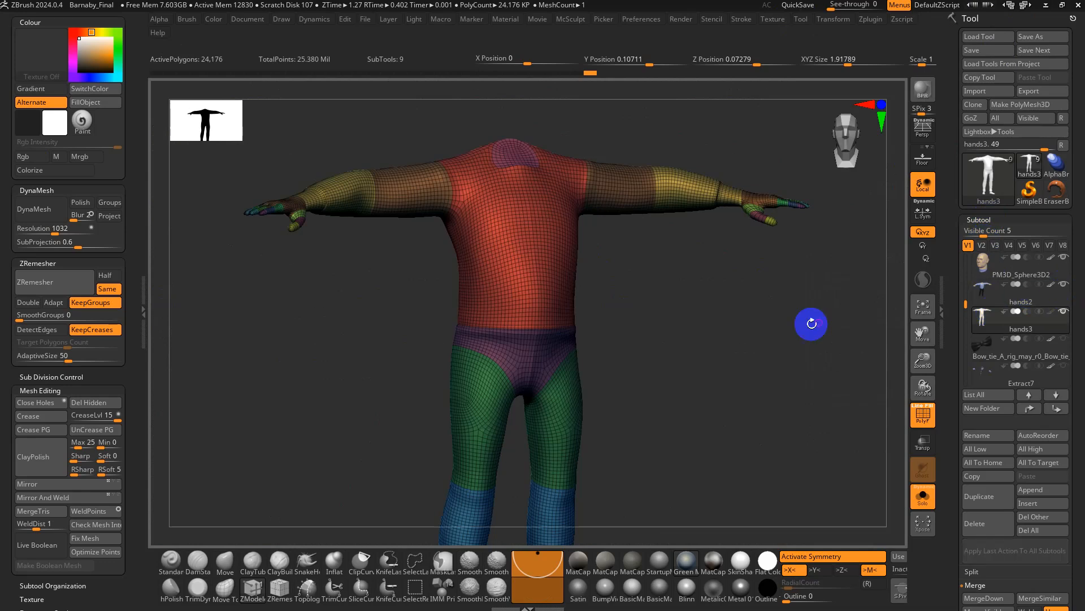
click(925, 500)
drag(789, 421, 892, 383)
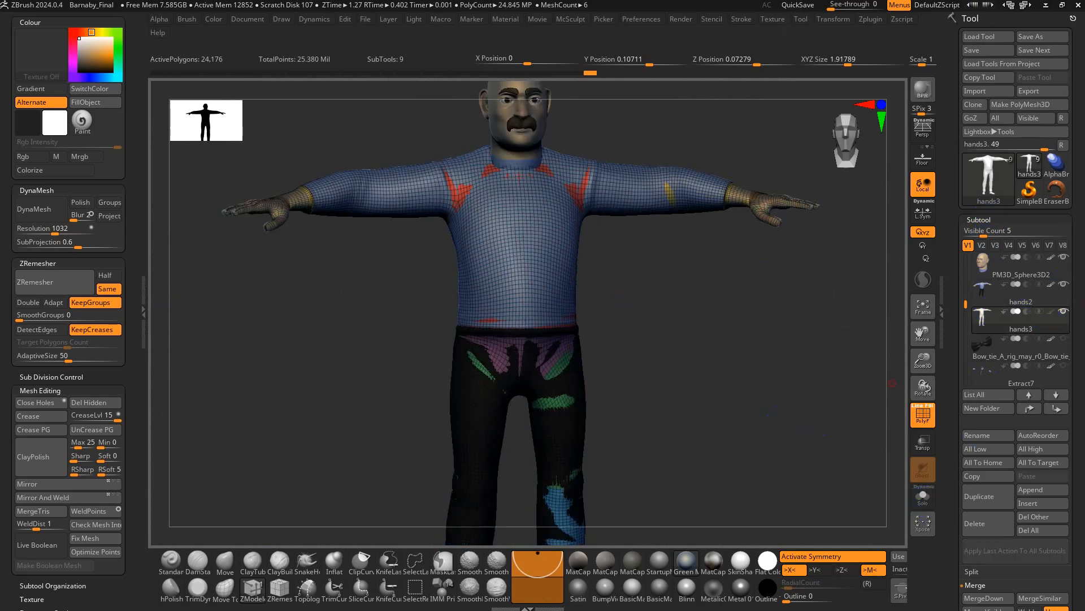
- Hide the head subtool and turn off the polyframe display to inspect the overlapping bodies at the neck and shoulders
click(1063, 257)
drag(828, 285, 797, 433)
alt+drag(780, 492, 793, 460)
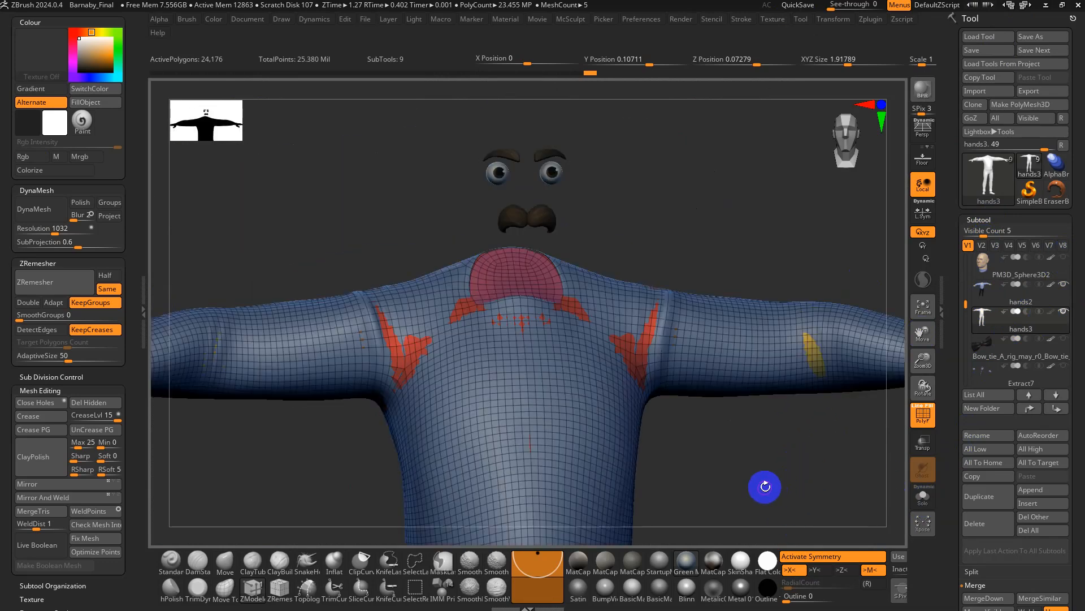
key(shift+f)
alt+drag(729, 470, 705, 425)
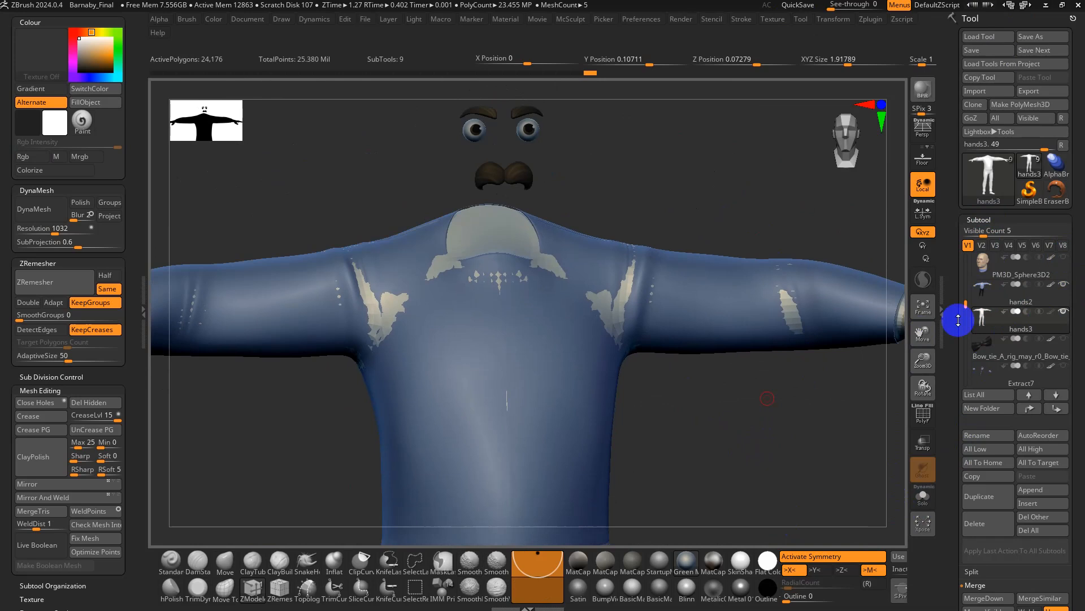
- Hide every subtool except hands3, show hands2 again, and frame the two bodies
mouse_move(966, 298)
mouse_down()
mouse_move(962, 249)
mouse_move(961, 309)
mouse_up()
shift+click(1063, 284)
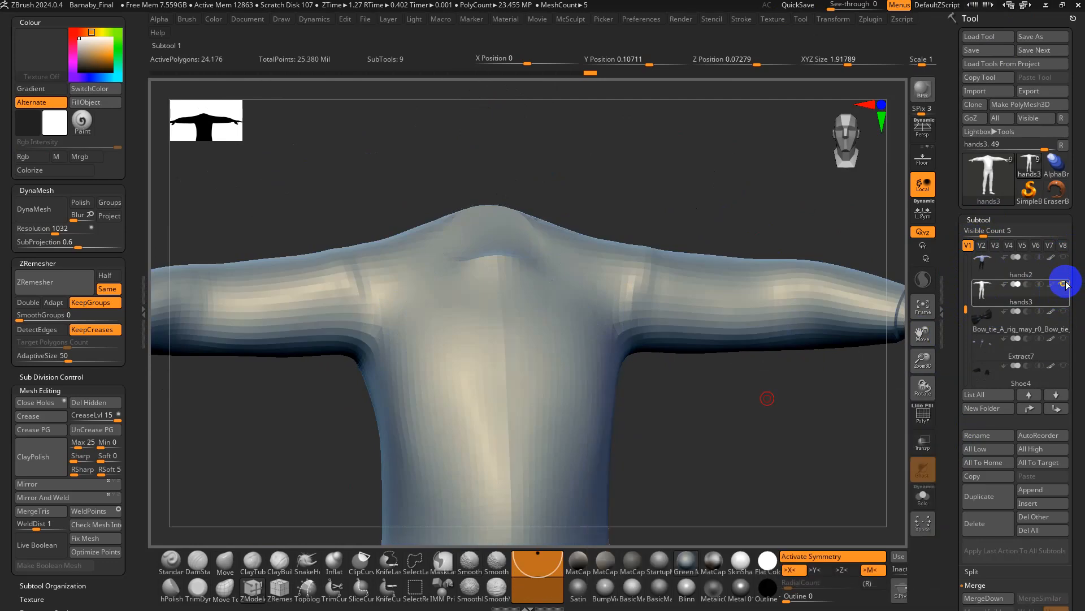
click(1064, 258)
key(f)
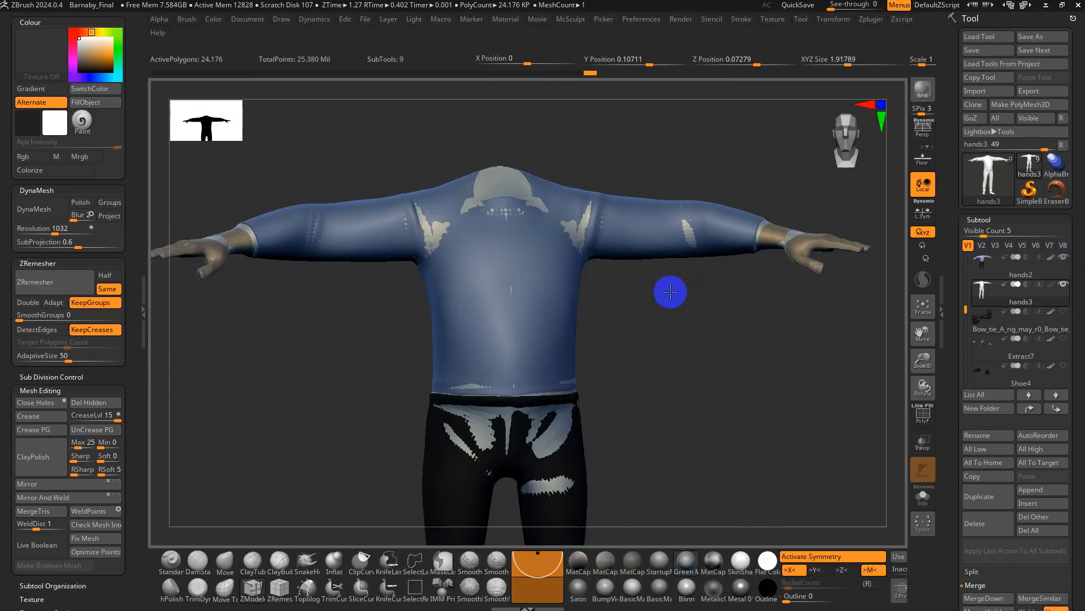
- Isolate the bodies with Solo and compare the detail of hands2 with the low-poly hands3, ending with hands3 active
click(934, 512)
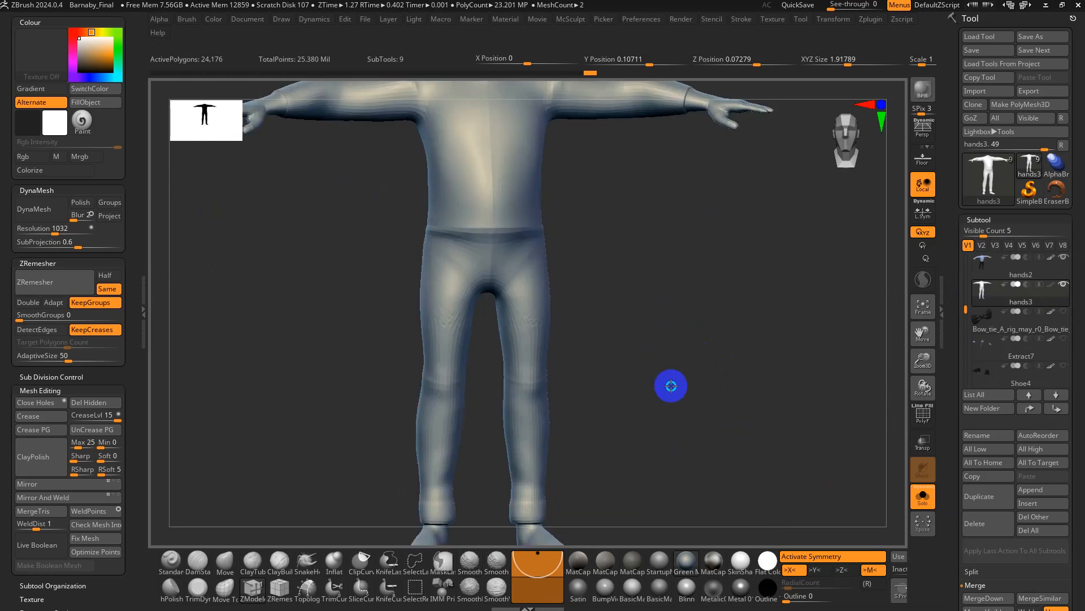
key(shift+f)
key(shift+f)
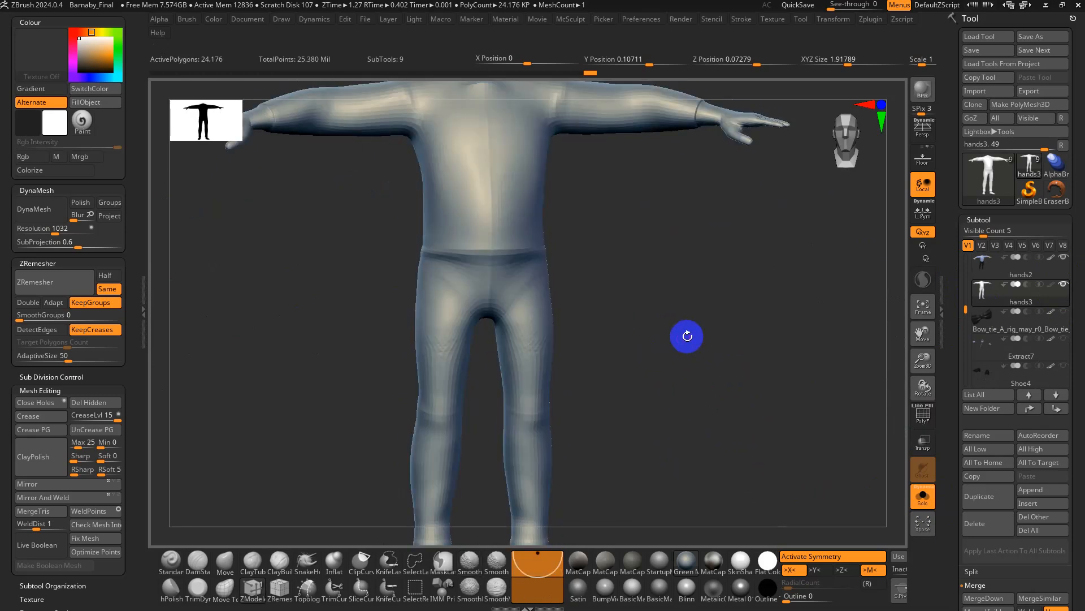
click(979, 267)
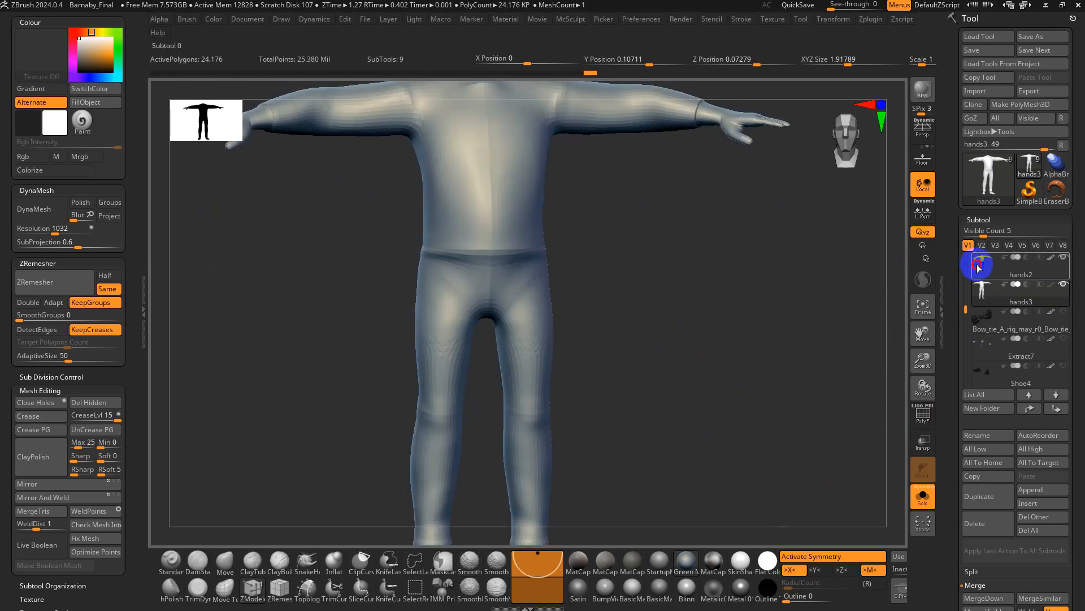
drag(731, 308, 548, 245)
drag(480, 264, 557, 273)
click(982, 300)
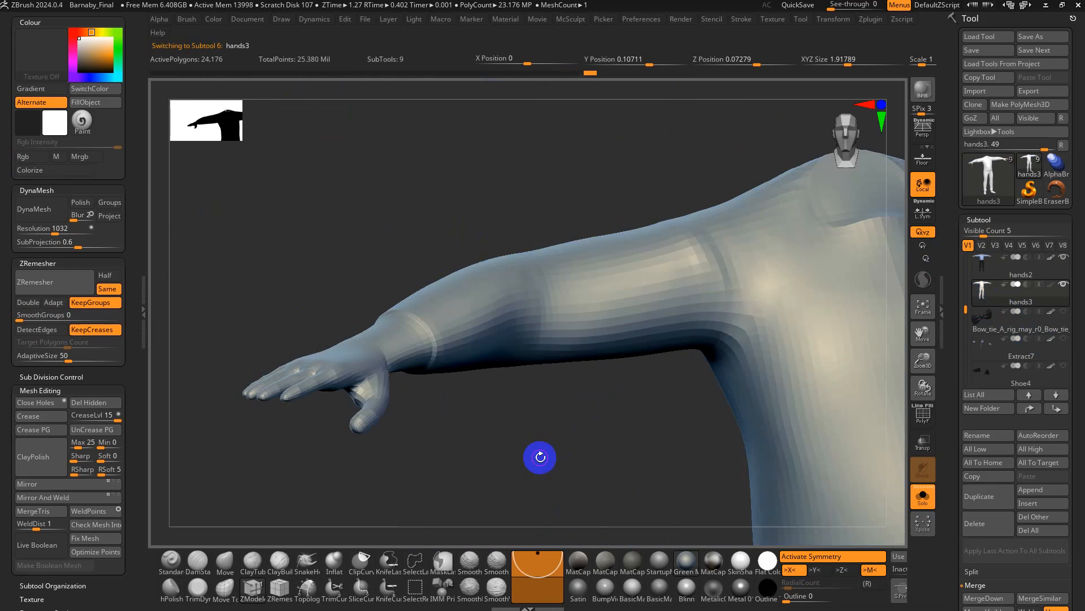
- Display the other visible subtools alongside hands3 to check the overlap, frame the figure, and isolate hands3 again with Solo
alt+drag(540, 459, 396, 312)
click(922, 496)
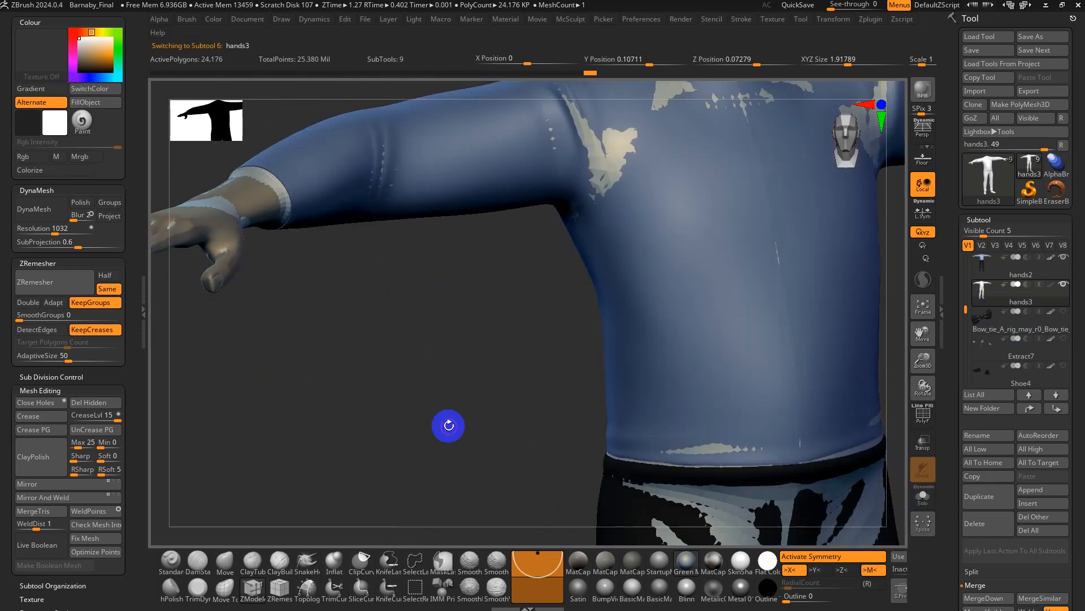
drag(426, 358, 426, 368)
key(f)
click(923, 495)
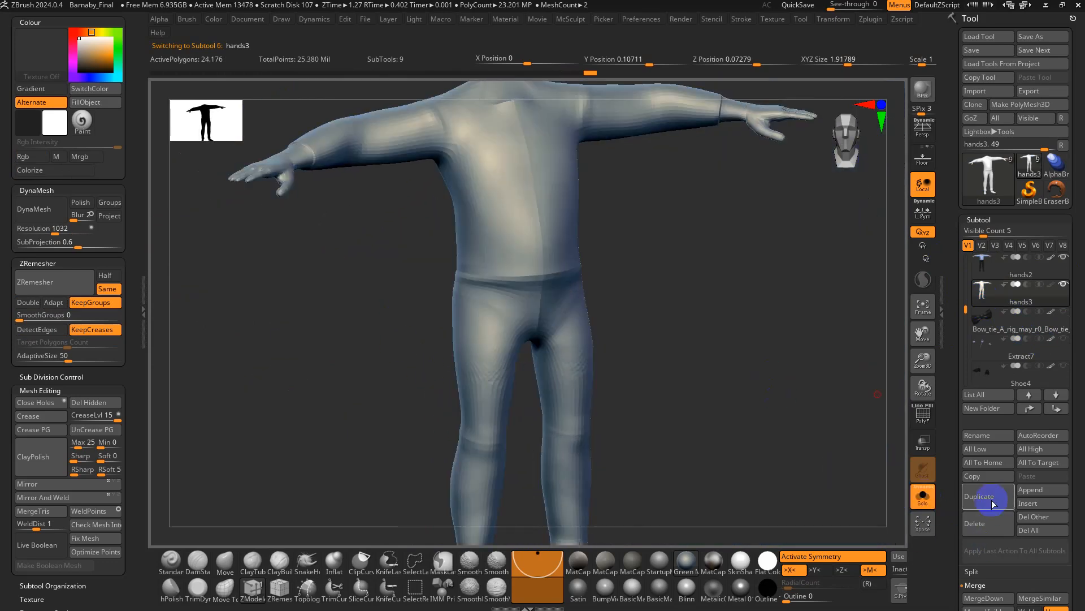
- Project the hands2 detail onto hands3 with ProjectAll, always accepting the PolyPaint projection, and inspect the sleeve and neck
drag(947, 550, 957, 465)
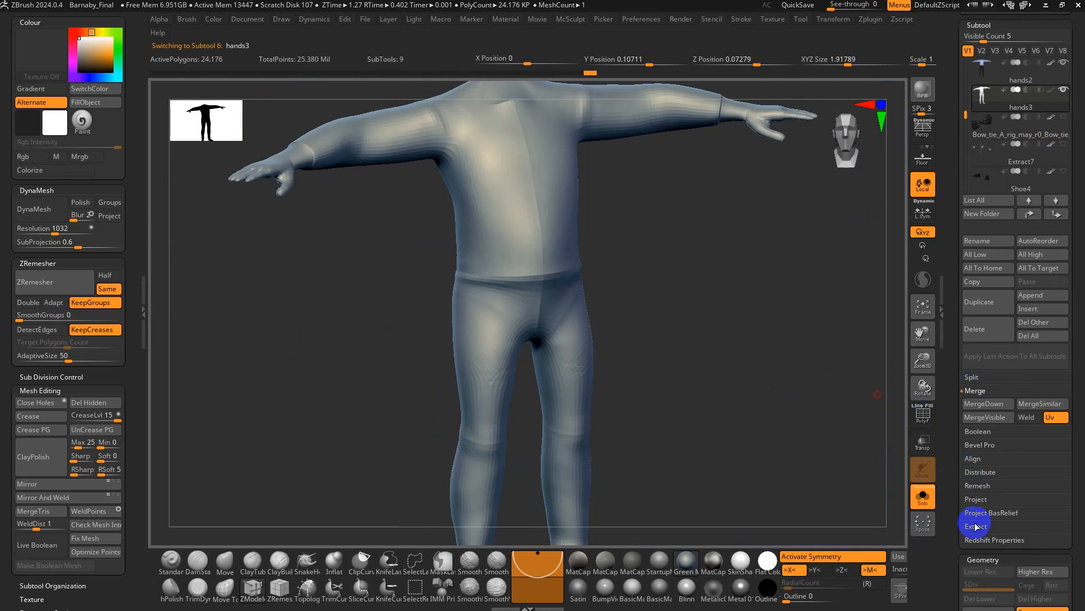
click(977, 499)
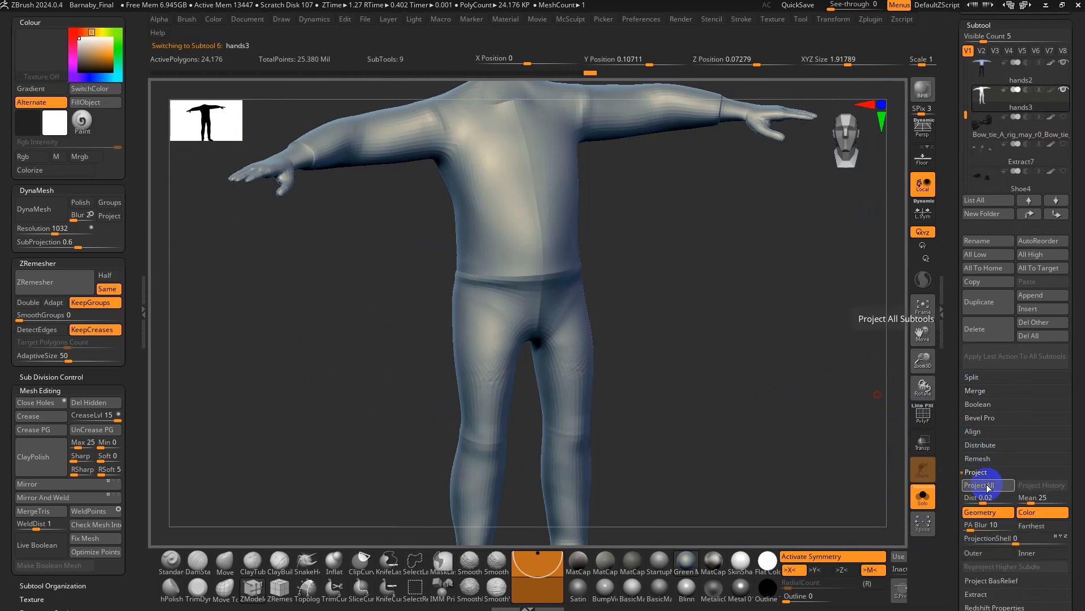
click(986, 487)
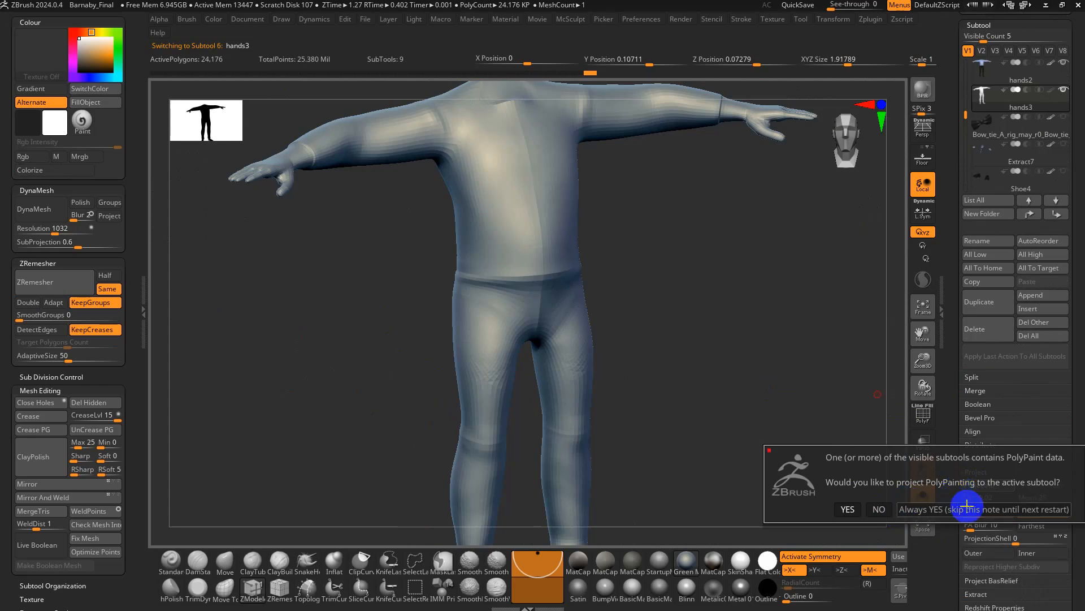
click(968, 508)
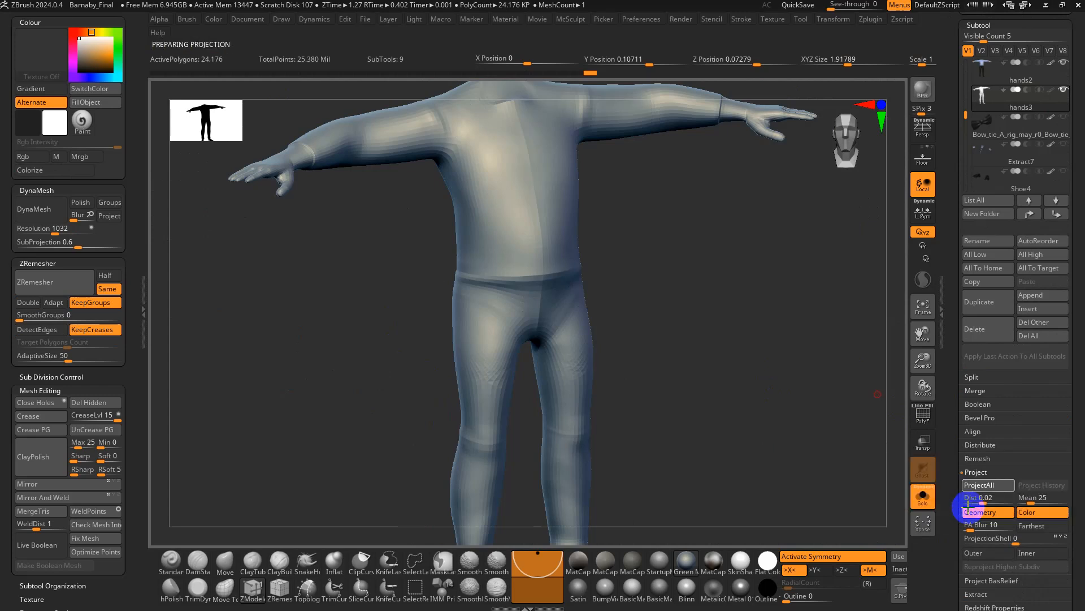
alt+drag(710, 309, 727, 498)
alt+drag(507, 412, 462, 510)
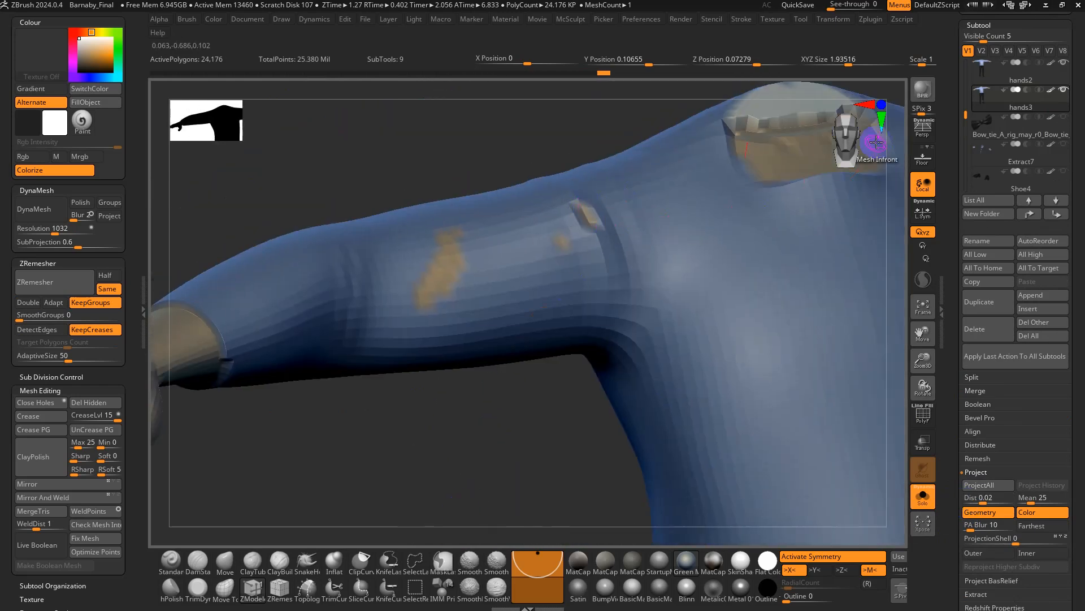
- Make hands2 active and DynaMesh it at resolution 4096 with Blur 0
click(991, 71)
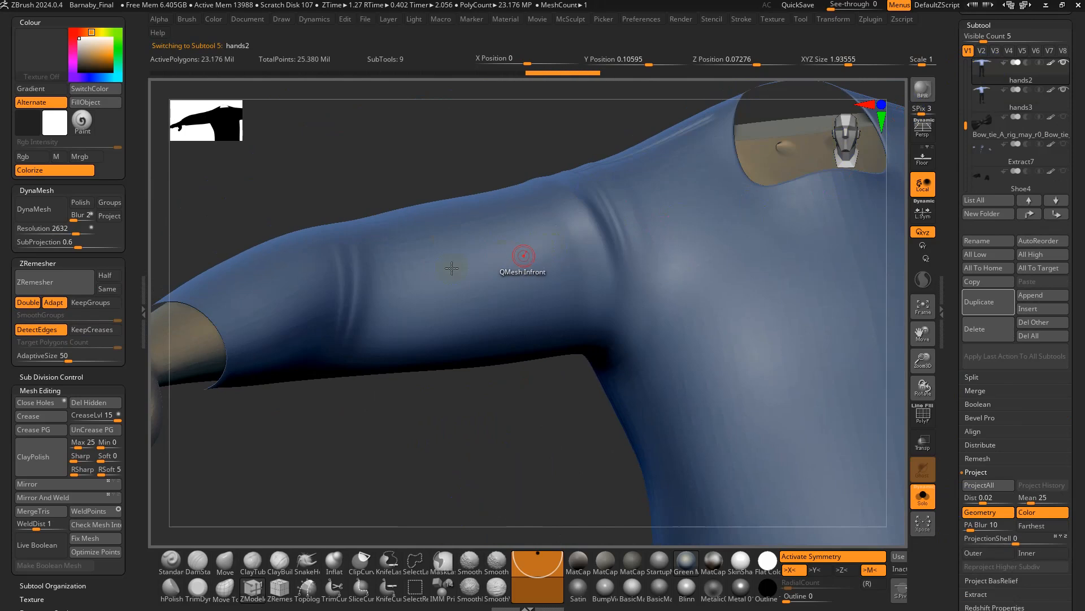
shift+drag(621, 415, 610, 433)
alt+drag(527, 366, 448, 365)
alt+drag(442, 295, 295, 267)
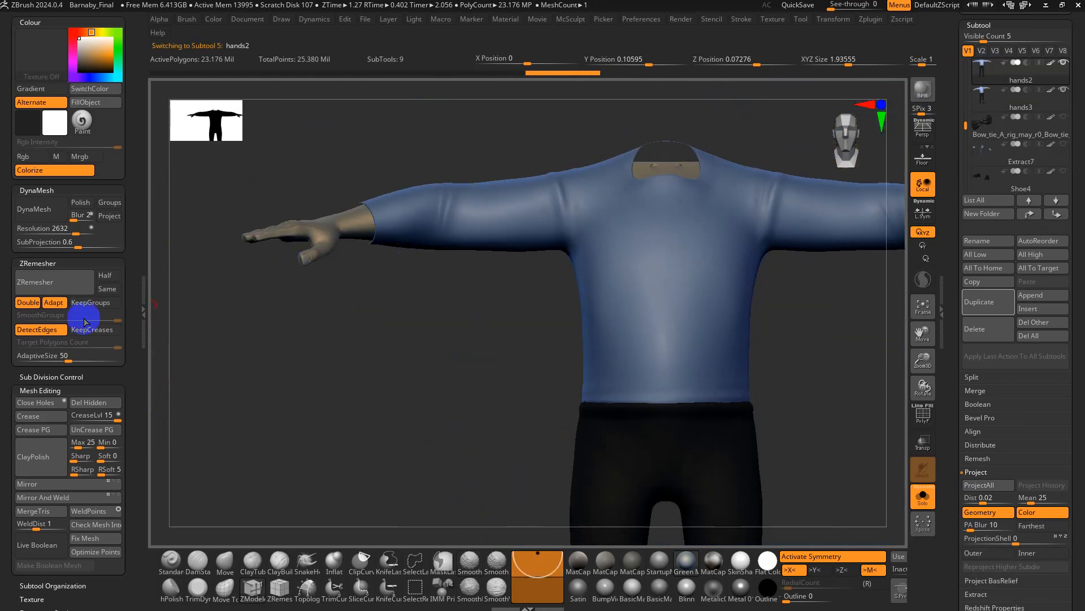
drag(49, 230, 93, 231)
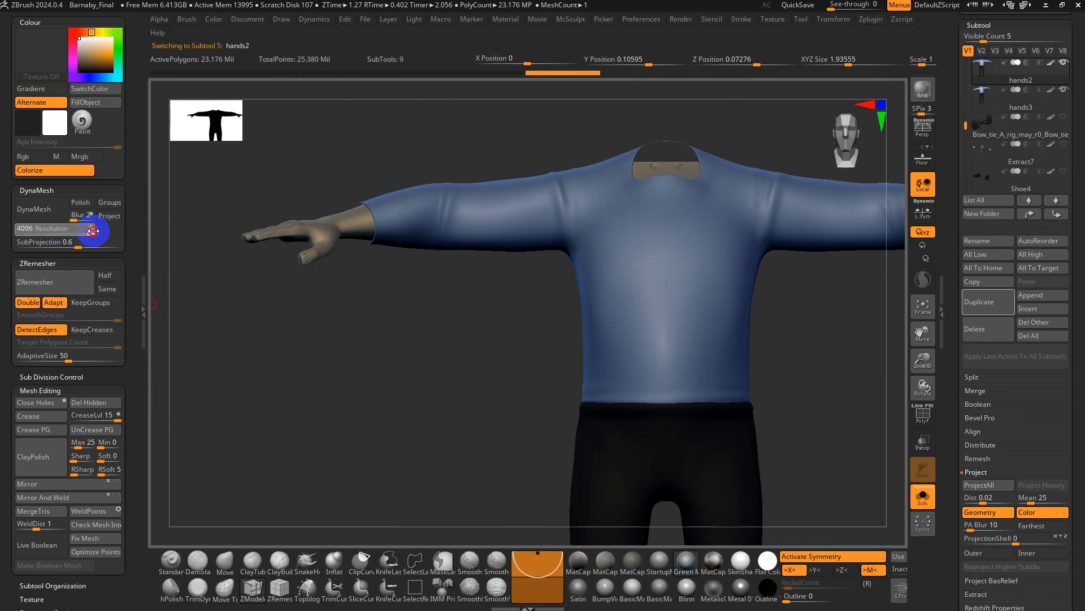
click(34, 220)
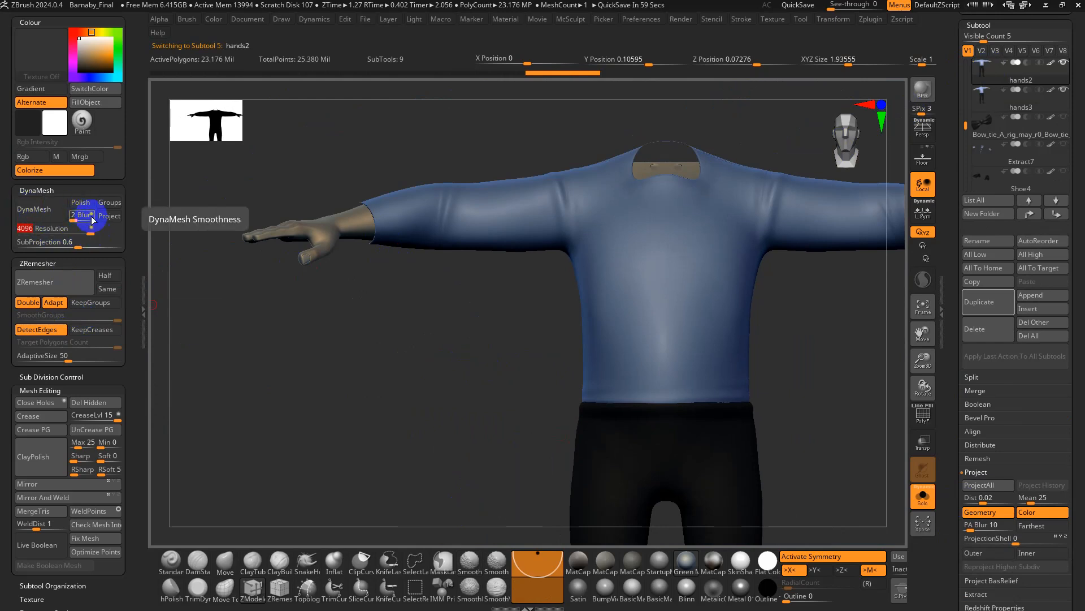
drag(87, 214, 53, 218)
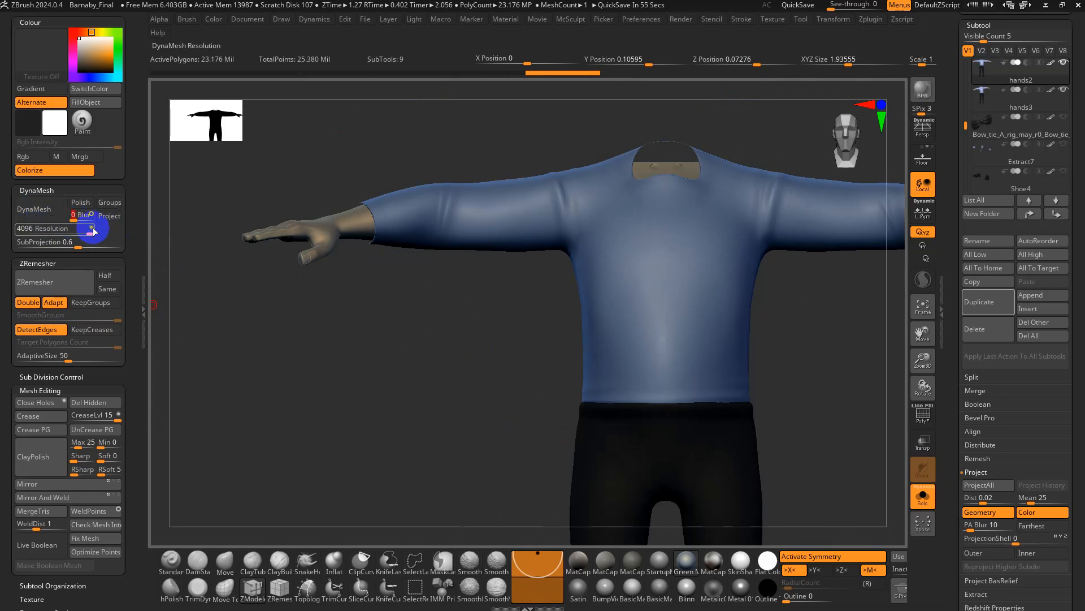
mouse_move(93, 230)
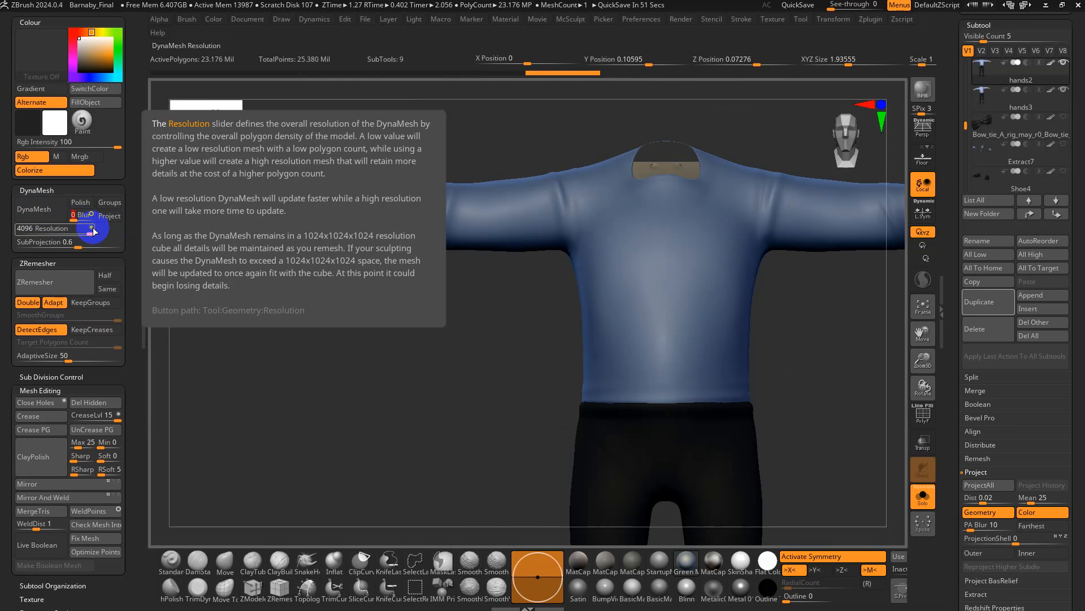
click(43, 215)
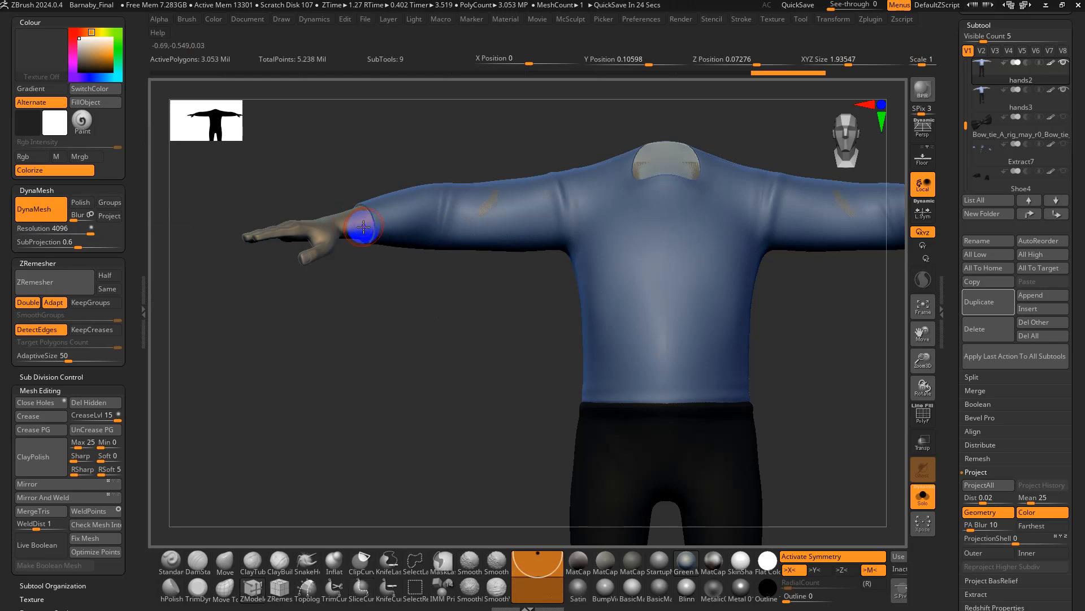
- Turn off DynaMesh mode on hands2 and inspect the remeshed body around the sleeves and waist
click(212, 264)
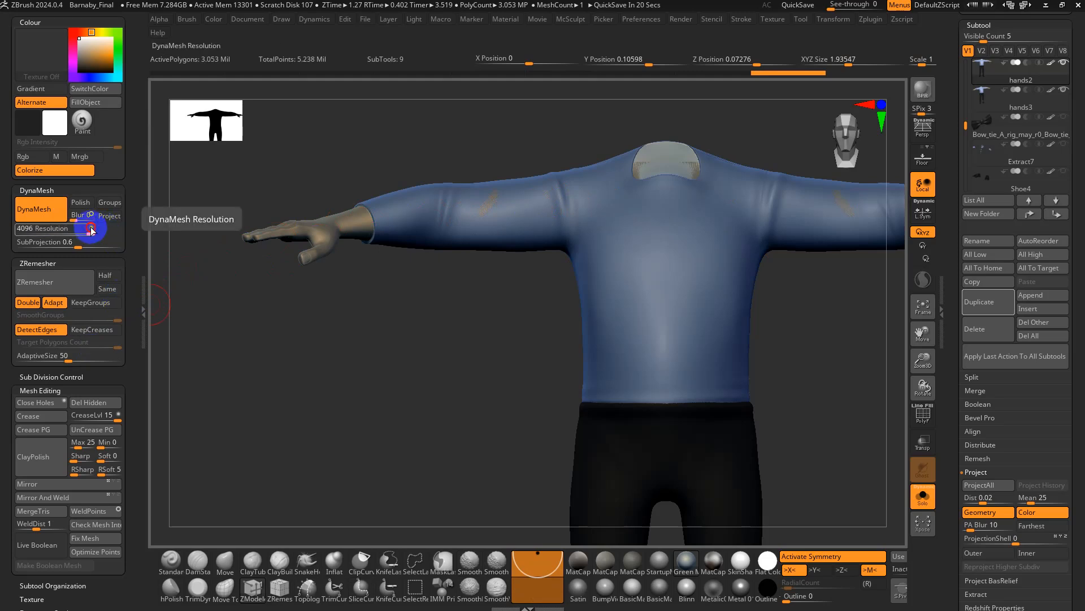
click(47, 214)
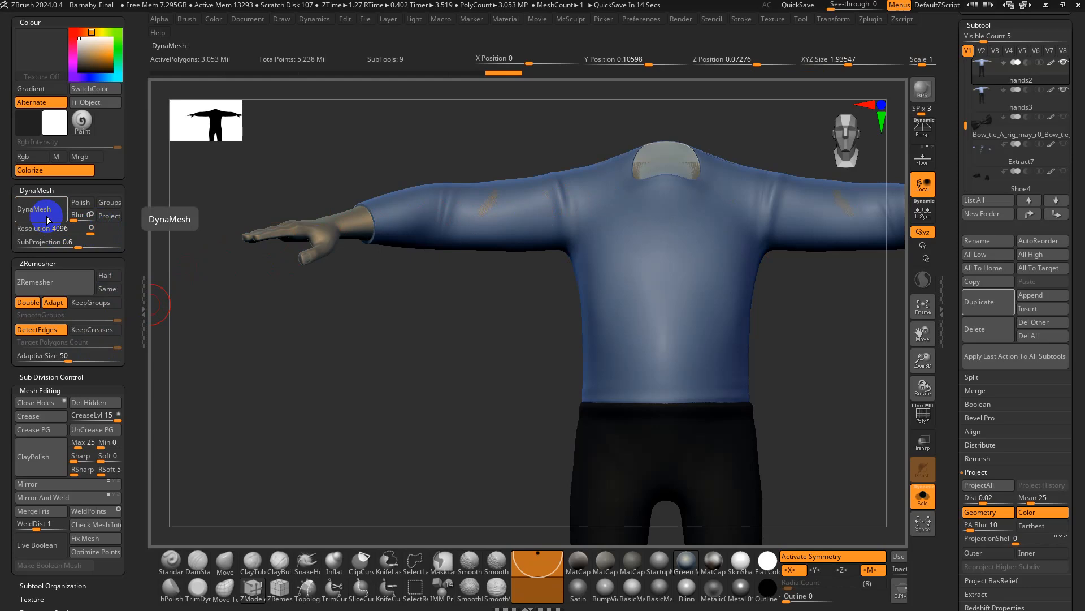
drag(259, 242, 405, 247)
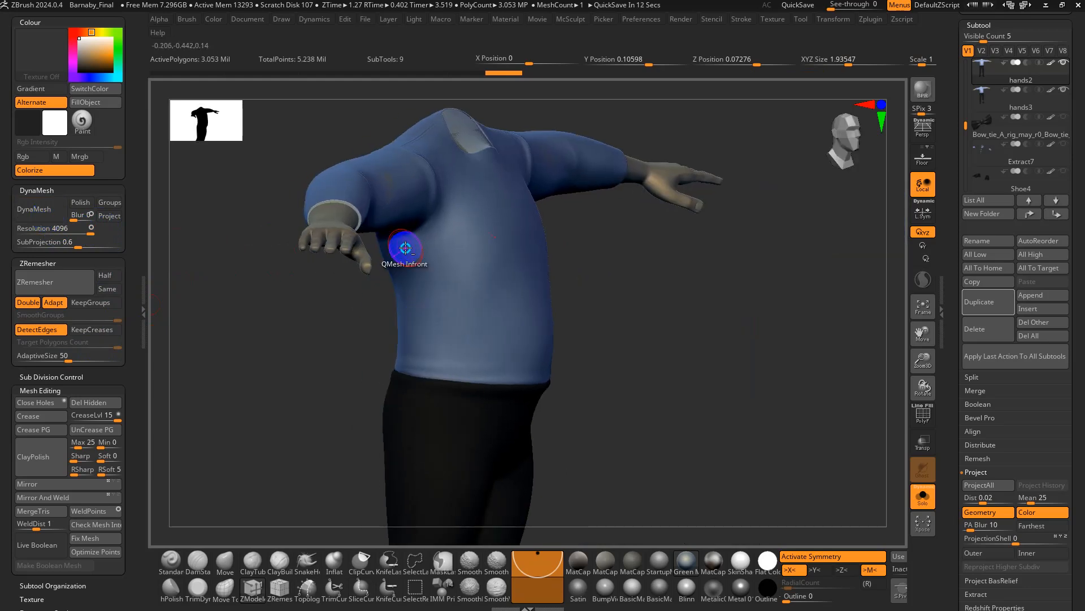
mouse_move(406, 247)
ctrl+right_down()
mouse_move(254, 169)
mouse_move(492, 371)
mouse_move(566, 241)
mouse_move(433, 170)
mouse_move(482, 164)
mouse_move(441, 273)
mouse_move(436, 265)
mouse_move(465, 409)
mouse_move(447, 412)
mouse_move(544, 266)
mouse_move(480, 537)
ctrl+right_up()
ctrl+right_drag(589, 341, 586, 276)
alt+right_drag(653, 232, 618, 414)
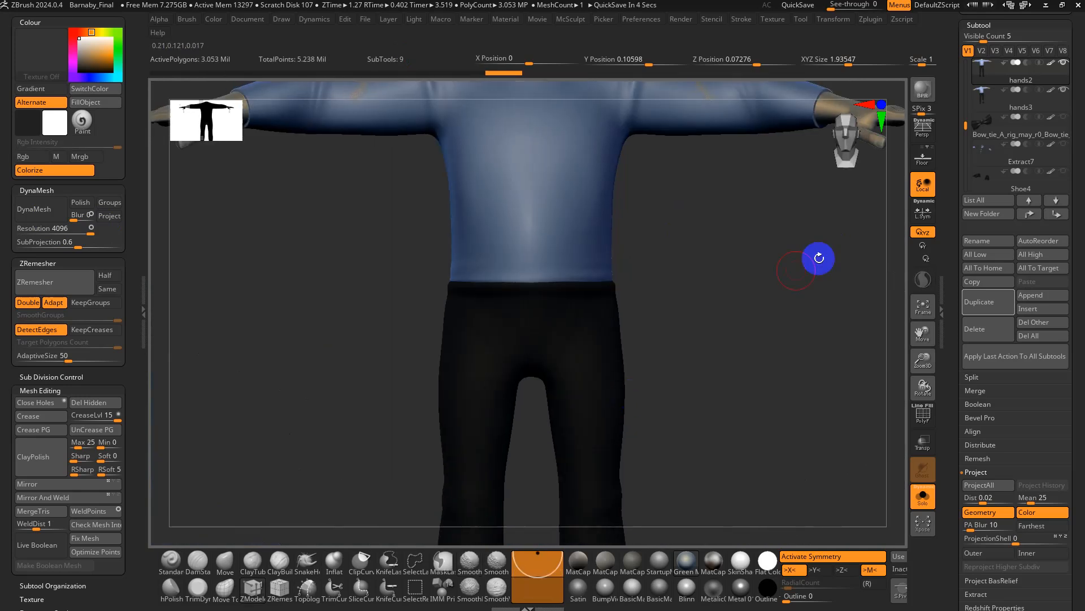
- Project the remeshed hands2 onto hands3, divide hands3 to subdivision level 2 and project the detail again
click(1003, 105)
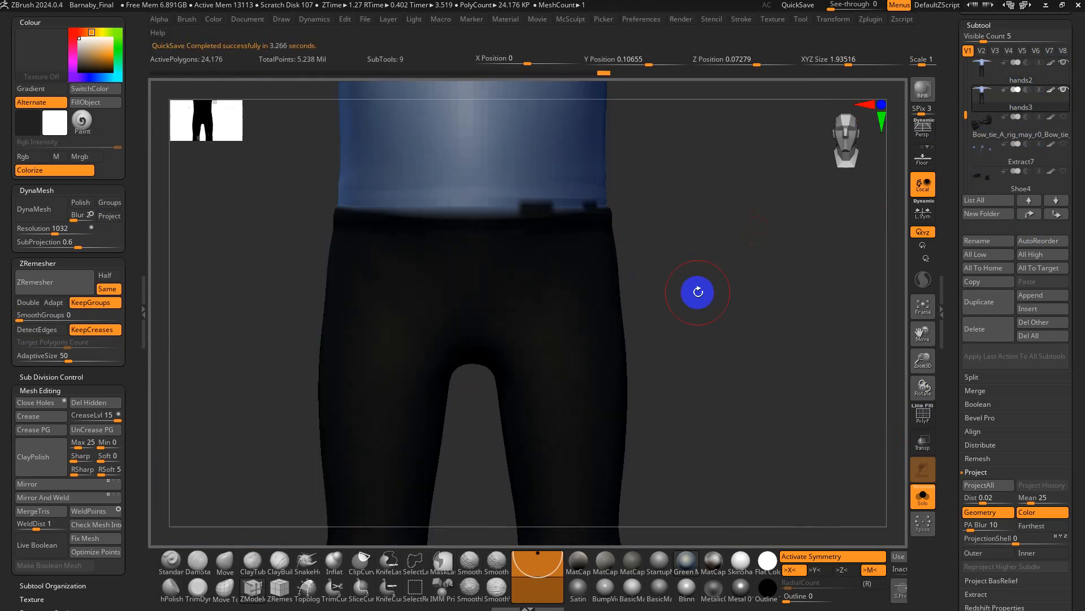
click(981, 485)
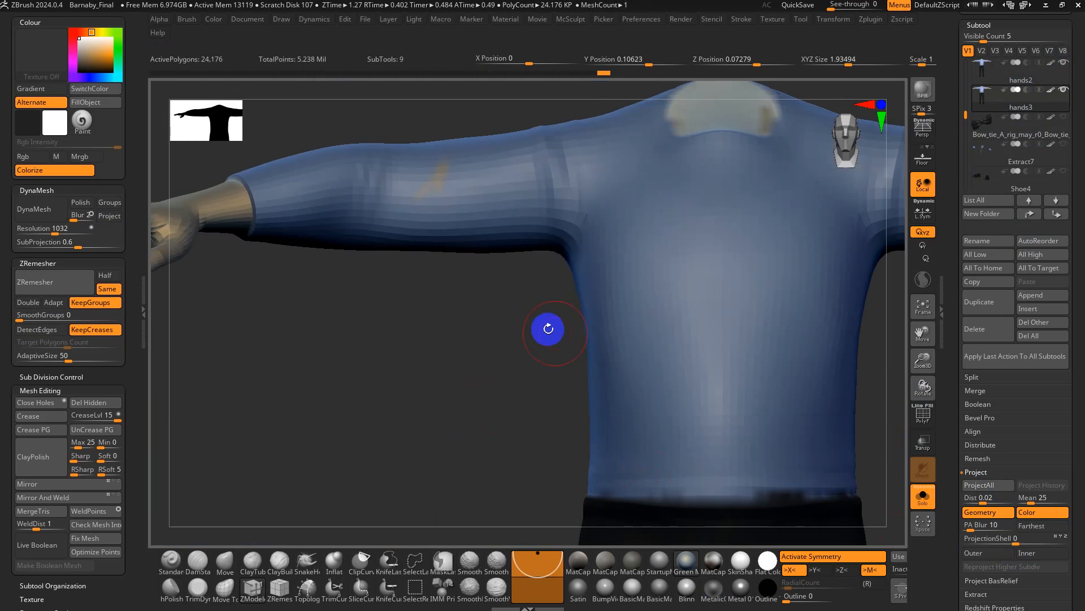
drag(298, 334, 594, 363)
key(ctrl+d)
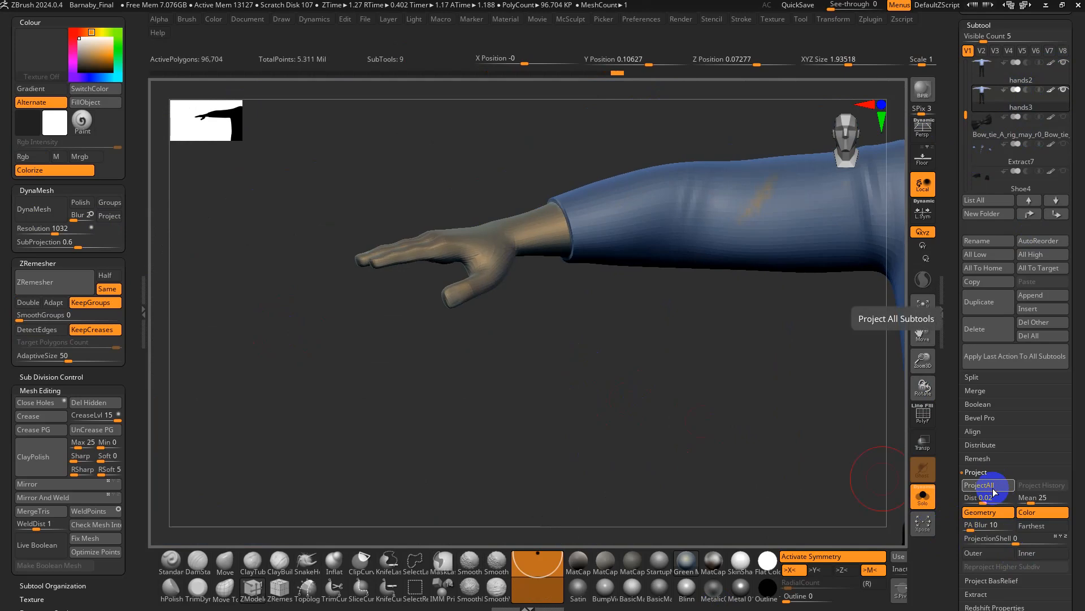
drag(843, 425, 525, 425)
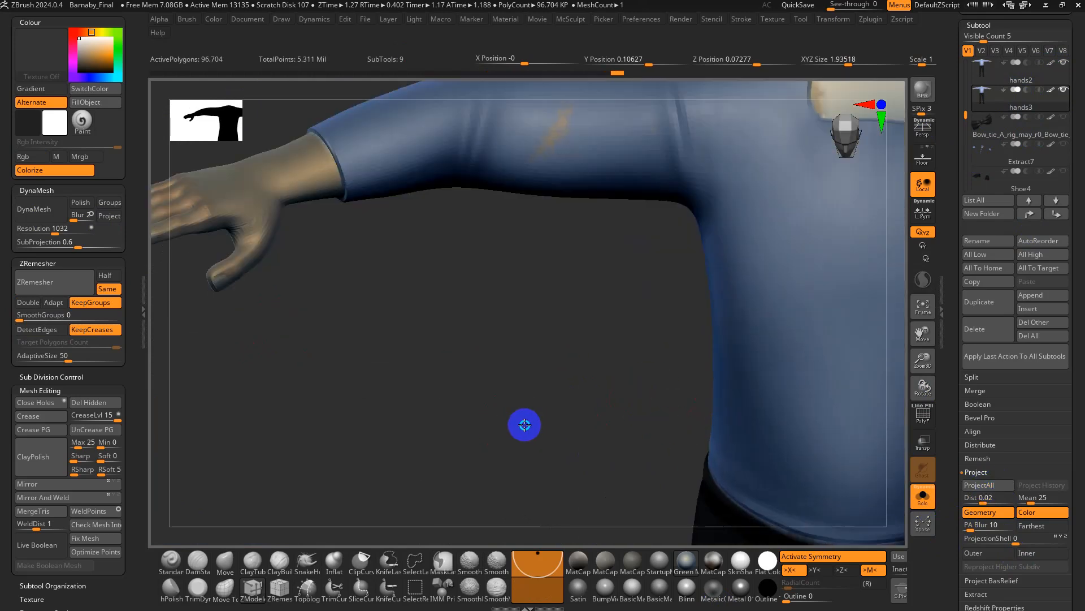
- Show the polyframe on hands3 and remove the creases from all of its edges
key(shift+f)
drag(499, 332, 613, 395)
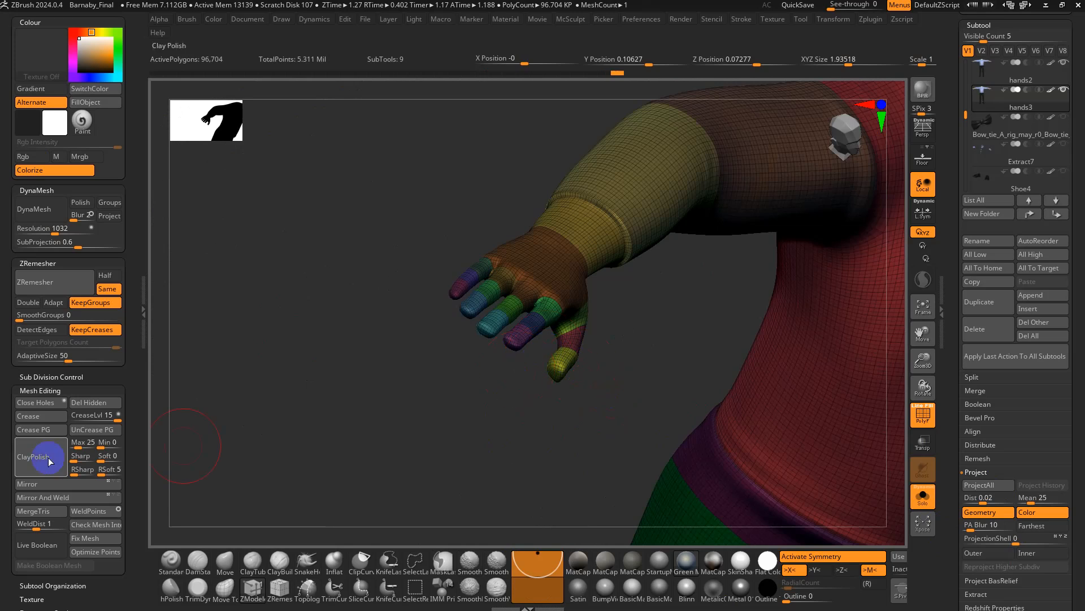
drag(956, 501, 964, 271)
click(983, 351)
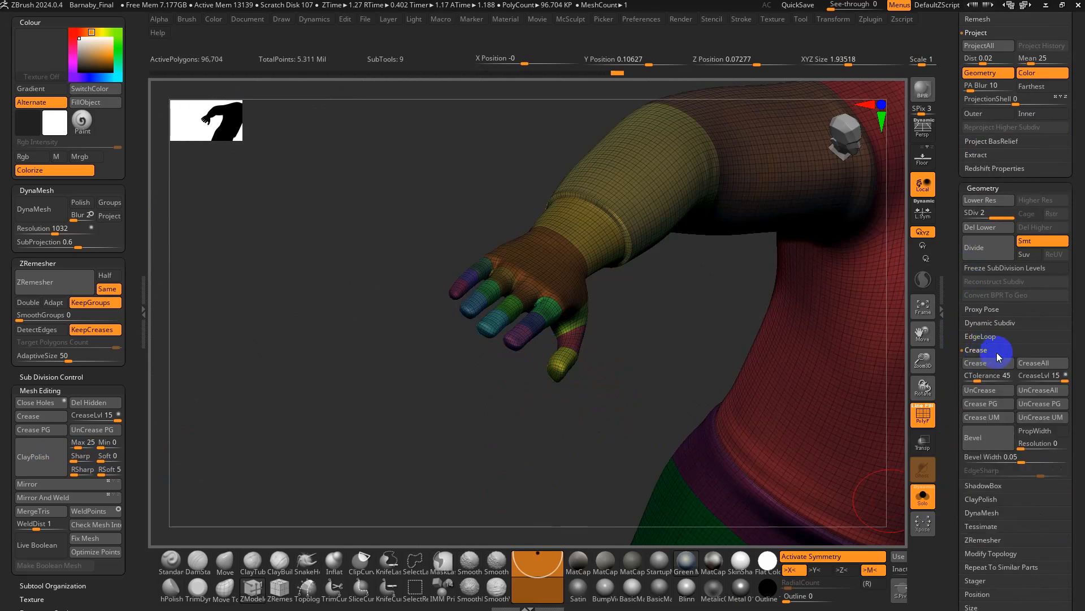
click(1039, 391)
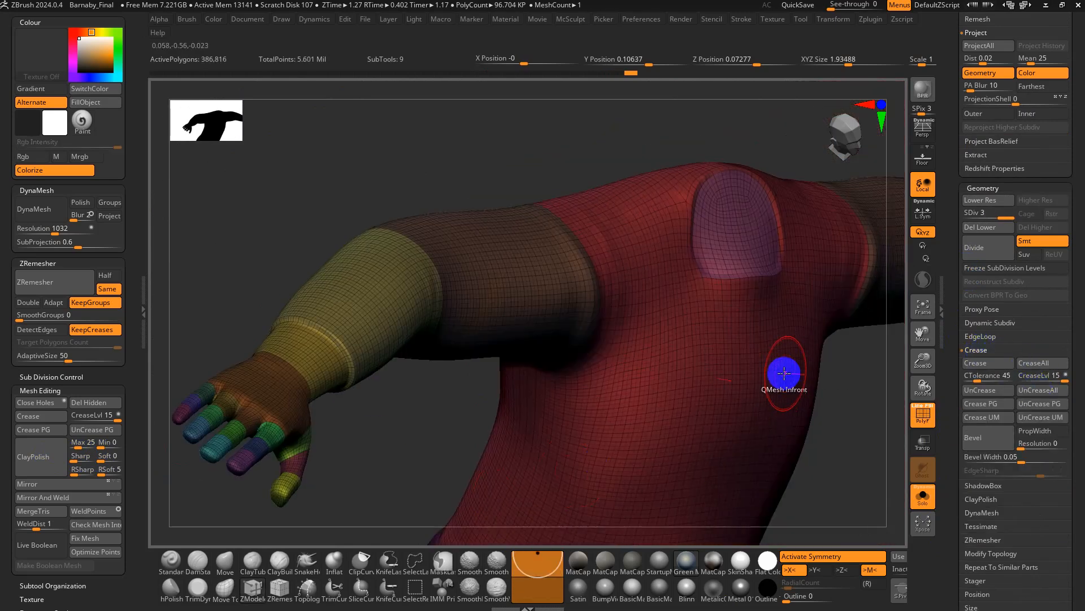
- Divide hands3 to subdivision level 3, project the hands2 detail onto it and examine the neck area with polyframe
key(ctrl+d)
key(shift+f)
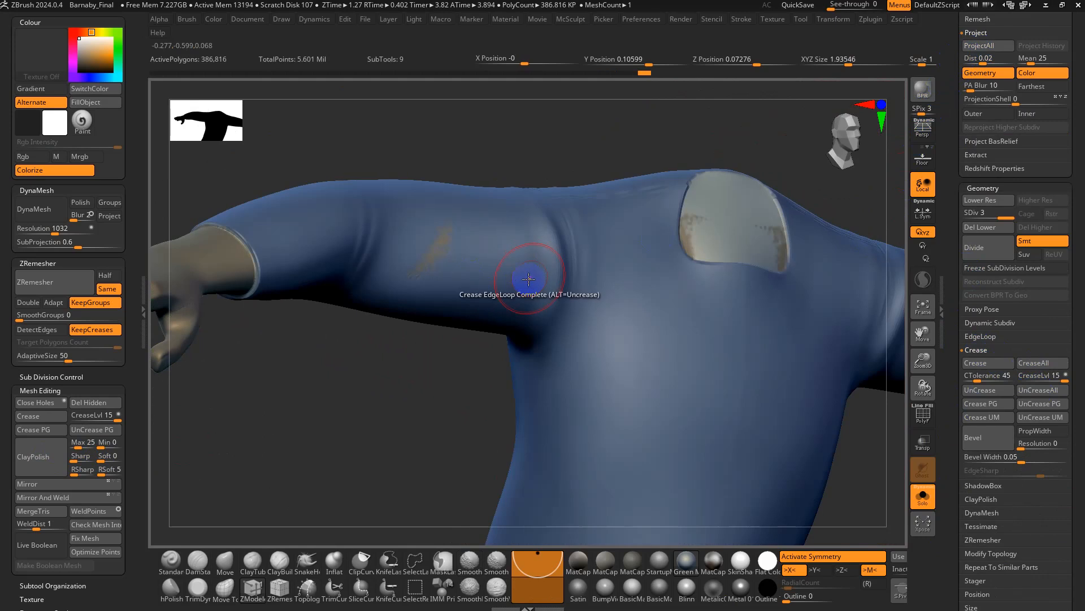
mouse_move(528, 275)
right_down()
mouse_move(502, 261)
mouse_move(671, 338)
mouse_move(441, 385)
mouse_move(452, 419)
right_up()
key(shift+f)
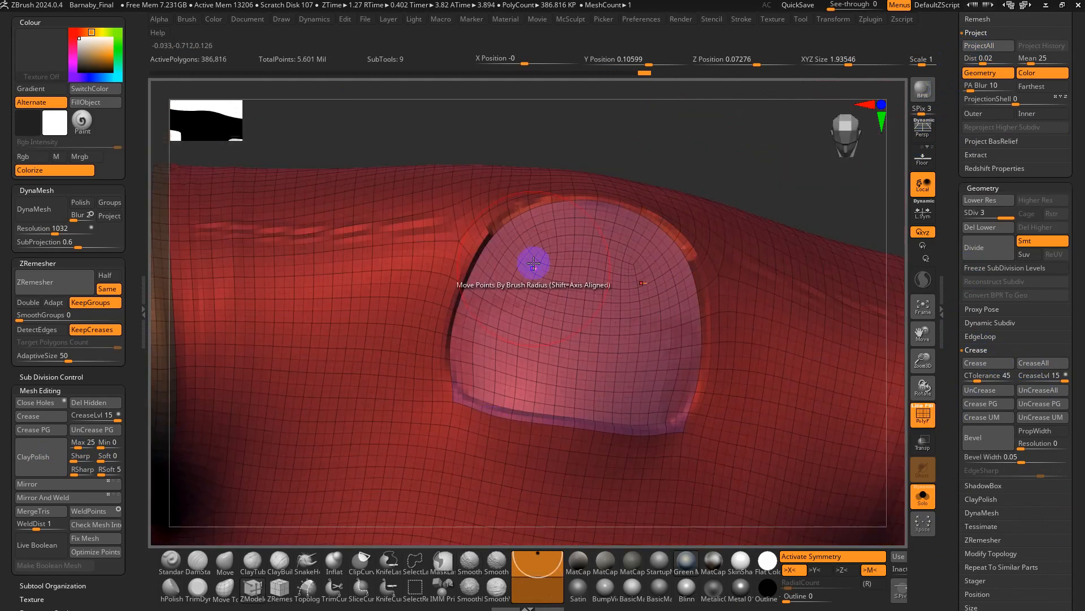
- Smooth the distorted edges of the neck patch on hands3 and run ProjectAll again at subdivision level 3
key(shift)
mouse_move(495, 229)
shift+mouse_down()
mouse_move(536, 209)
mouse_move(432, 339)
mouse_move(606, 393)
shift+mouse_up()
click(985, 50)
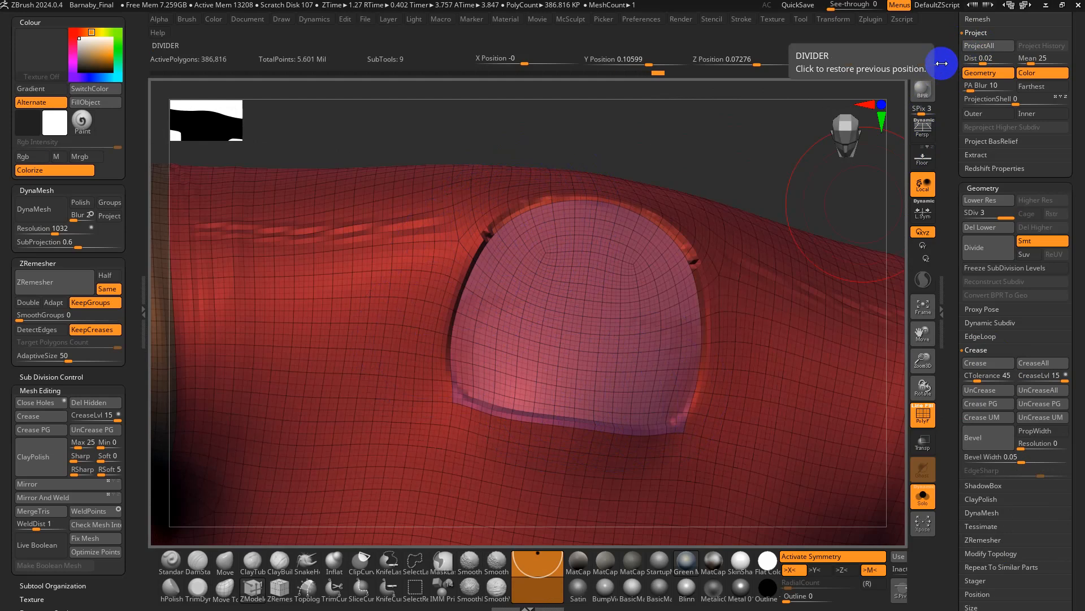
- Divide hands3 to subdivision level 4, project the hands2 detail, divide it to level 5 and inspect the body down to the feet
key(ctrl+d)
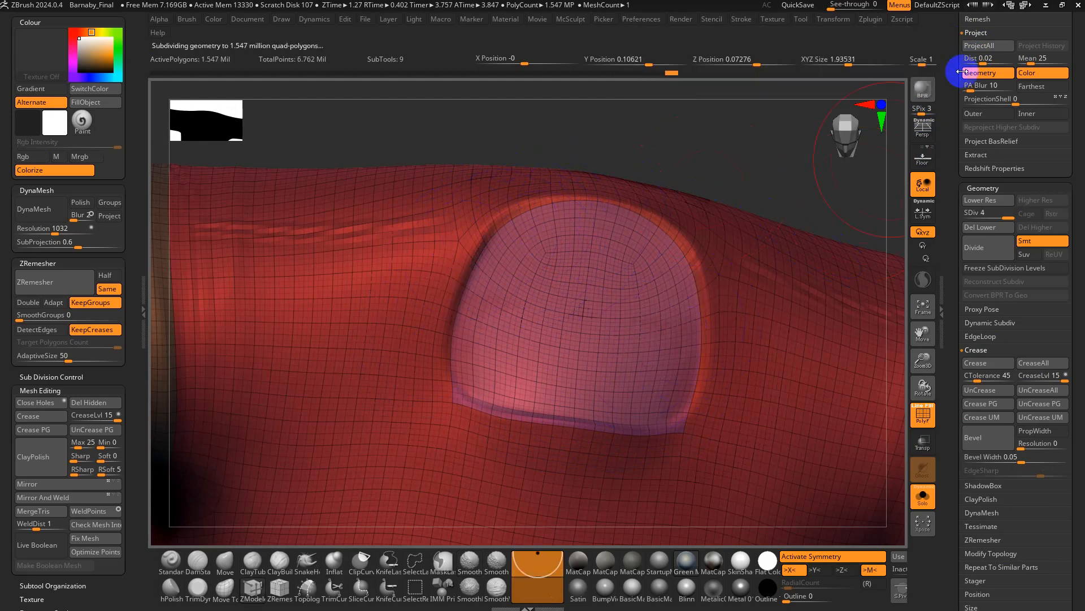
click(985, 50)
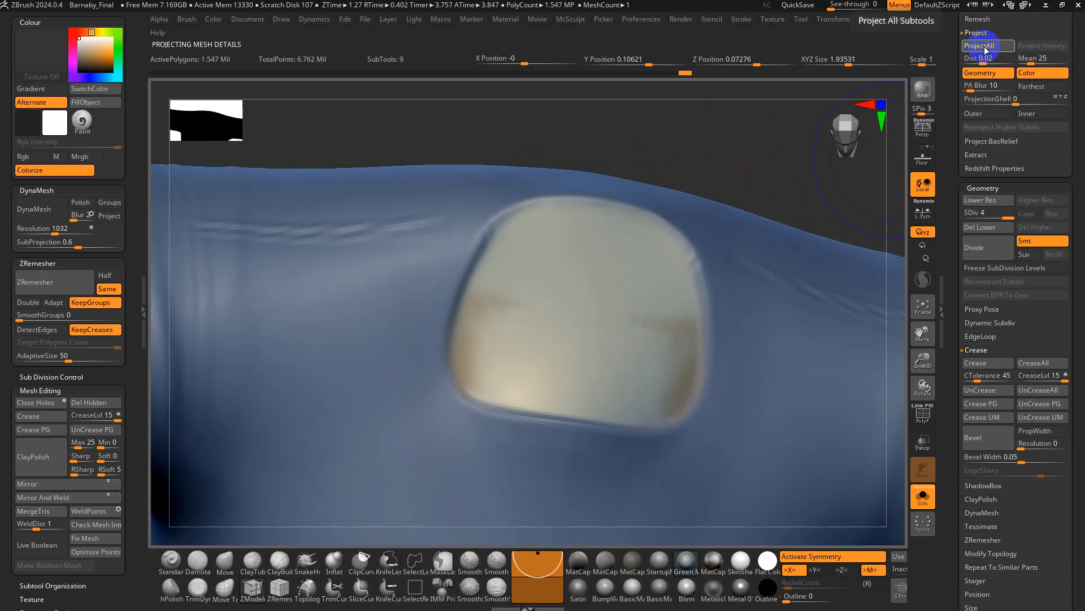
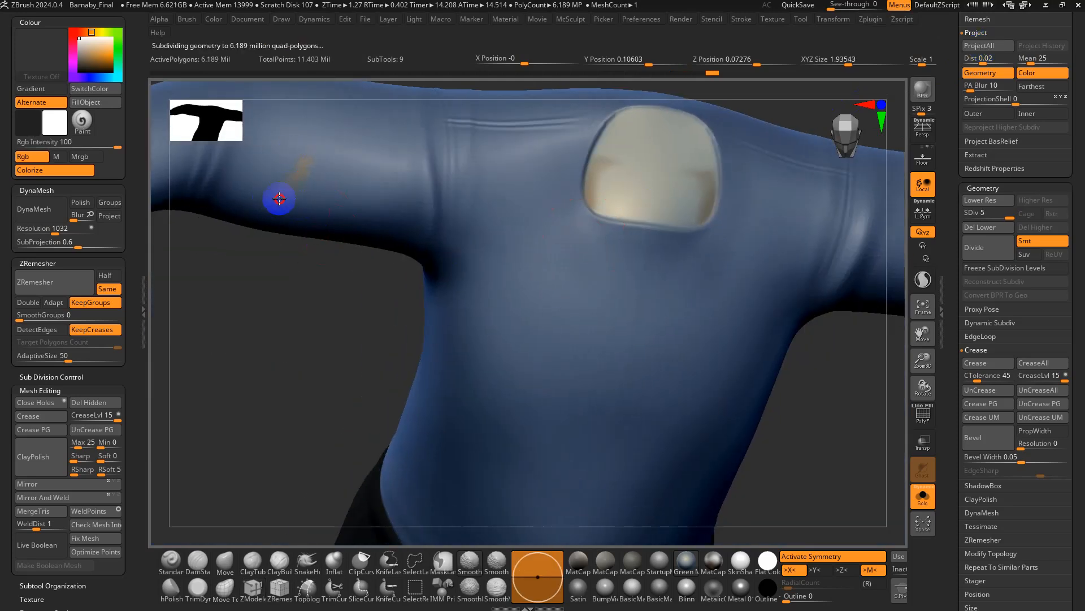
alt+drag(329, 255, 458, 245)
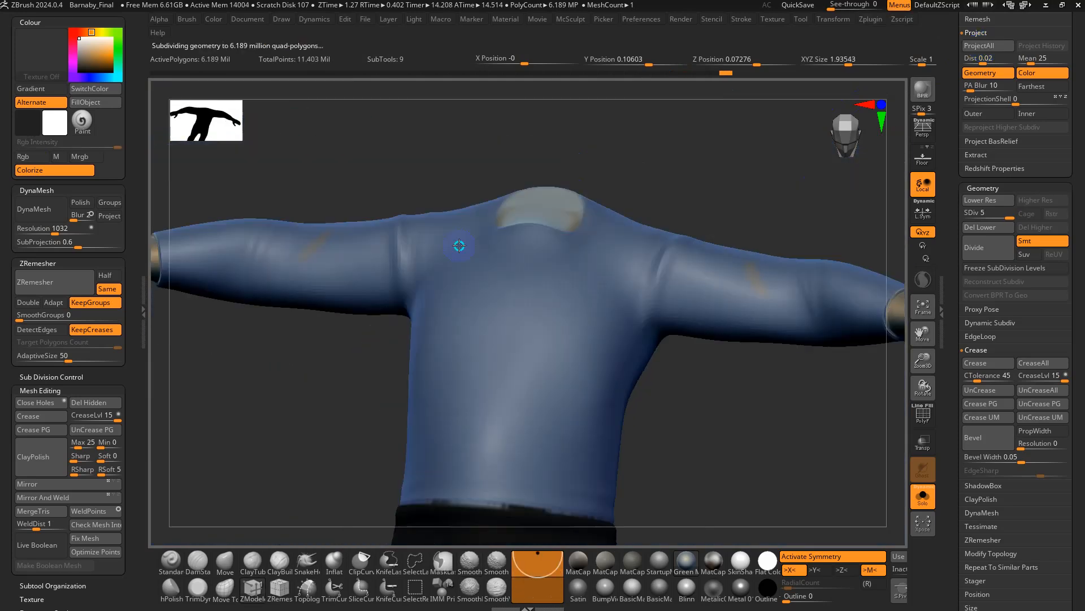
mouse_move(643, 399)
alt+mouse_down()
mouse_move(433, 366)
mouse_move(599, 155)
alt+mouse_up()
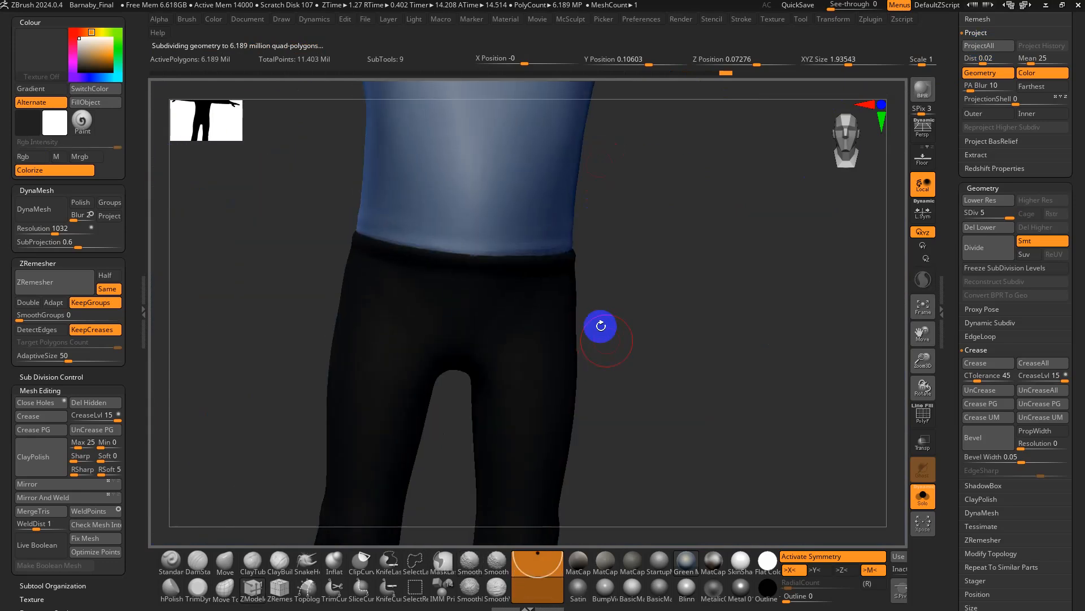
mouse_move(706, 228)
shift+mouse_down()
mouse_move(601, 266)
mouse_move(669, 250)
mouse_move(630, 274)
mouse_move(565, 270)
shift+mouse_up()
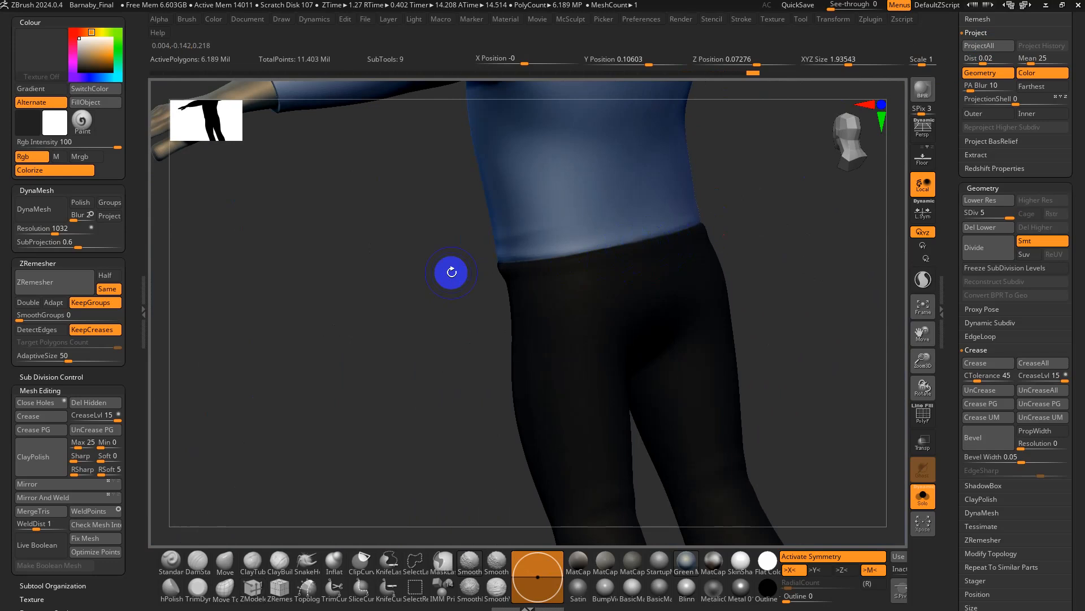
drag(450, 269, 610, 207)
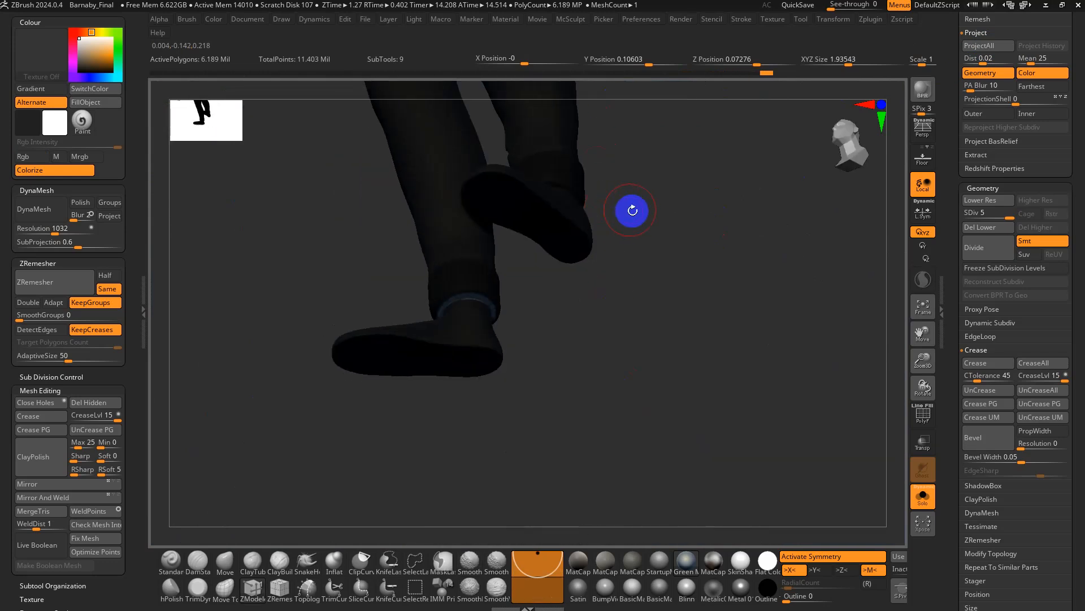
- Project the hands2 detail and polypaint onto hands3 at subdivision level 5
drag(651, 266, 734, 402)
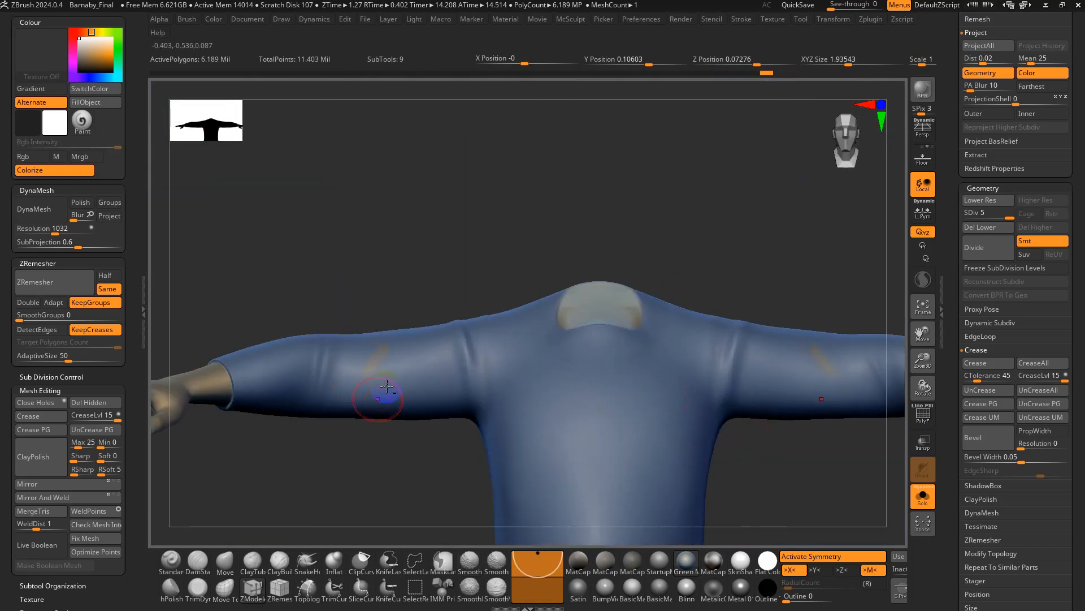
drag(375, 388, 575, 317)
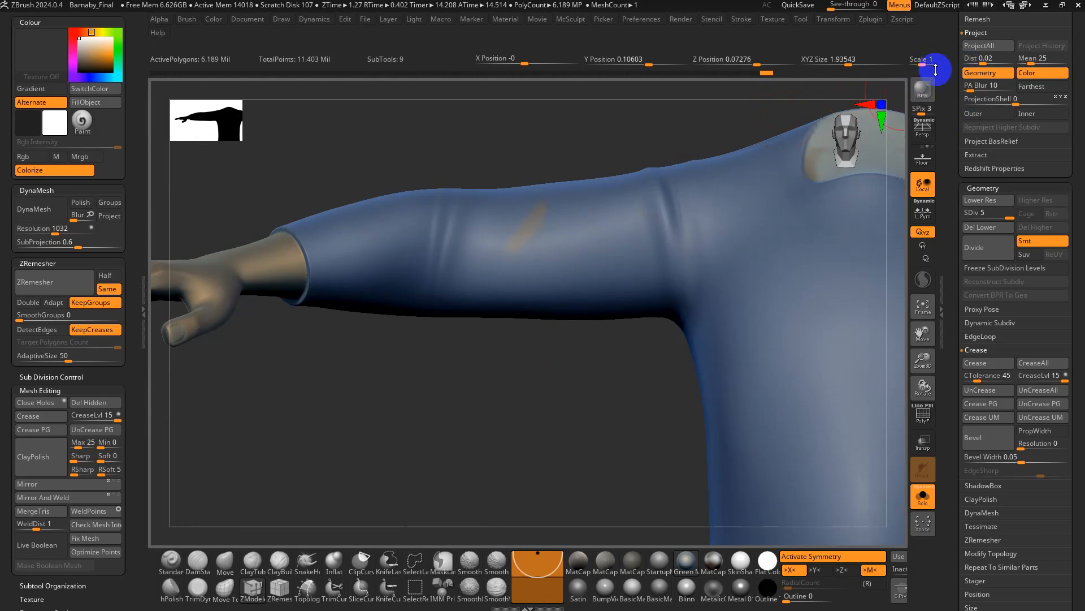
click(984, 50)
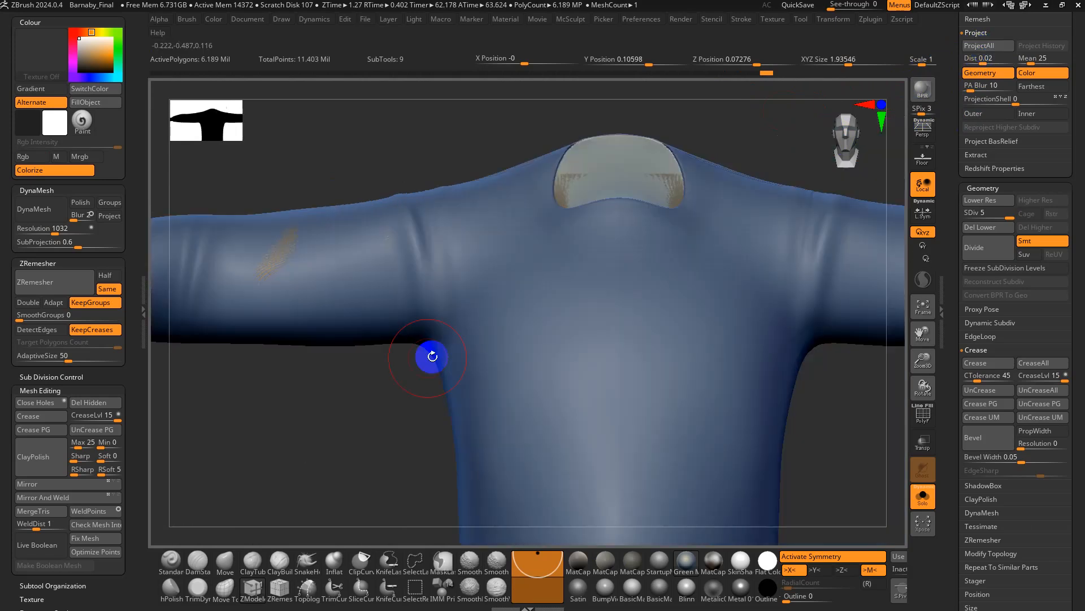
- Smooth the neck patch and the skin-coloured mark on the upper sleeve of hands3
shift+drag(600, 240, 577, 220)
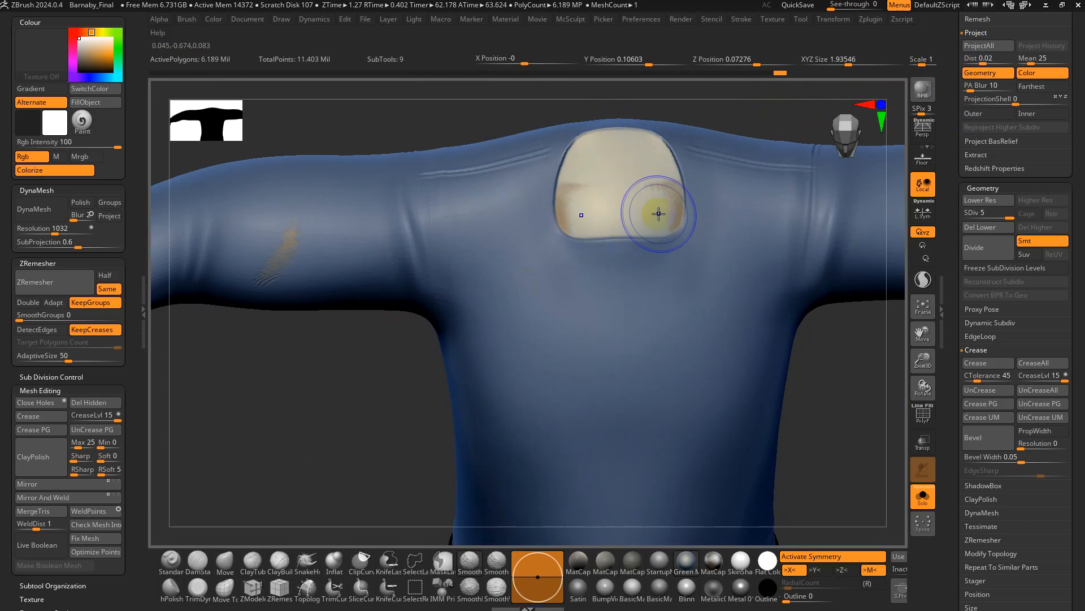
alt+right_drag(543, 229, 802, 238)
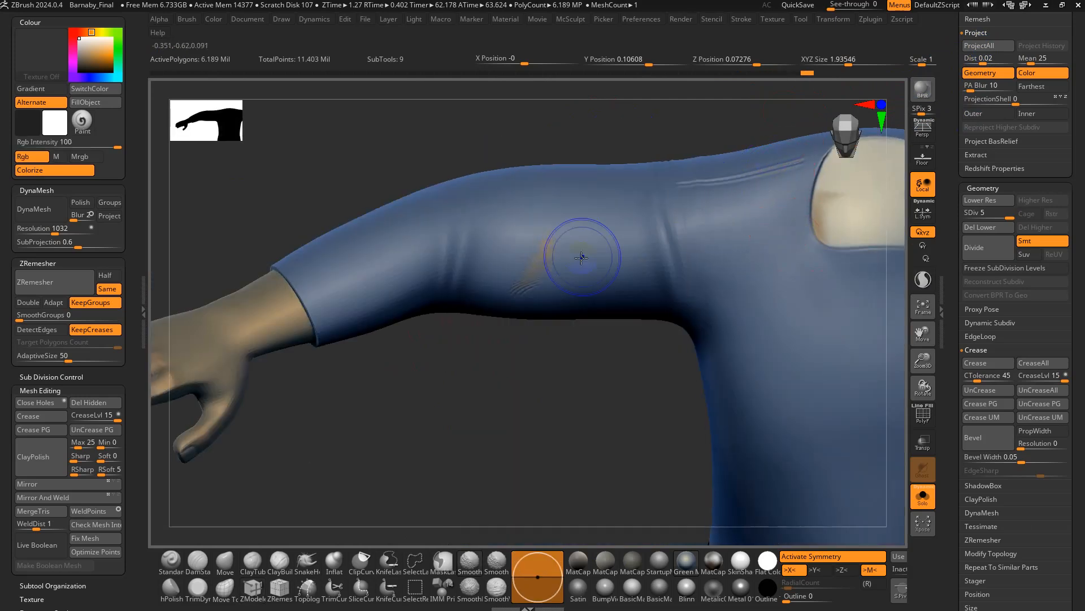
mouse_move(582, 253)
shift+mouse_down()
mouse_move(635, 281)
mouse_move(564, 260)
mouse_move(531, 271)
shift+mouse_up()
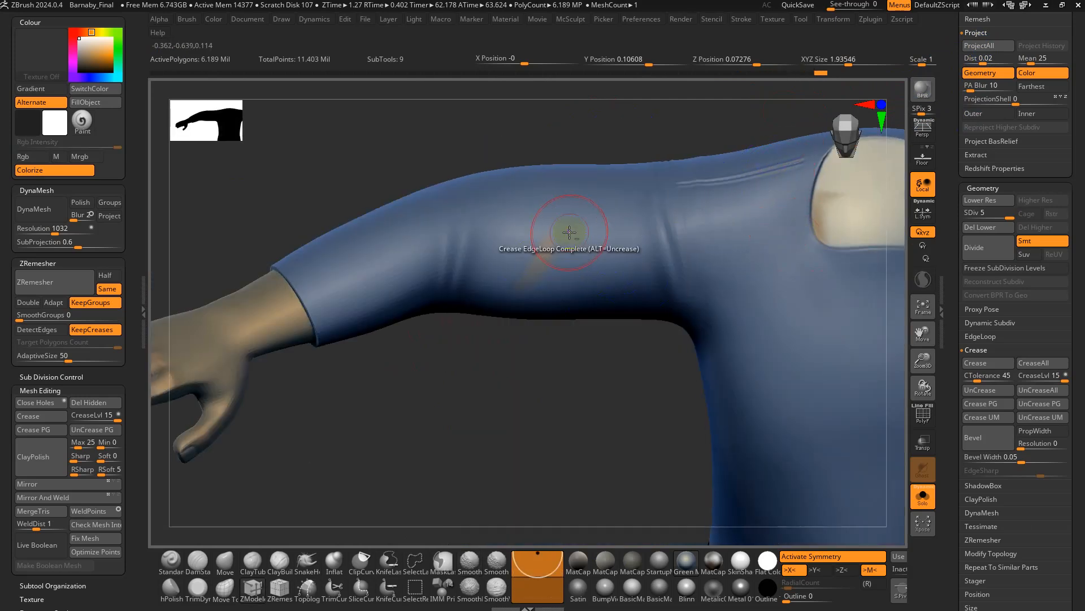
- Using the Flat Color material and the Paint brush, paint over the skin-coloured sleeve mark with the sampled sleeve blue
ctrl+right_drag(569, 236, 541, 313)
click(776, 588)
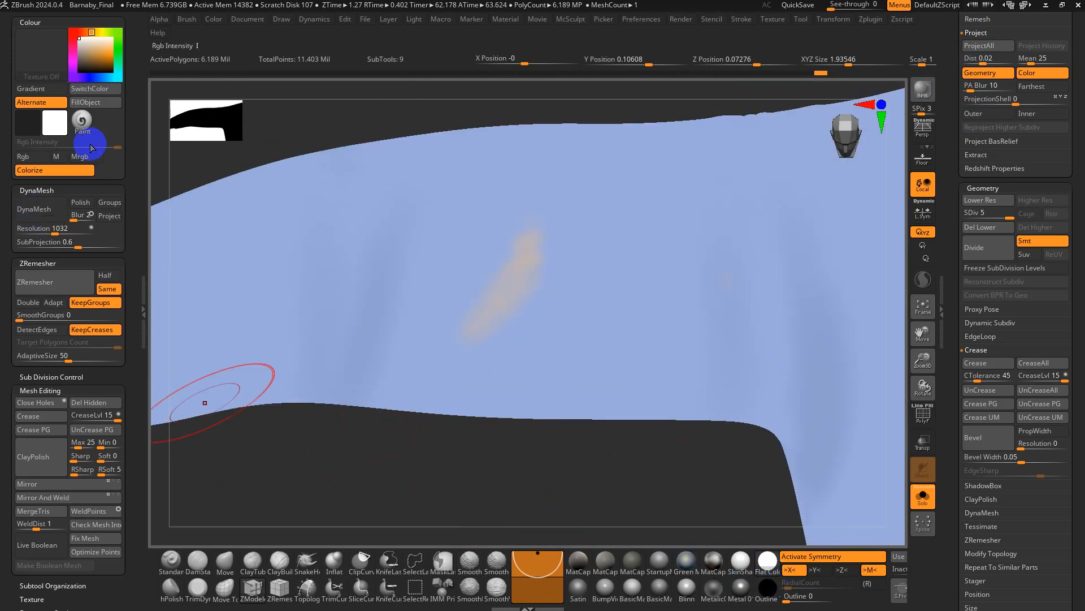
drag(131, 104, 133, 190)
key(b)
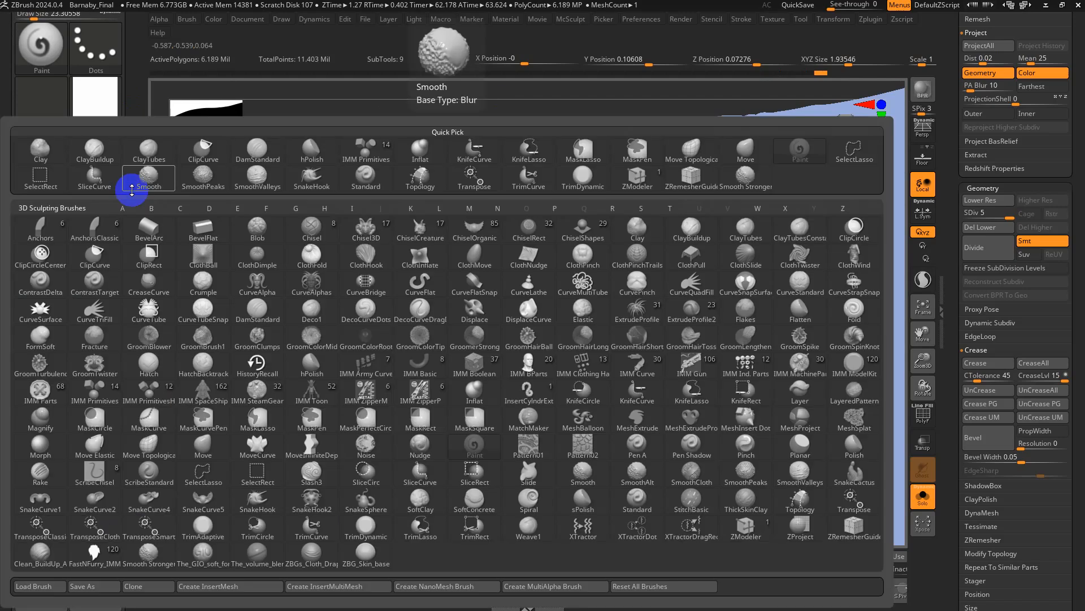
key(p)
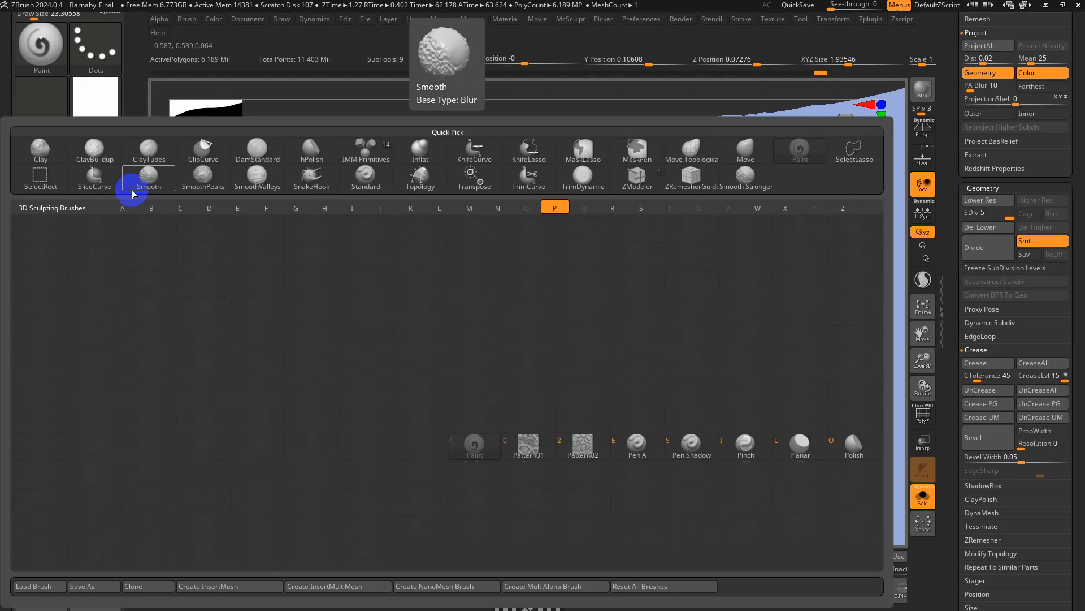
click(476, 446)
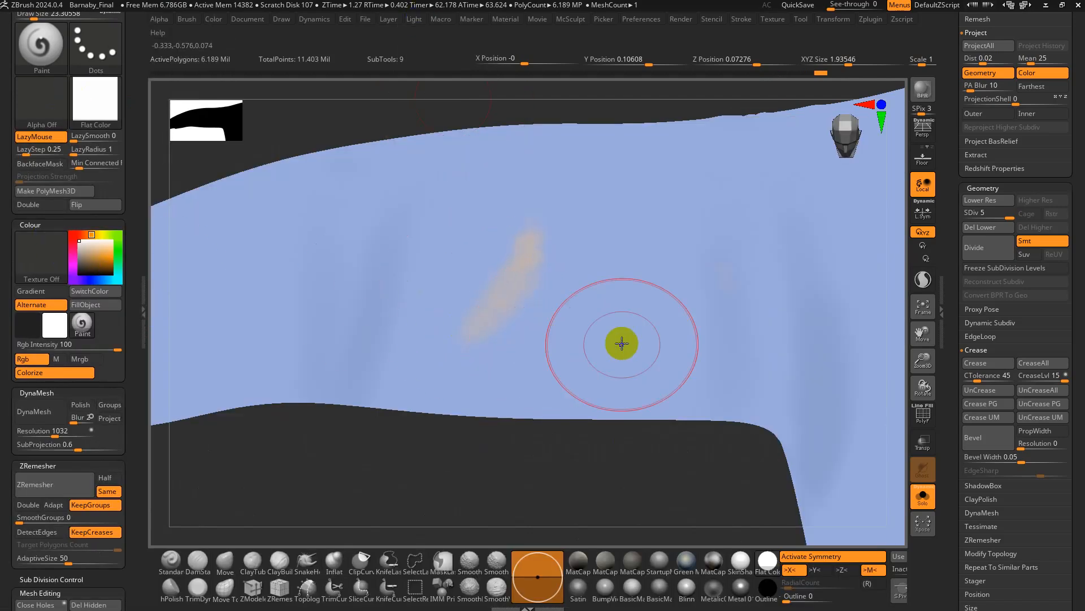
key(c)
mouse_move(583, 341)
mouse_down()
mouse_move(494, 320)
mouse_move(556, 268)
mouse_up()
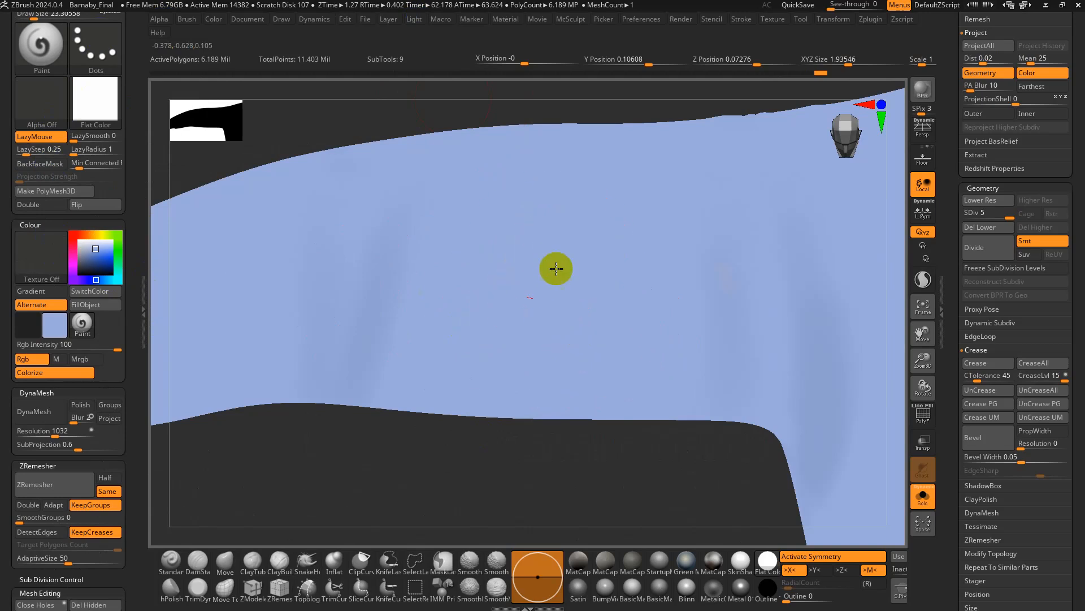
mouse_move(690, 262)
mouse_down()
mouse_move(686, 292)
mouse_move(696, 292)
mouse_up()
- Isolate the forearm polygroup, paint sleeve blue over part of the cuff's white rim, and unhide the whole body
mouse_move(614, 333)
alt+right_down()
mouse_move(552, 239)
mouse_move(342, 110)
alt+right_up()
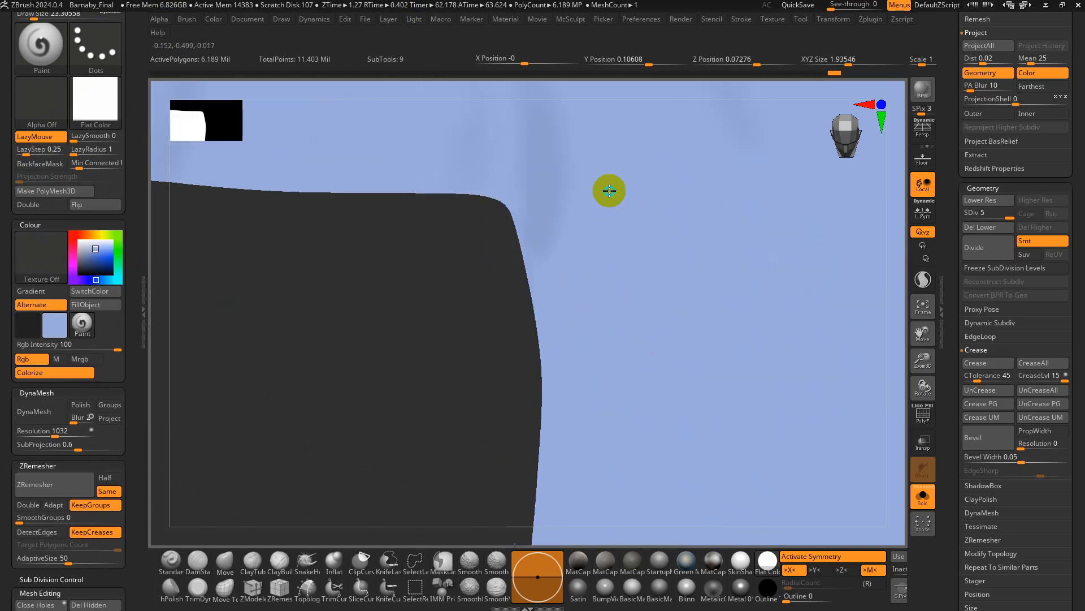
mouse_move(610, 190)
ctrl+right_down()
mouse_move(540, 198)
mouse_move(499, 294)
mouse_move(500, 238)
mouse_move(628, 271)
mouse_move(652, 206)
mouse_move(649, 232)
ctrl+right_up()
ctrl+shift+click(628, 214)
ctrl+right_drag(649, 232, 647, 304)
drag(616, 212, 640, 257)
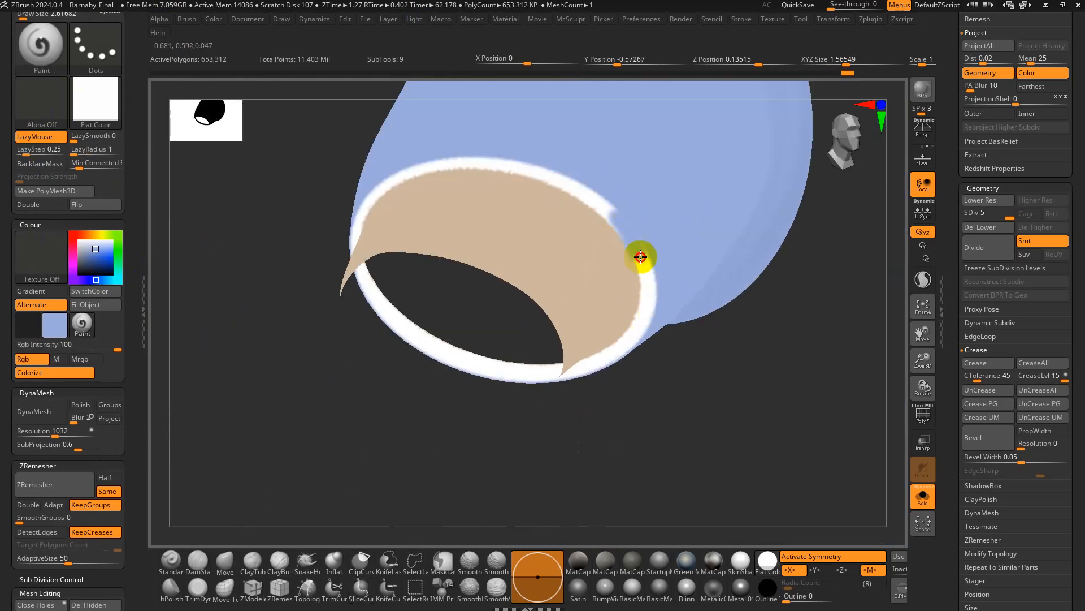
ctrl+right_drag(647, 328, 618, 179)
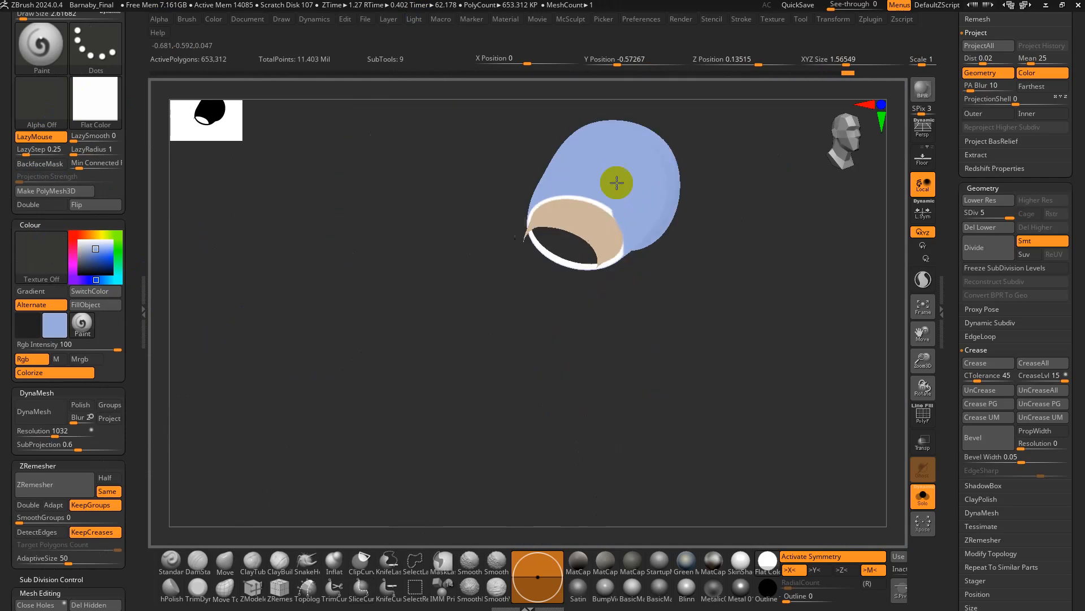
ctrl+shift+click(659, 351)
- Try painting a mirrored pair of diagonal blue pocket lines on the hips of the trousers
key(shift+f)
right_drag(686, 371, 393, 315)
key(shift+f)
mouse_move(708, 415)
alt+right_down()
mouse_move(437, 65)
mouse_move(524, 219)
mouse_move(623, 150)
alt+right_up()
drag(740, 279, 705, 233)
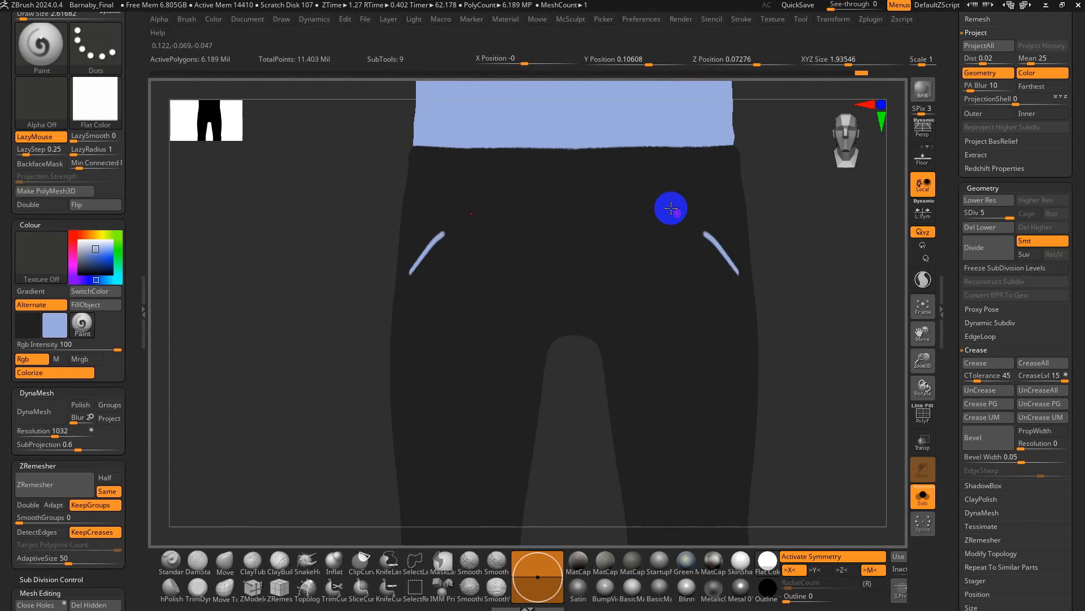
- Switch the material to SkinShade4 and show the polyframe over the whole body
key(shift+f)
key(shift+f)
key(shift+f)
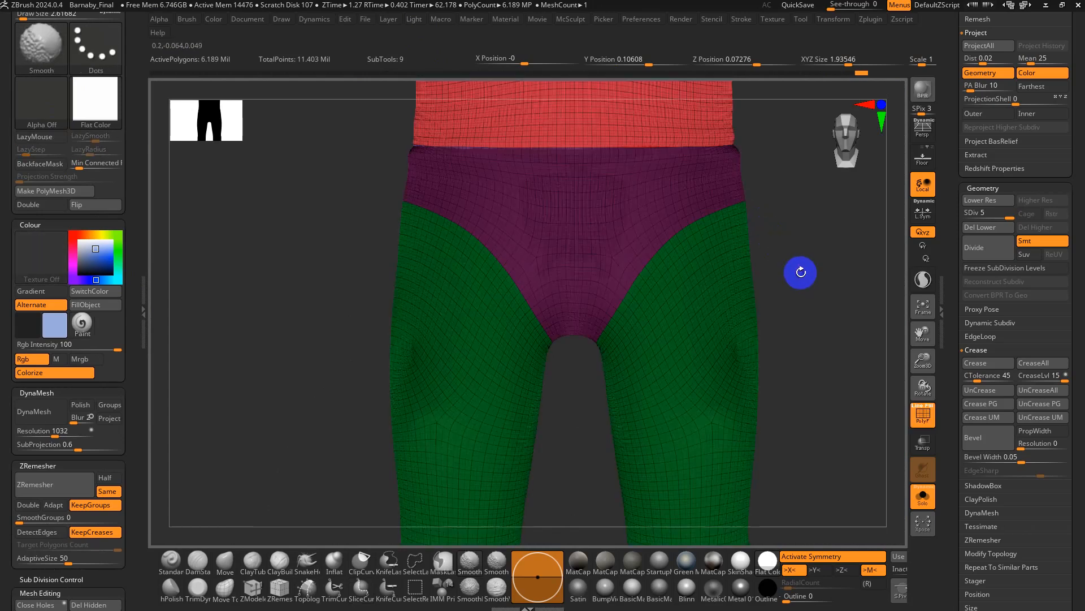
ctrl+right_drag(810, 273, 685, 388)
key(shift+f)
click(740, 560)
key(shift+f)
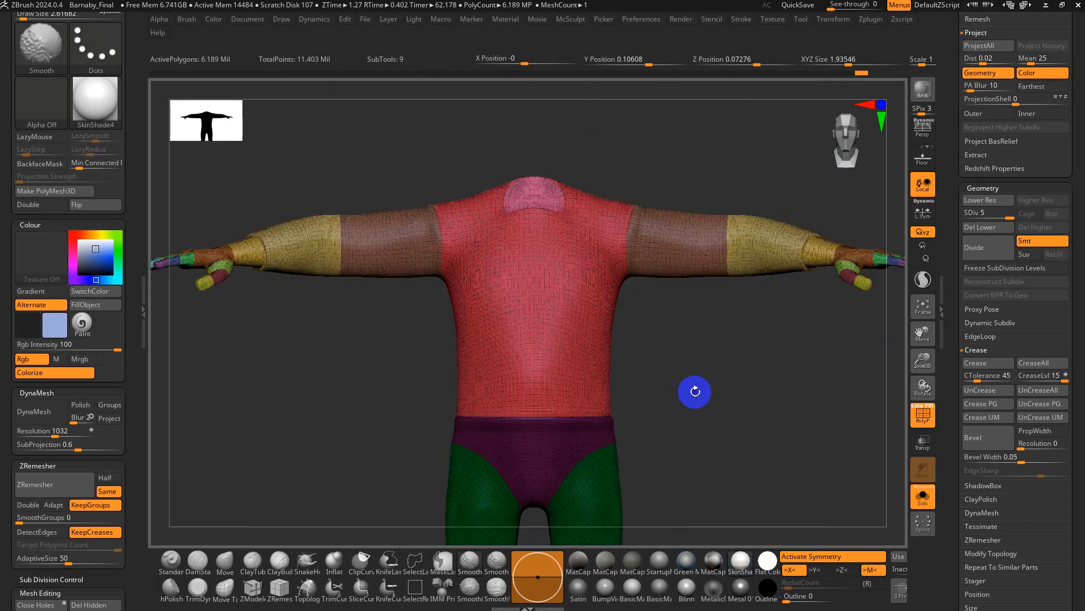
- Drop hands3 to subdivision level 1 and set the draw size to about 80
key(shift+d)
key(shift+d)
key(shift+d)
key(shift+d)
key(s)
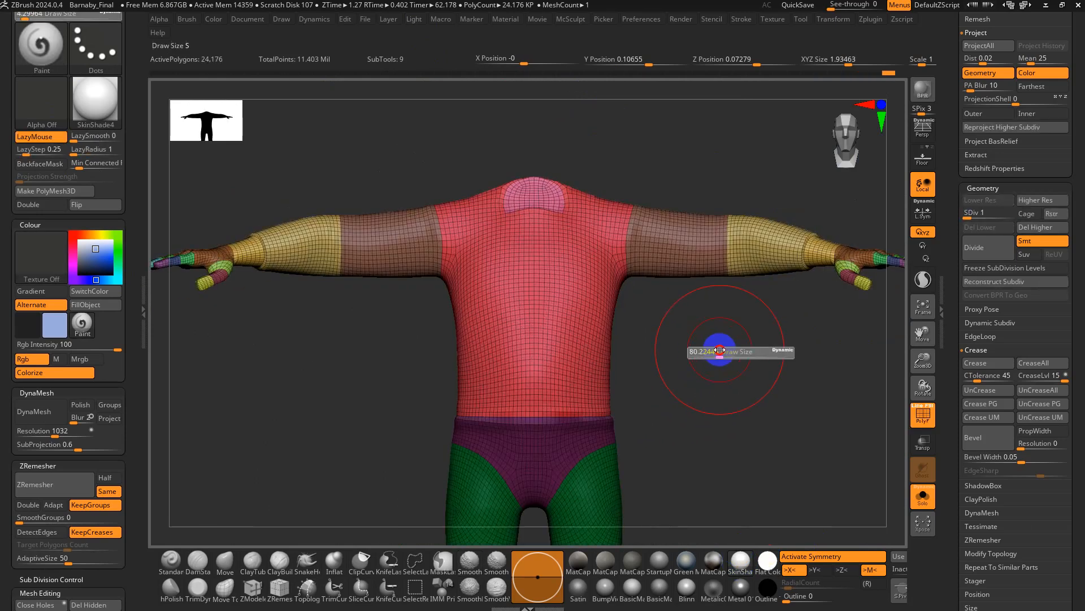
drag(719, 349, 721, 349)
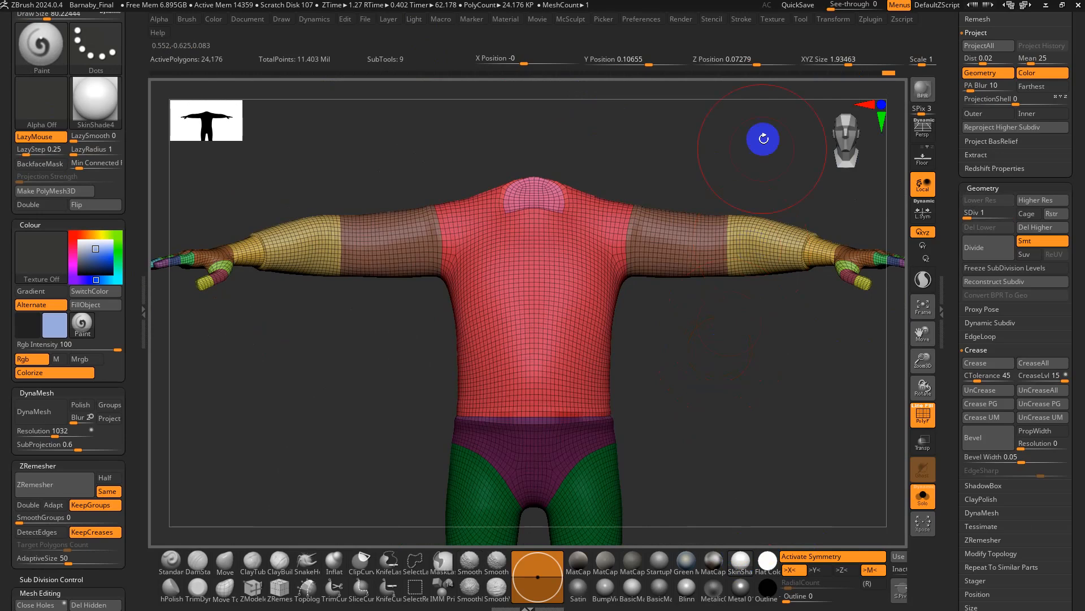
- Unwrap hands3 with UV Master using Symmetry and Polygroups, and hide the polyframe
click(863, 22)
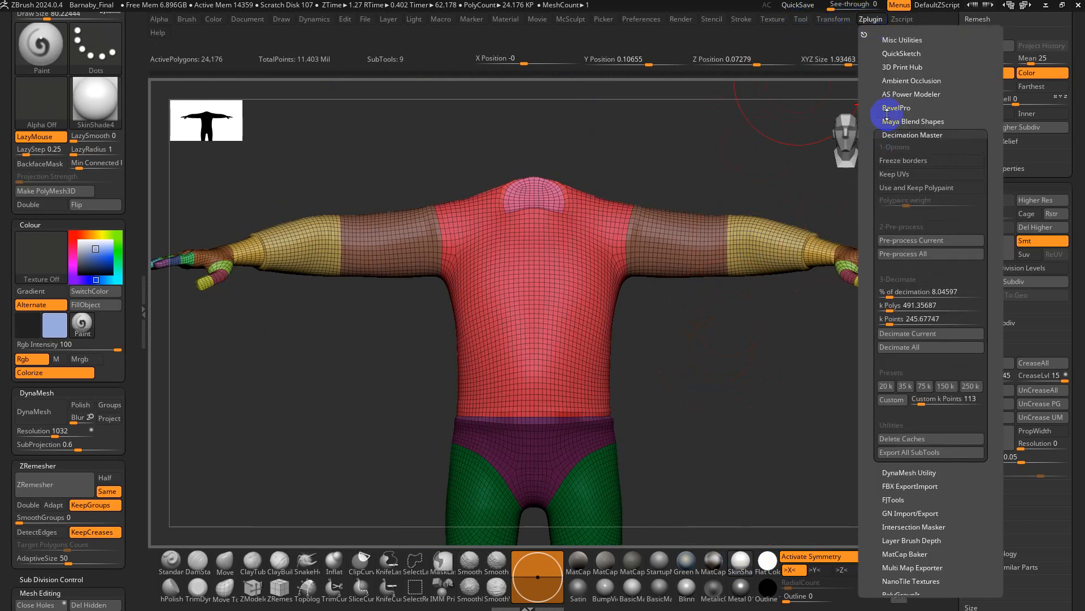
click(896, 134)
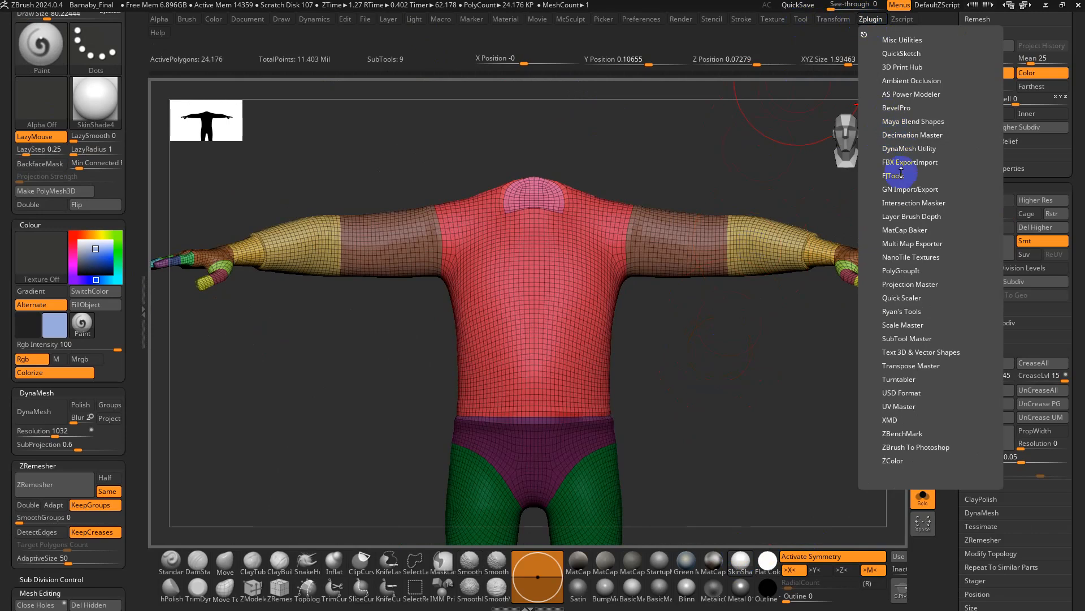
click(892, 407)
drag(869, 503, 867, 439)
click(954, 332)
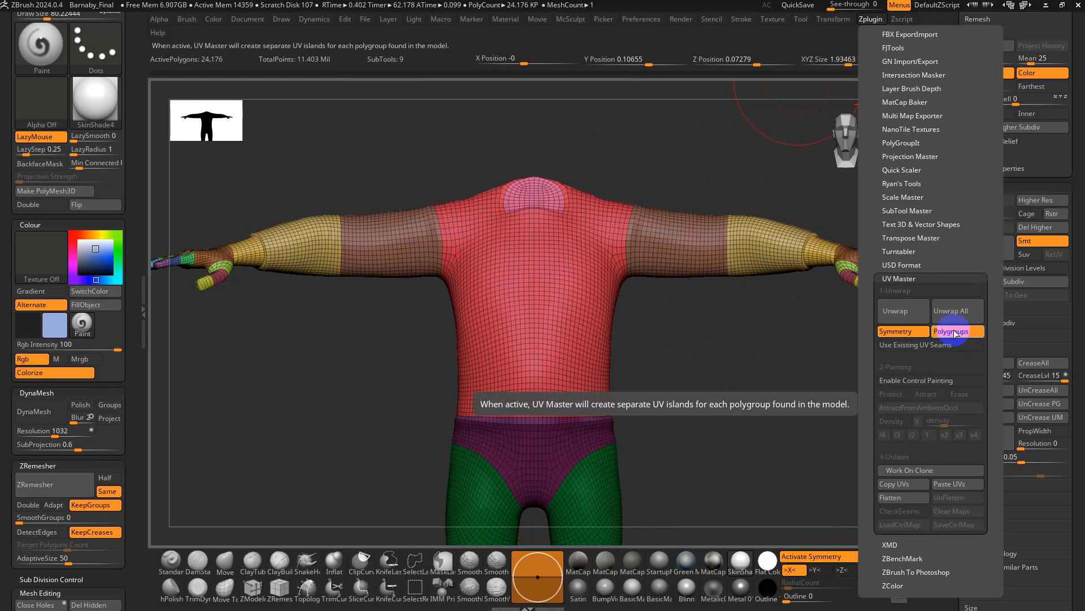
click(916, 310)
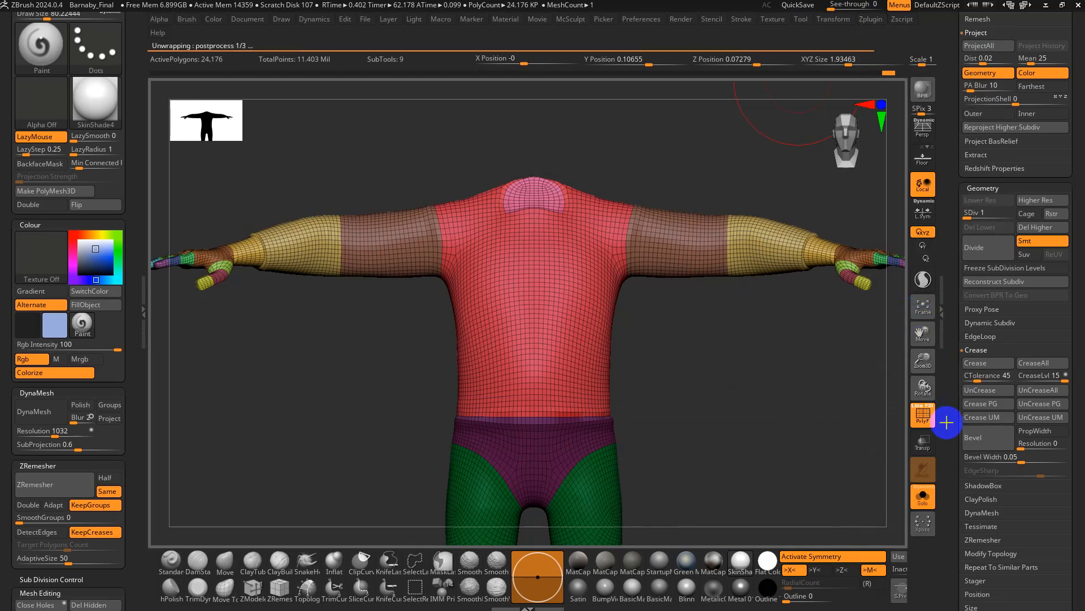
key(shift+f)
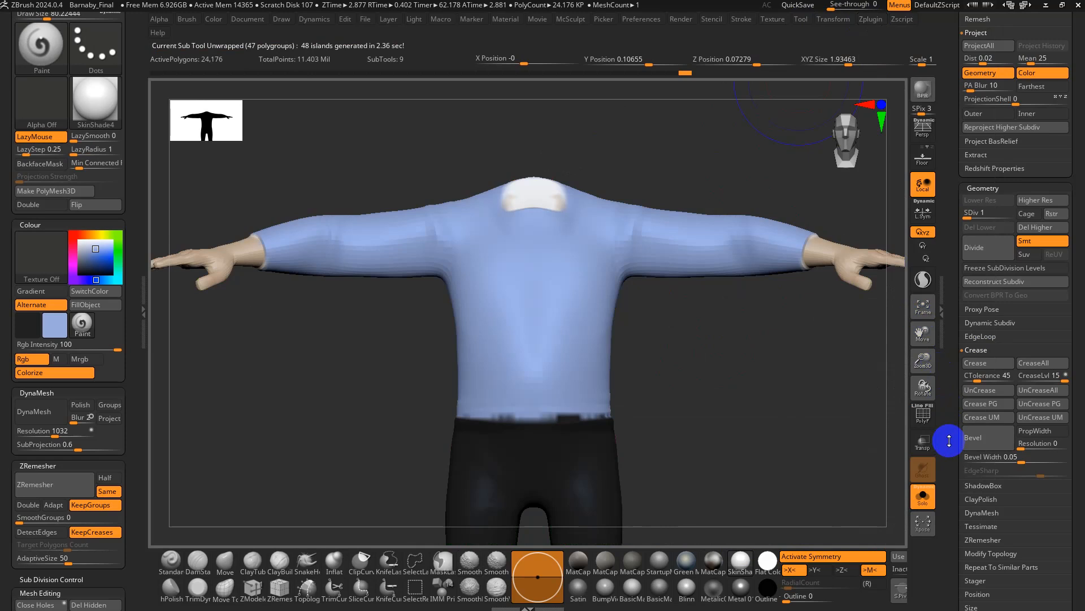
- Return hands3 to subdivision level 5 and set its UV map size to 4096 with a UV map border of 16
drag(950, 440, 967, 252)
key(d)
key(d)
key(d)
key(d)
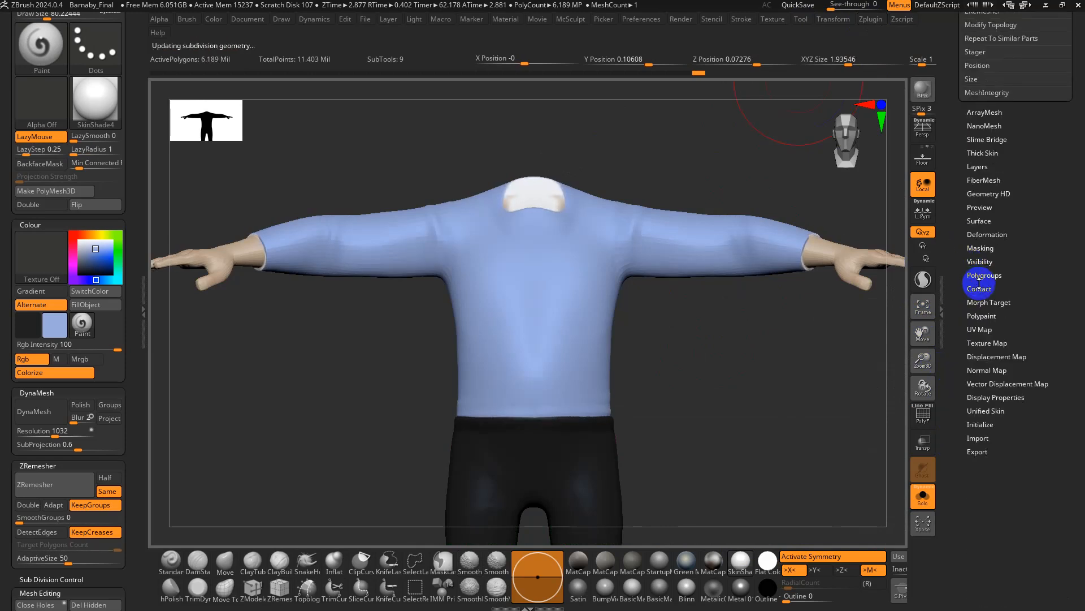
click(979, 329)
click(1053, 396)
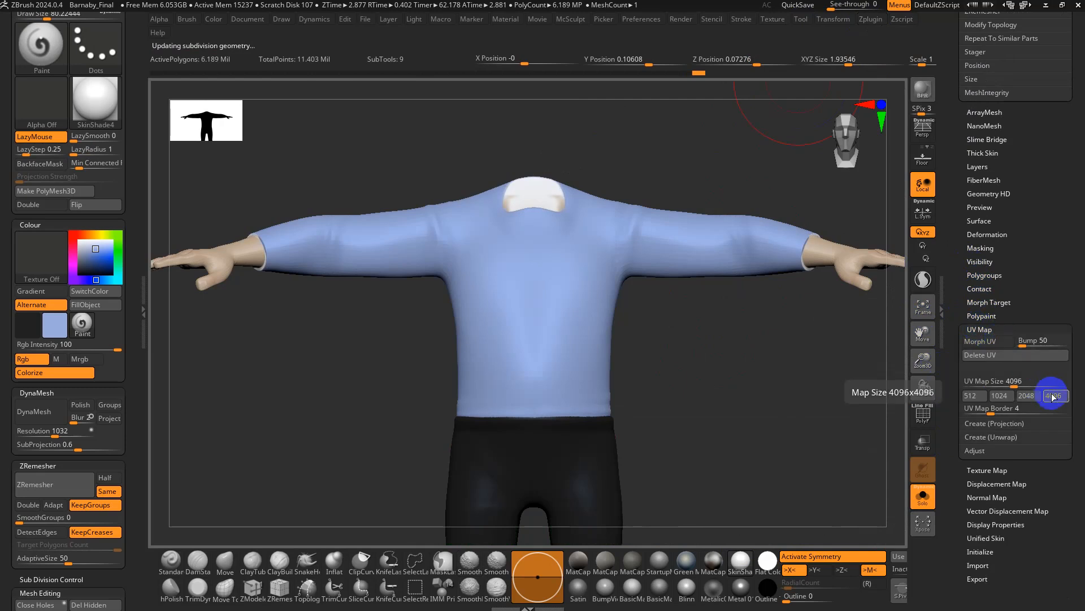
drag(1029, 412, 1078, 410)
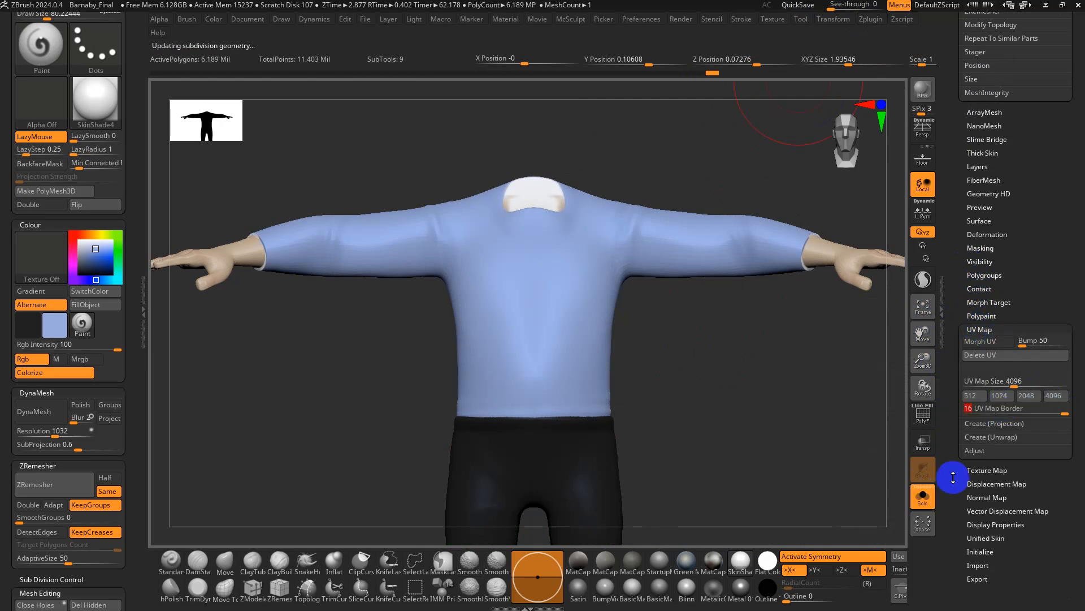
- Create a new texture map for hands3 from its polypaint
drag(954, 477, 978, 365)
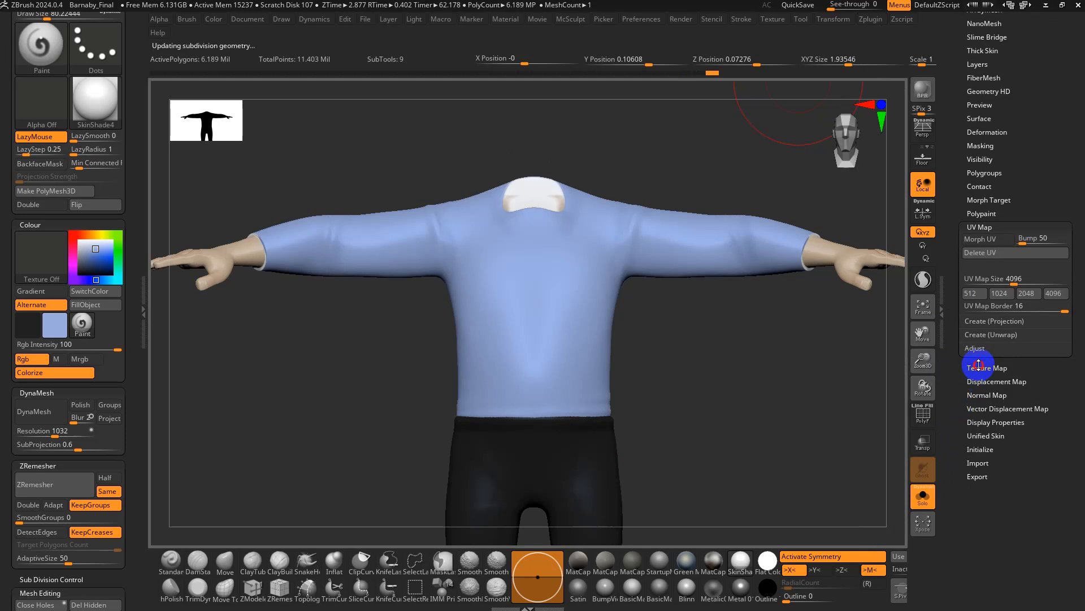
click(978, 367)
click(976, 461)
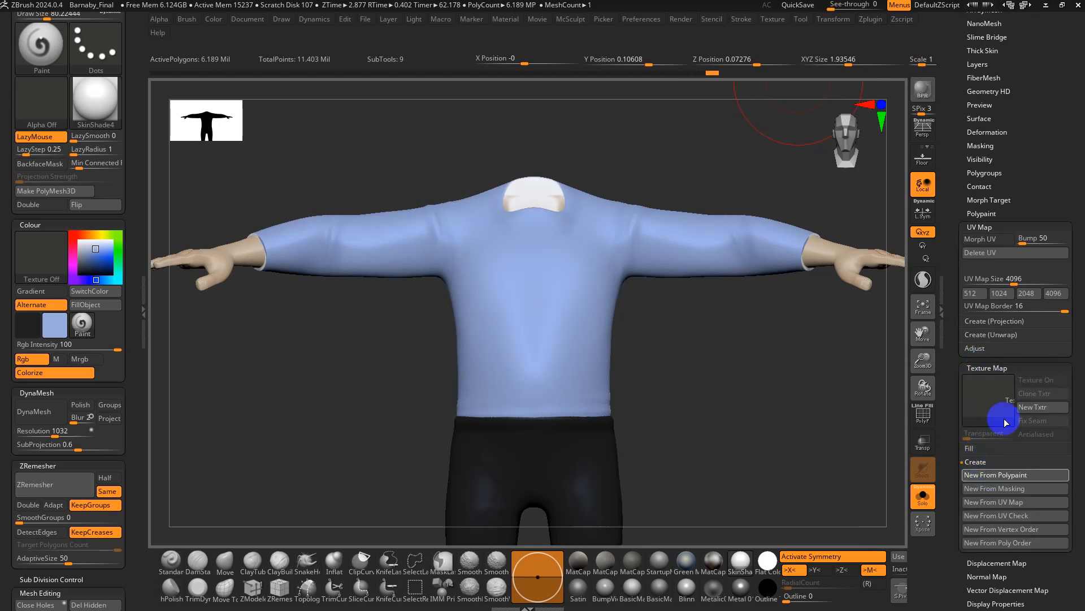
click(988, 406)
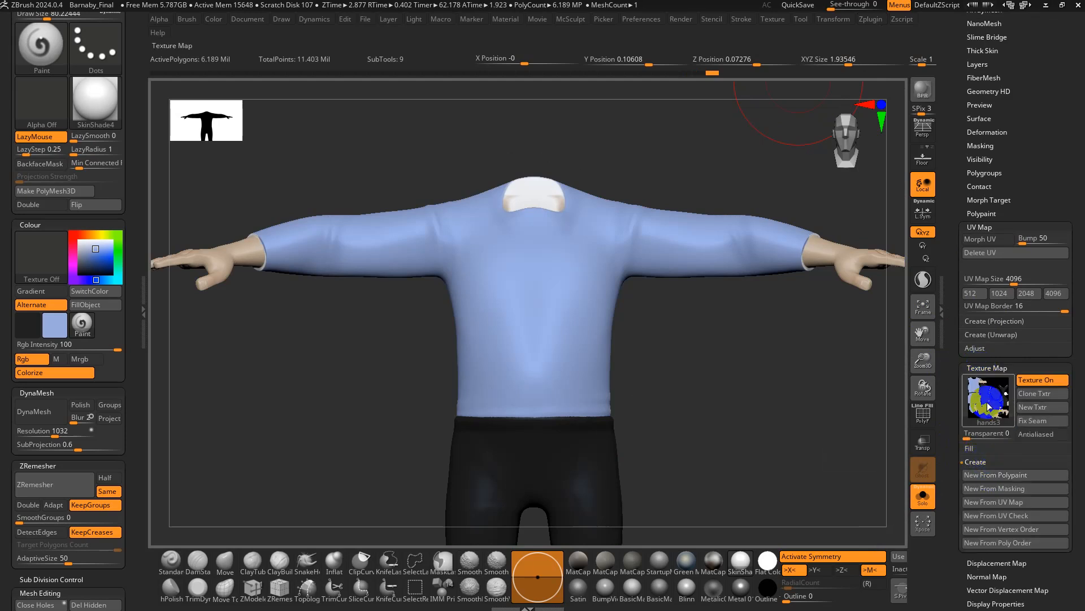
click(977, 364)
- Drop hands3 to subdivision level 1 and create its tangent normal map with SmoothUV and SNormals enabled
key(shift)
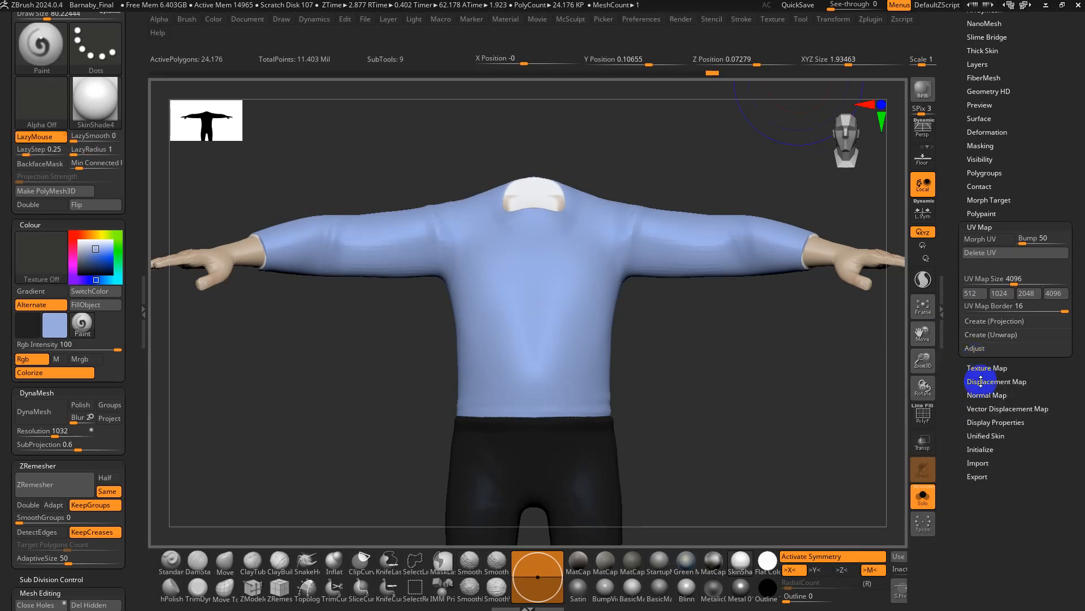
click(986, 395)
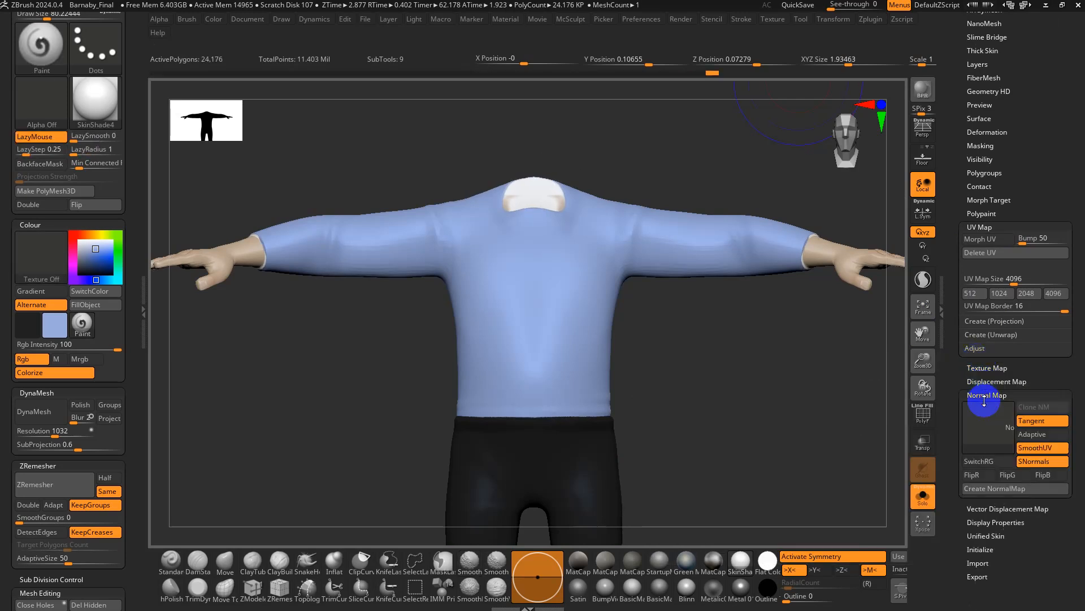
click(984, 488)
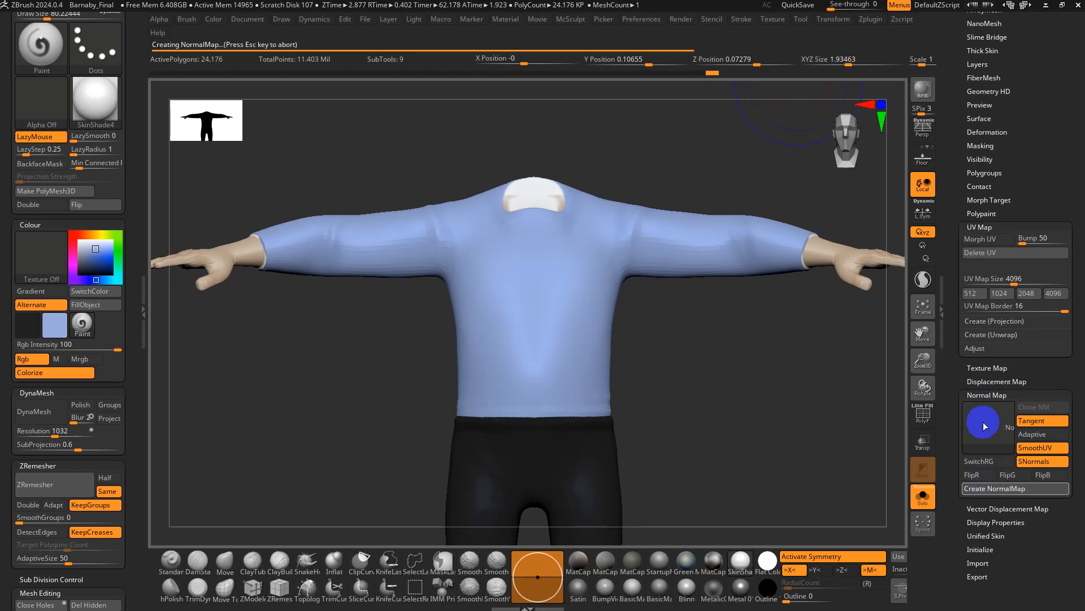
mouse_move(984, 426)
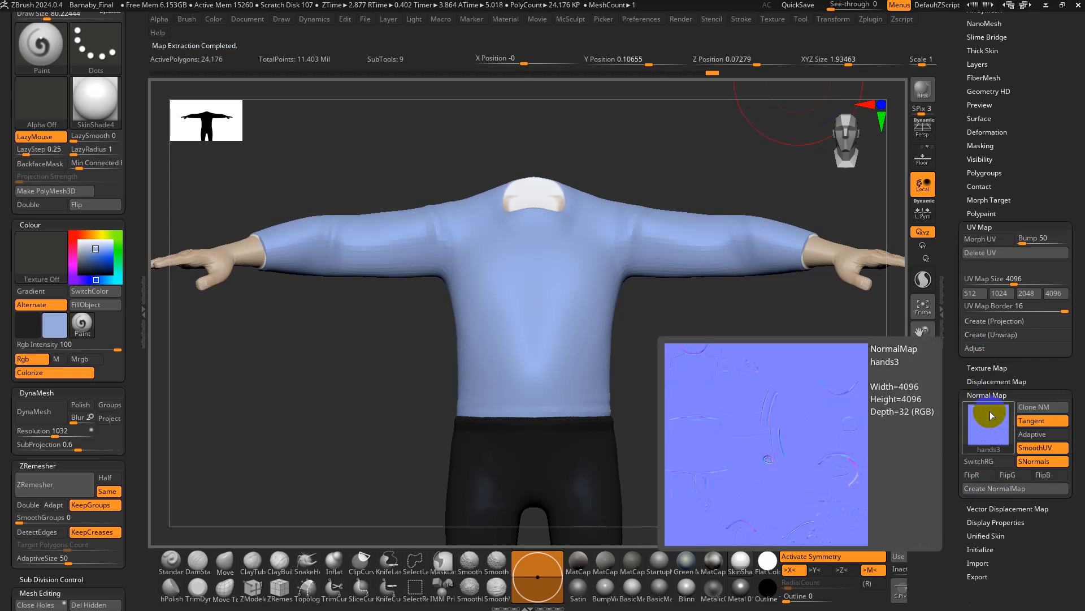
scroll(988, 412, down, 3)
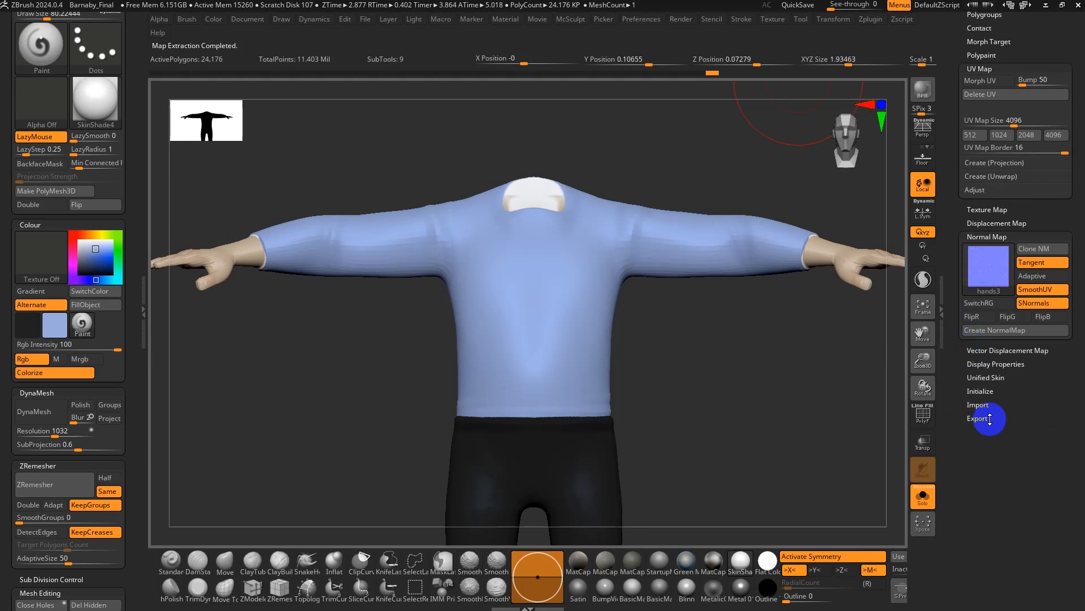
- Inspect the wireframe topology of hands3 around the sleeve and hand, and compare it with the highest subdivision level without polyframe
key(shift+f)
drag(721, 360, 763, 388)
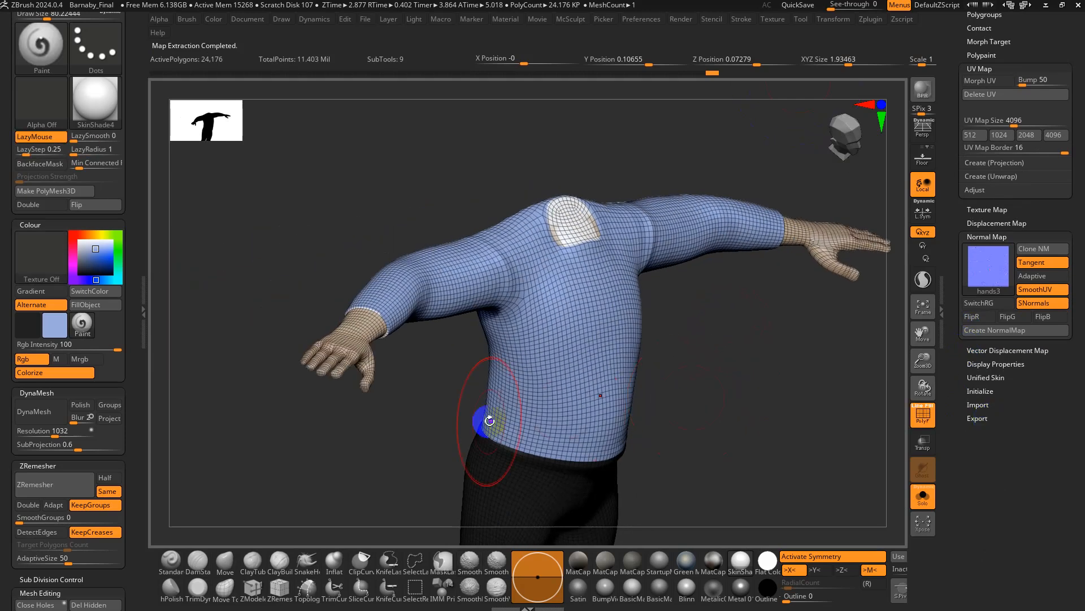
alt+drag(484, 422, 339, 489)
alt+drag(293, 412, 616, 320)
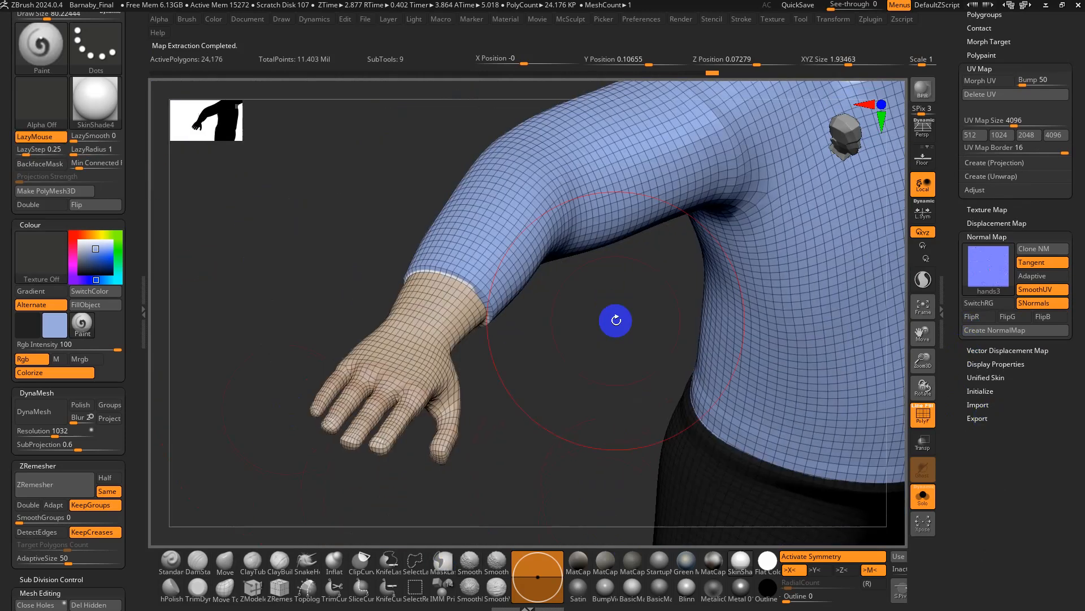
key(shift+f)
key(shift+f)
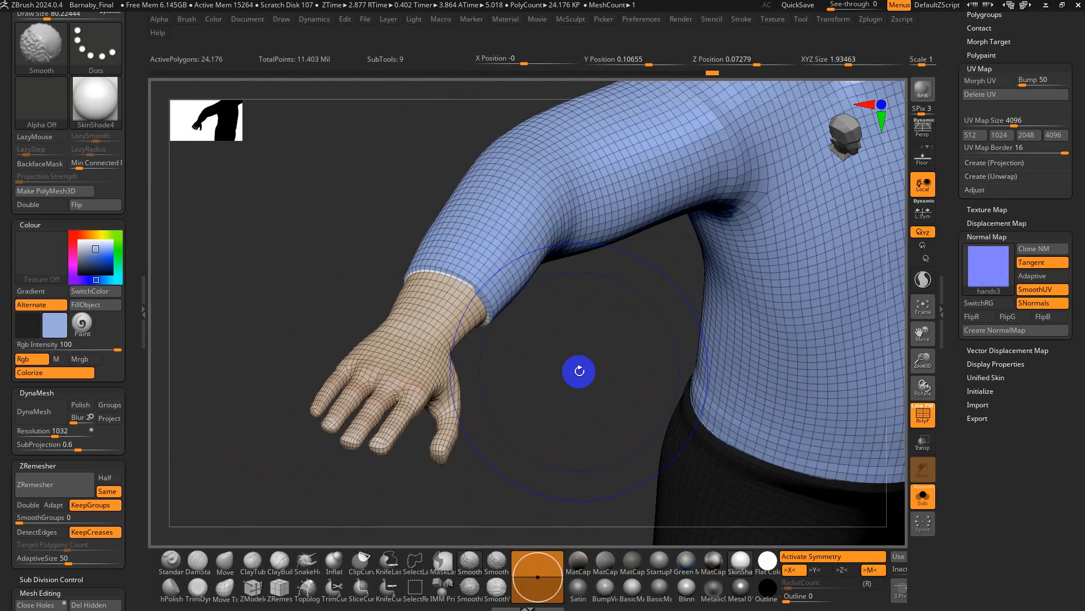
key(l)
key(d)
key(d)
key(shift+f)
key(d)
drag(578, 375, 822, 360)
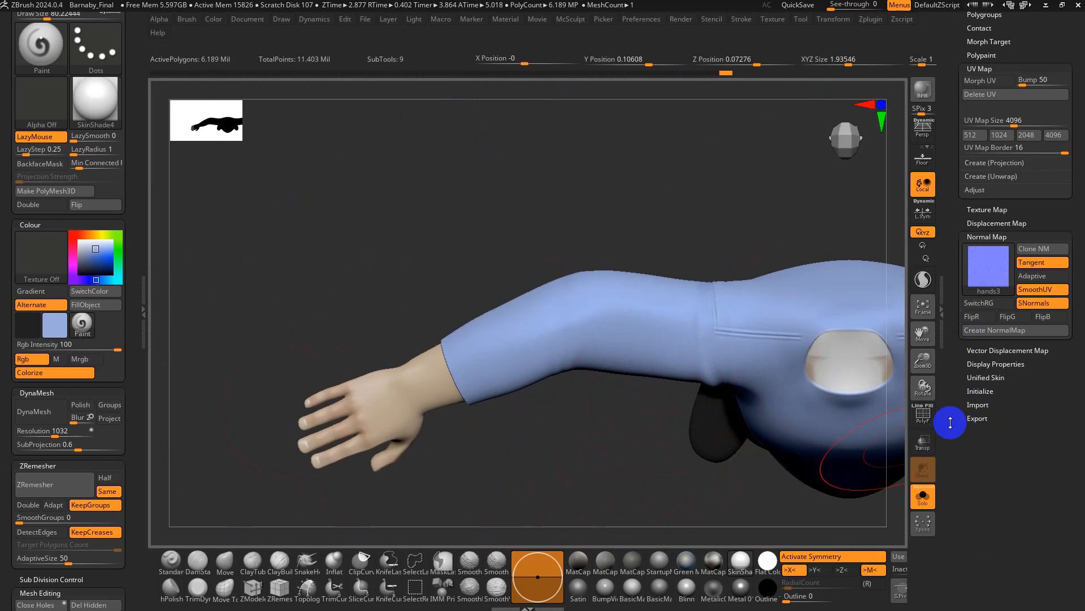
- Set the export scale of hands3 to 10 and send the mesh to Maya with GoZ
mouse_move(949, 422)
mouse_down()
mouse_move(952, 340)
mouse_move(956, 410)
mouse_up()
drag(772, 161, 769, 102)
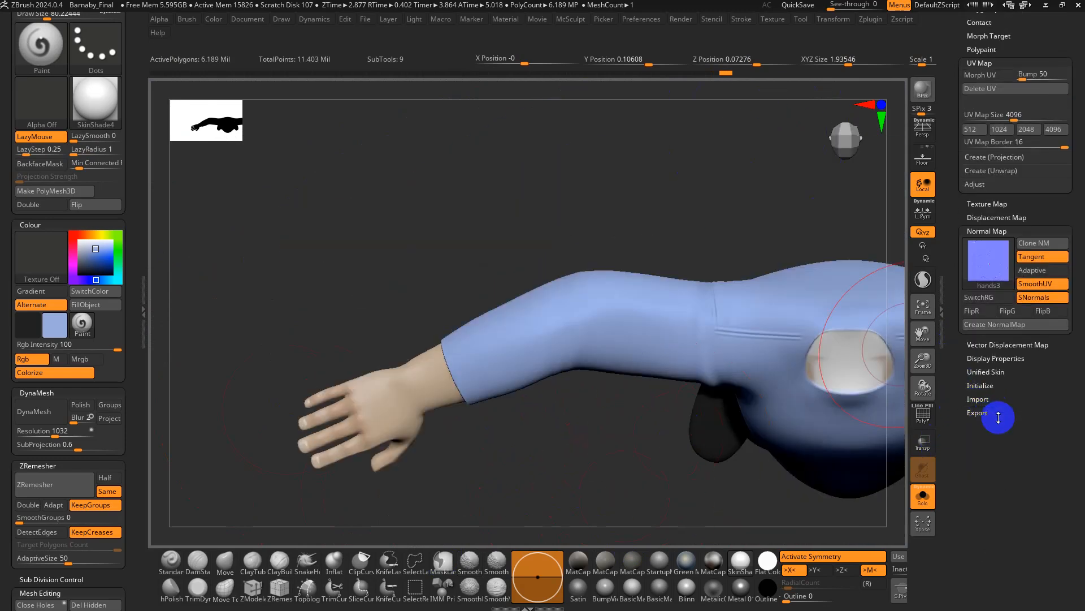
click(999, 417)
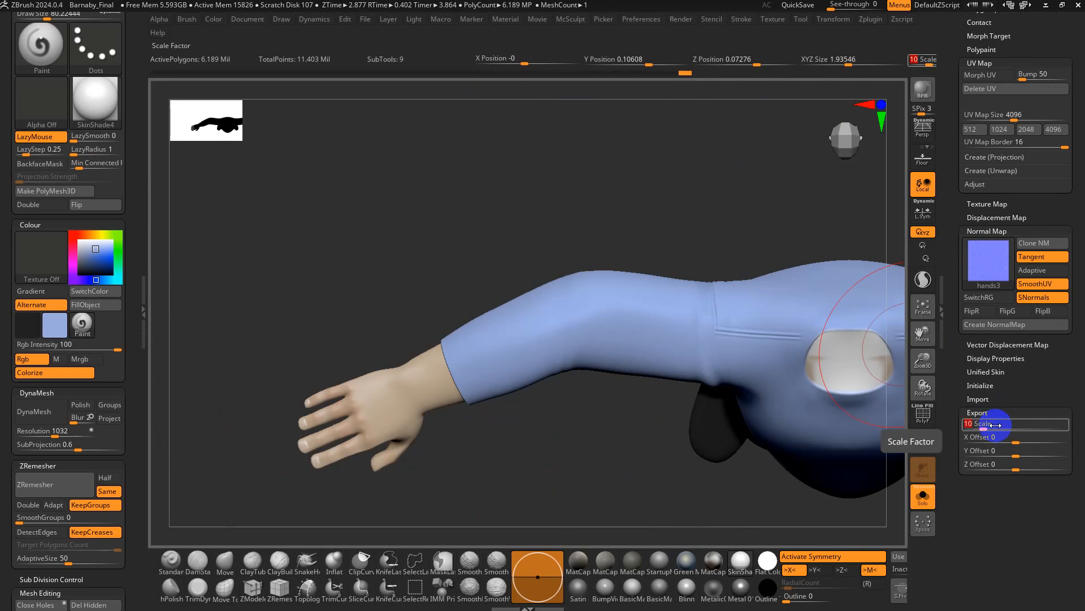
drag(957, 43, 972, 292)
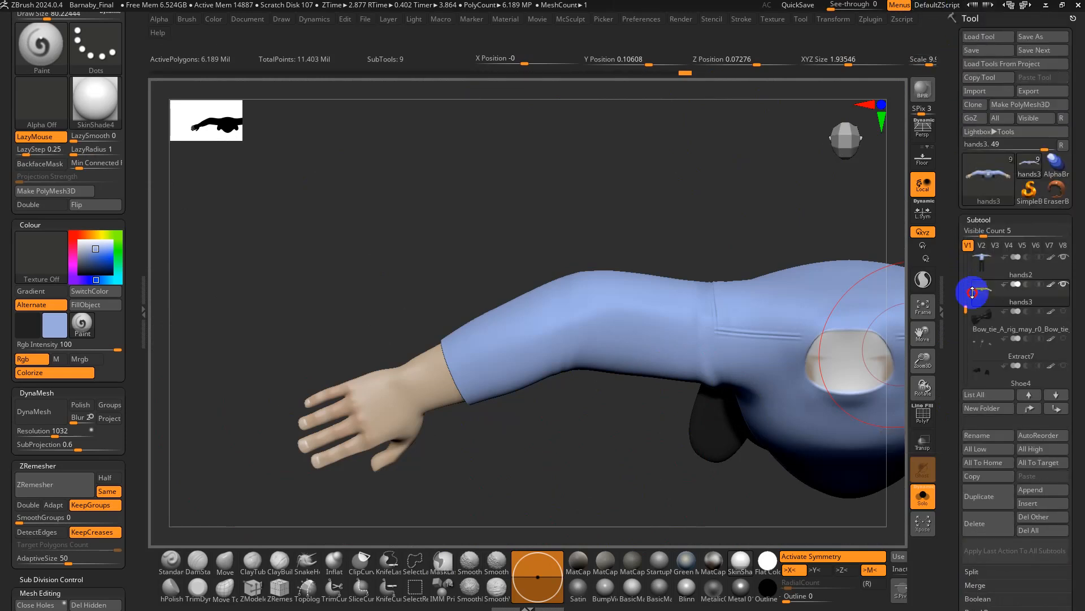
click(972, 117)
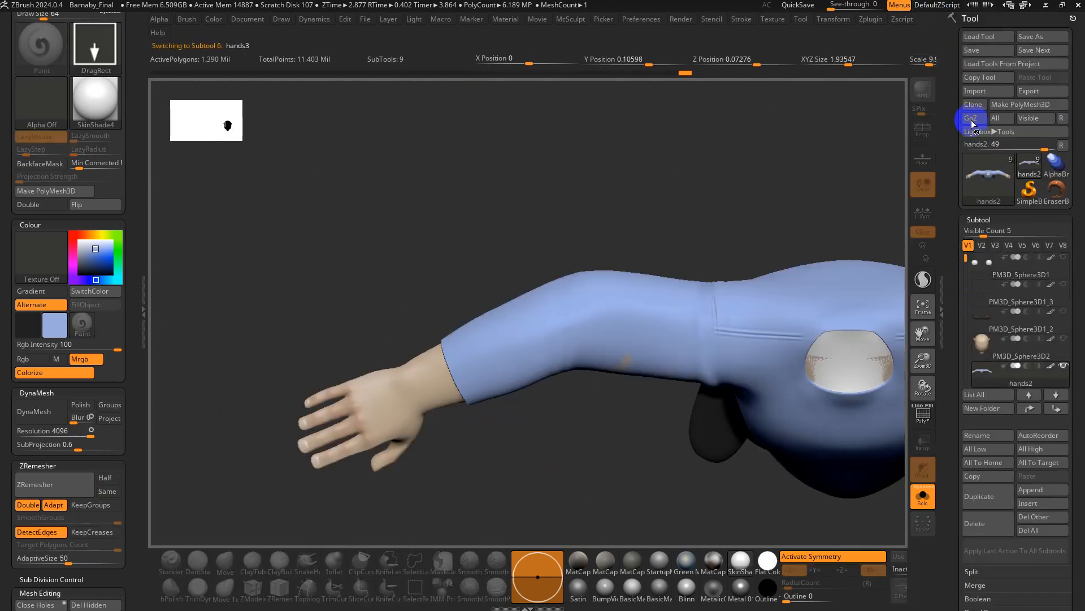
key(super)
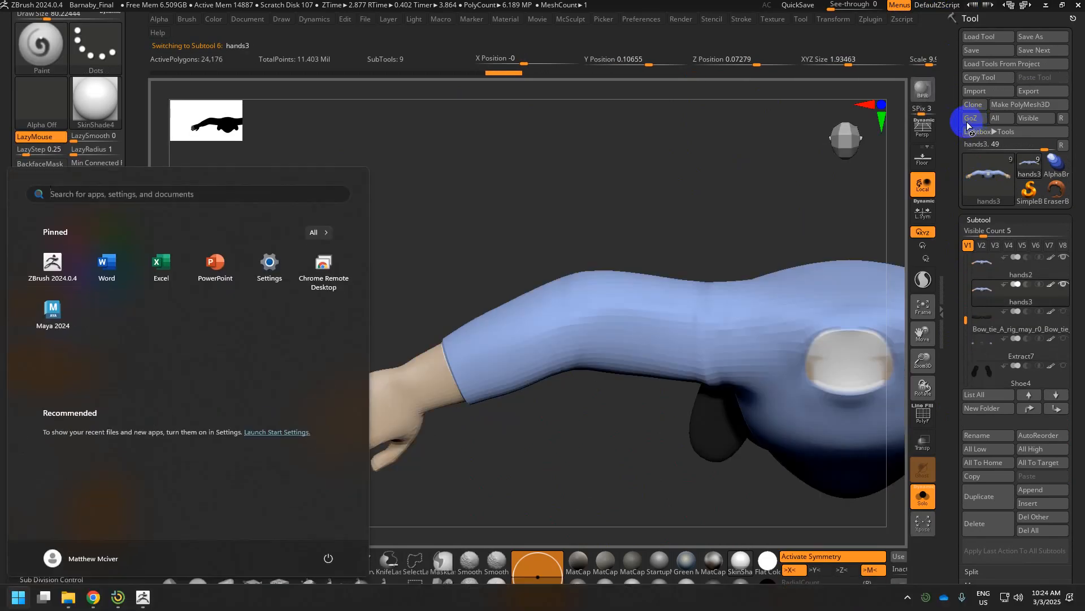
- Measure the imported body's height in Maya from the foot to the neck with the Distance Tool
alt+drag(534, 301, 549, 294)
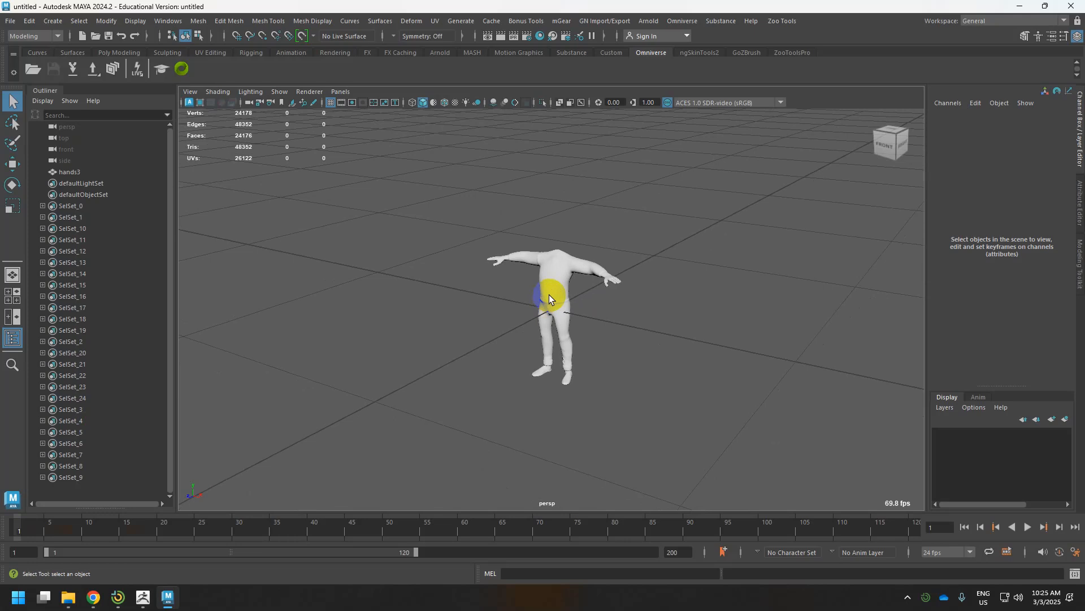
click(134, 21)
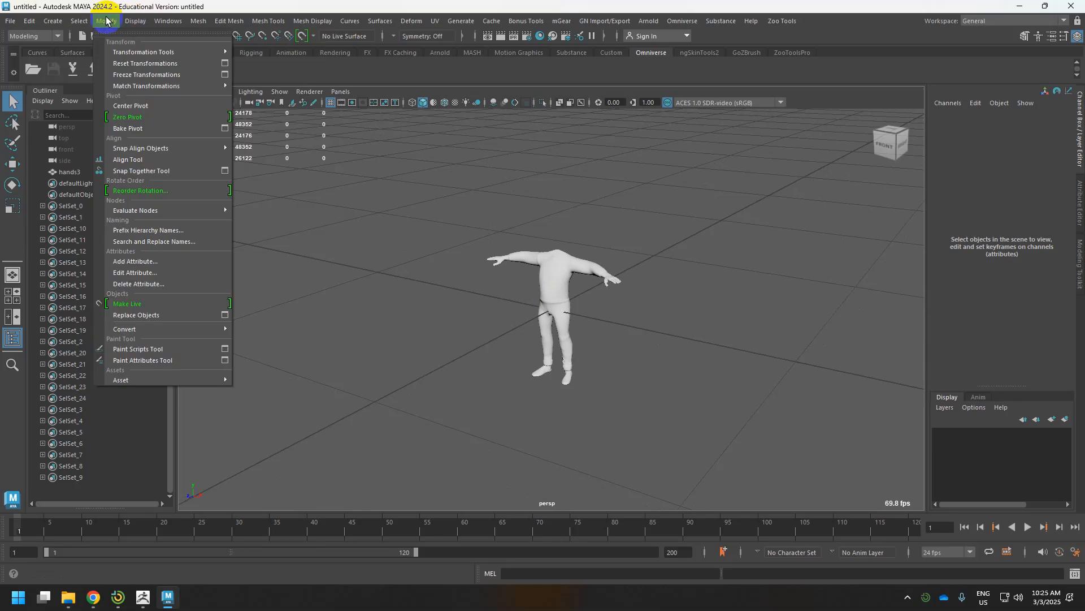
click(51, 22)
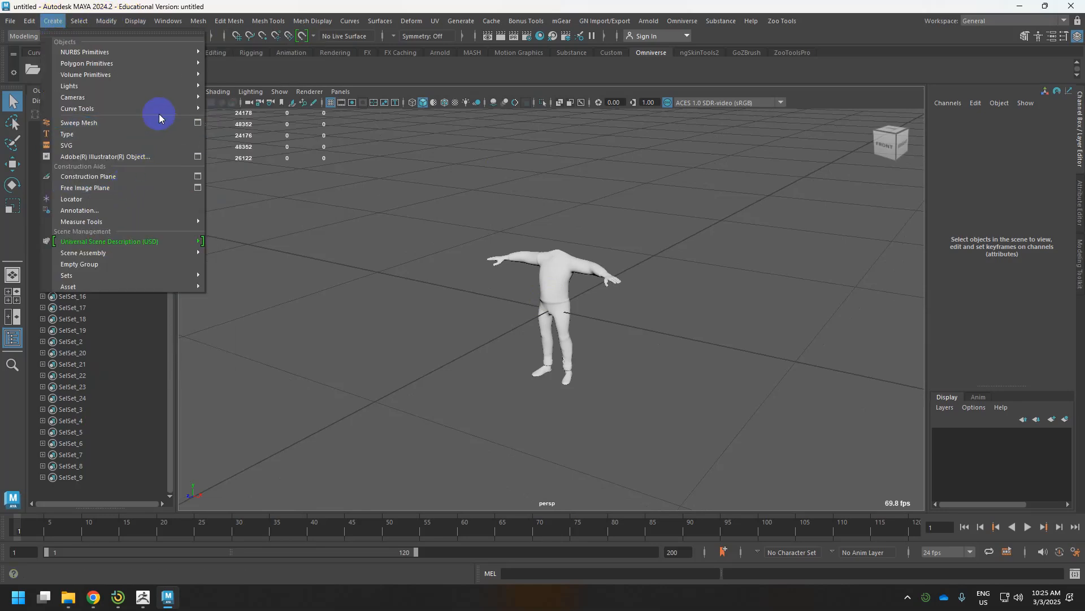
mouse_move(164, 106)
mouse_move(168, 224)
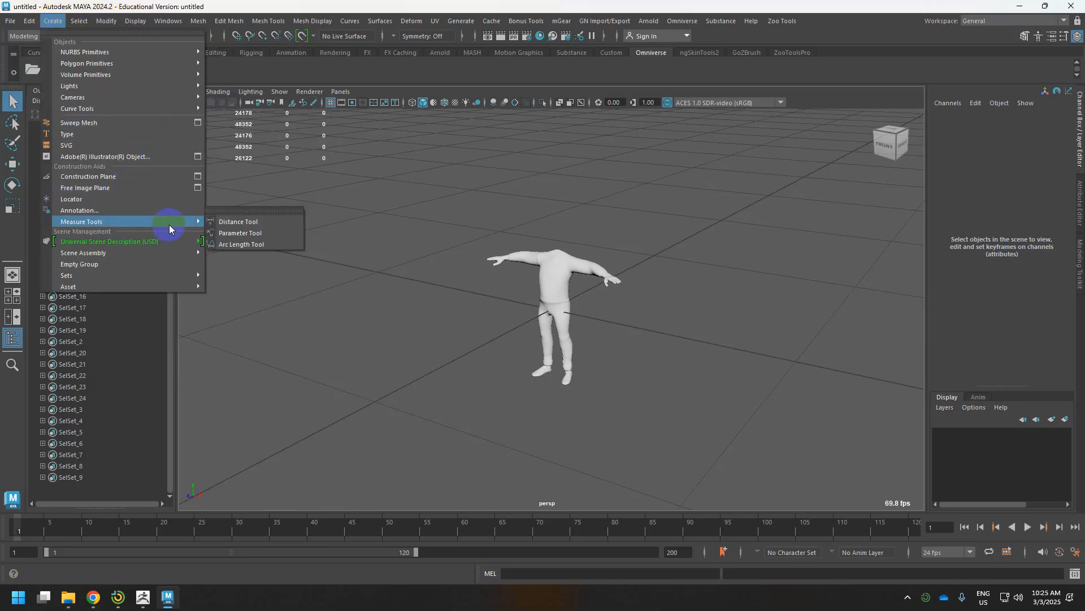
click(218, 221)
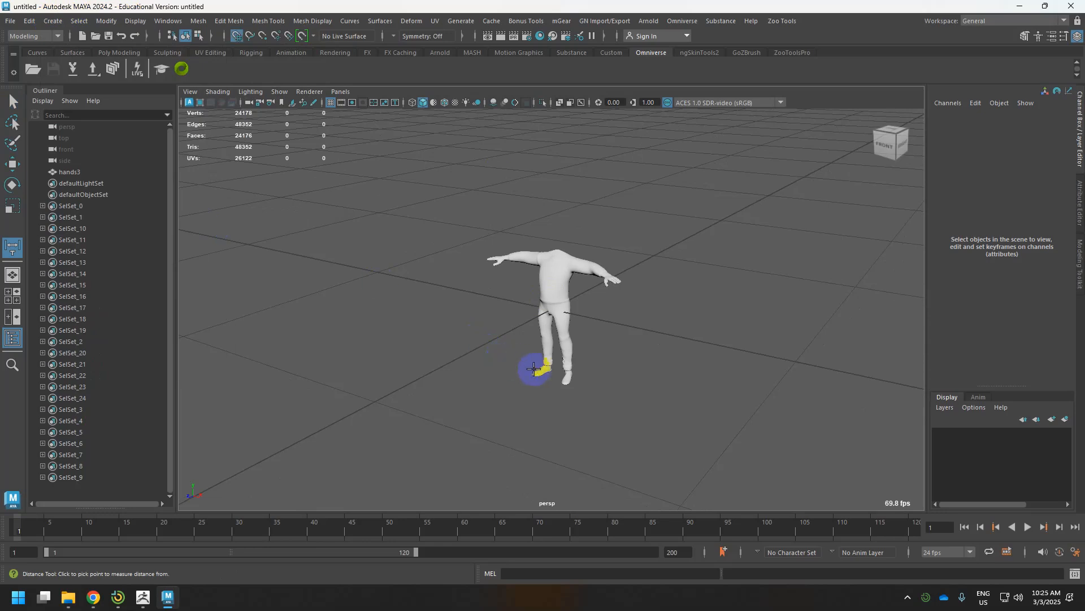
drag(568, 379, 573, 378)
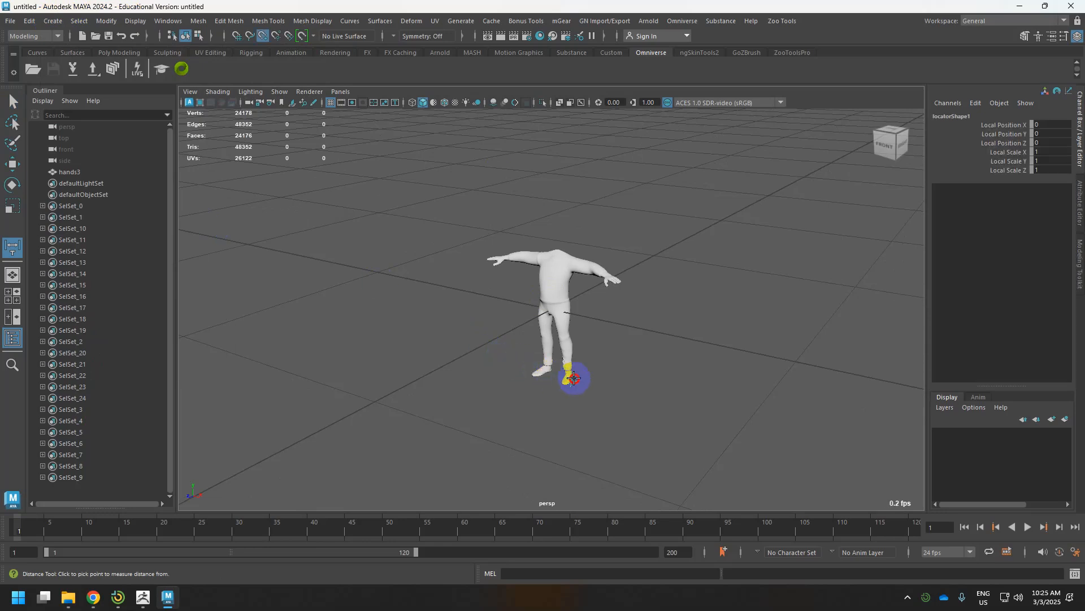
click(560, 249)
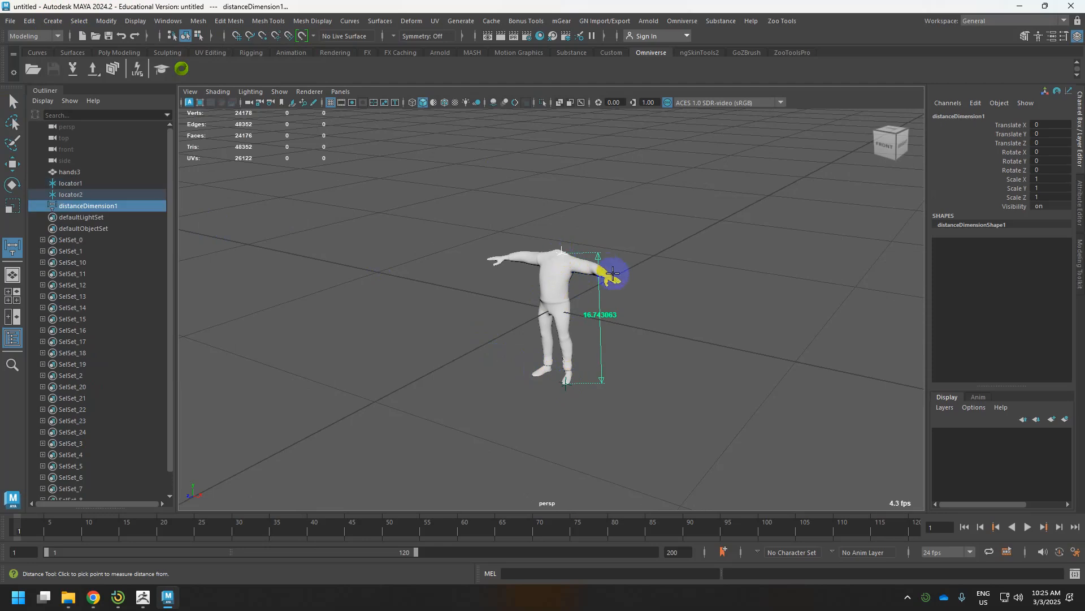
- Undo the distance measurement and its locators, and switch back to ZBrush
key(ctrl+z)
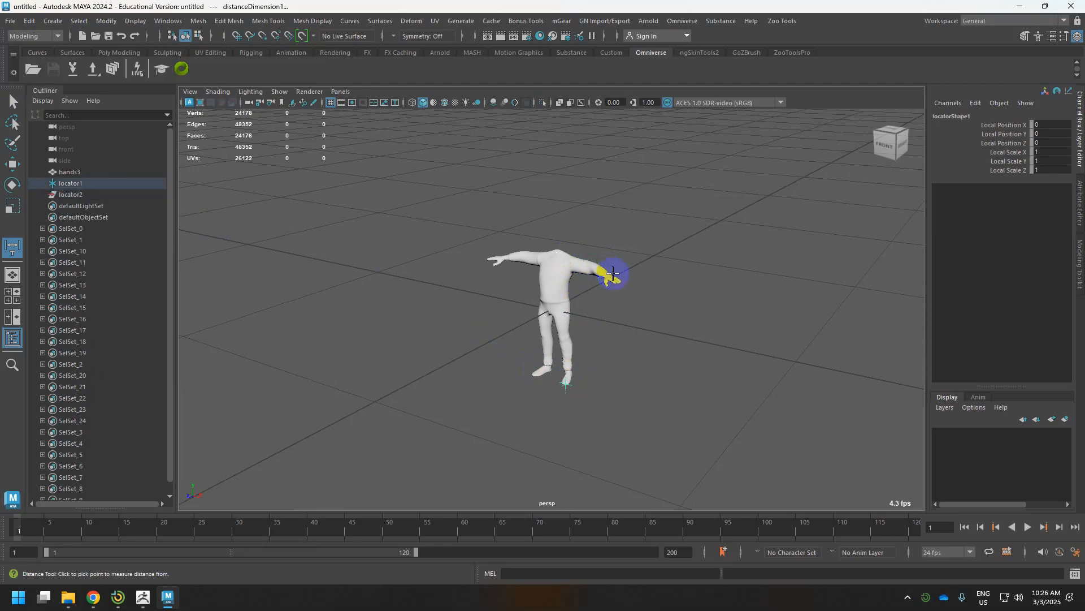
key(ctrl+z)
key(ctrl+z)
key(ctrl+z)
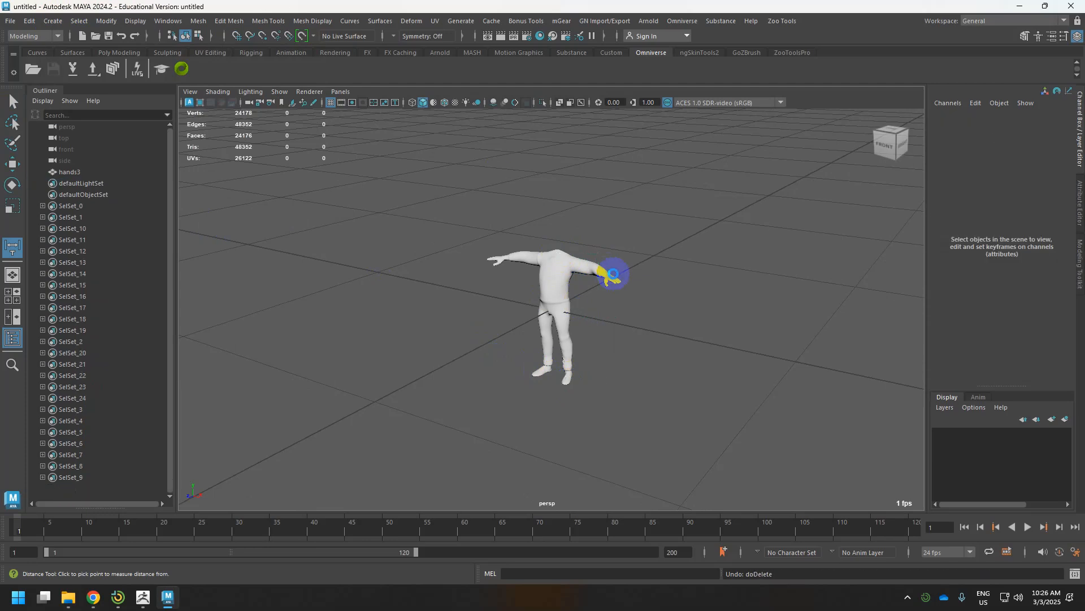
key(ctrl+z)
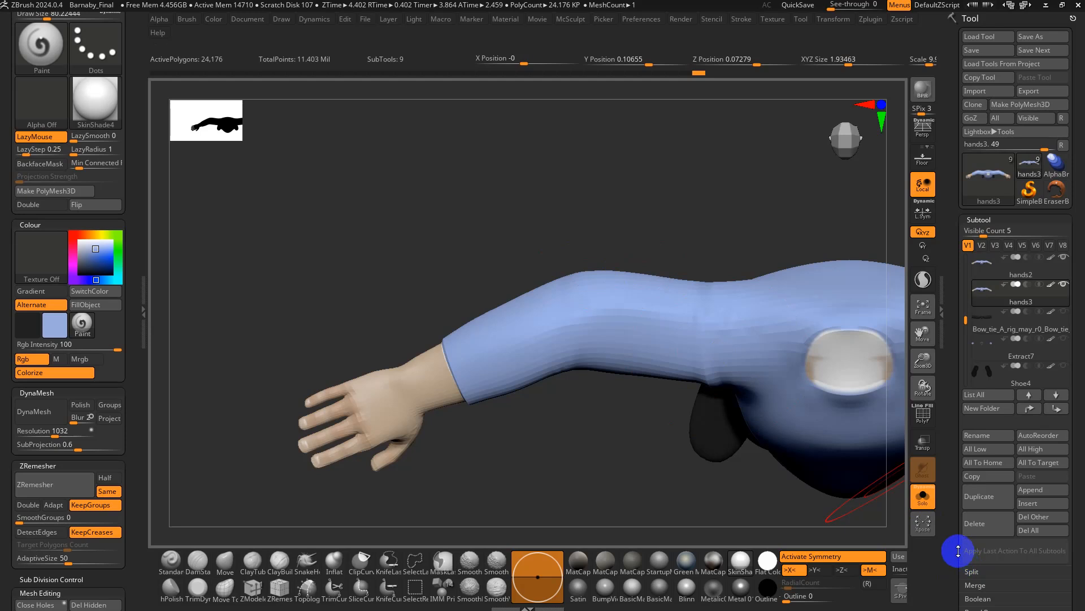
- Set the export scale of hands3 to 100
drag(958, 551, 973, 310)
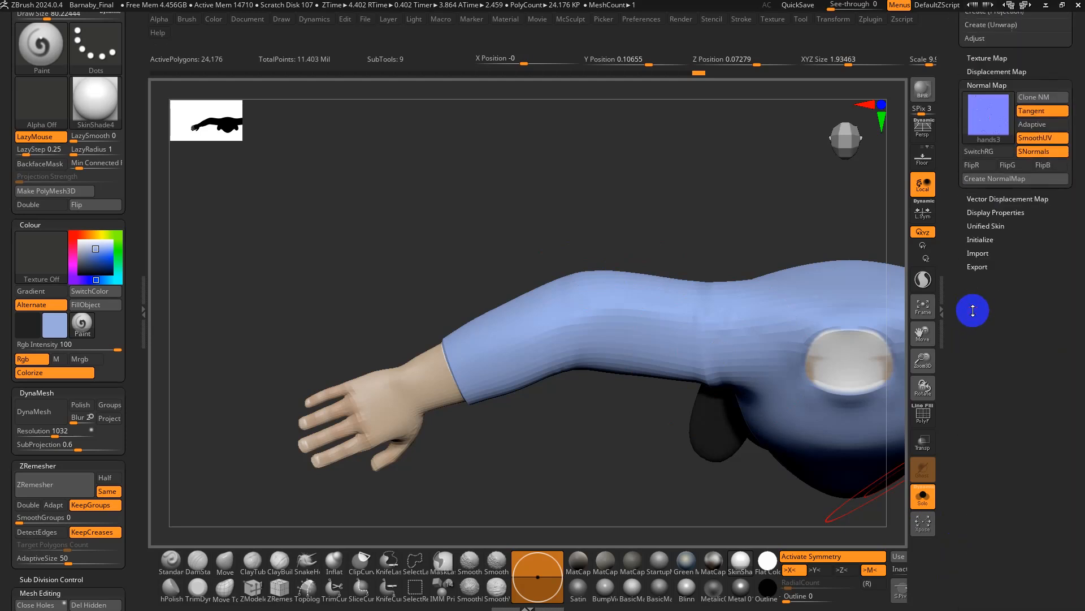
click(977, 266)
text(100)
key(Return)
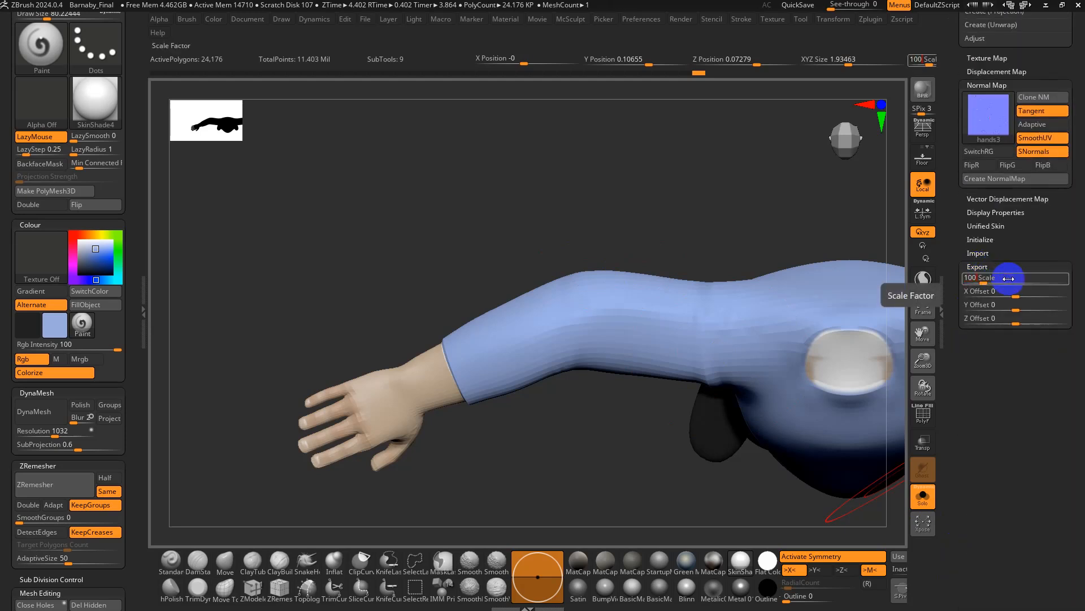
click(845, 59)
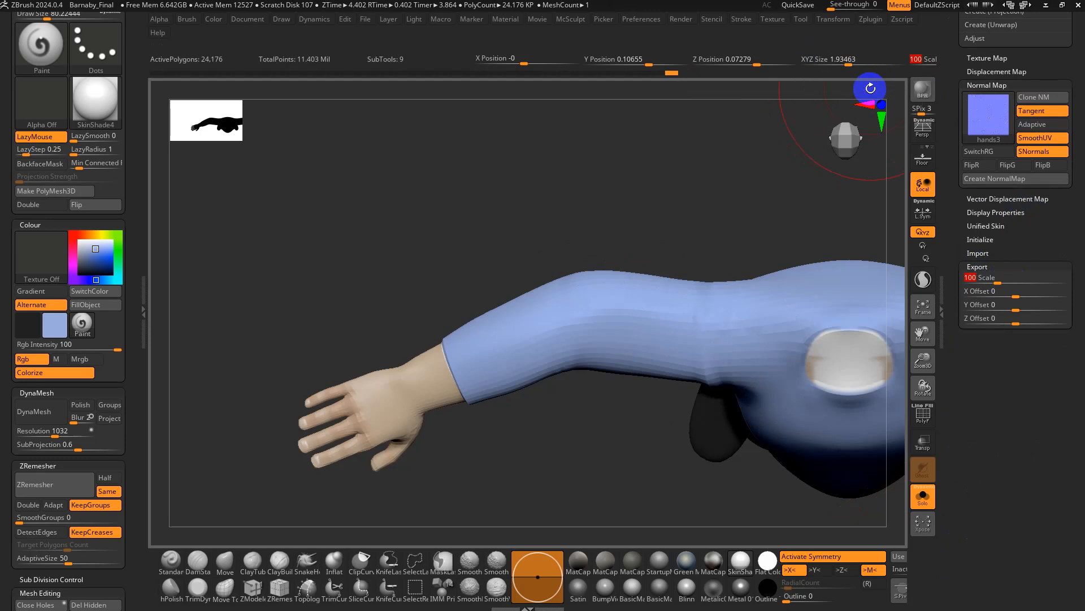
drag(953, 56, 955, 106)
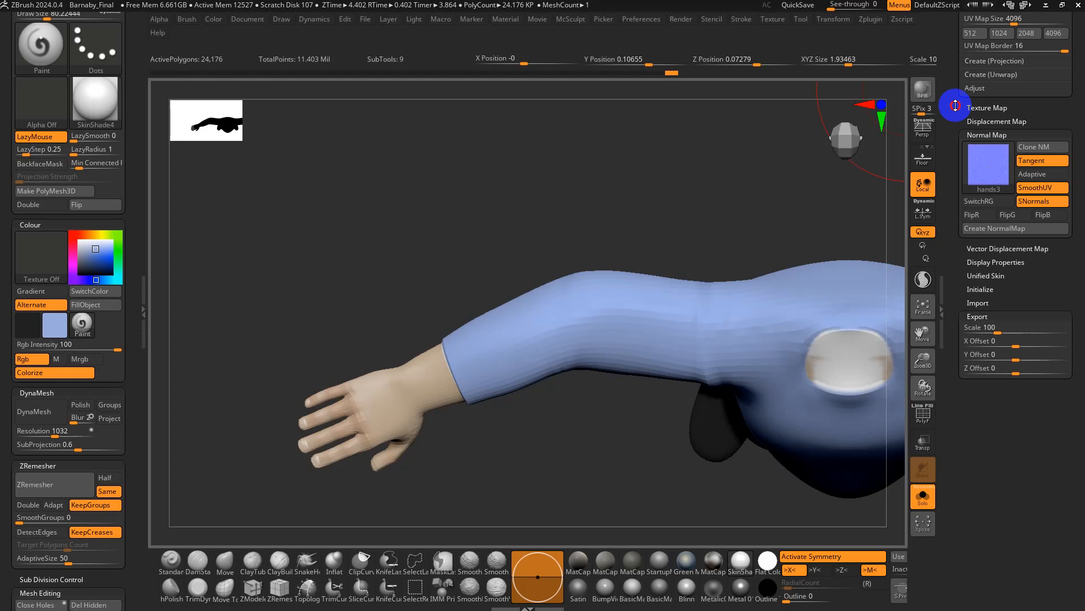
drag(955, 107, 955, 118)
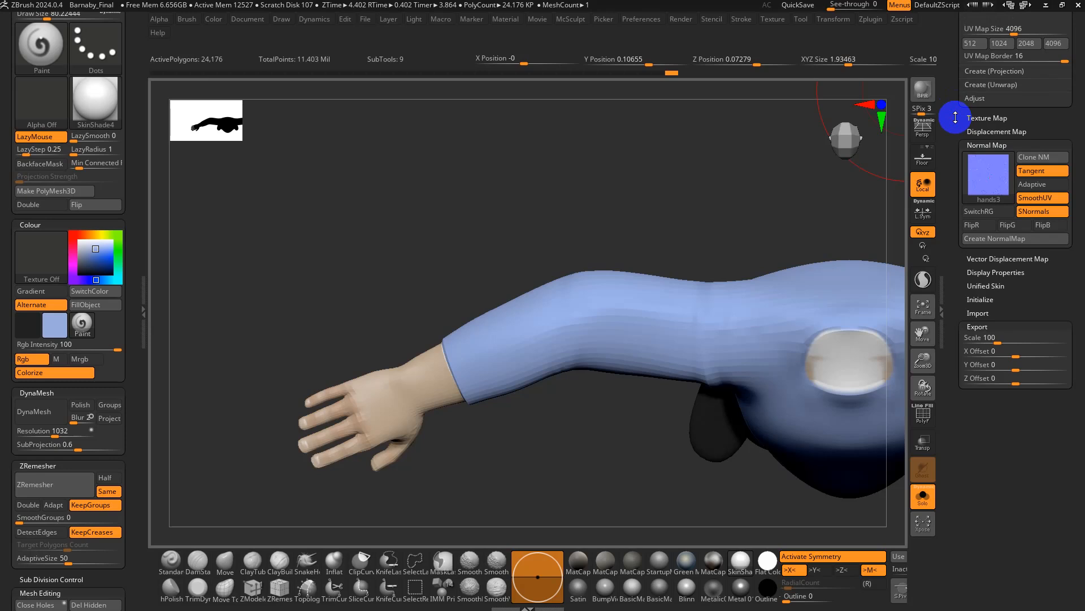
- Set the export scale of hands3 to 70 and resend the mesh to Maya with GoZ
click(1017, 336)
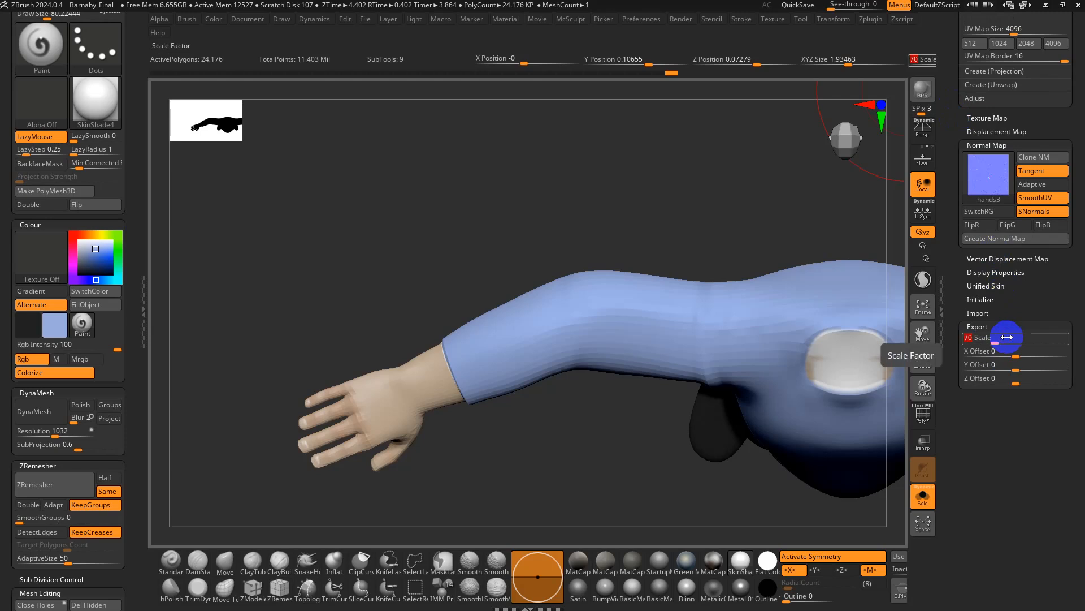
drag(948, 63, 988, 351)
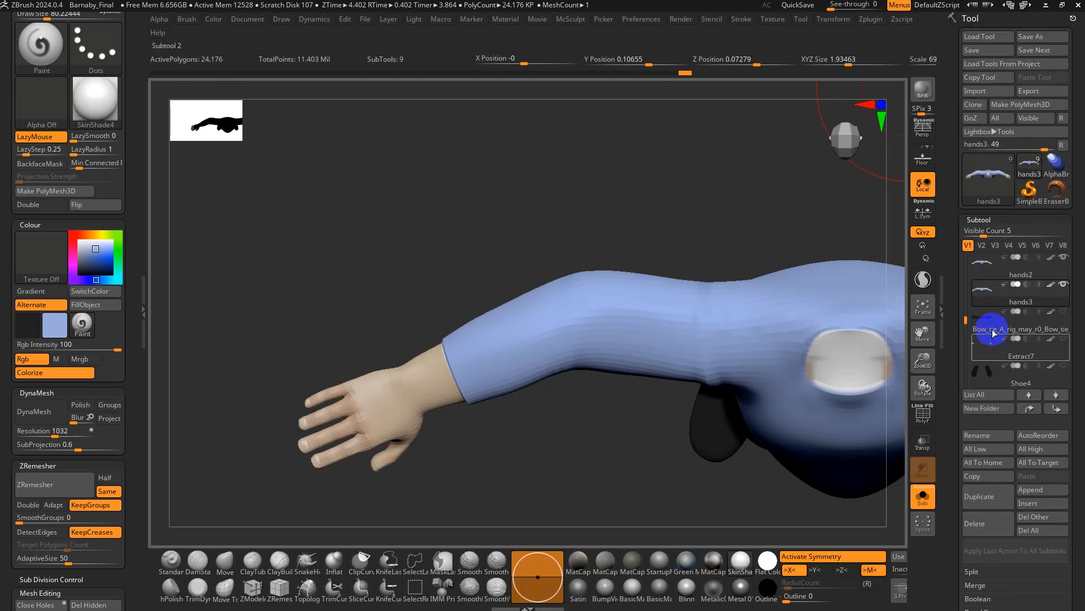
click(978, 117)
key(alt+Tab)
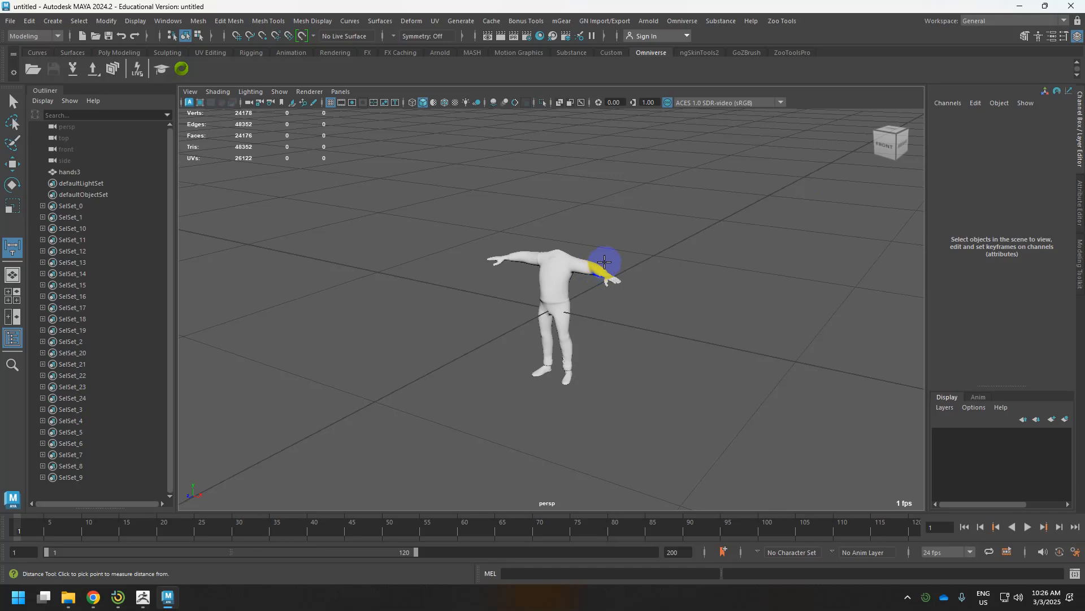
- Measure the rescaled body from the foot to the neck opening with the Distance Tool
scroll(605, 262, down, 3)
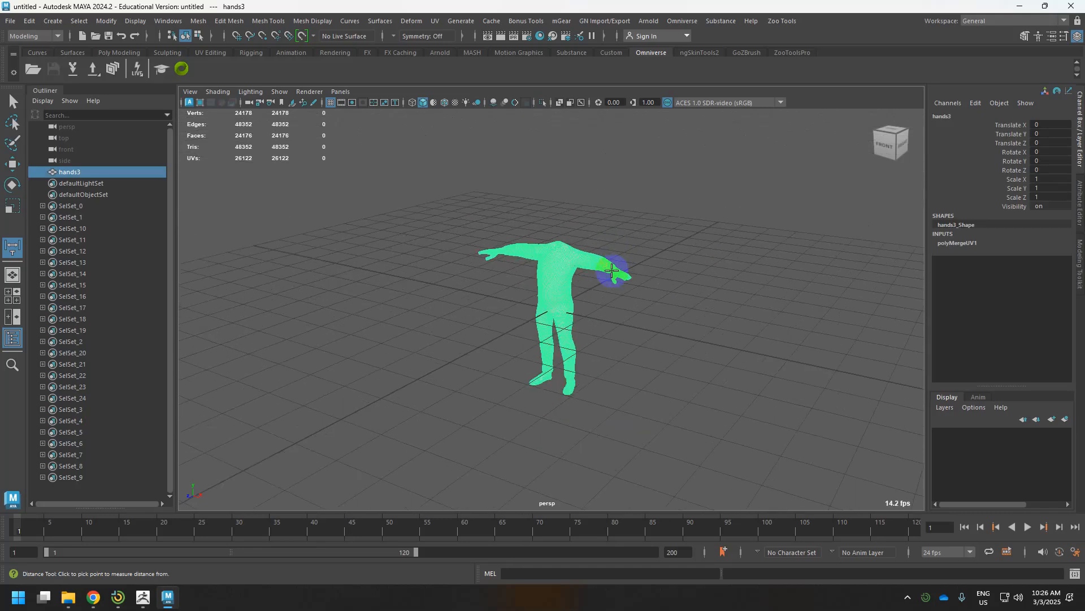
click(136, 23)
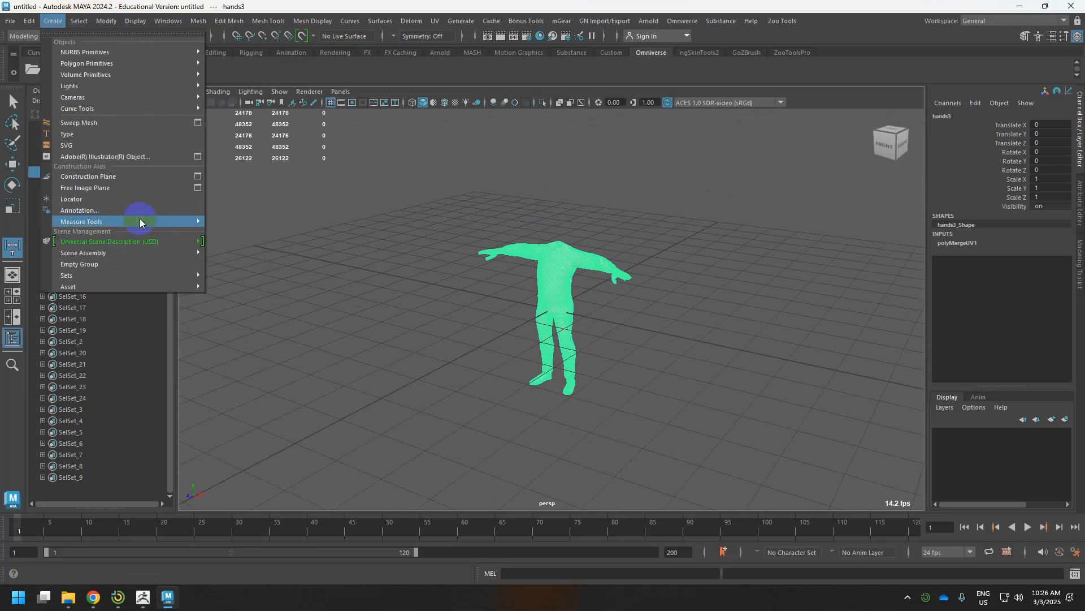
mouse_move(139, 222)
click(232, 222)
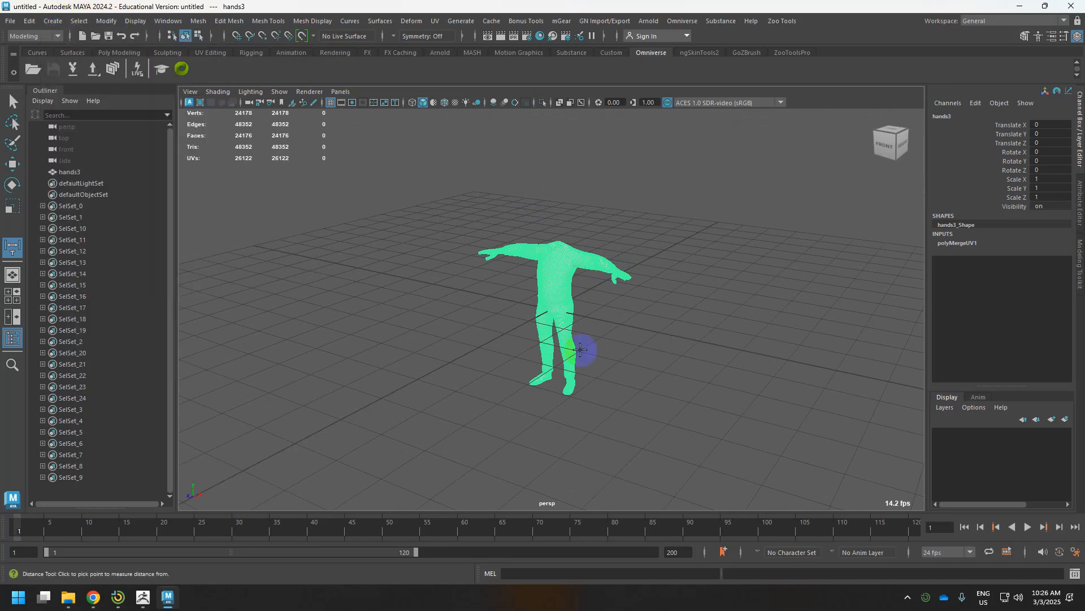
click(574, 384)
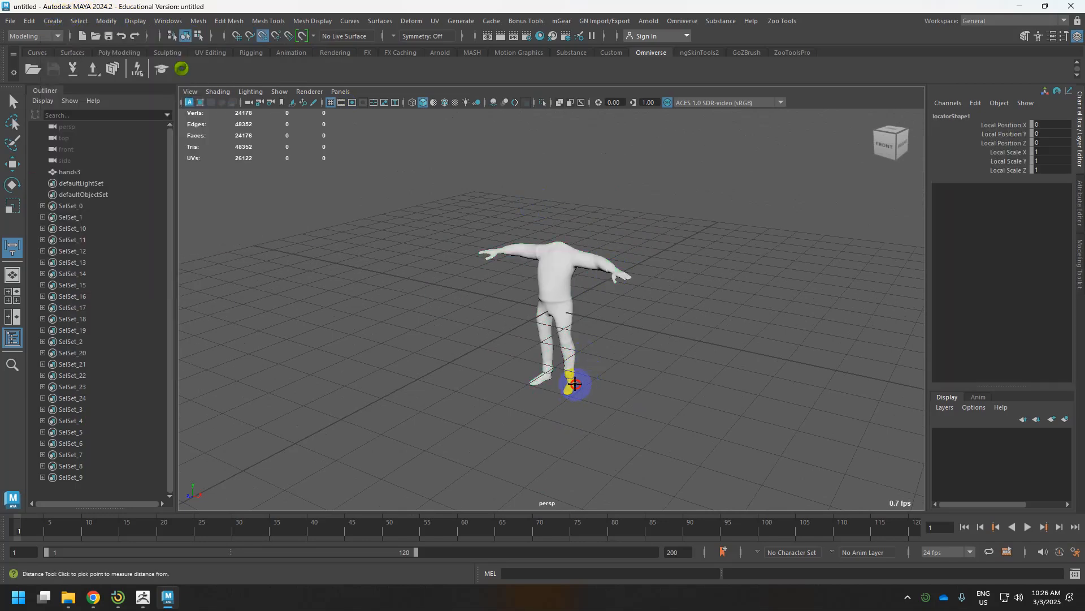
click(559, 242)
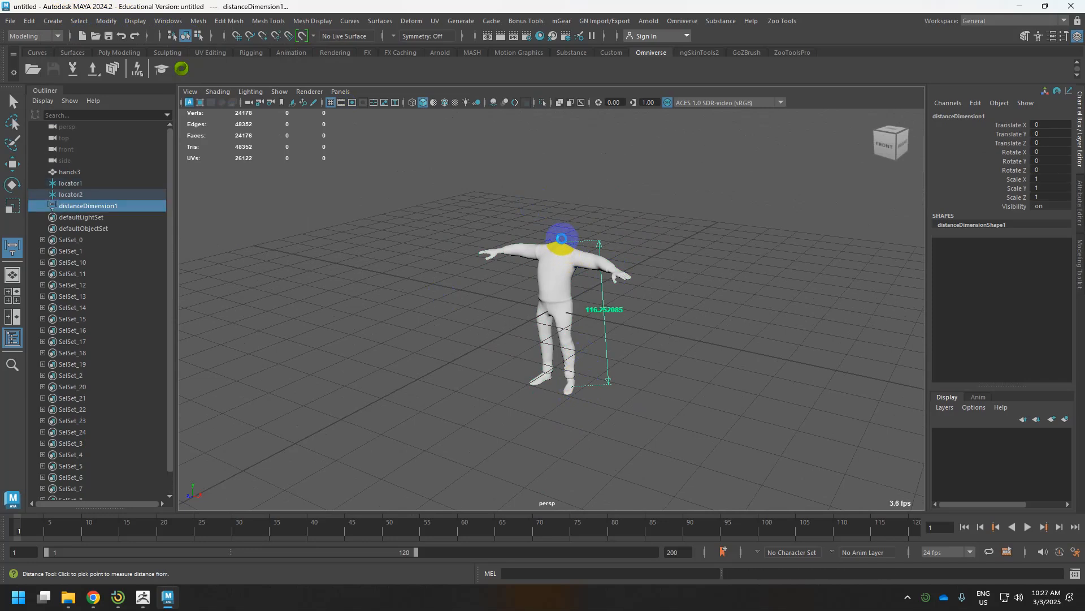
- Undo the last distance measurement, return to the Select Tool, and select and frame the hands3 mesh
key(ctrl+z)
key(q)
click(577, 255)
key(f)
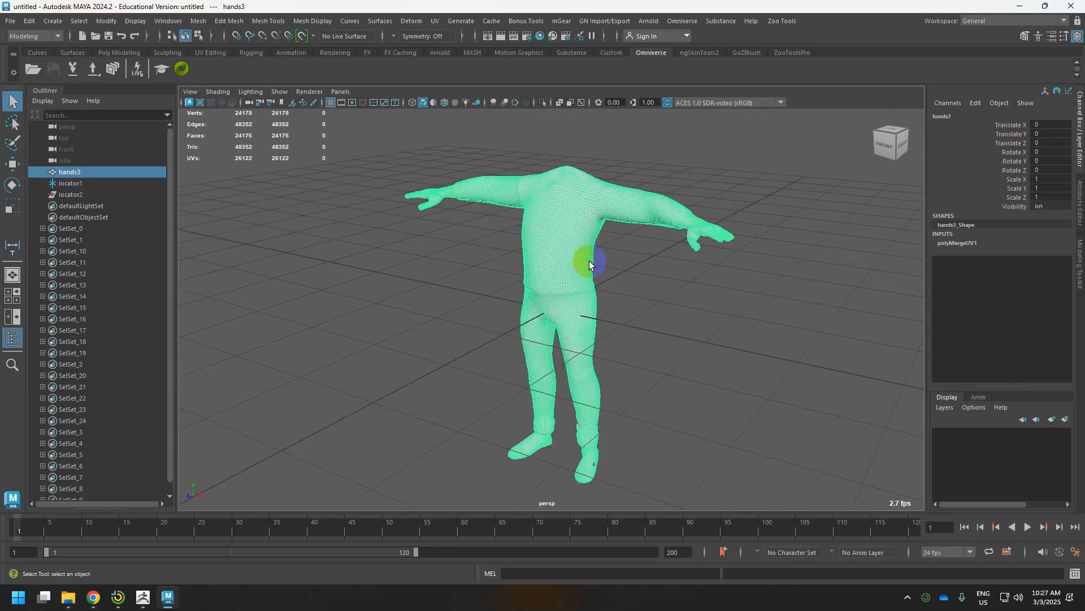
- Deselect hands3 and show it in textured display, viewing the whole body from the front
mouse_move(585, 263)
alt+mouse_down()
mouse_move(671, 262)
mouse_move(656, 251)
alt+mouse_up()
scroll(686, 248, up, 4)
click(650, 242)
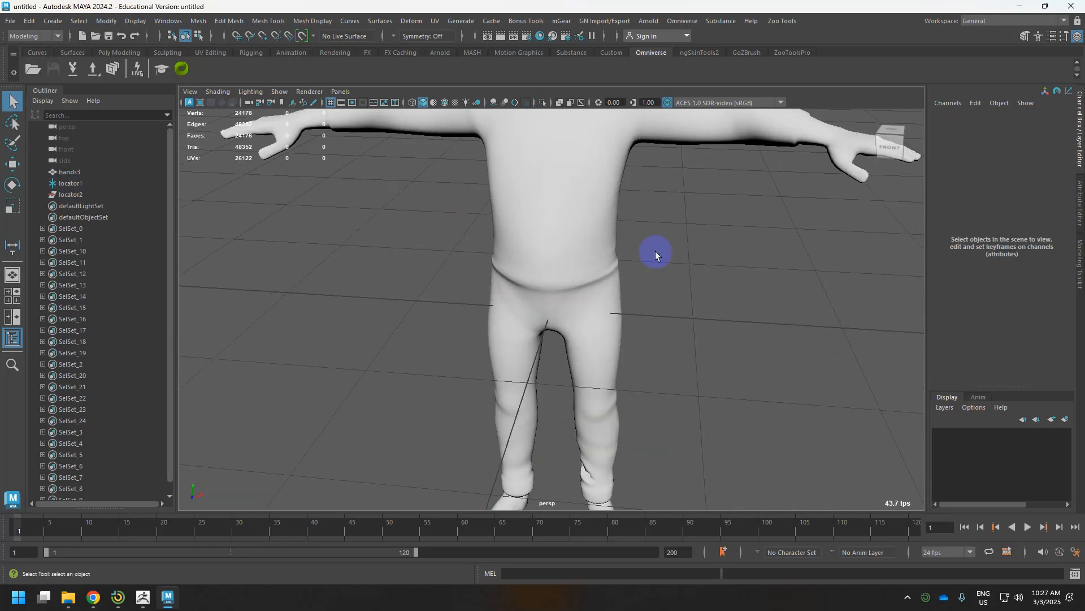
key(6)
scroll(662, 243, down, 5)
scroll(625, 247, up, 2)
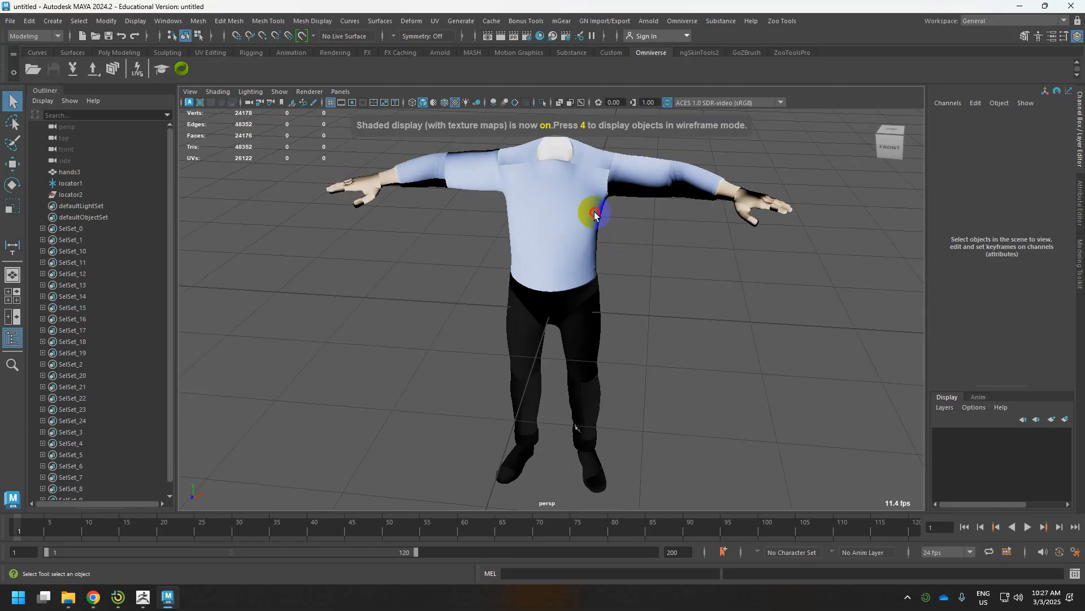
- Set the Color Space of hands3_fileNormal, the normal map on the hands3 lambert material, to the Utility option Raw
click(562, 206)
click(1080, 194)
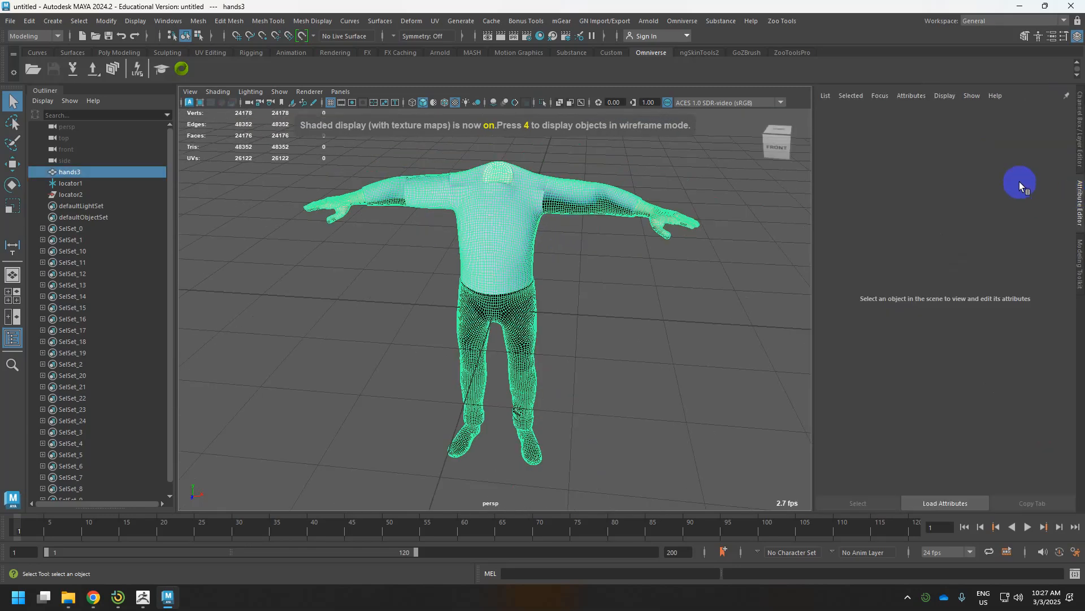
click(1046, 116)
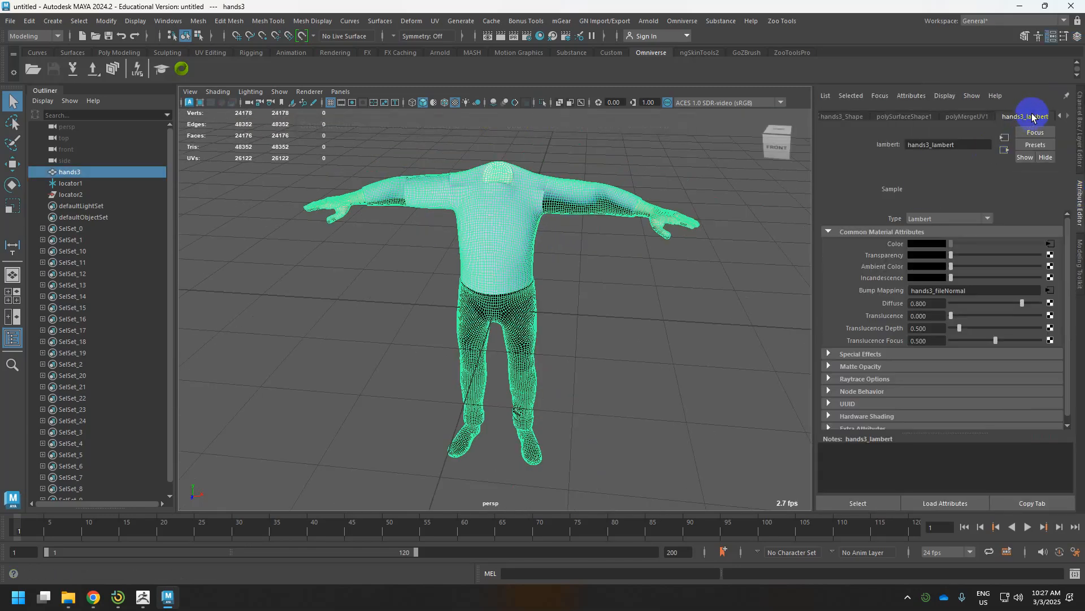
click(1050, 290)
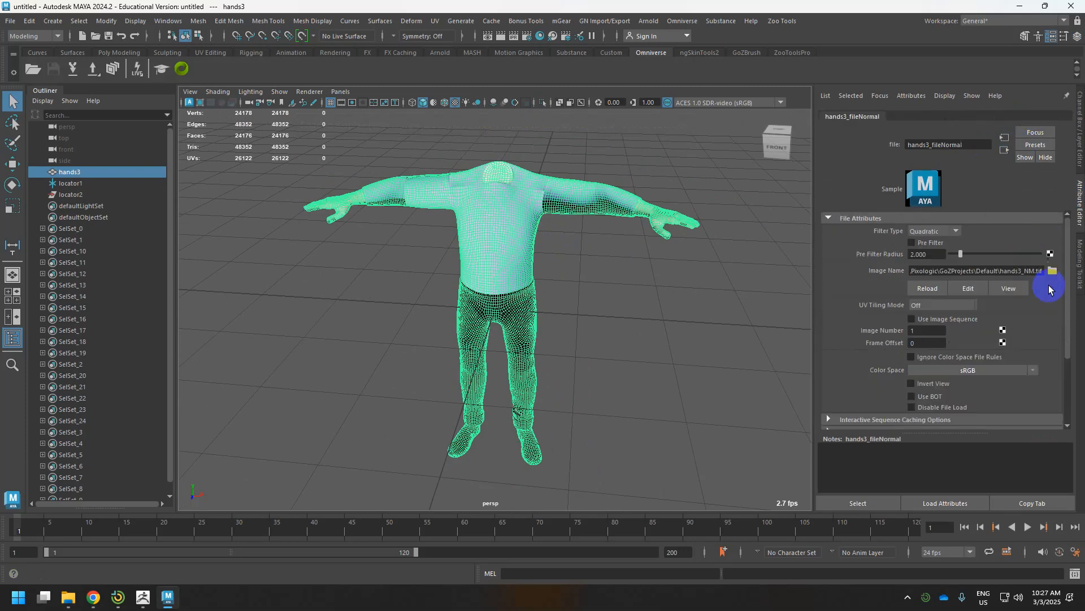
click(993, 368)
mouse_move(1015, 380)
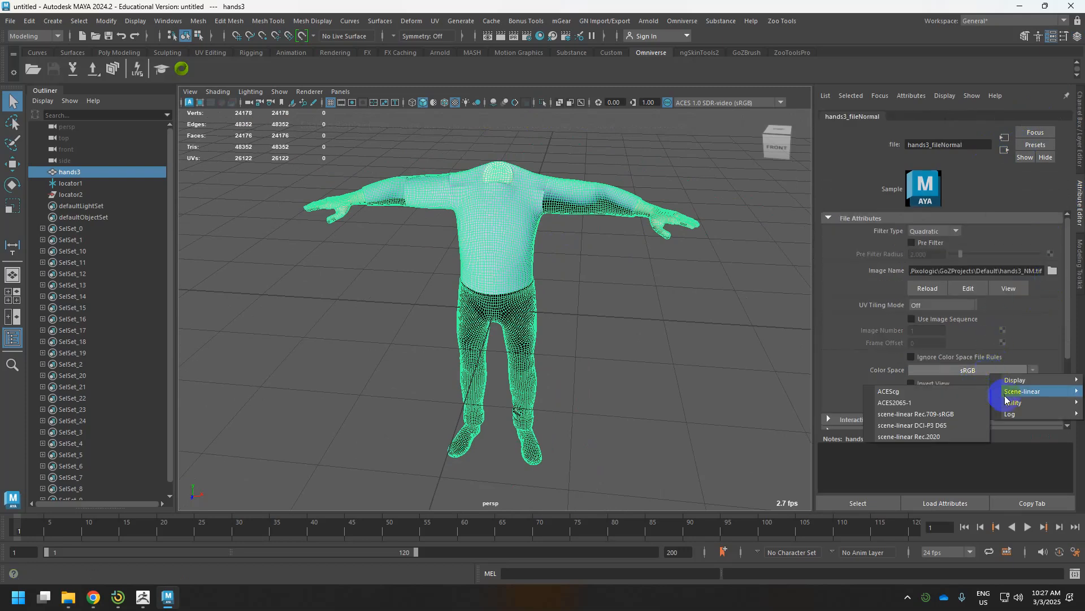
mouse_move(1034, 404)
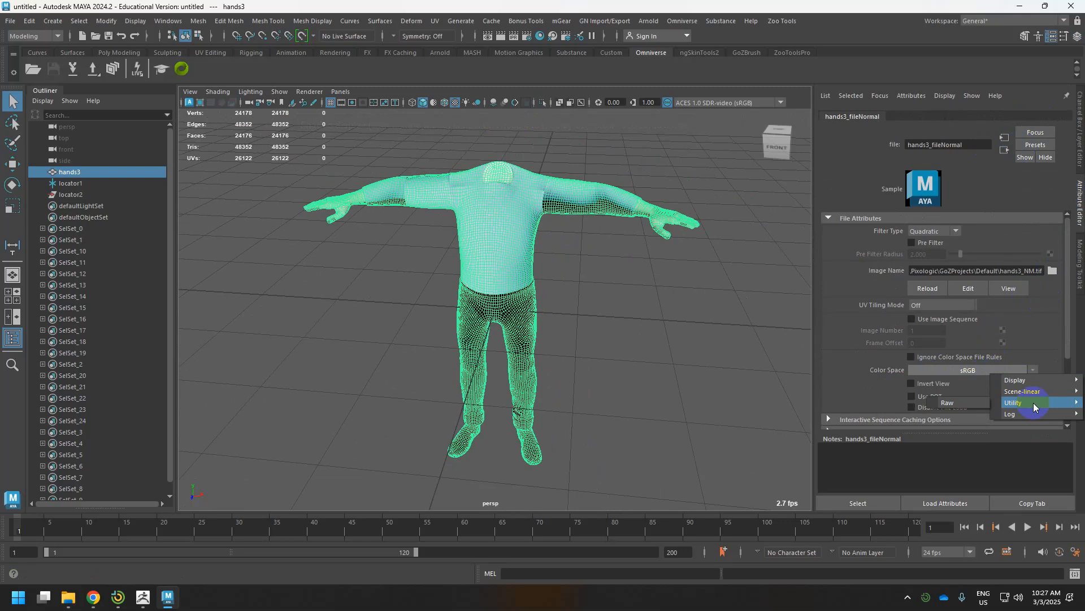
click(964, 407)
click(693, 303)
- Examine the textured body's shirt, waist and trousers up close and from several angles for normal-map shading
scroll(645, 249, up, 5)
alt+middle_drag(601, 201, 541, 328)
mouse_move(541, 328)
alt+mouse_down()
mouse_move(637, 334)
mouse_move(598, 341)
mouse_move(526, 326)
alt+mouse_up()
scroll(526, 326, down, 7)
alt+middle_drag(526, 322, 529, 258)
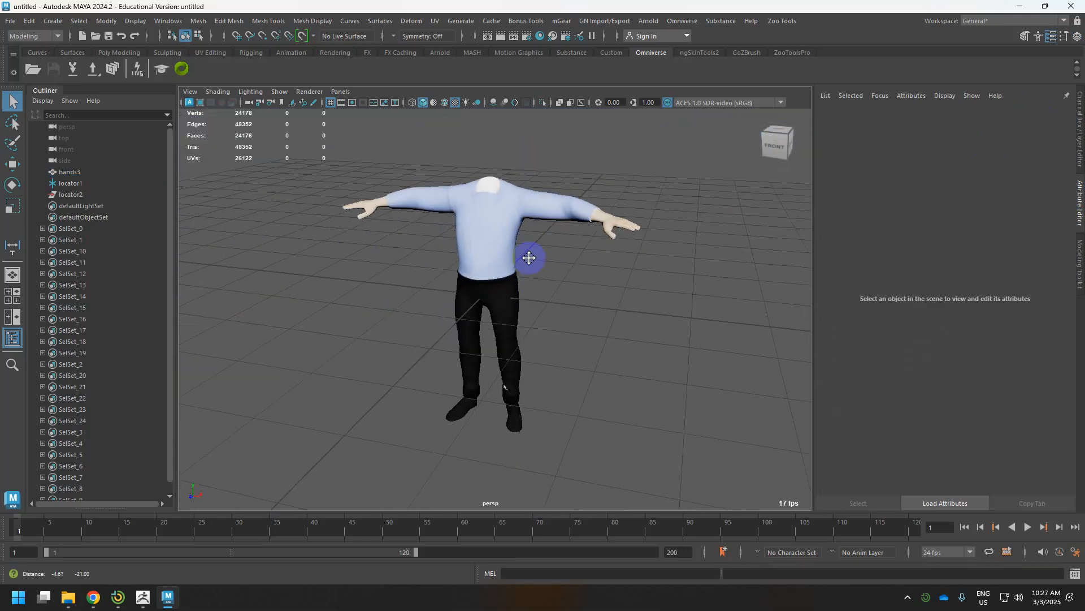
scroll(545, 267, up, 8)
alt+drag(528, 209, 480, 190)
alt+middle_drag(480, 190, 467, 284)
alt+drag(466, 284, 492, 284)
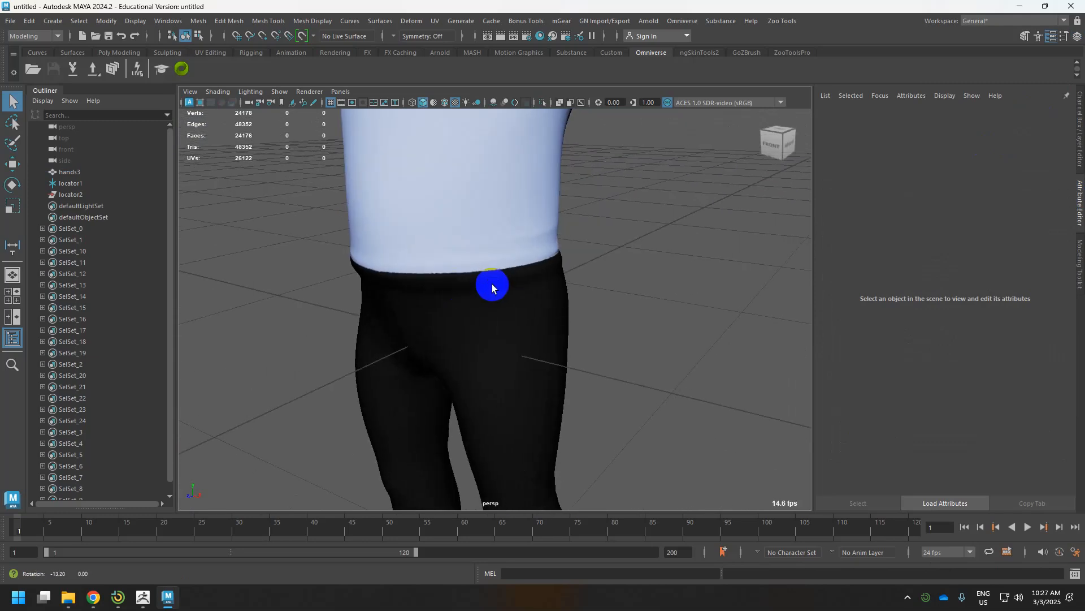
alt+middle_drag(484, 256, 560, 263)
alt+drag(553, 244, 580, 247)
alt+middle_drag(557, 220, 572, 261)
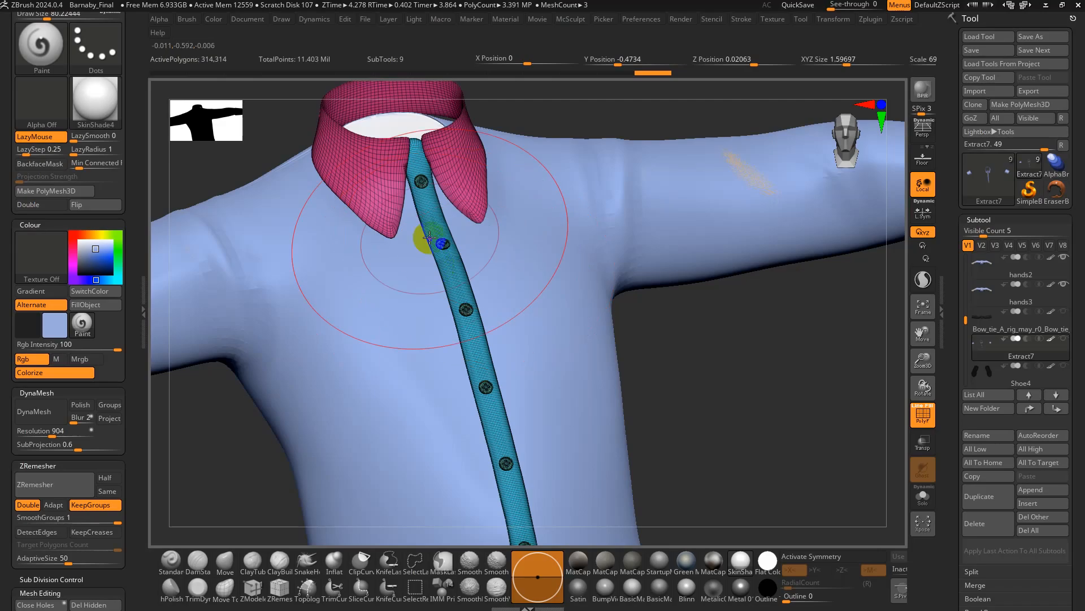
- Switch to ZBrush and examine the Extract7 collar, button strip and cuff with and without the PolyFrame display
key(shift+f)
key(shift+f)
key(shift+f)
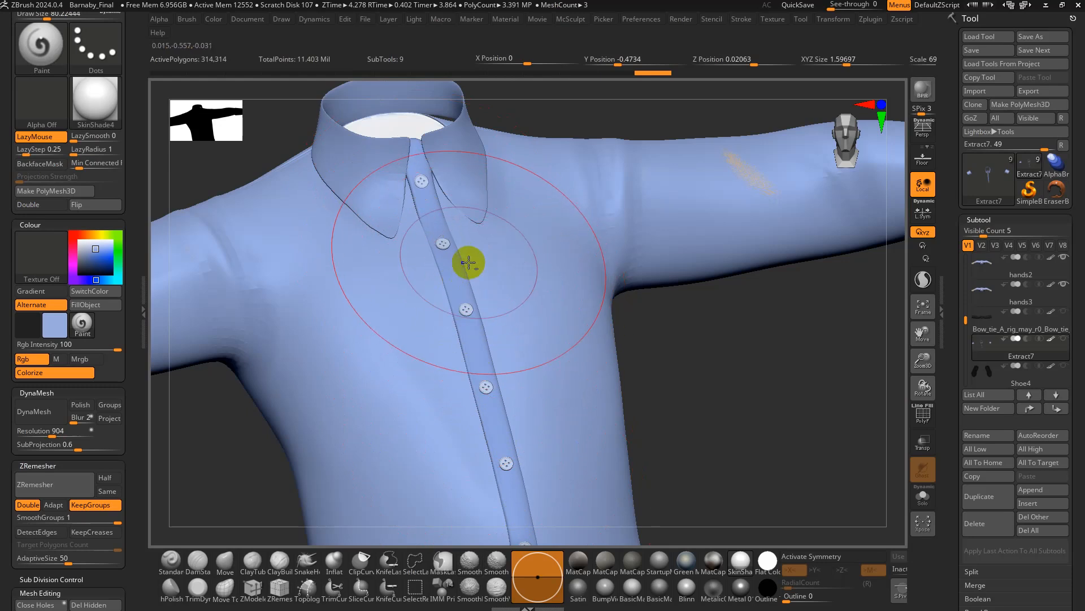
alt+right_drag(468, 265, 477, 355)
right_drag(477, 355, 489, 350)
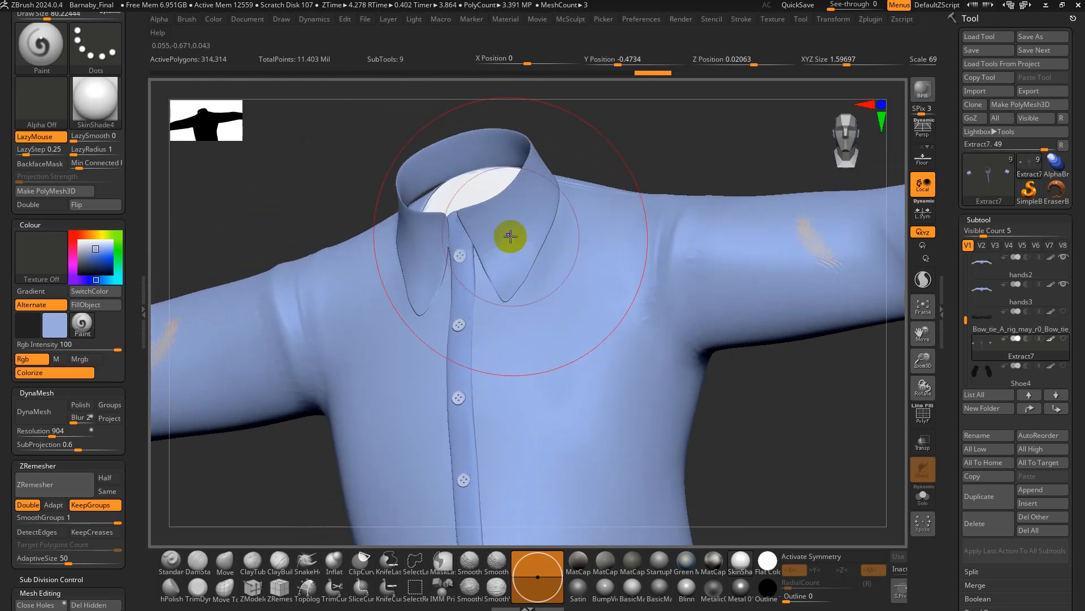
key(shift+f)
right_drag(515, 212, 552, 434)
right_drag(455, 247, 458, 174)
ctrl+right_drag(464, 330, 213, 337)
right_drag(514, 337, 493, 310)
right_drag(639, 328, 676, 475)
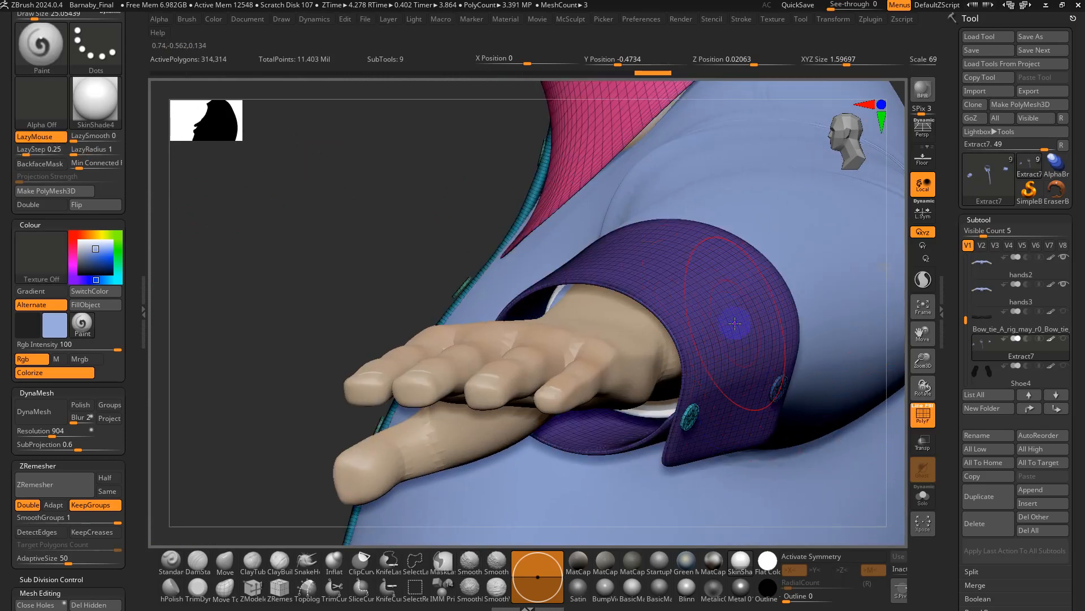
right_drag(733, 343, 703, 290)
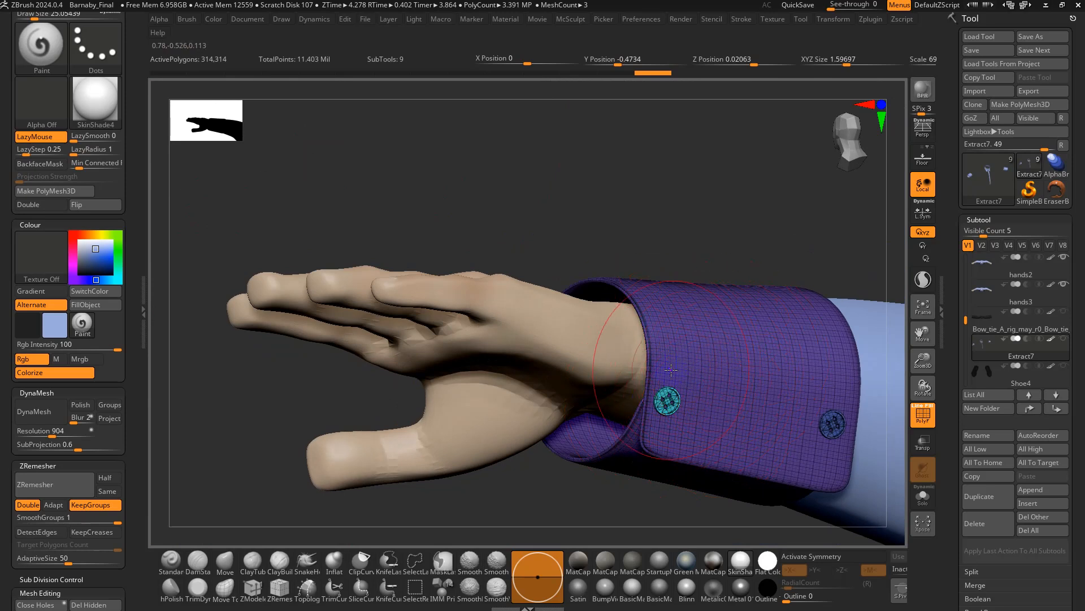
- Isolate the Extract7 subtool with Solo and try to rebuild its lower subdivision levels with Reconstruct Subdiv
click(923, 496)
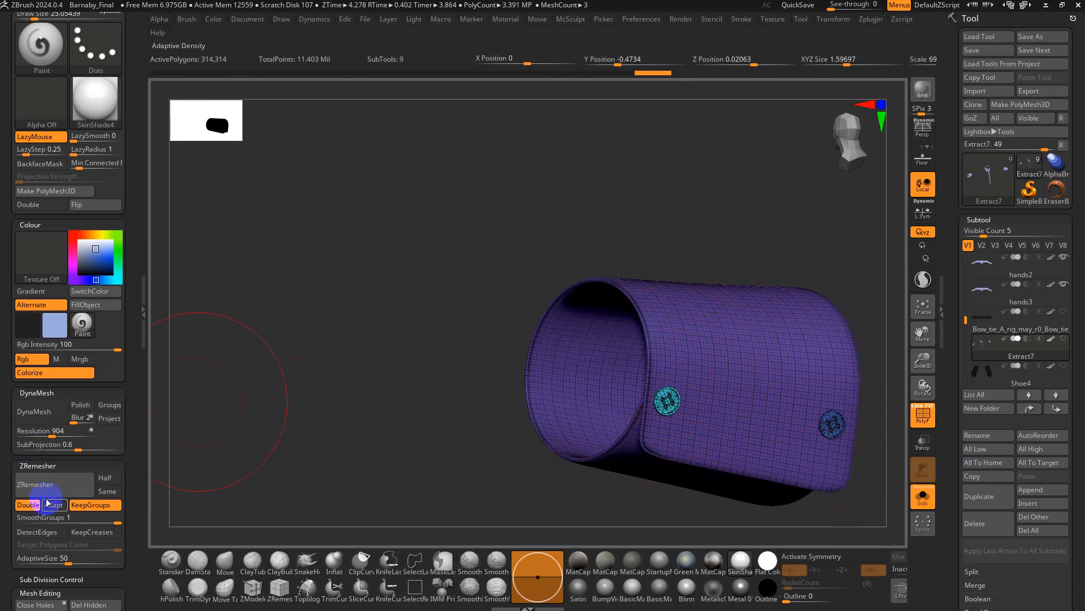
drag(134, 598, 138, 520)
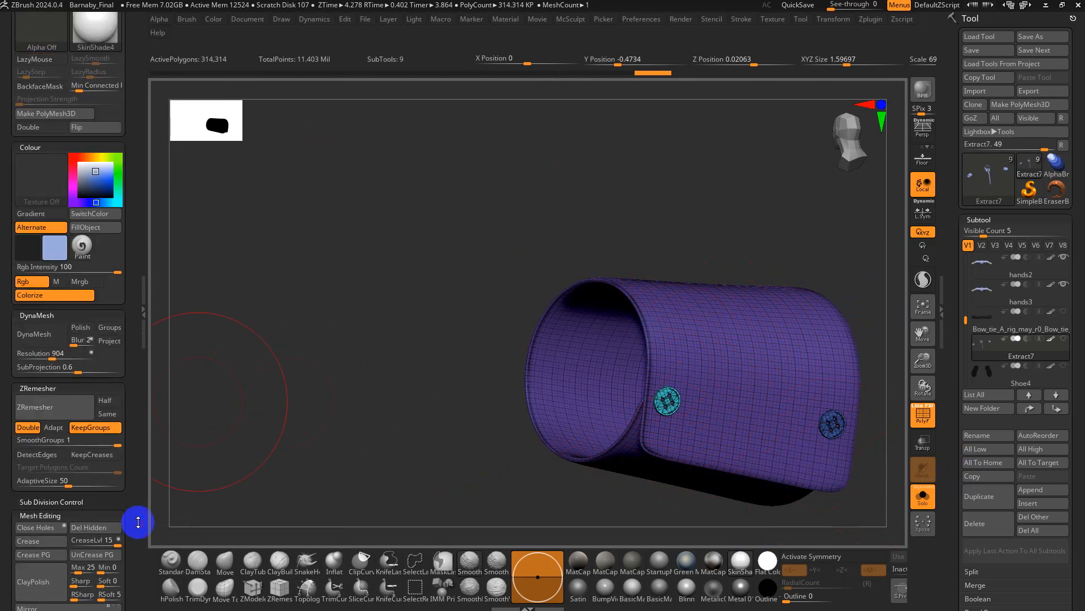
key(shift+f)
key(shift+f)
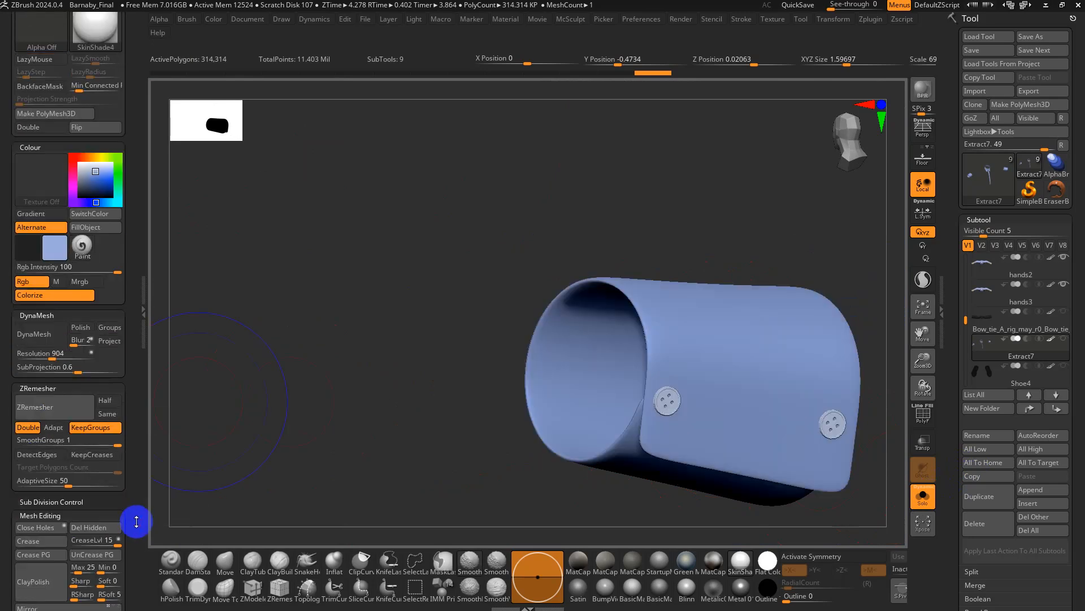
click(1015, 220)
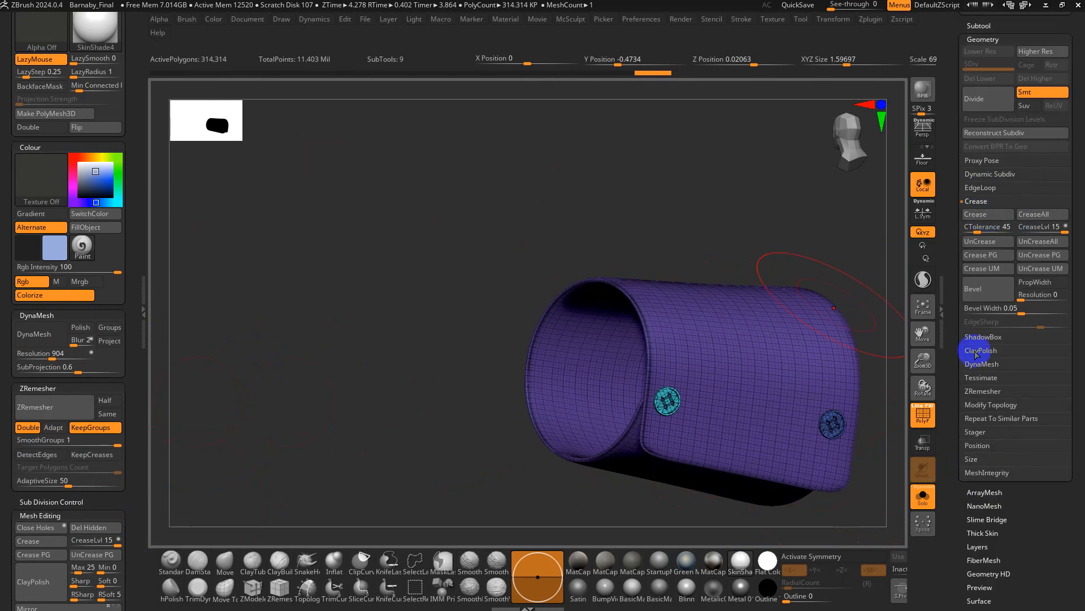
click(980, 133)
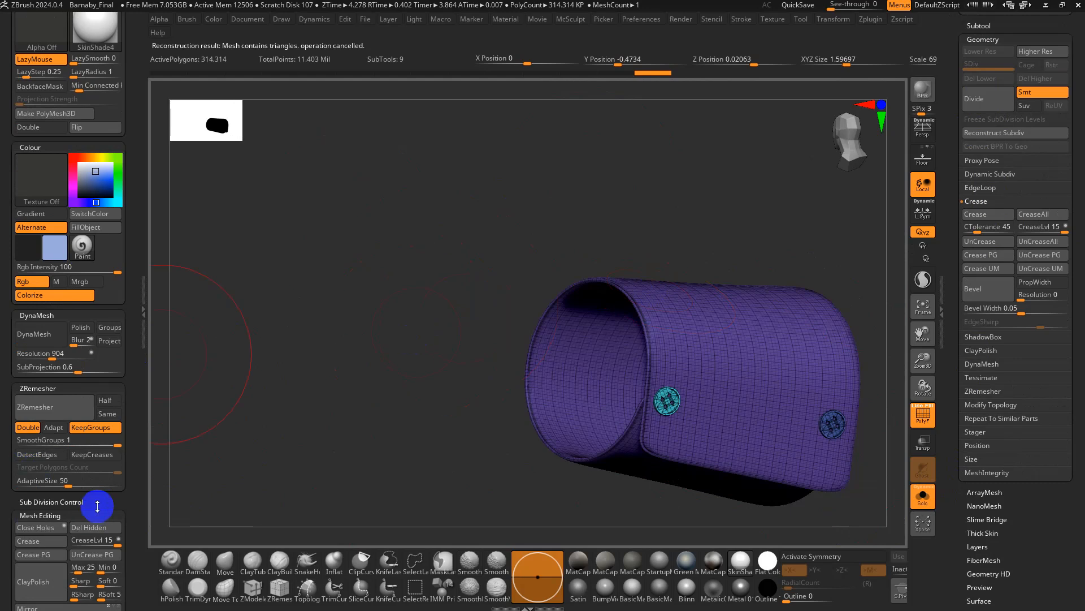
- Apply Auto Groups to Extract7 so each separate collar, strip, cuff and button piece has its own polygroup
drag(112, 505, 112, 416)
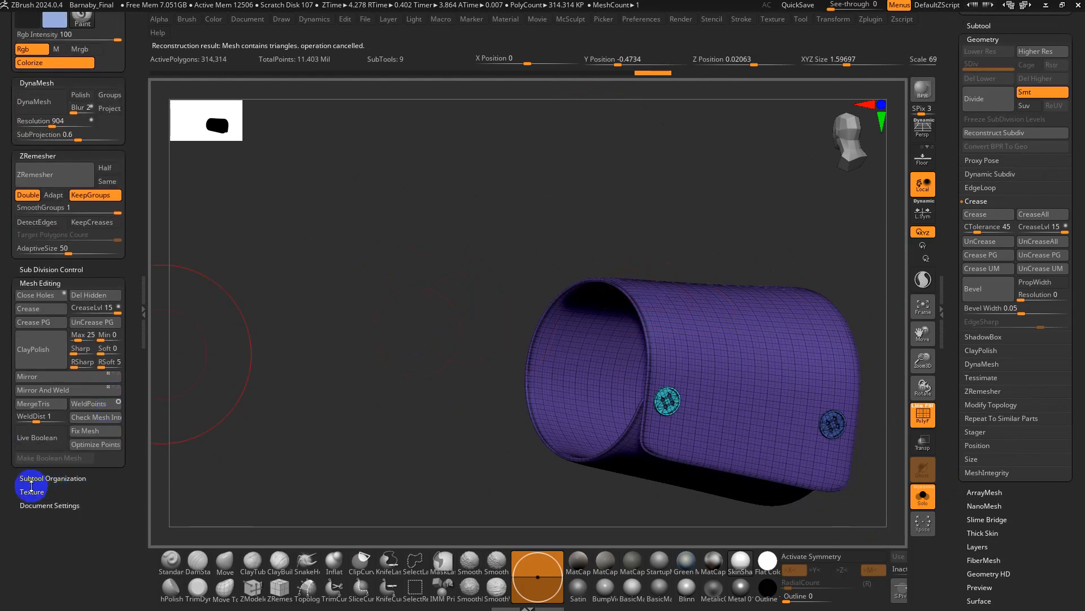
click(53, 475)
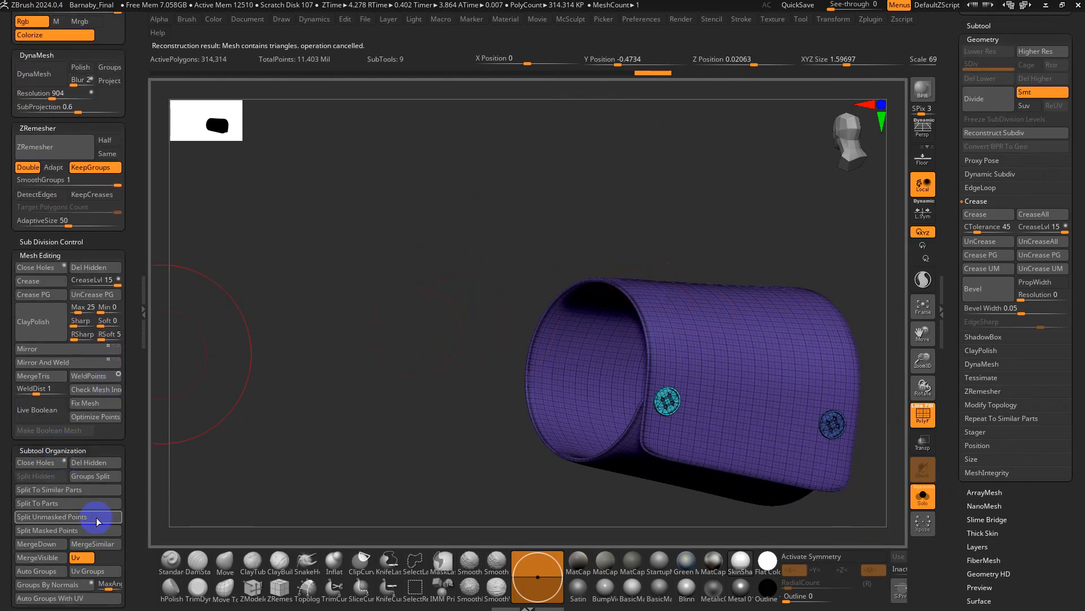
drag(136, 506, 138, 463)
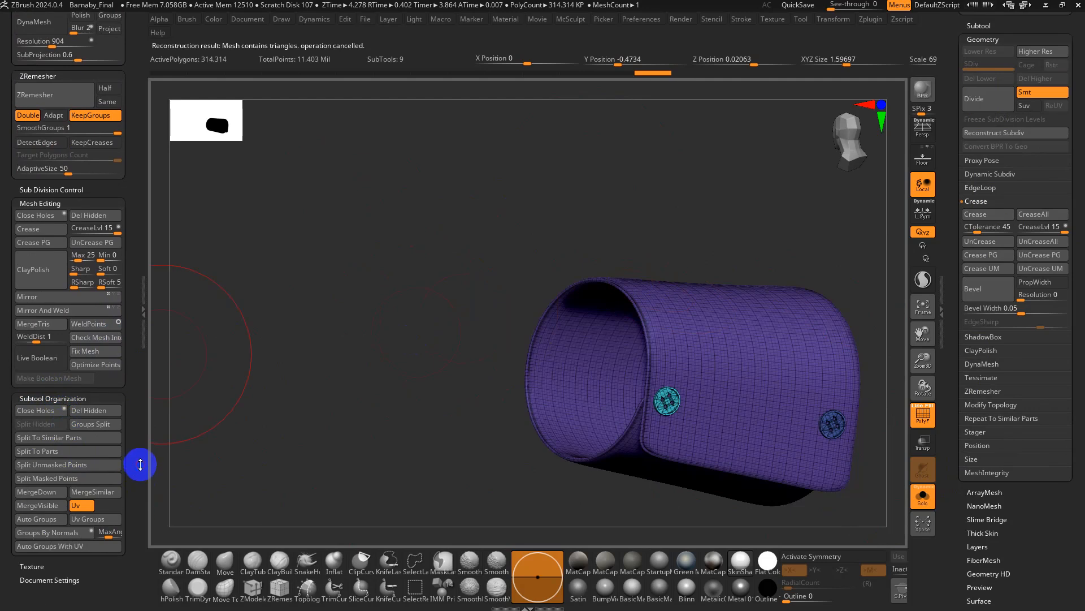
click(44, 535)
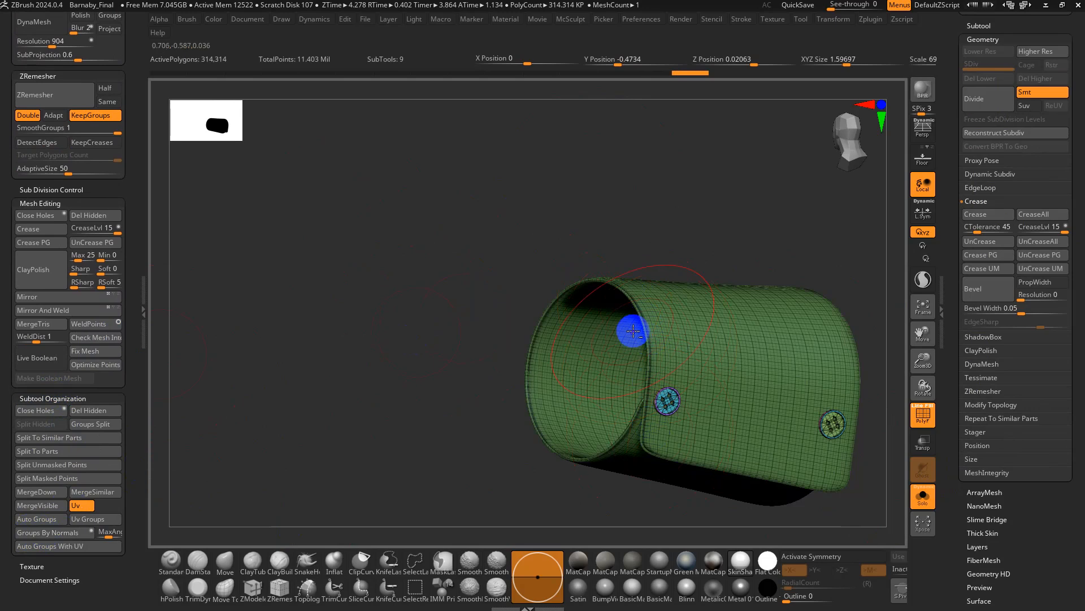
- Inspect the regrouped collar and cuffs, turn Solo off, and examine how the cuff sits around the wrist
ctrl+right_drag(633, 331, 650, 596)
mouse_move(702, 330)
ctrl+right_down()
mouse_move(706, 375)
mouse_move(667, 250)
mouse_move(715, 316)
ctrl+right_up()
key(f)
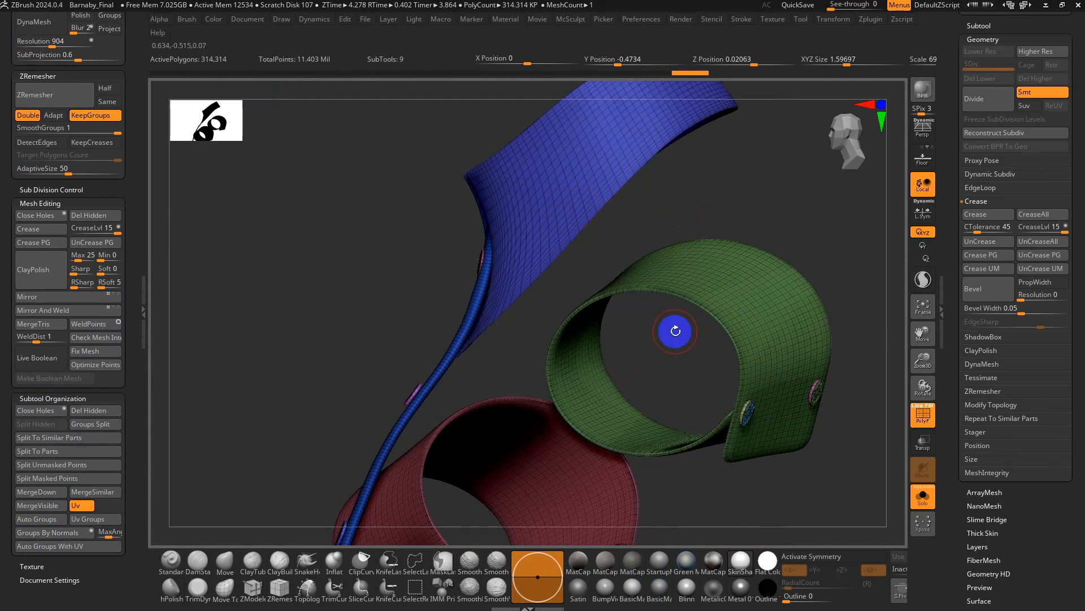
right_drag(675, 337, 752, 332)
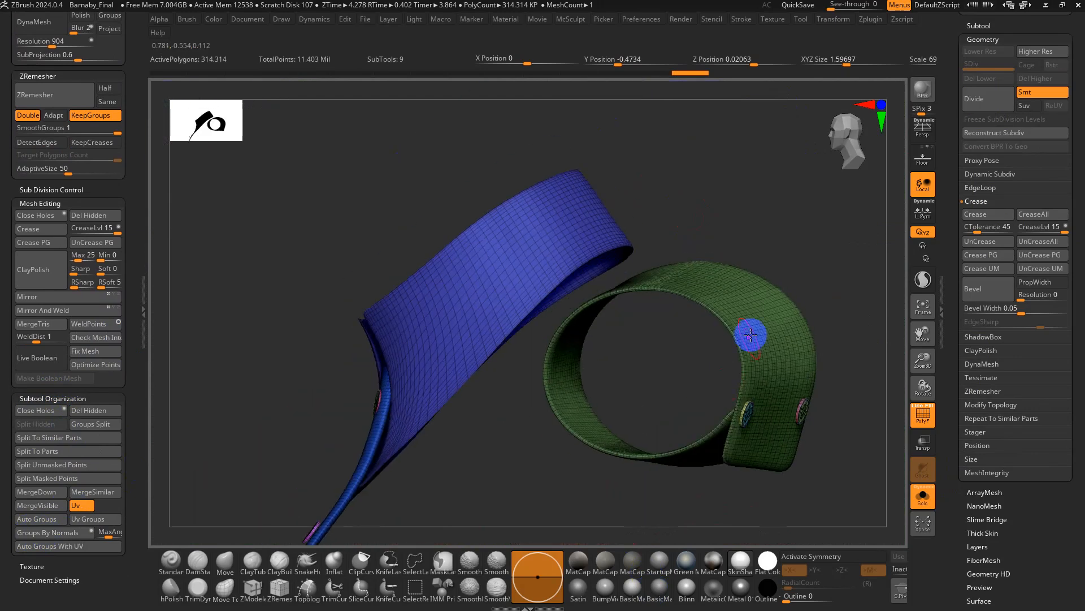
right_drag(719, 275, 823, 368)
click(923, 495)
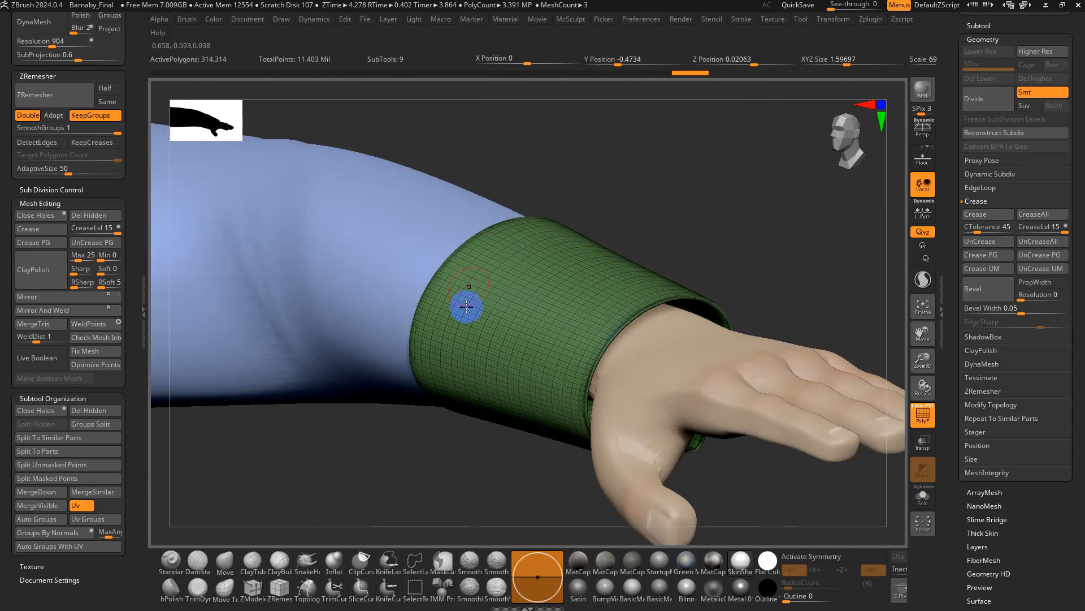
right_drag(489, 320, 571, 297)
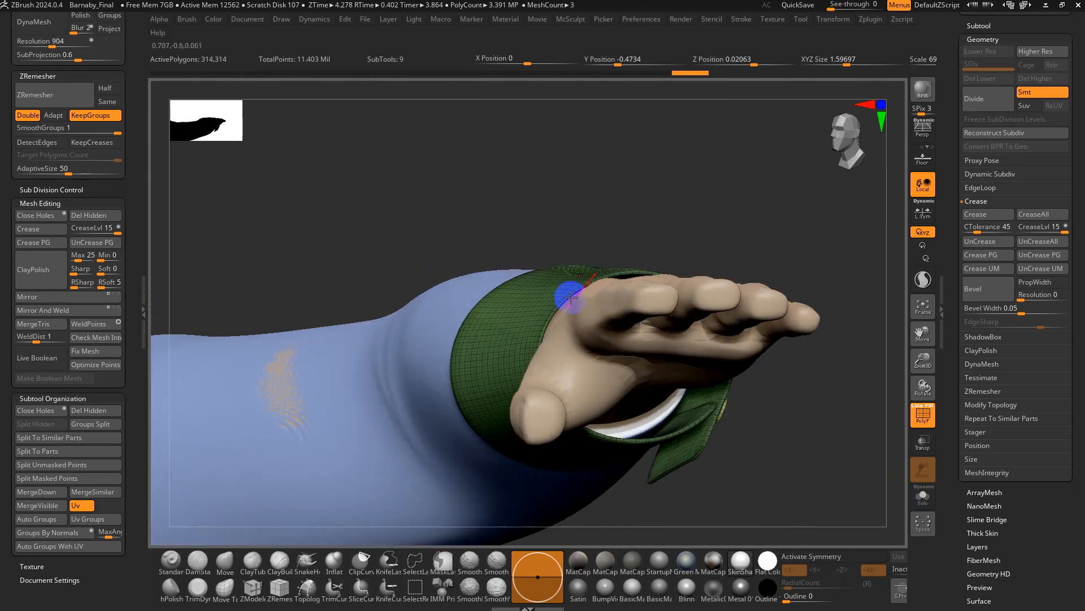
right_drag(637, 345, 588, 300)
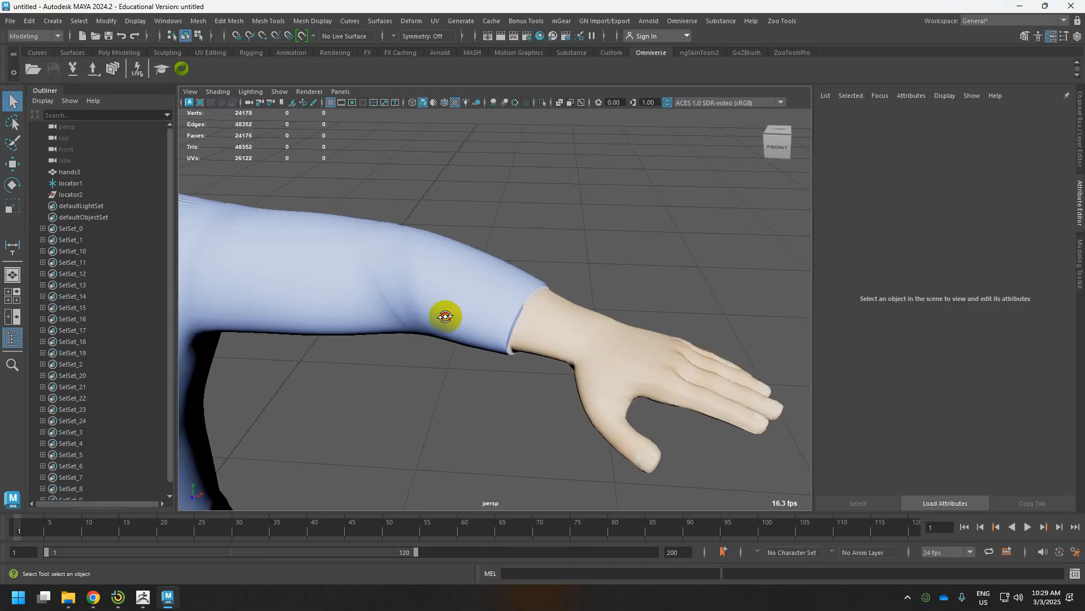
- Switch to Maya and examine the sleeve end and wrist of the hands3 mesh
scroll(446, 310, up, 5)
scroll(449, 298, down, 5)
alt+drag(509, 262, 564, 264)
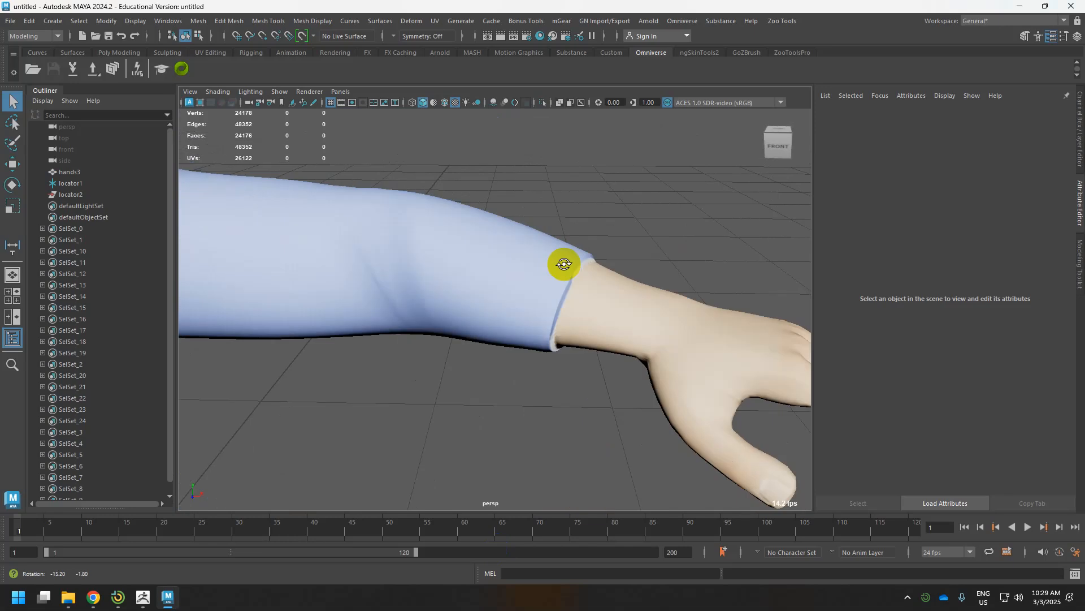
- Return to ZBrush and review the cuff, sleeve, collar and button strip over the shirt
key(alt+Tab)
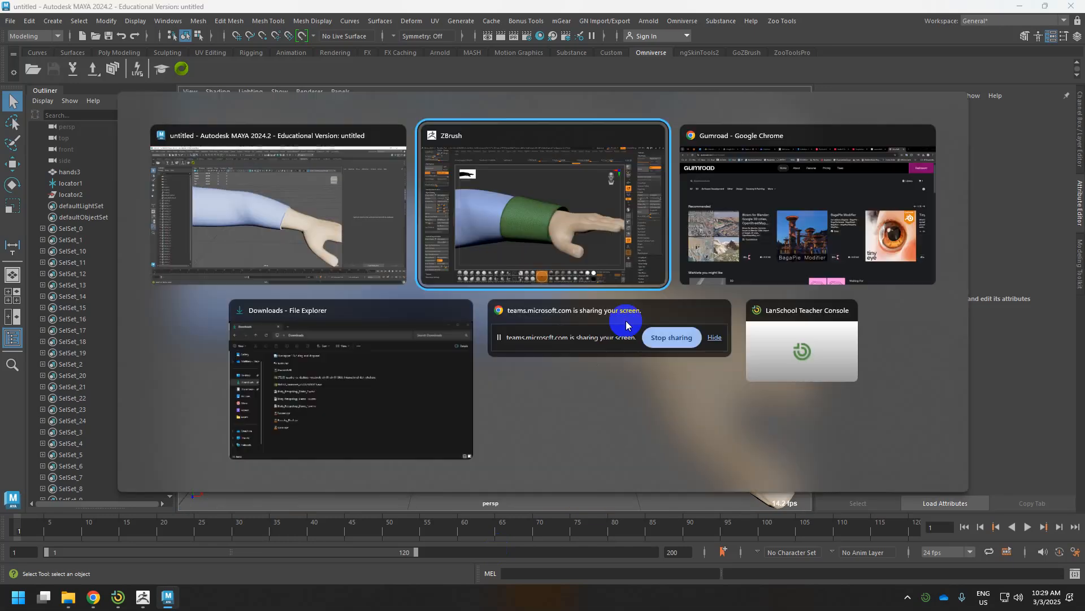
alt+drag(654, 267, 635, 243)
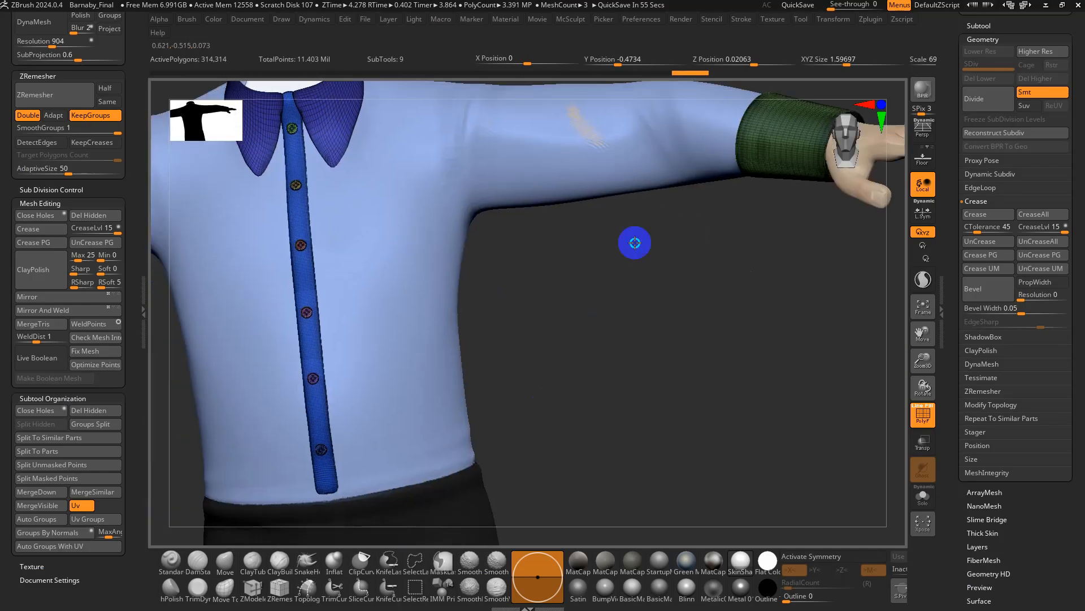
alt+drag(517, 483, 617, 344)
drag(677, 375, 739, 395)
alt+drag(708, 303, 522, 540)
alt+drag(656, 286, 555, 504)
alt+drag(606, 388, 555, 462)
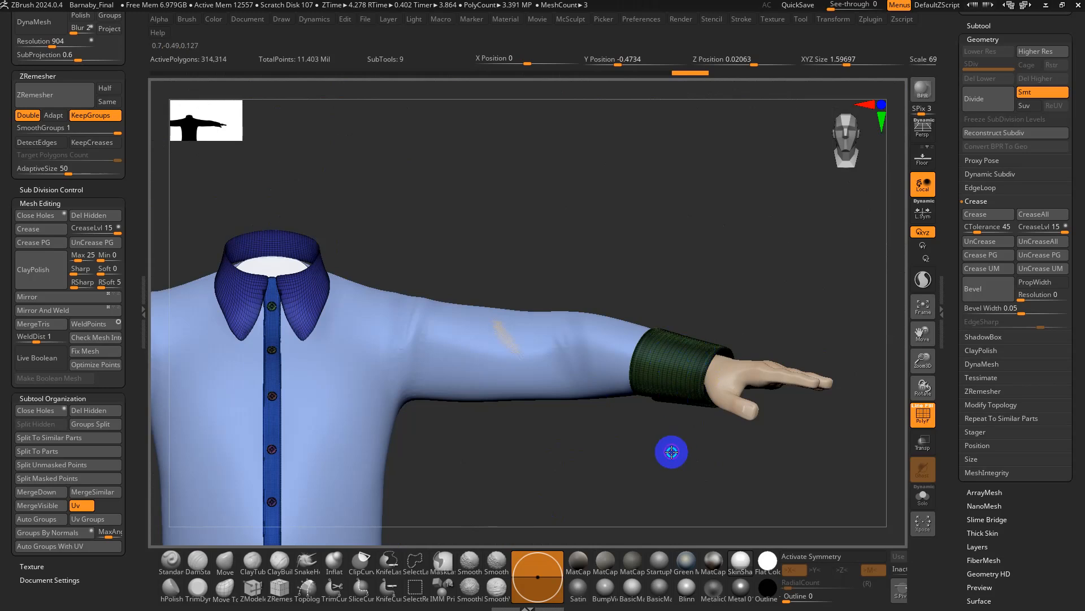
drag(672, 452, 638, 464)
alt+drag(344, 329, 632, 393)
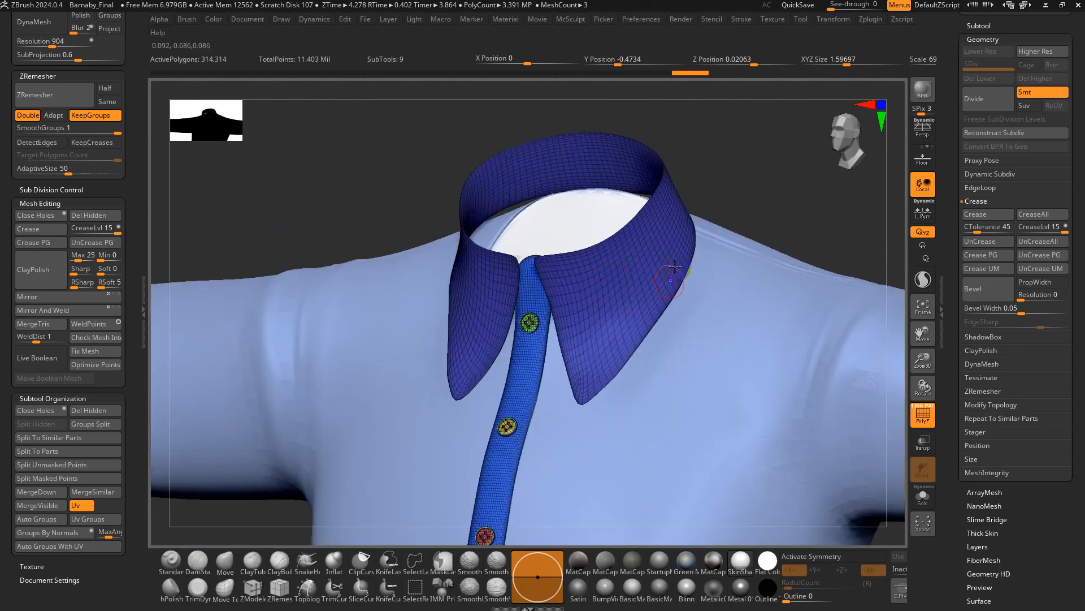
alt+right_drag(610, 284, 608, 226)
alt+right_drag(620, 346, 604, 245)
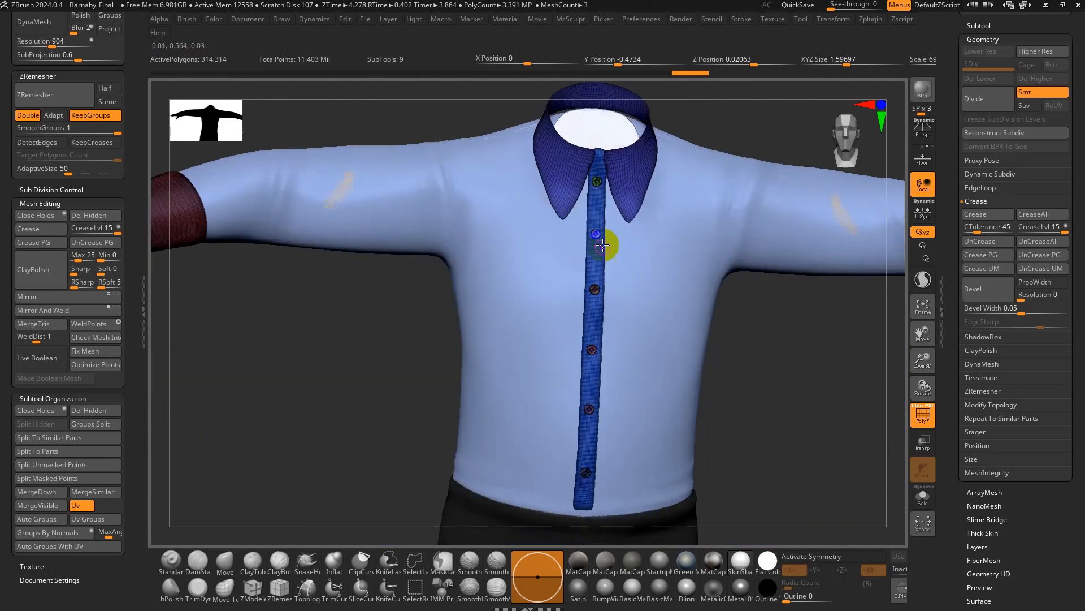
- Hide the collar's polygroup on Extract7 and view the body down to the trousers and shoes
ctrl+shift+click(629, 189)
ctrl+shift+click(630, 192)
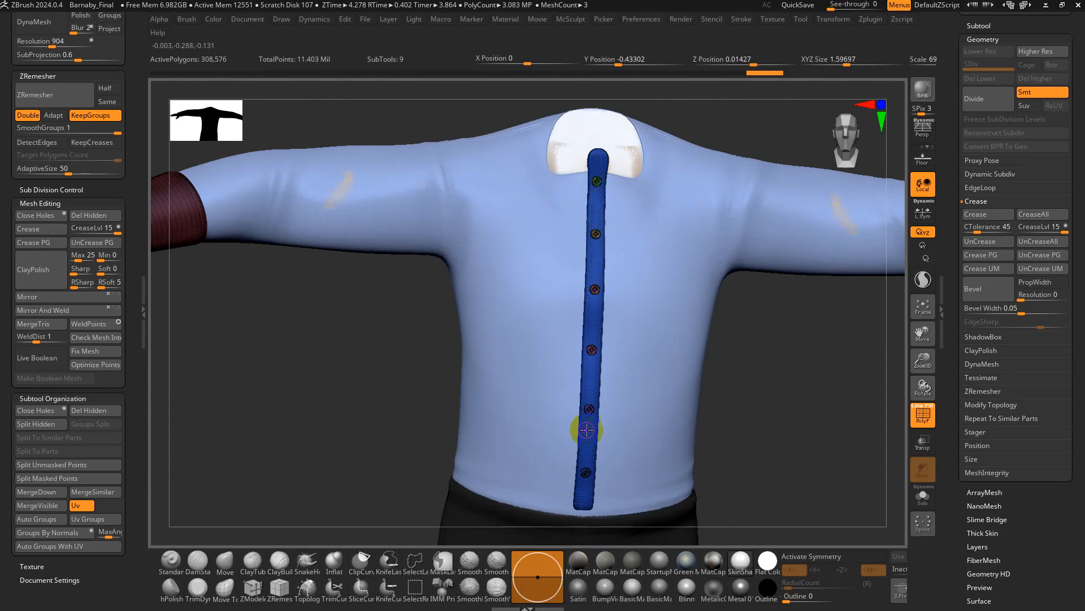
alt+right_drag(584, 360, 678, 368)
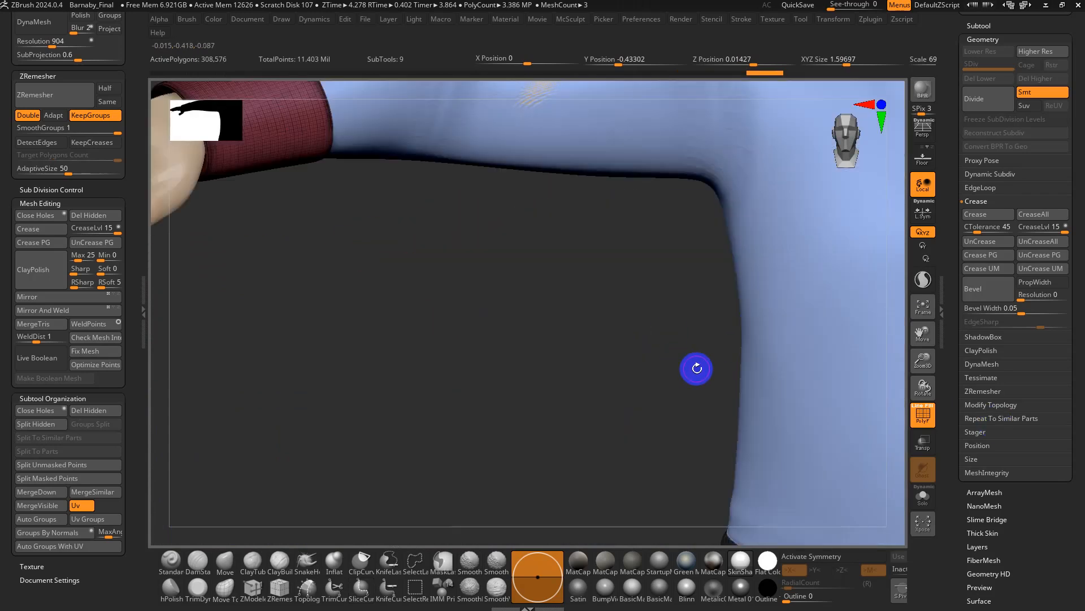
alt+right_drag(715, 396, 532, 389)
right_drag(756, 400, 630, 240)
alt+right_drag(662, 317, 653, 201)
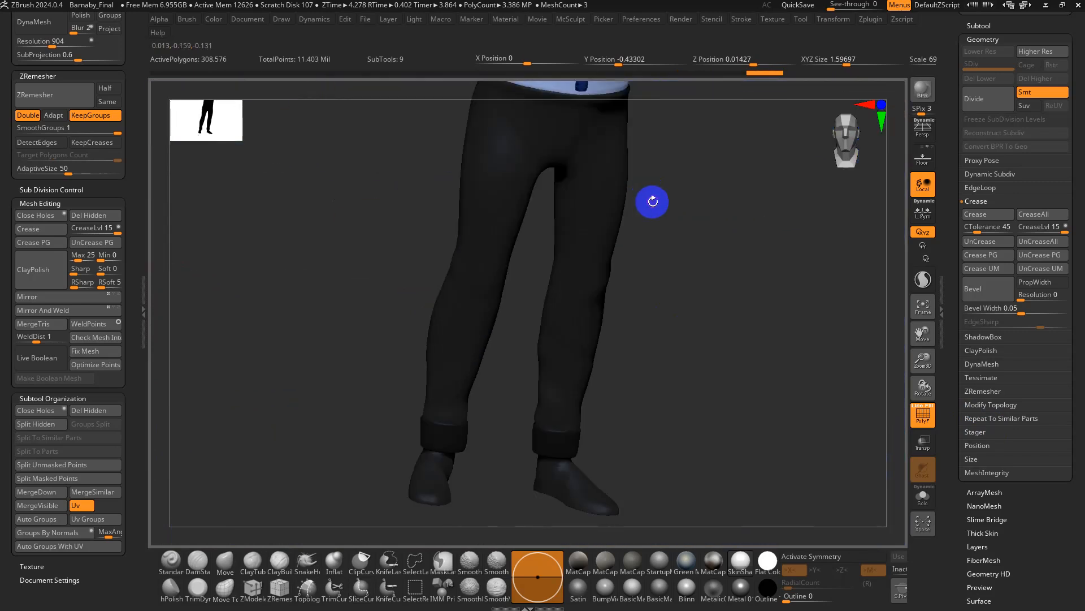